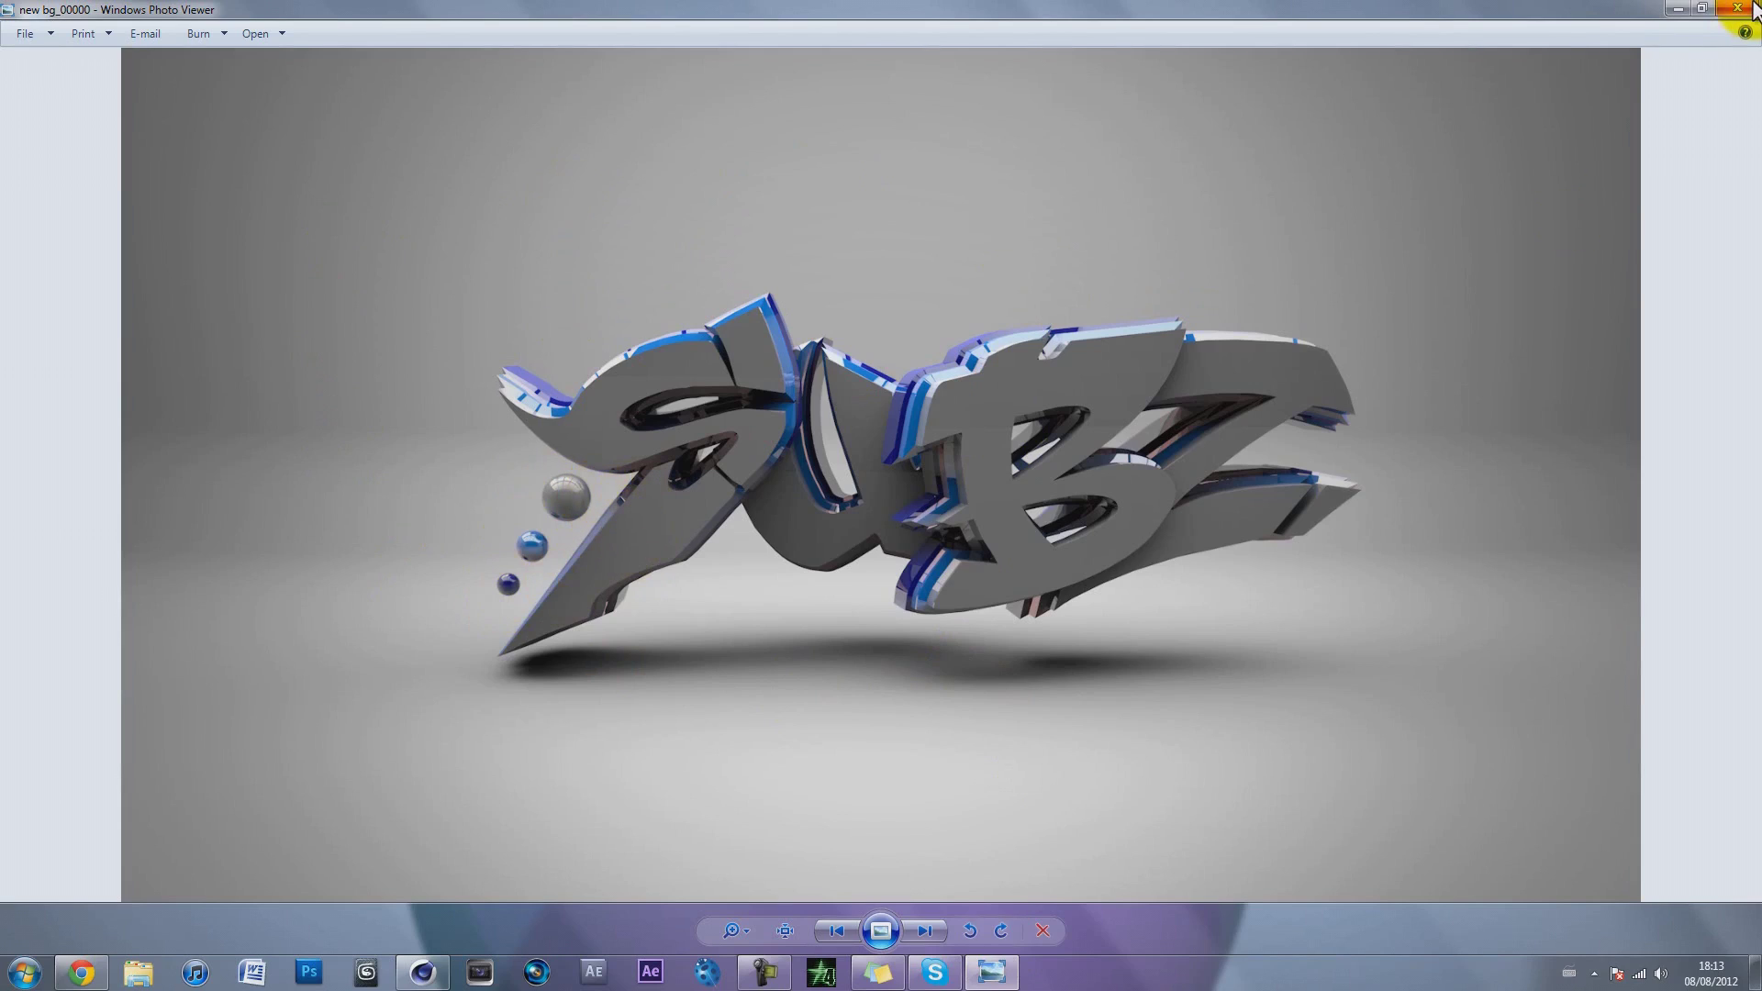
Step: Switch from the reference image to Cinema 4D and set the render output size to 1920 by 1080 pixels
click(1683, 9)
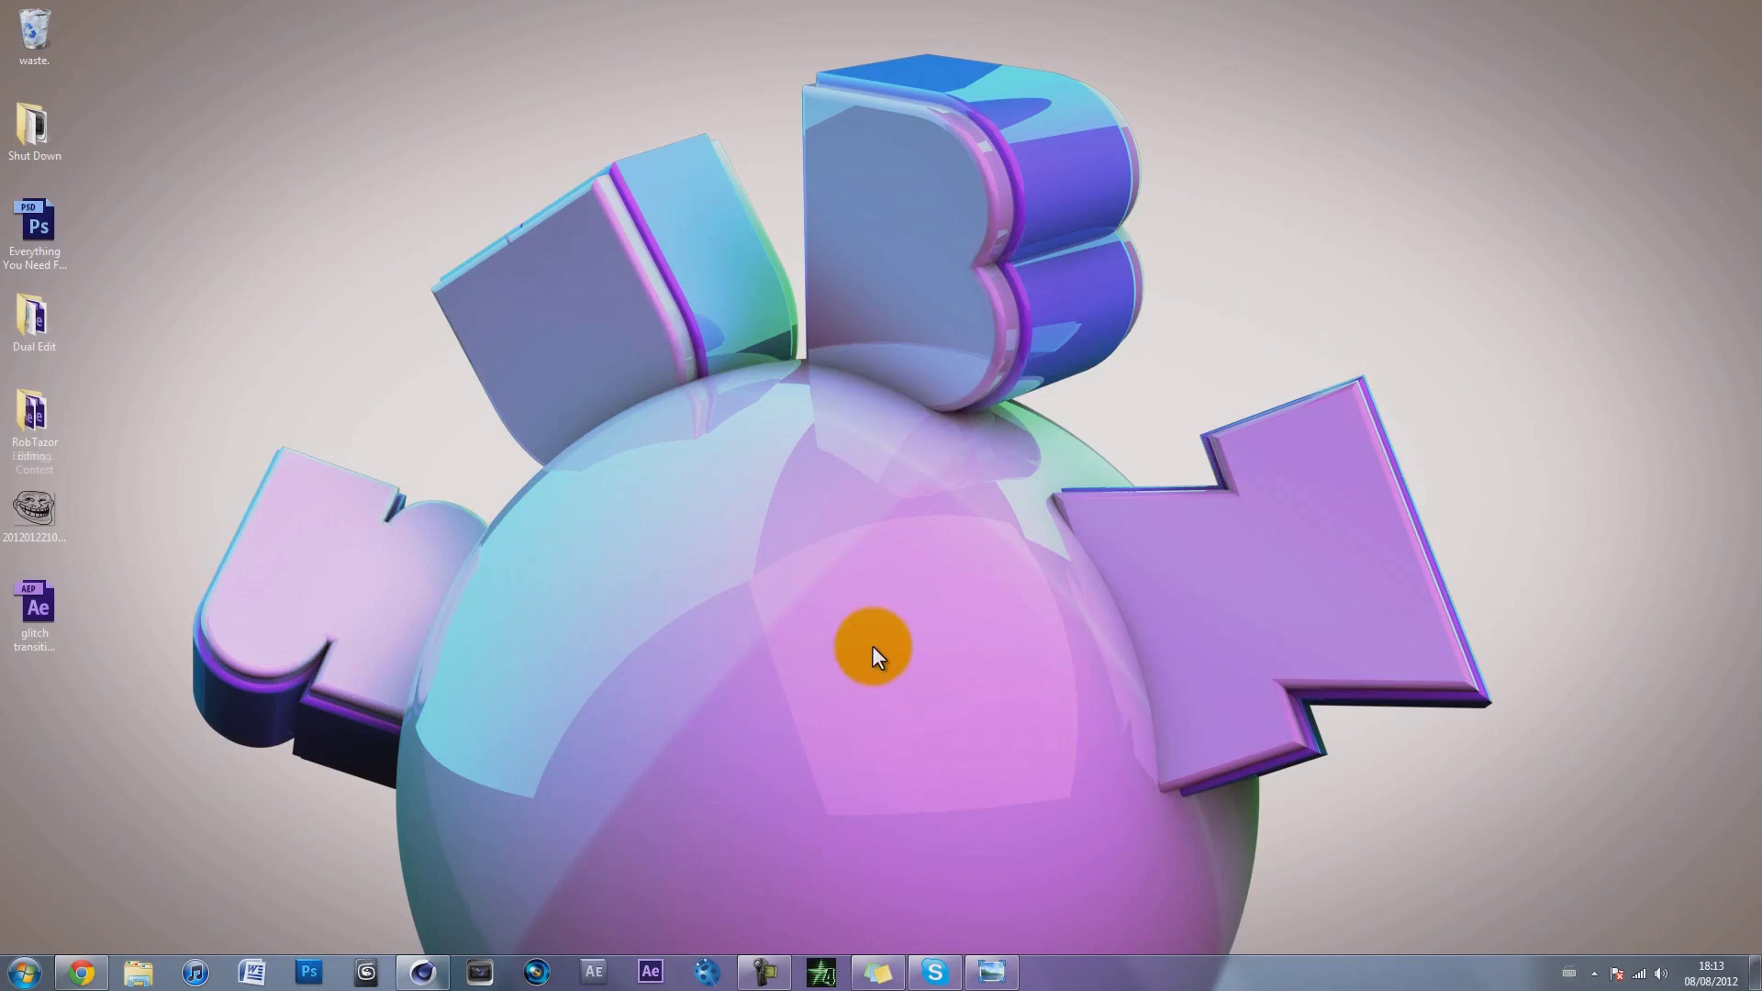
click(422, 970)
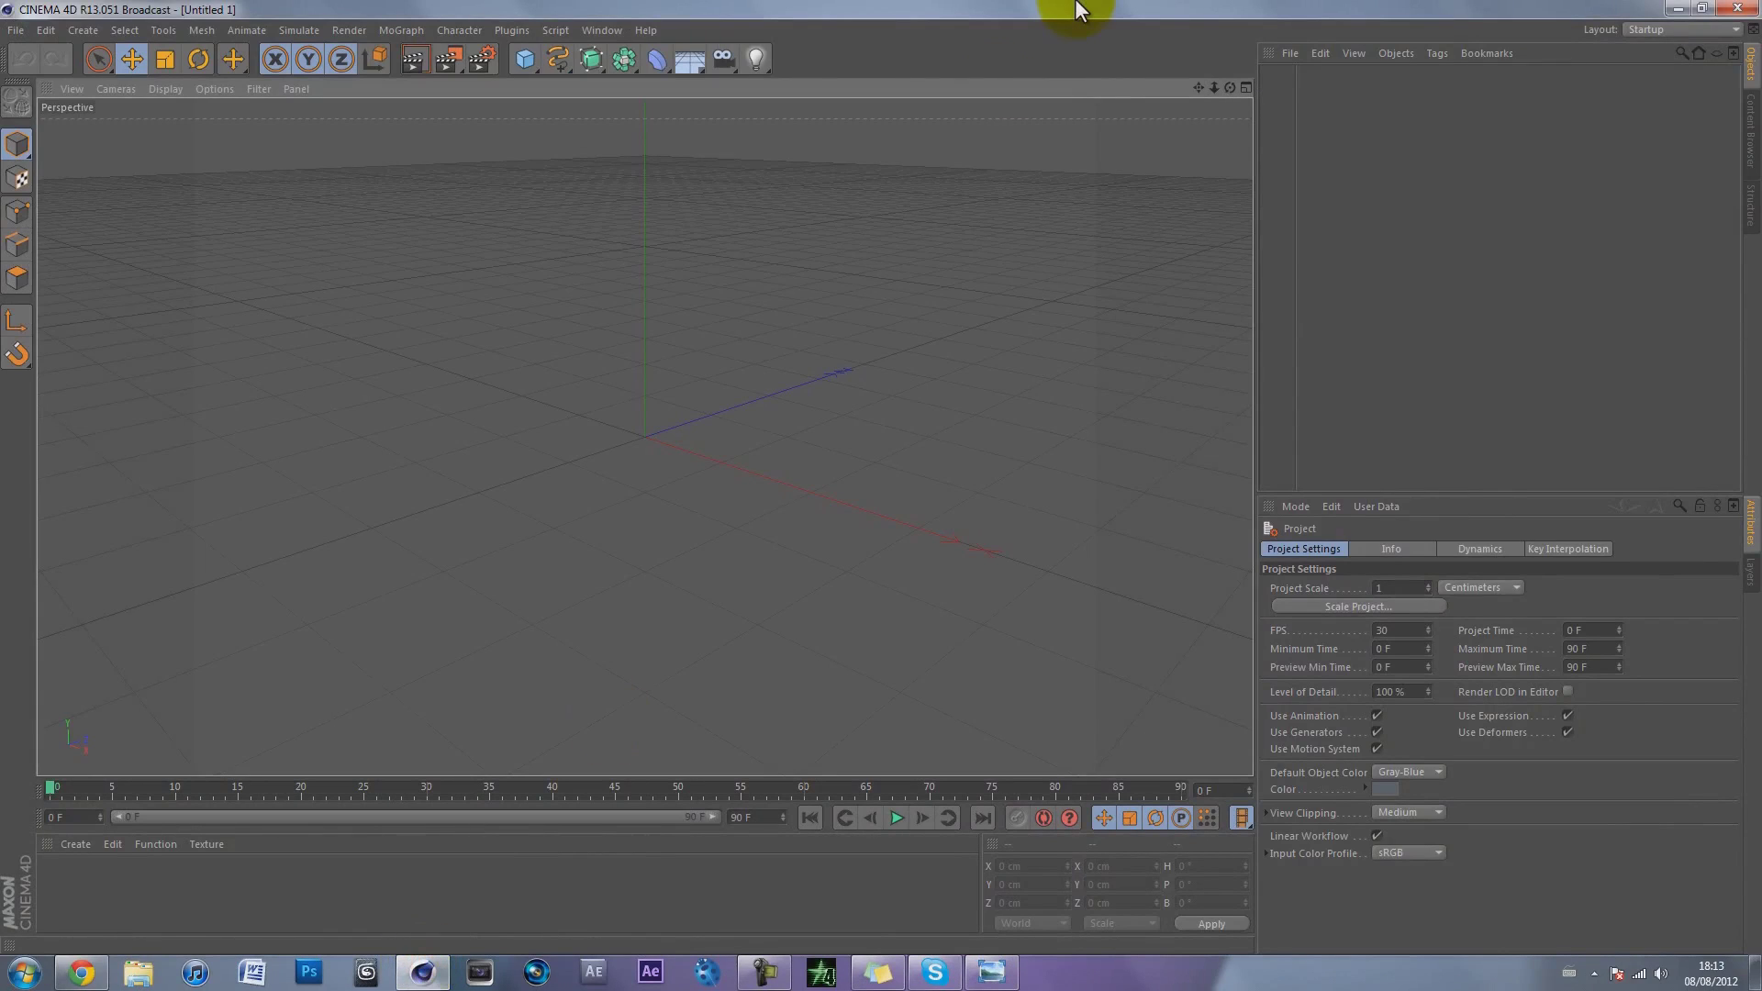
click(486, 59)
double_click(395, 95)
text(1920)
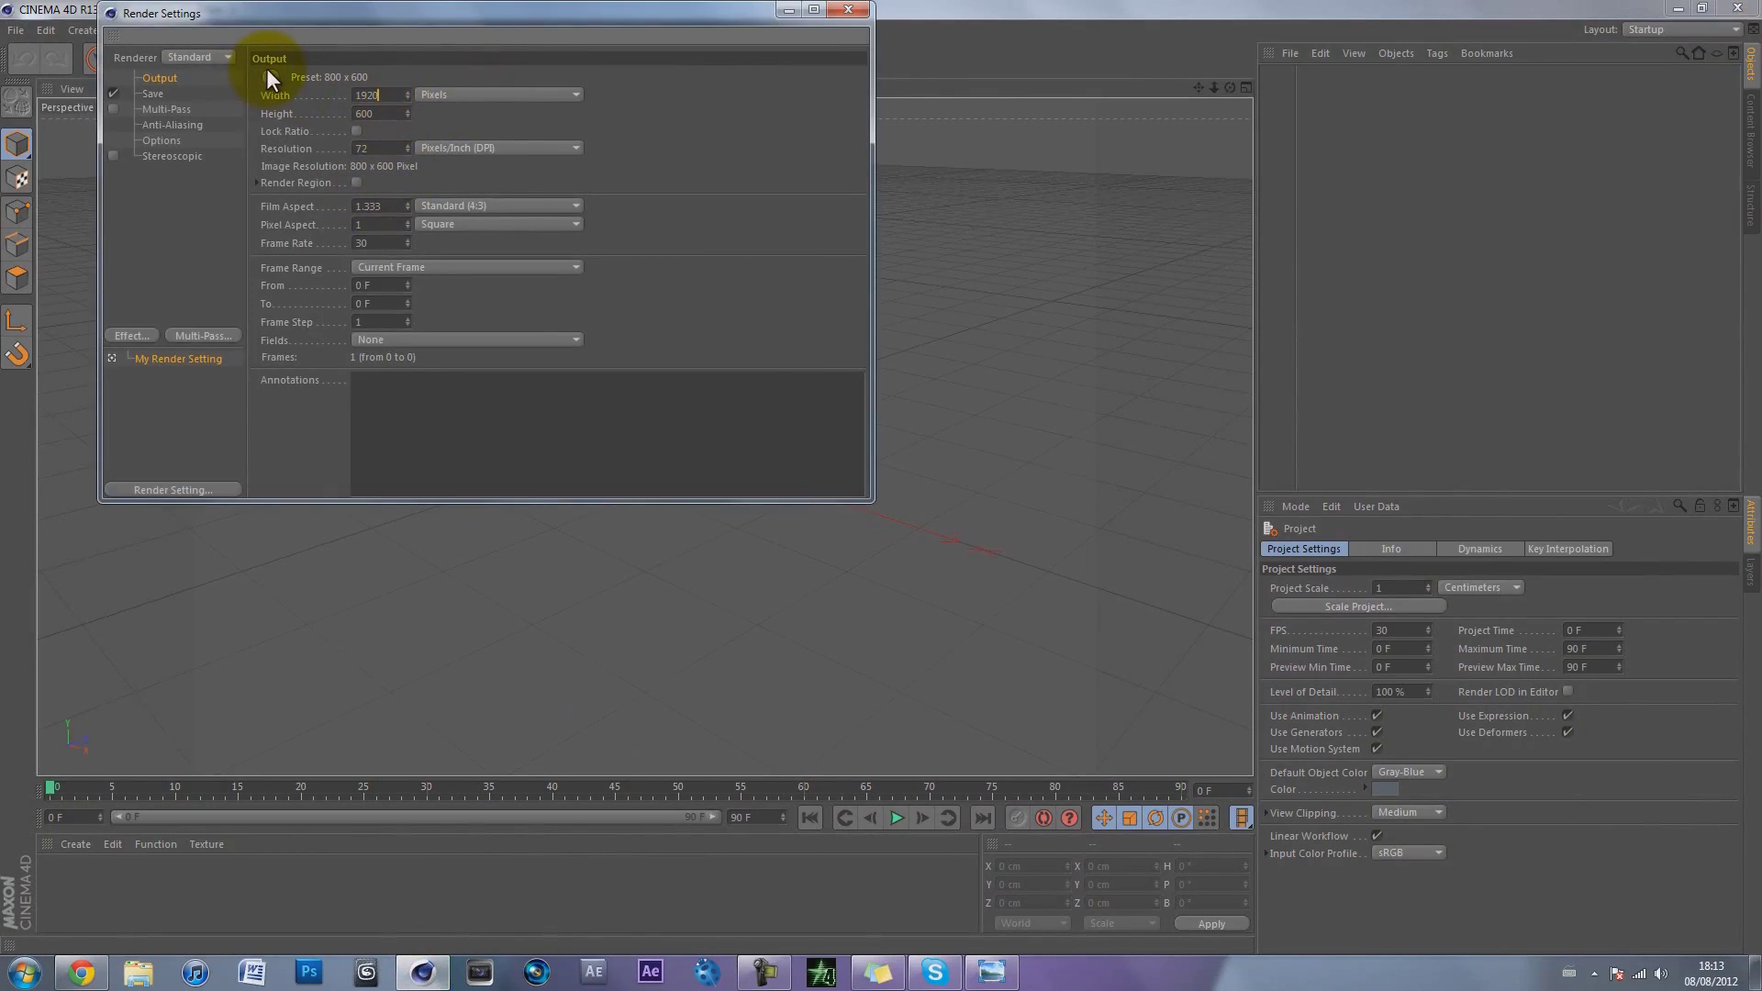
key(Tab)
text(1080)
click(652, 131)
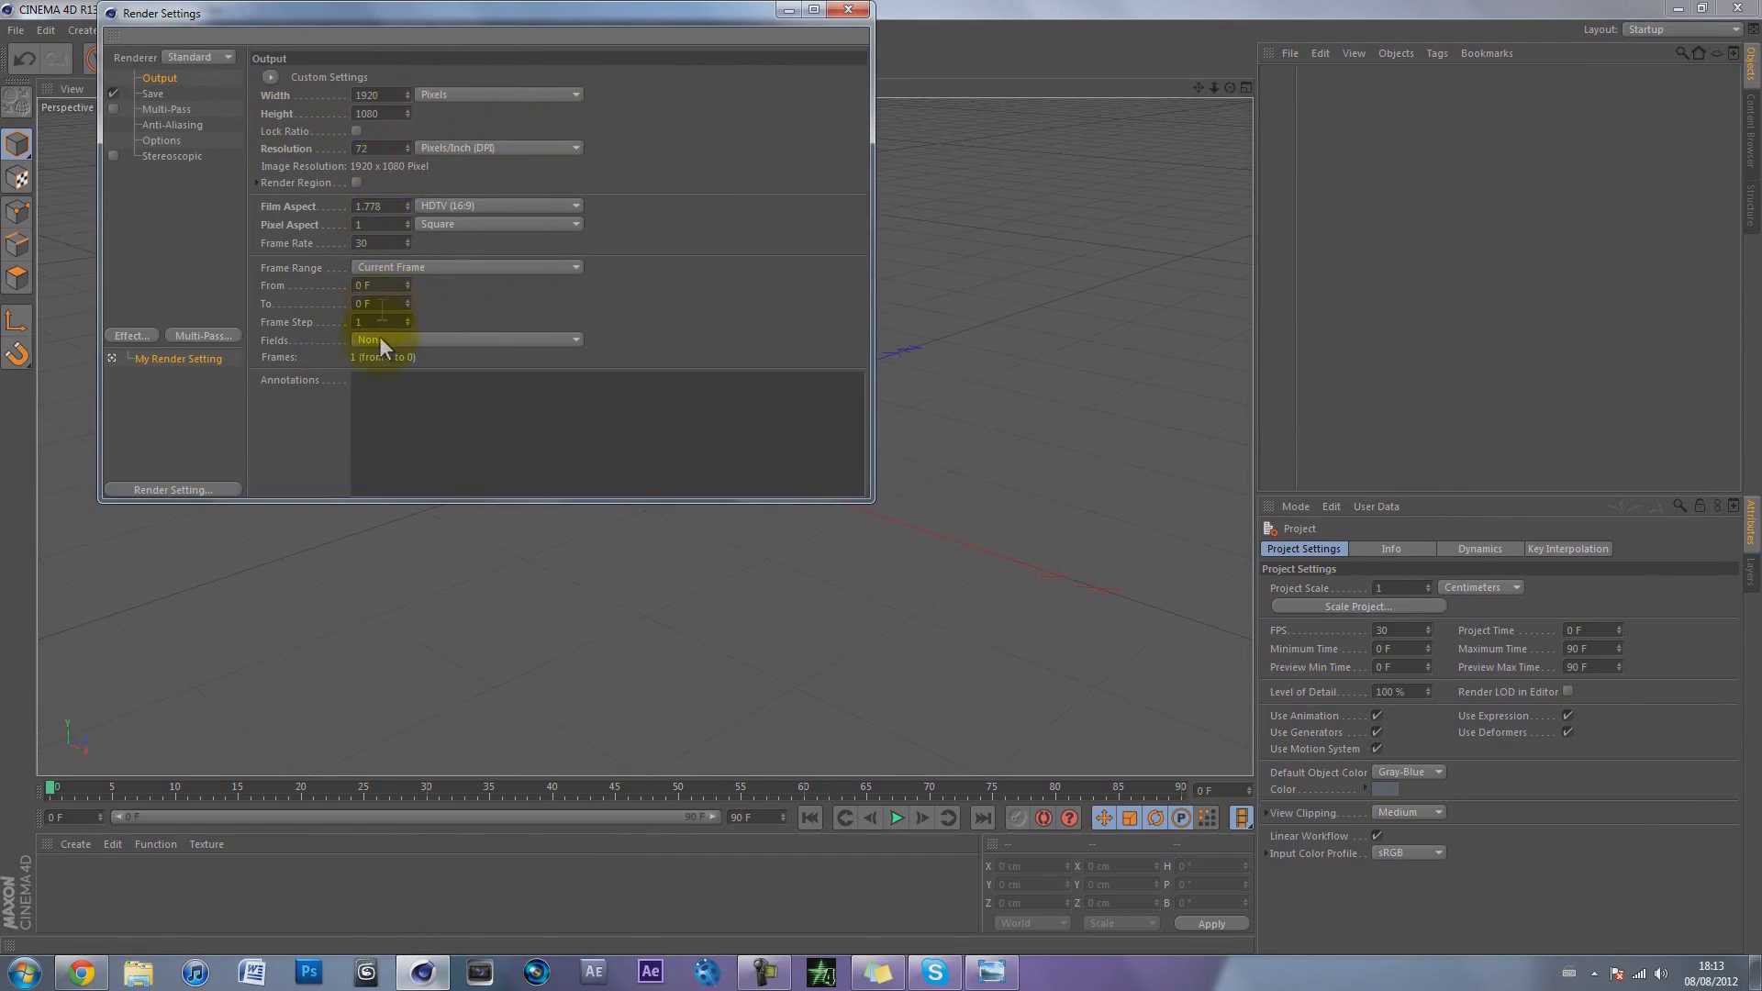
Step: Set the render to save in PNG format as a file named tut on the Desktop
click(154, 93)
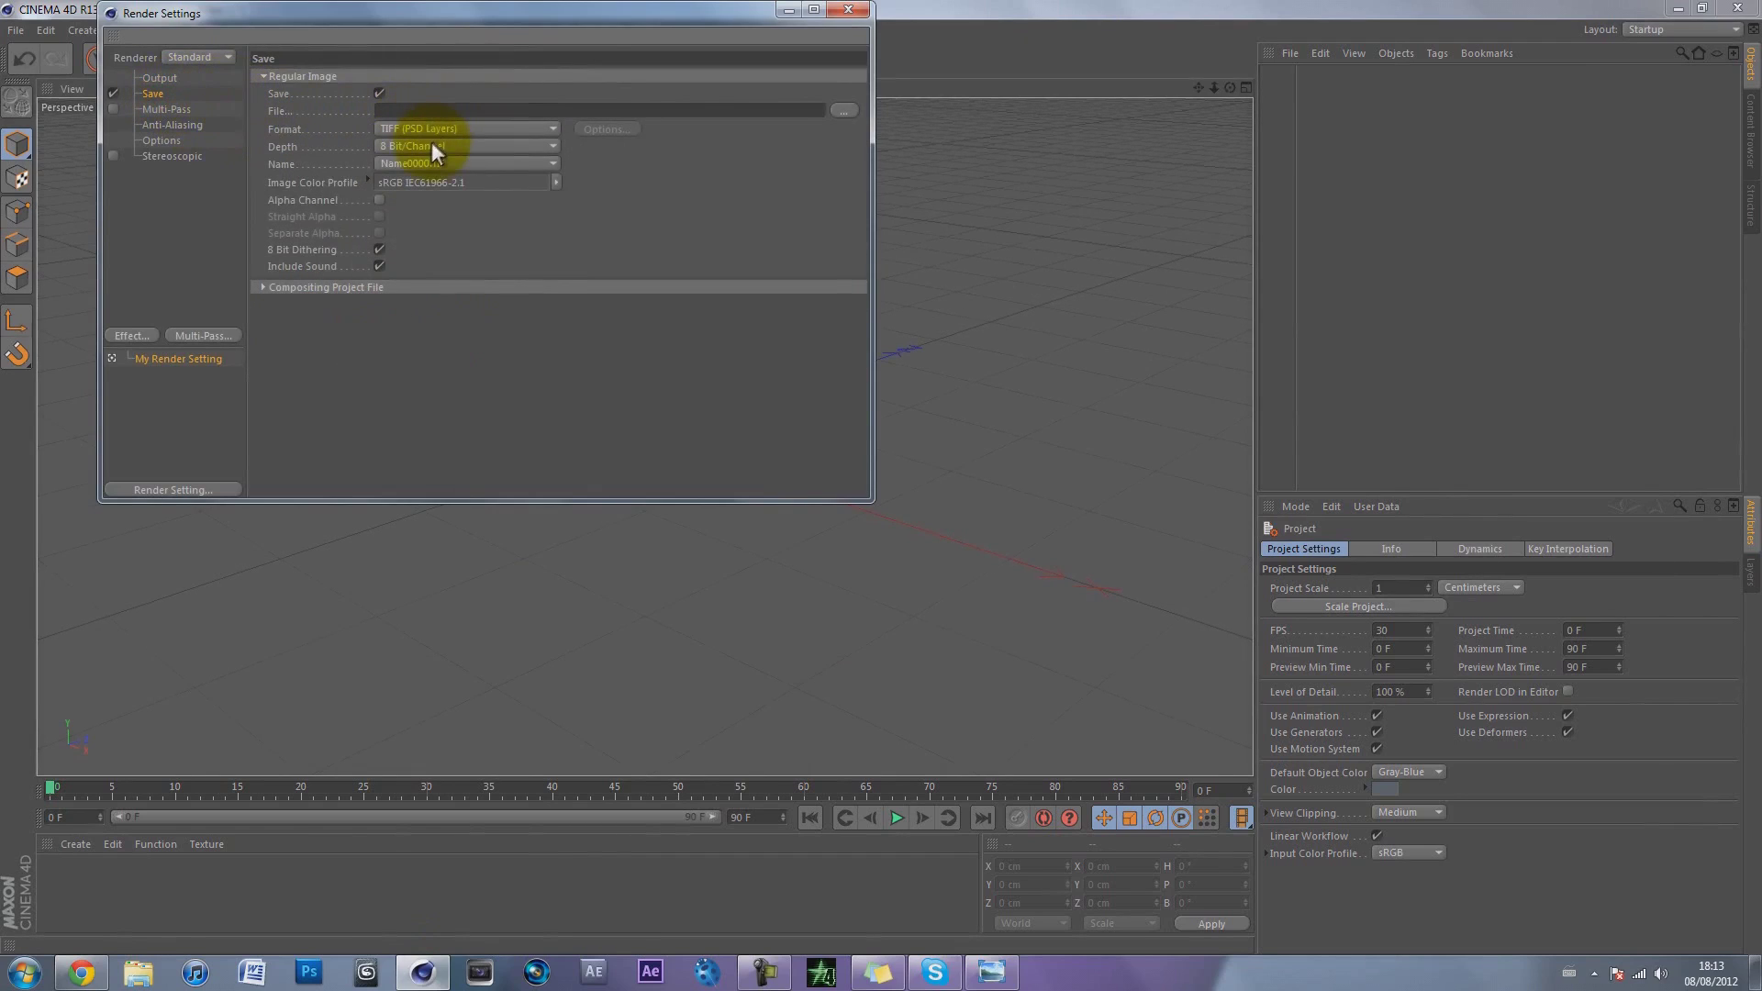
click(432, 130)
click(439, 312)
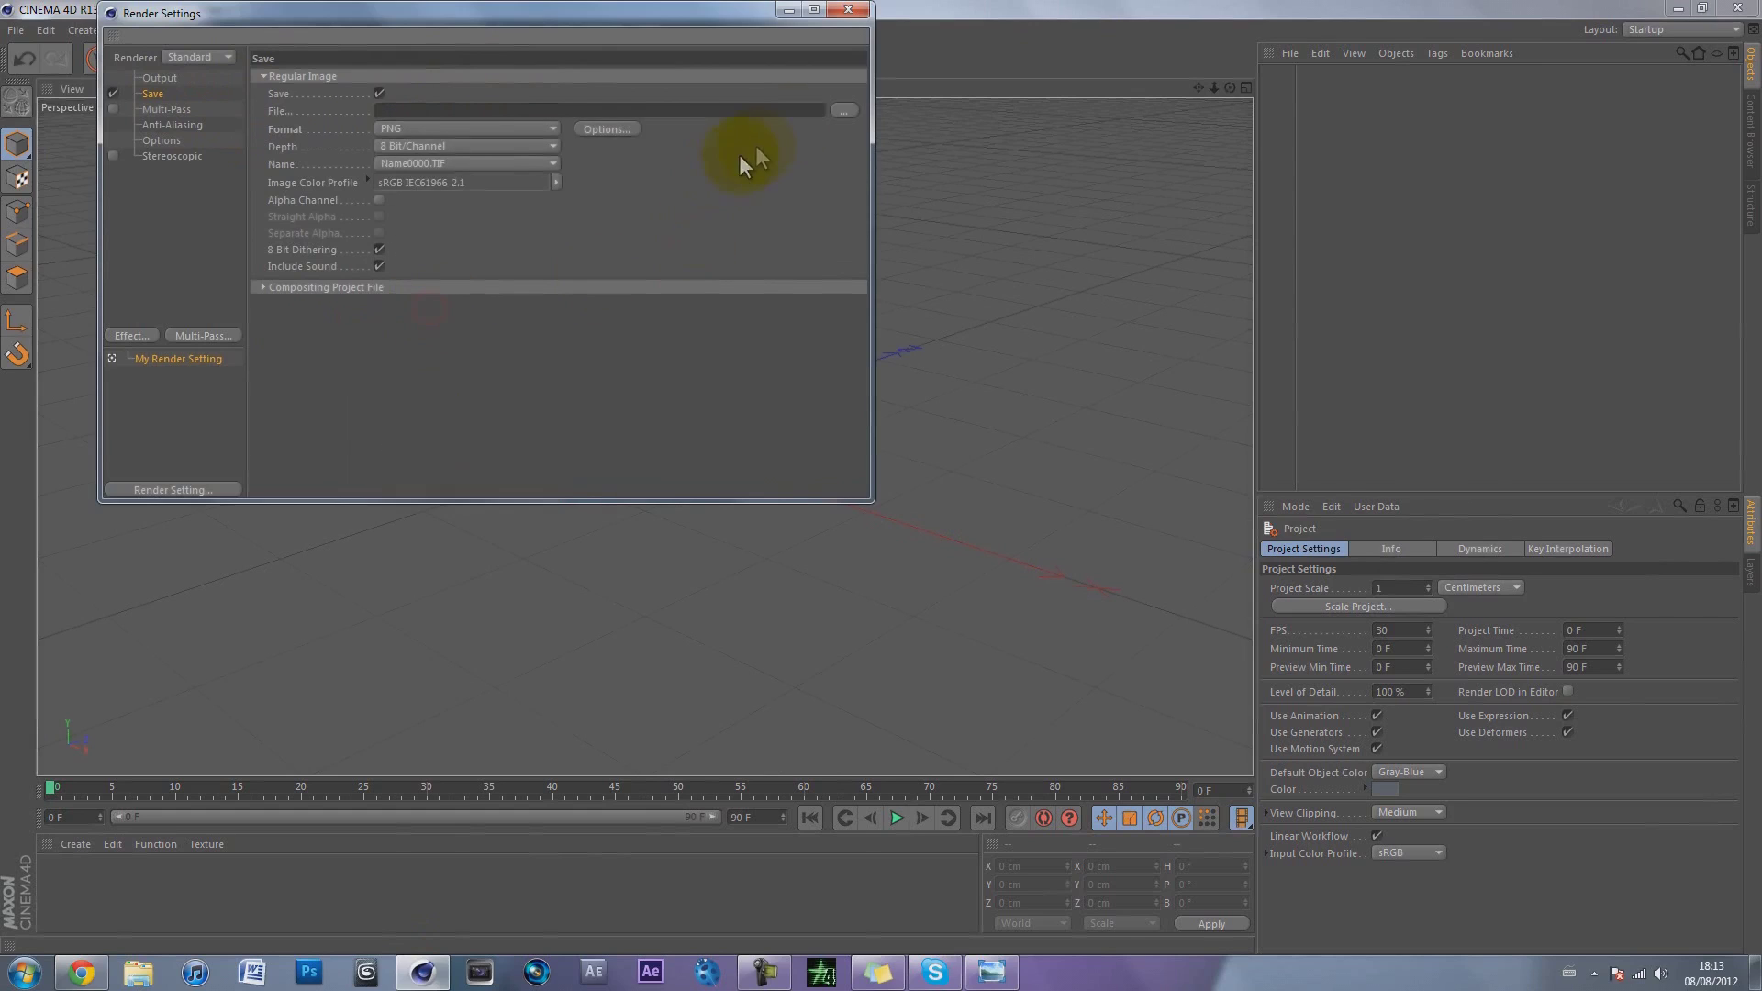
click(843, 110)
click(174, 154)
click(298, 418)
text(tut)
key(Return)
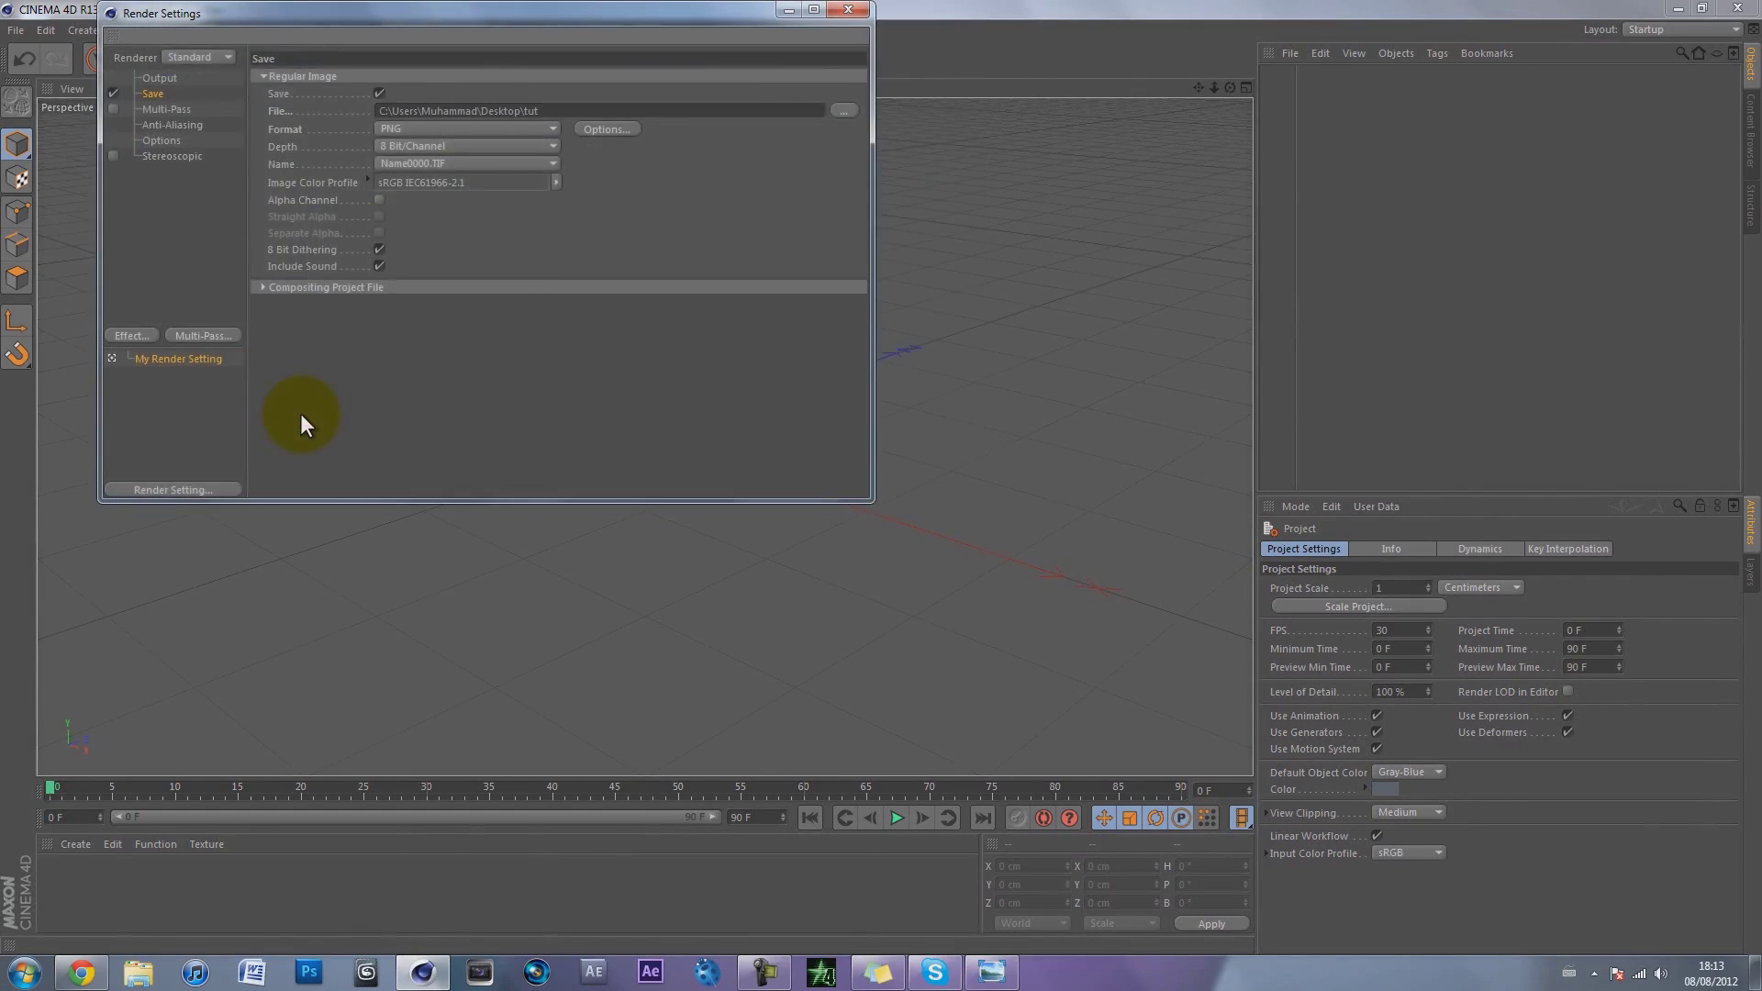
Step: Set the render's anti-aliasing to Best with a maximum level of 16x16
click(168, 111)
click(174, 125)
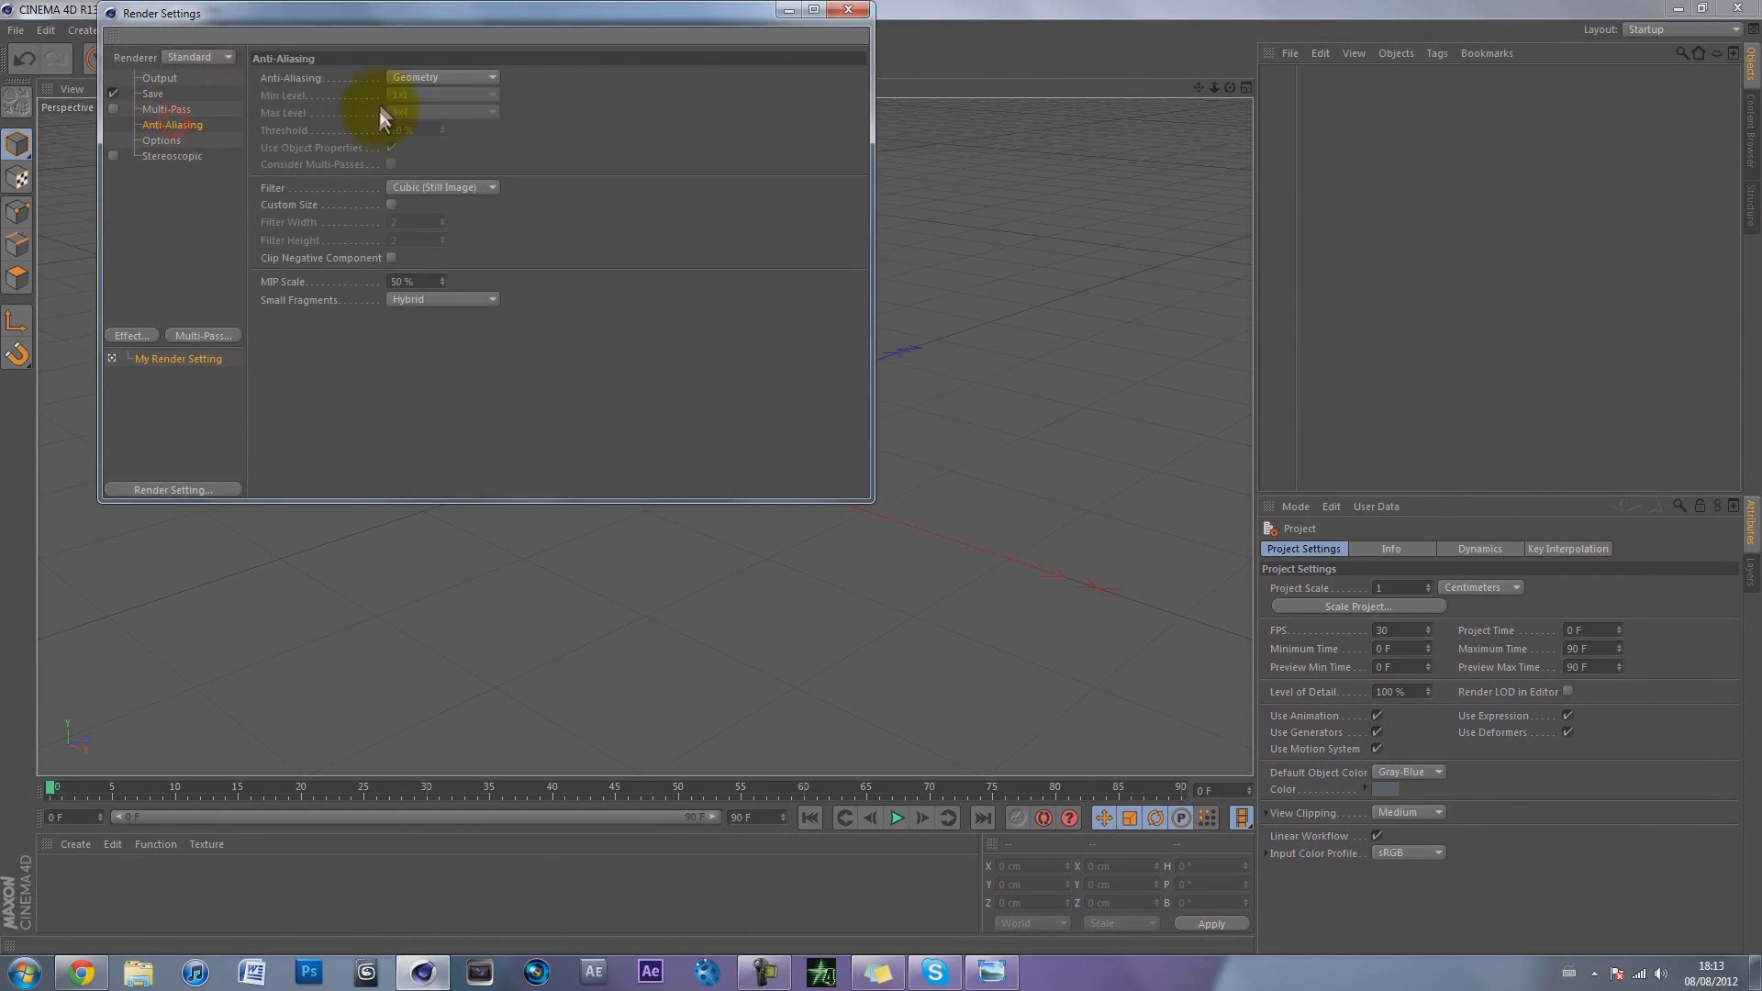
click(433, 78)
click(425, 132)
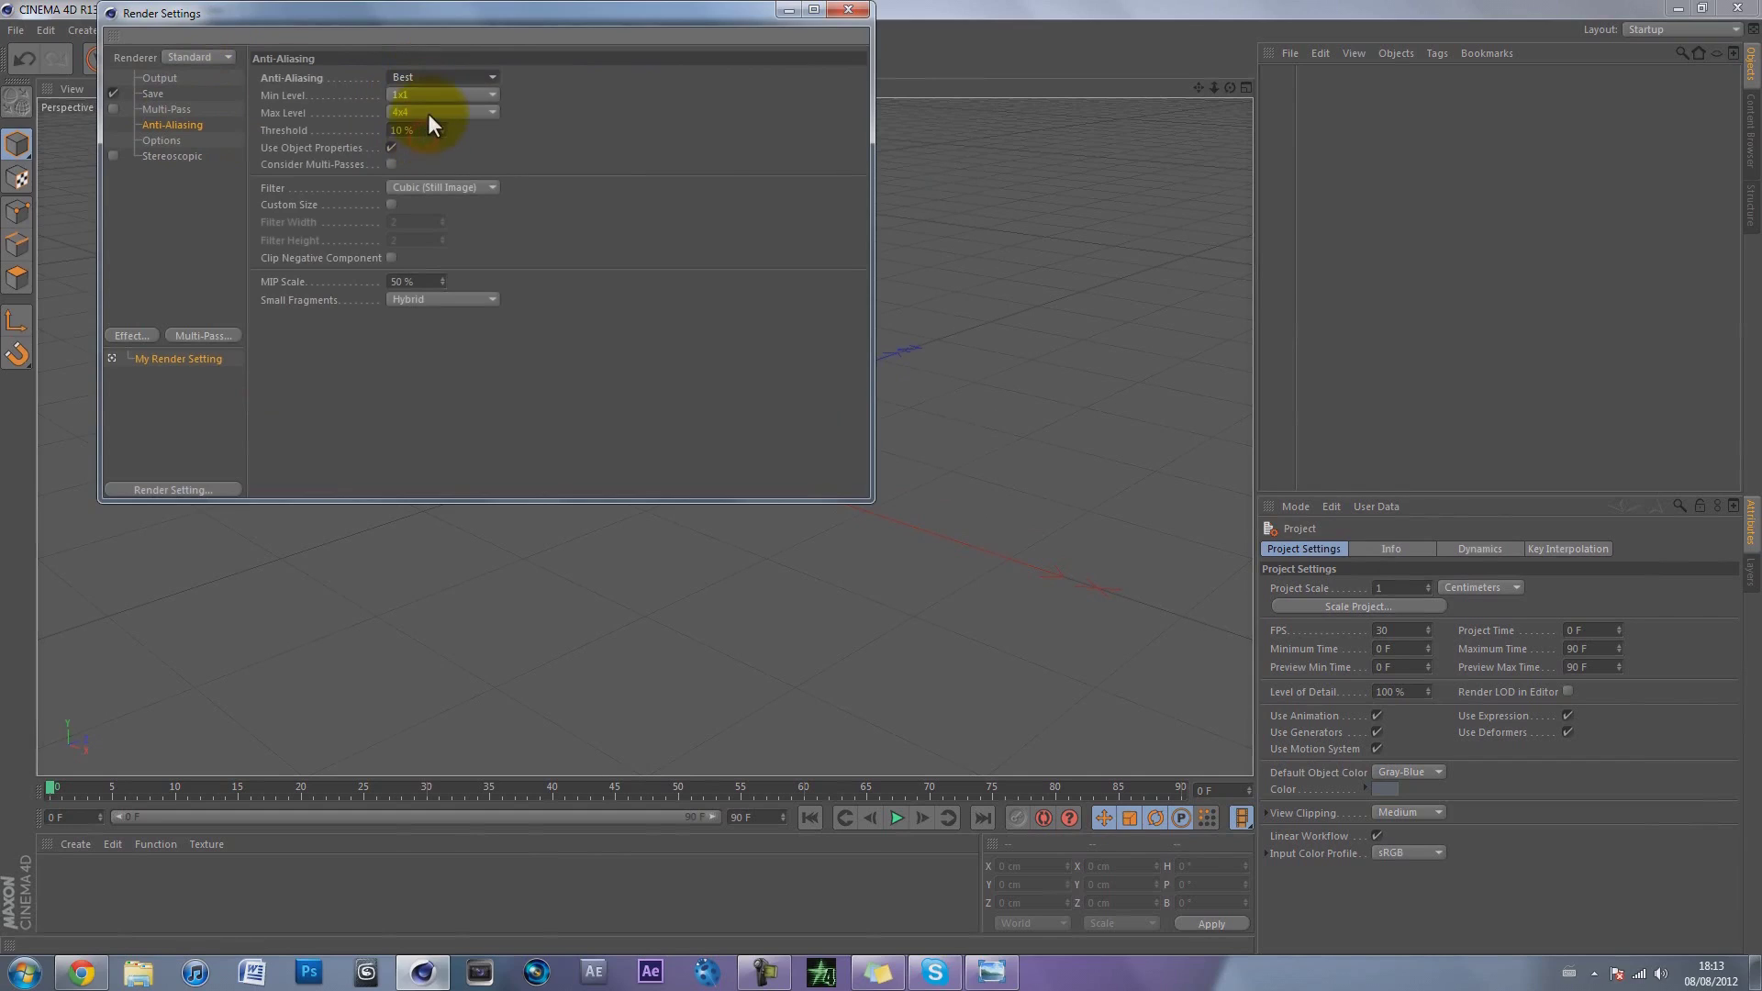
click(427, 112)
click(422, 201)
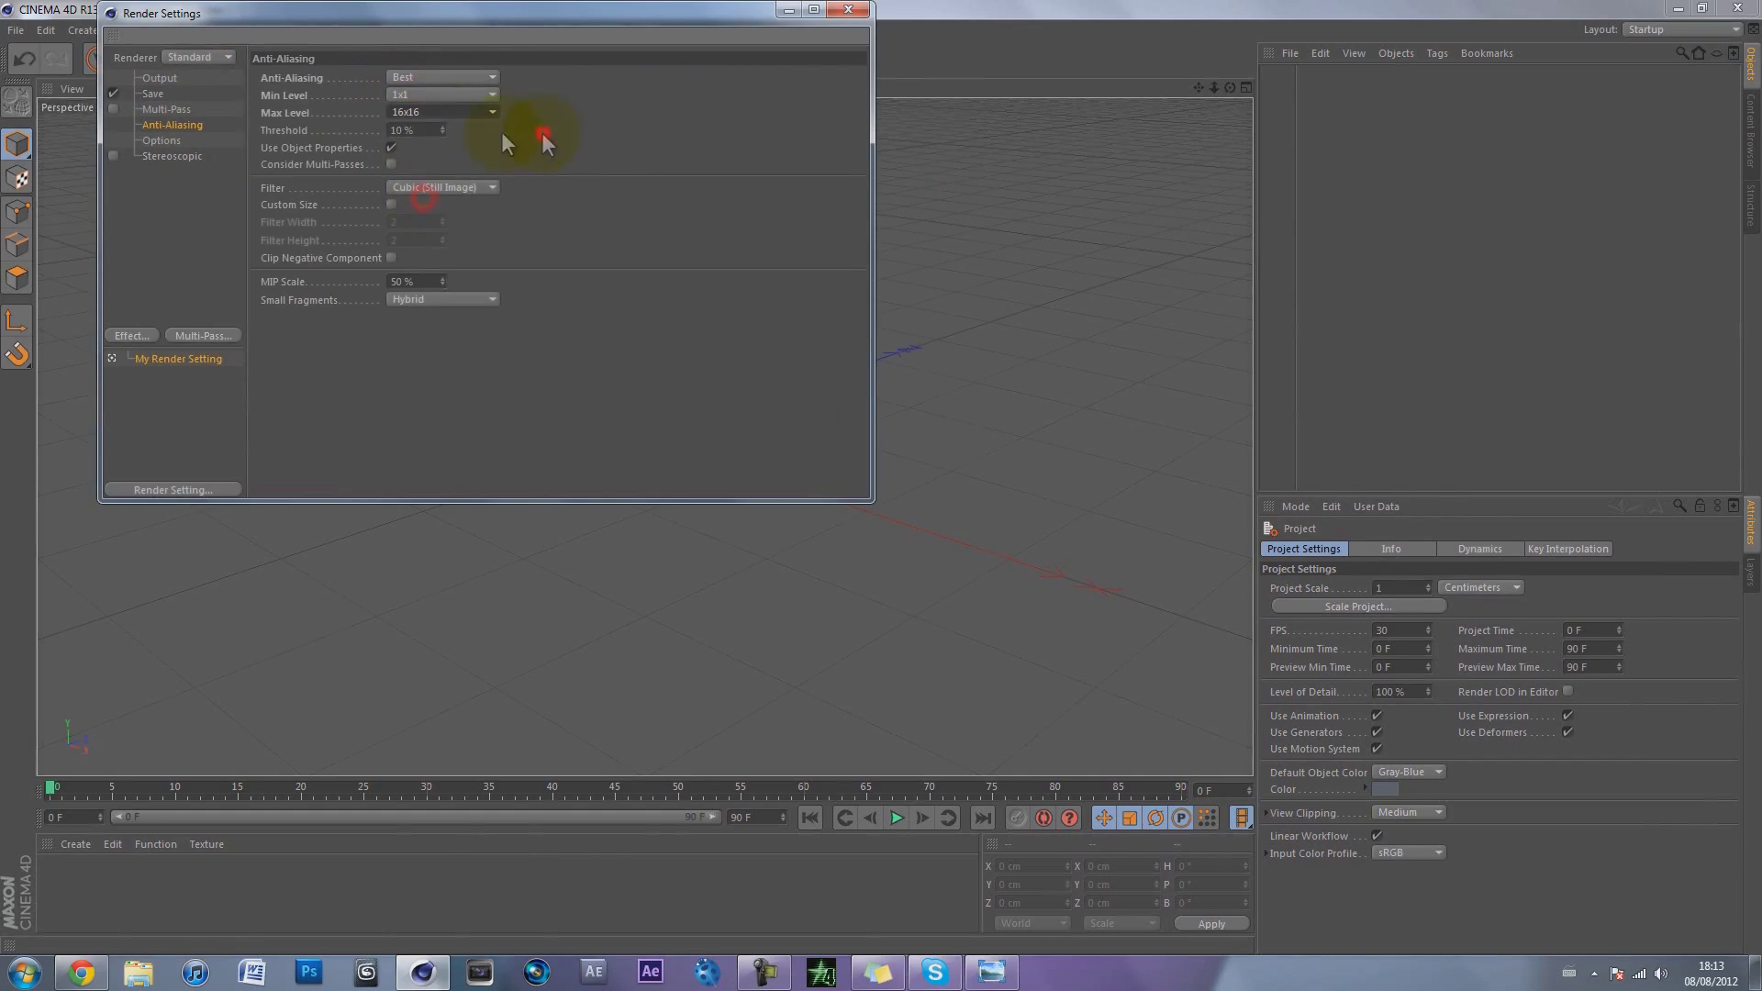
click(162, 142)
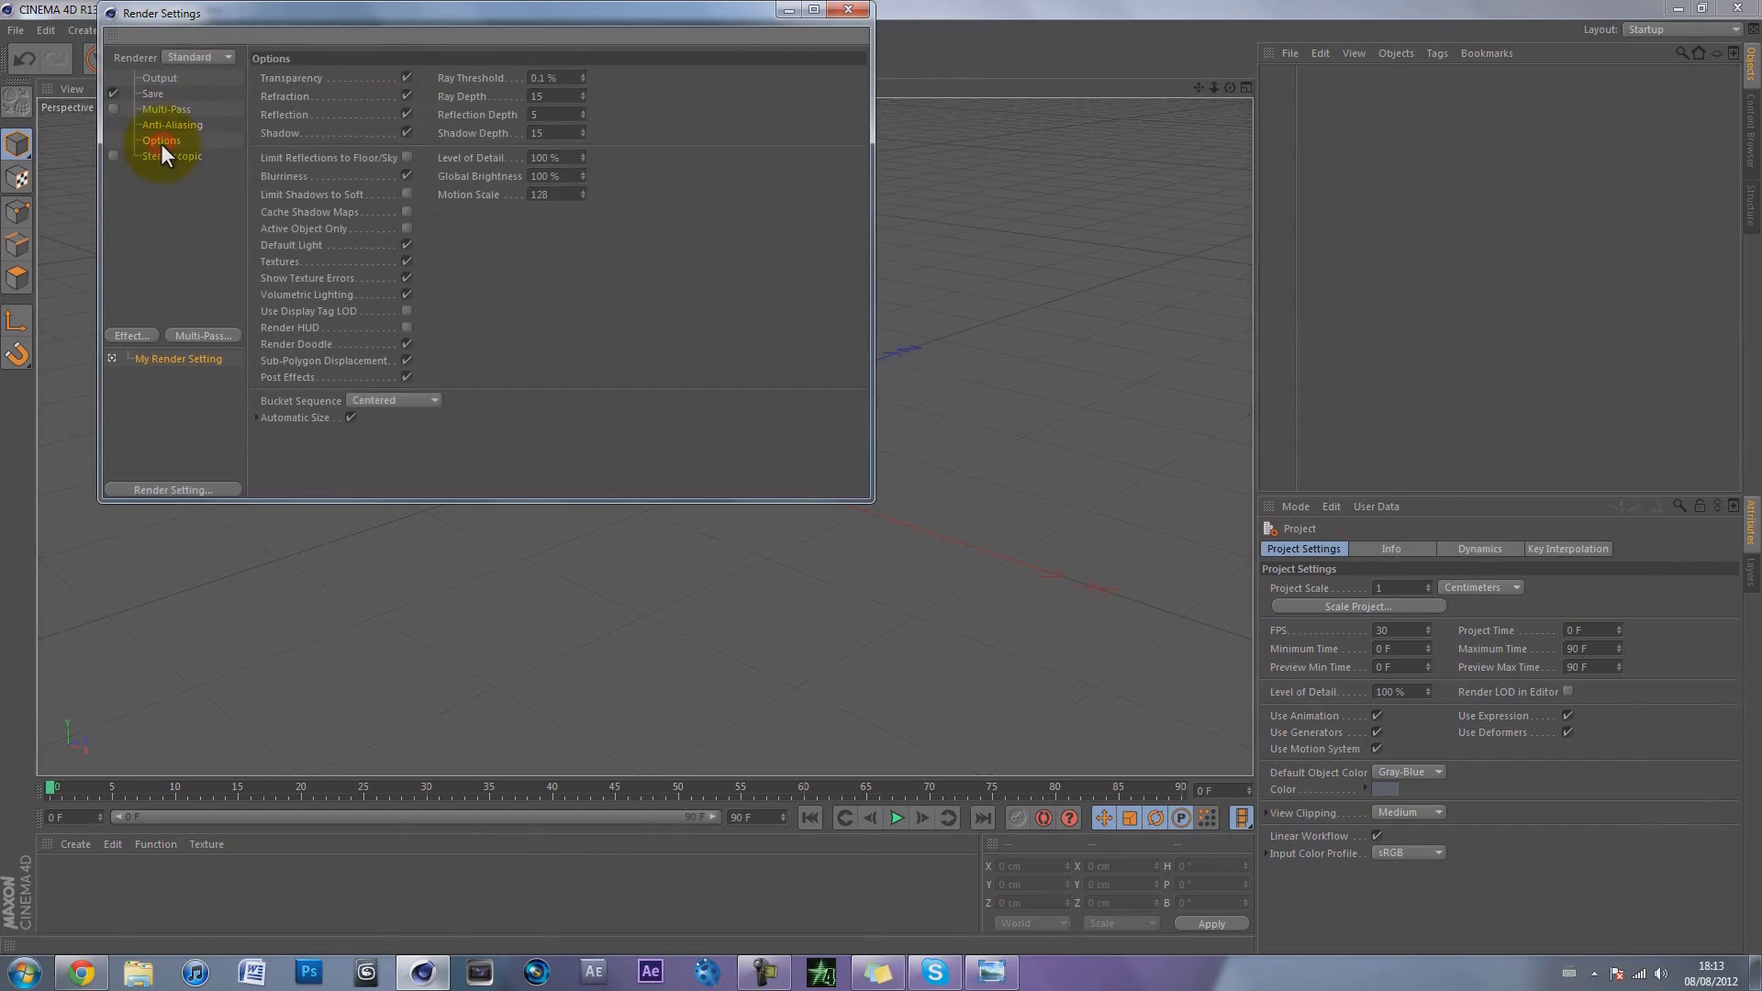
click(161, 156)
click(161, 209)
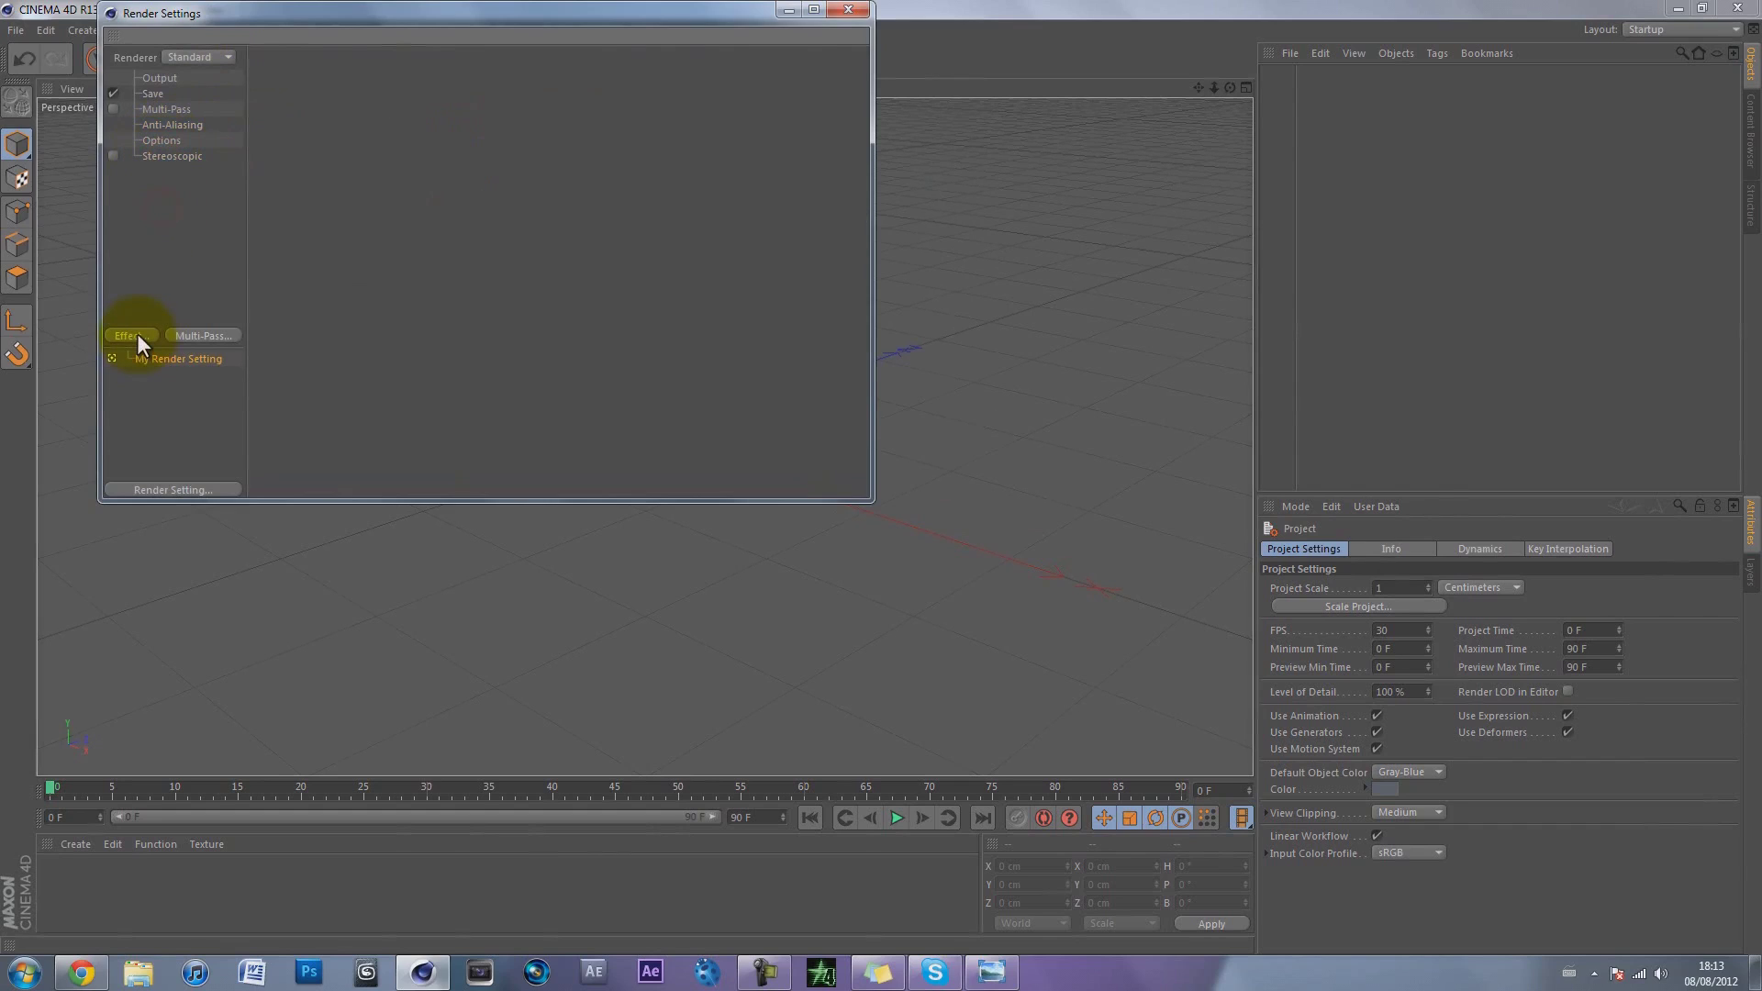
Step: Add the Ambient Occlusion and Global Illumination effects to the render settings
click(136, 335)
click(229, 444)
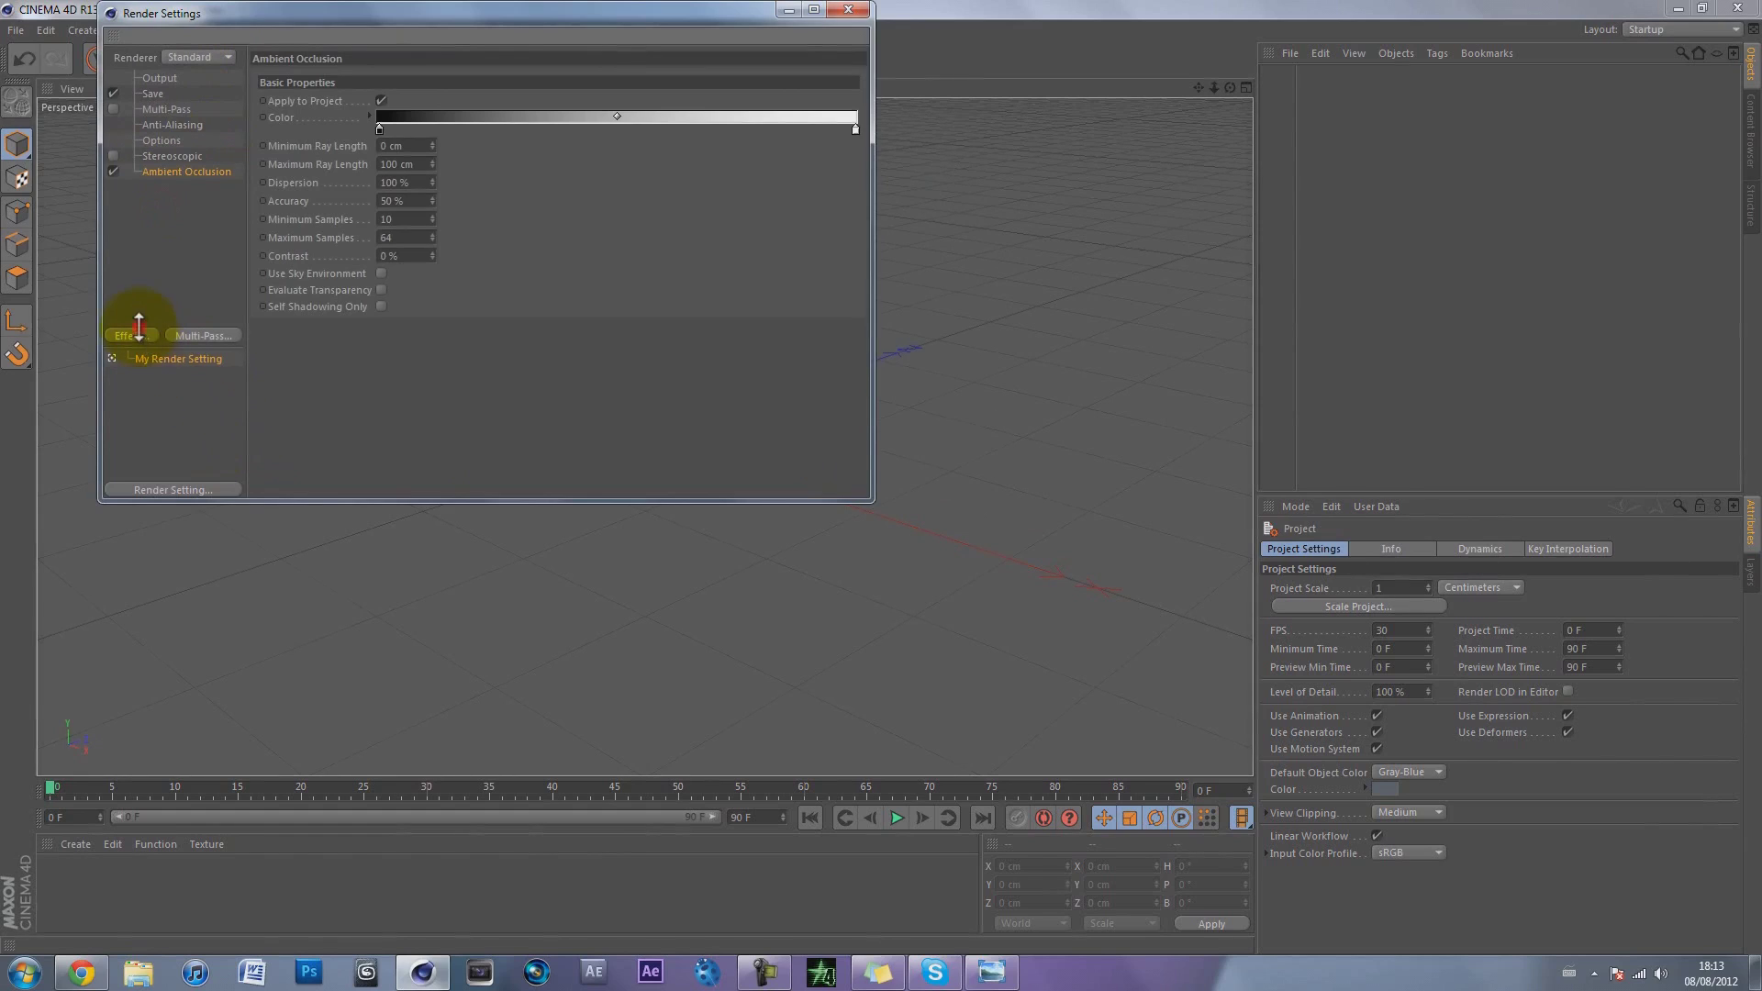
click(145, 339)
click(224, 486)
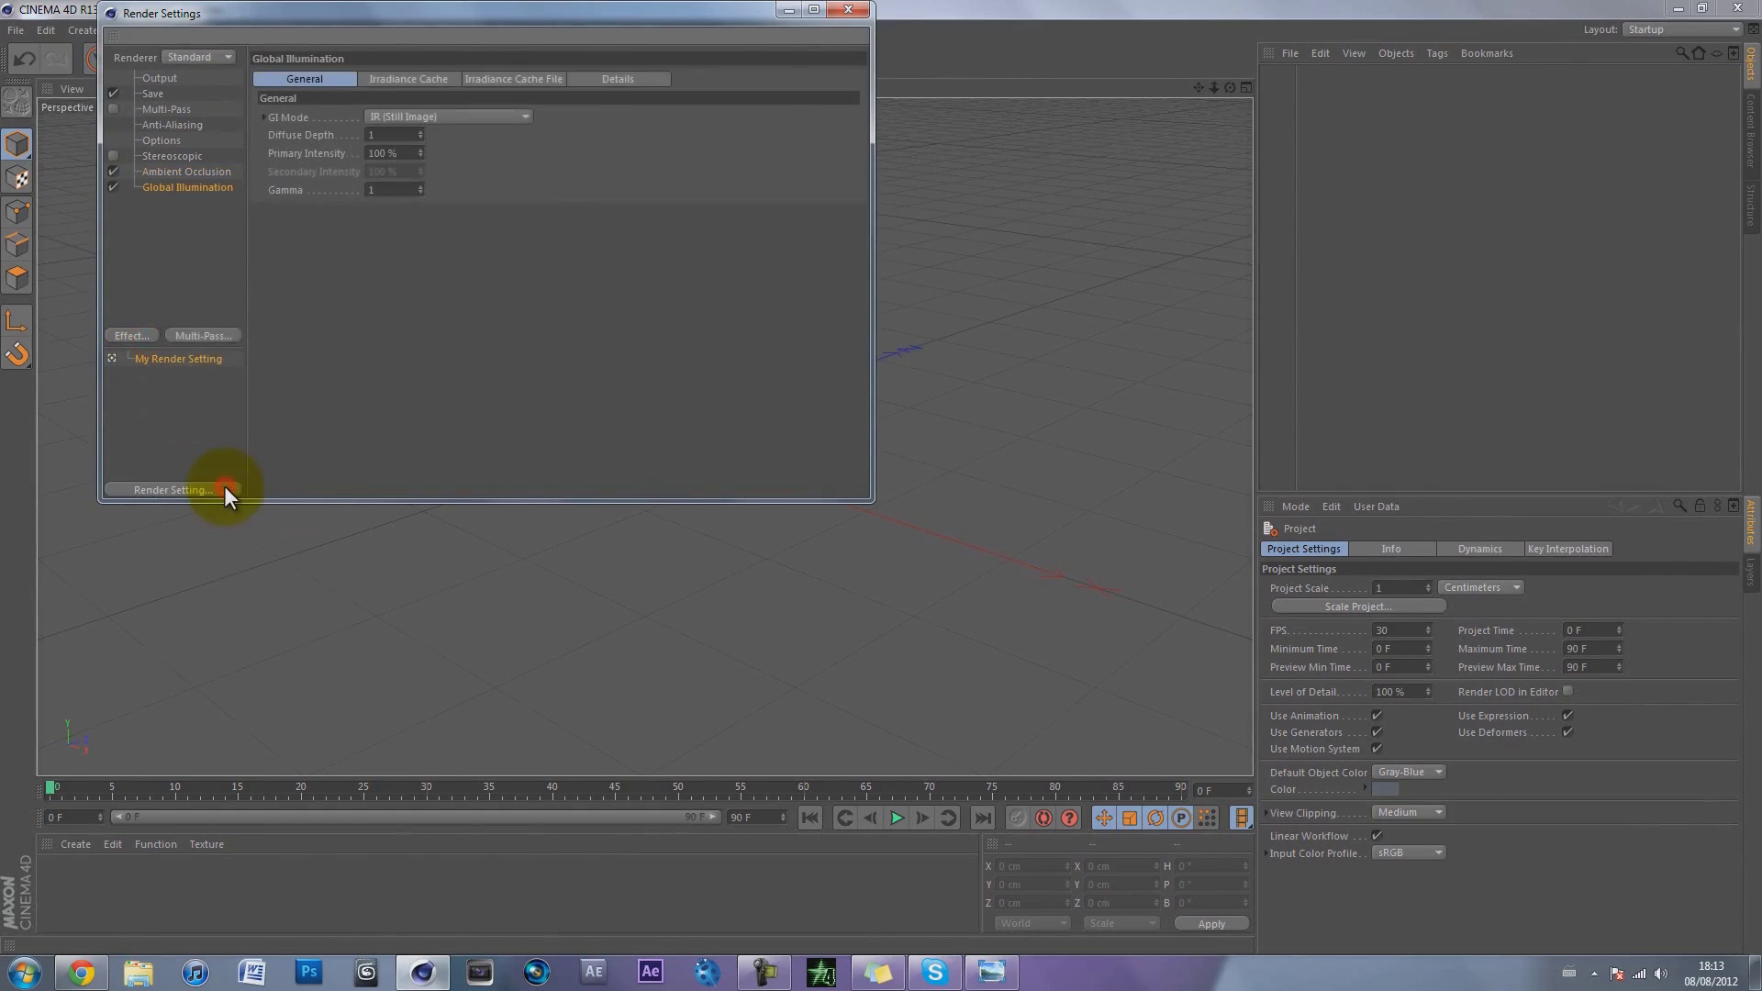
Step: Look through the Global Illumination general, irradiance cache and details settings, and close the render settings
click(405, 80)
click(321, 80)
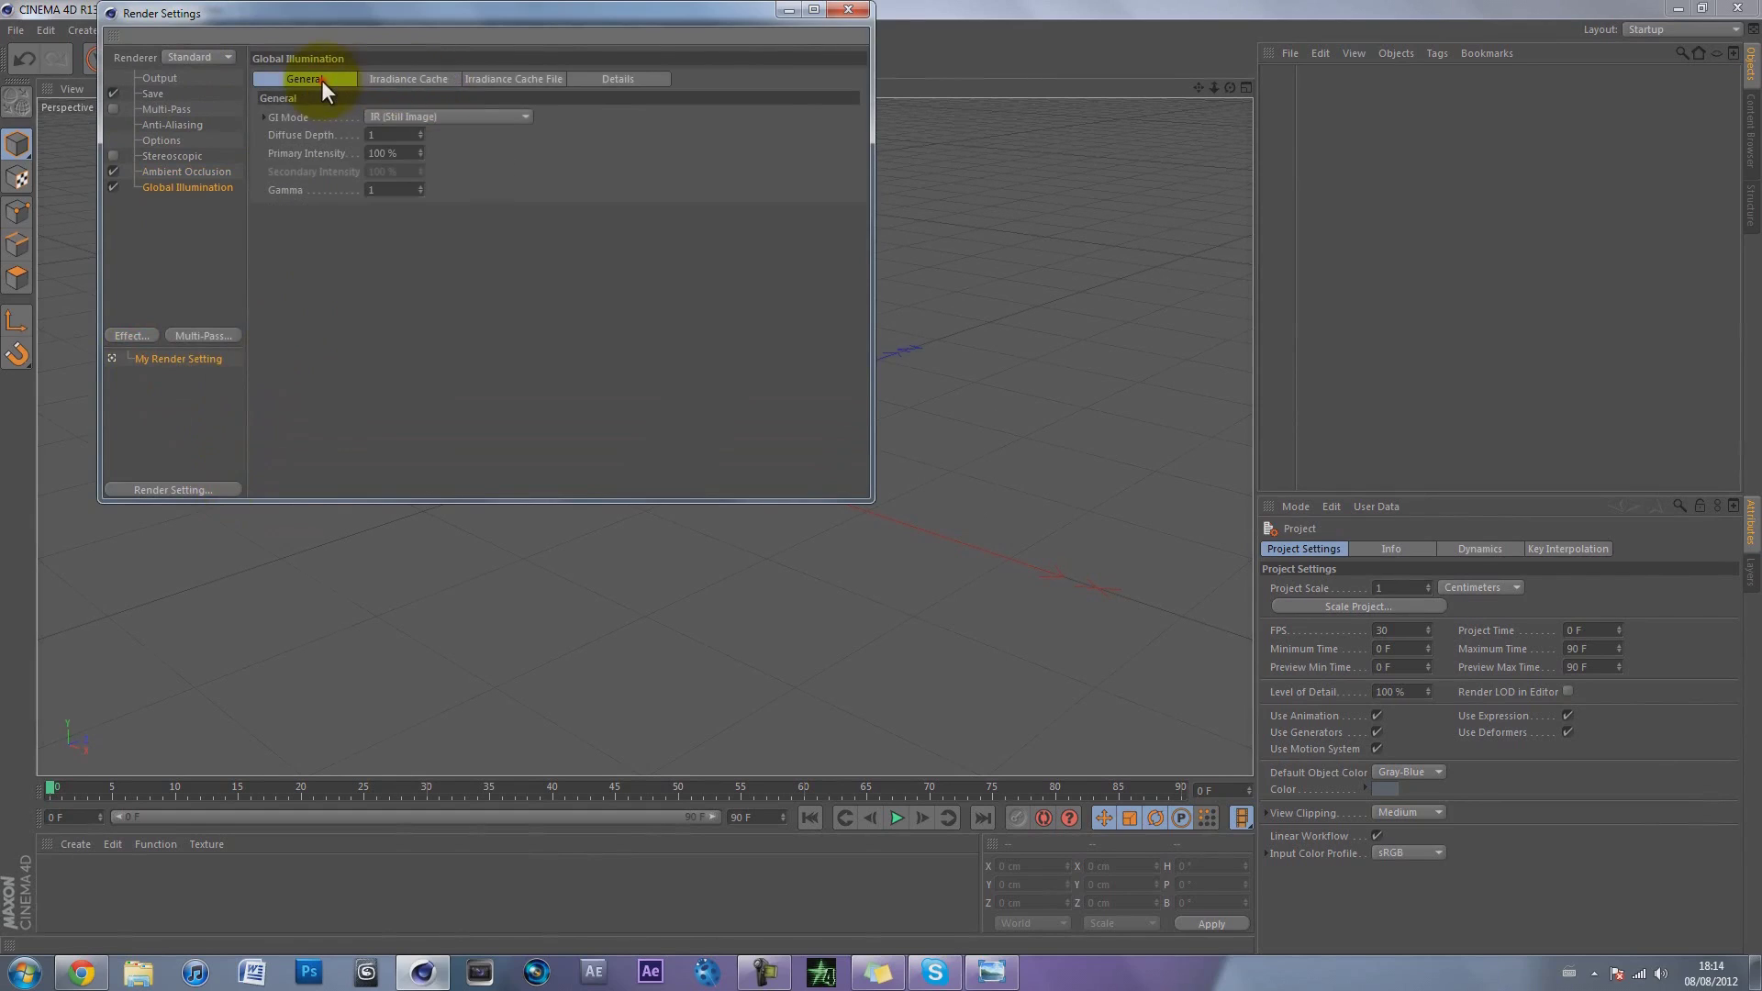
click(402, 116)
click(389, 81)
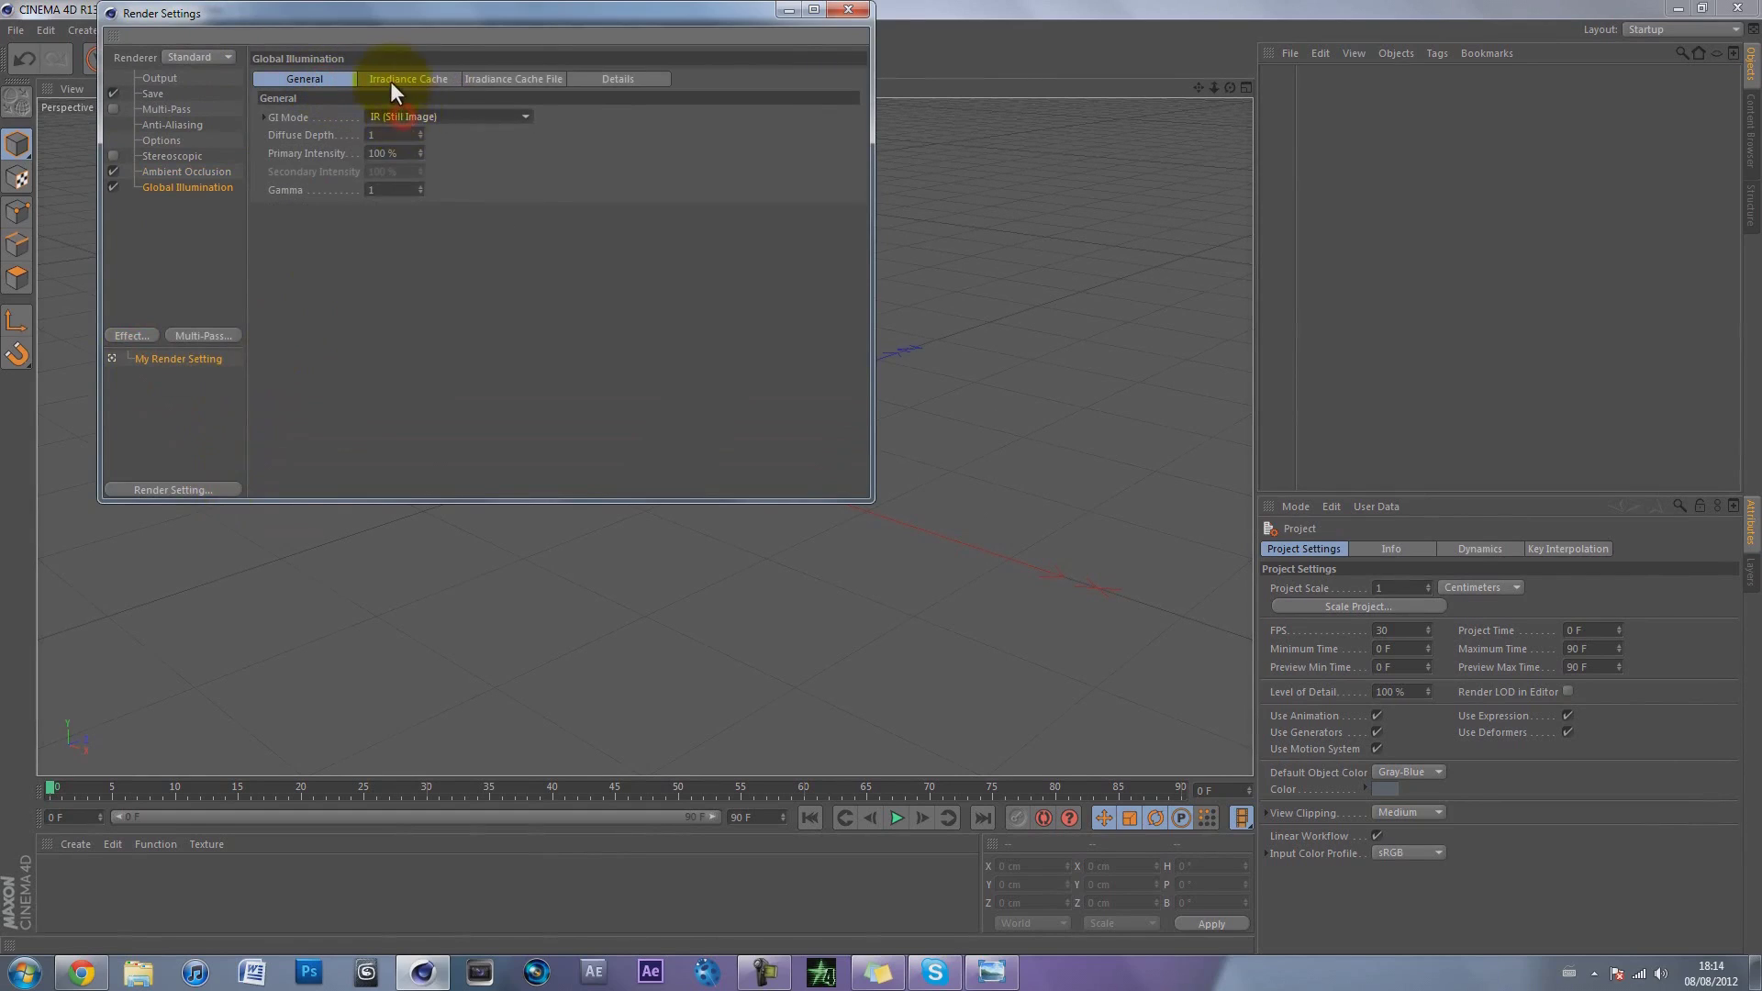
click(514, 79)
click(293, 80)
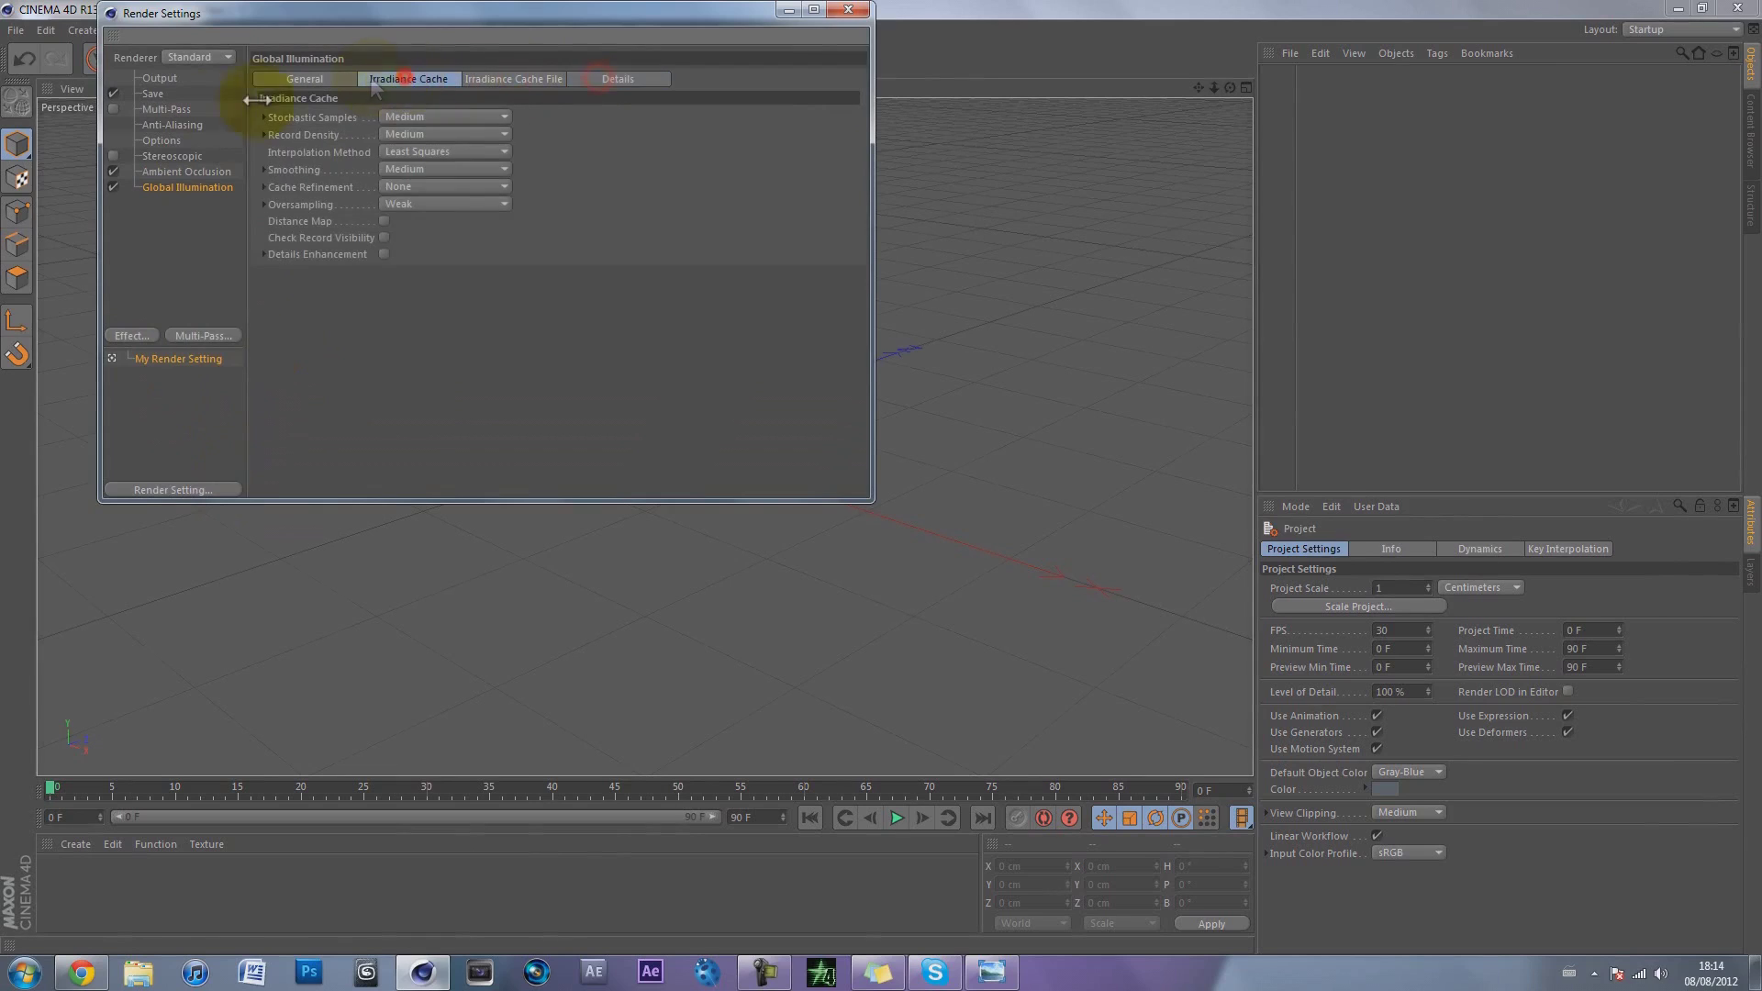
click(190, 125)
click(169, 241)
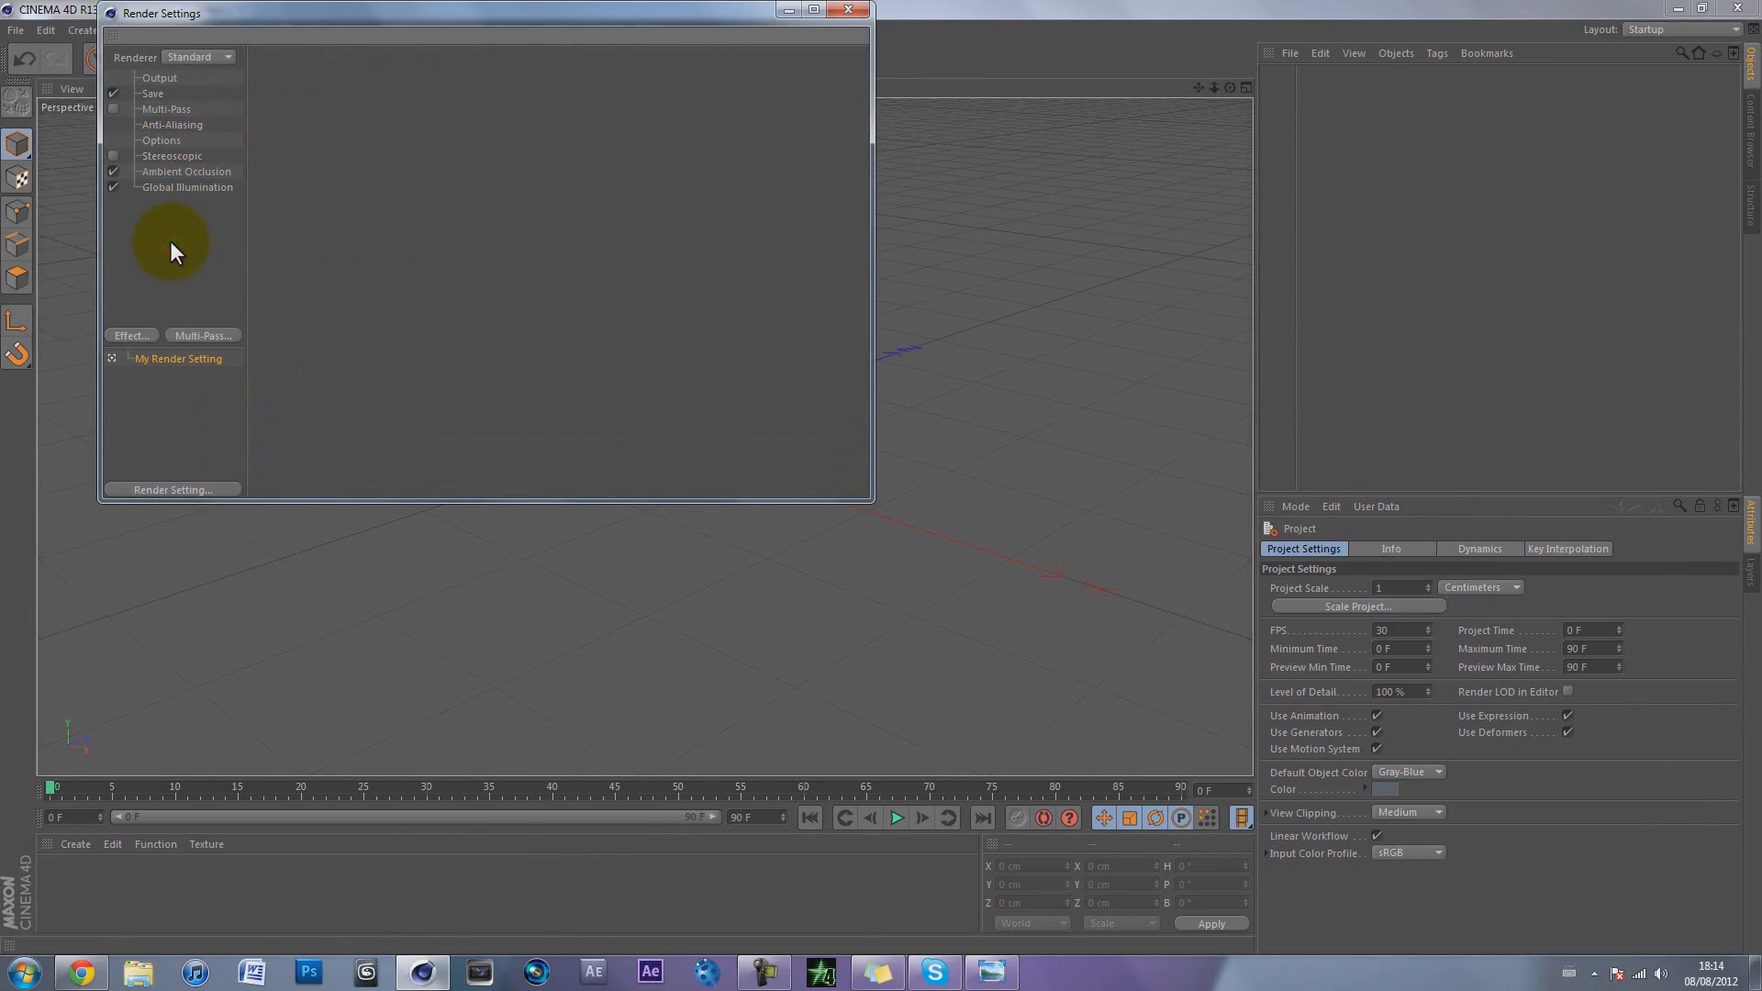
click(848, 9)
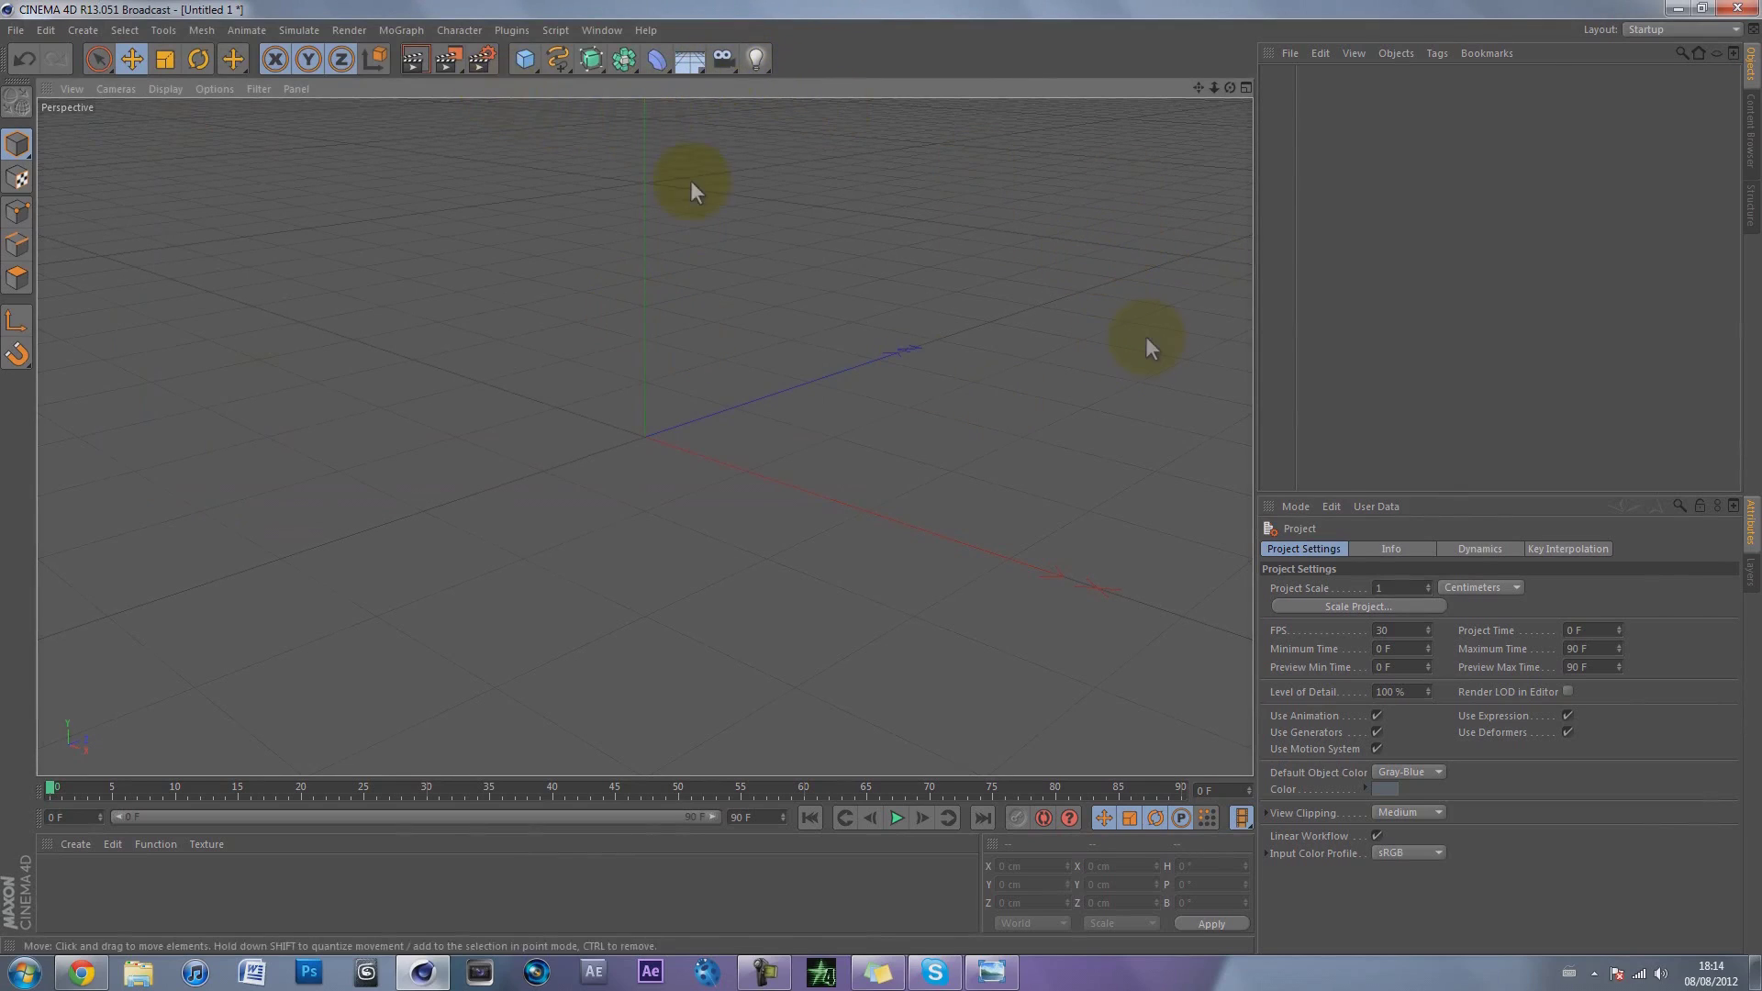
Step: Add a MoText object that reads Subz and is aligned to the middle
click(401, 30)
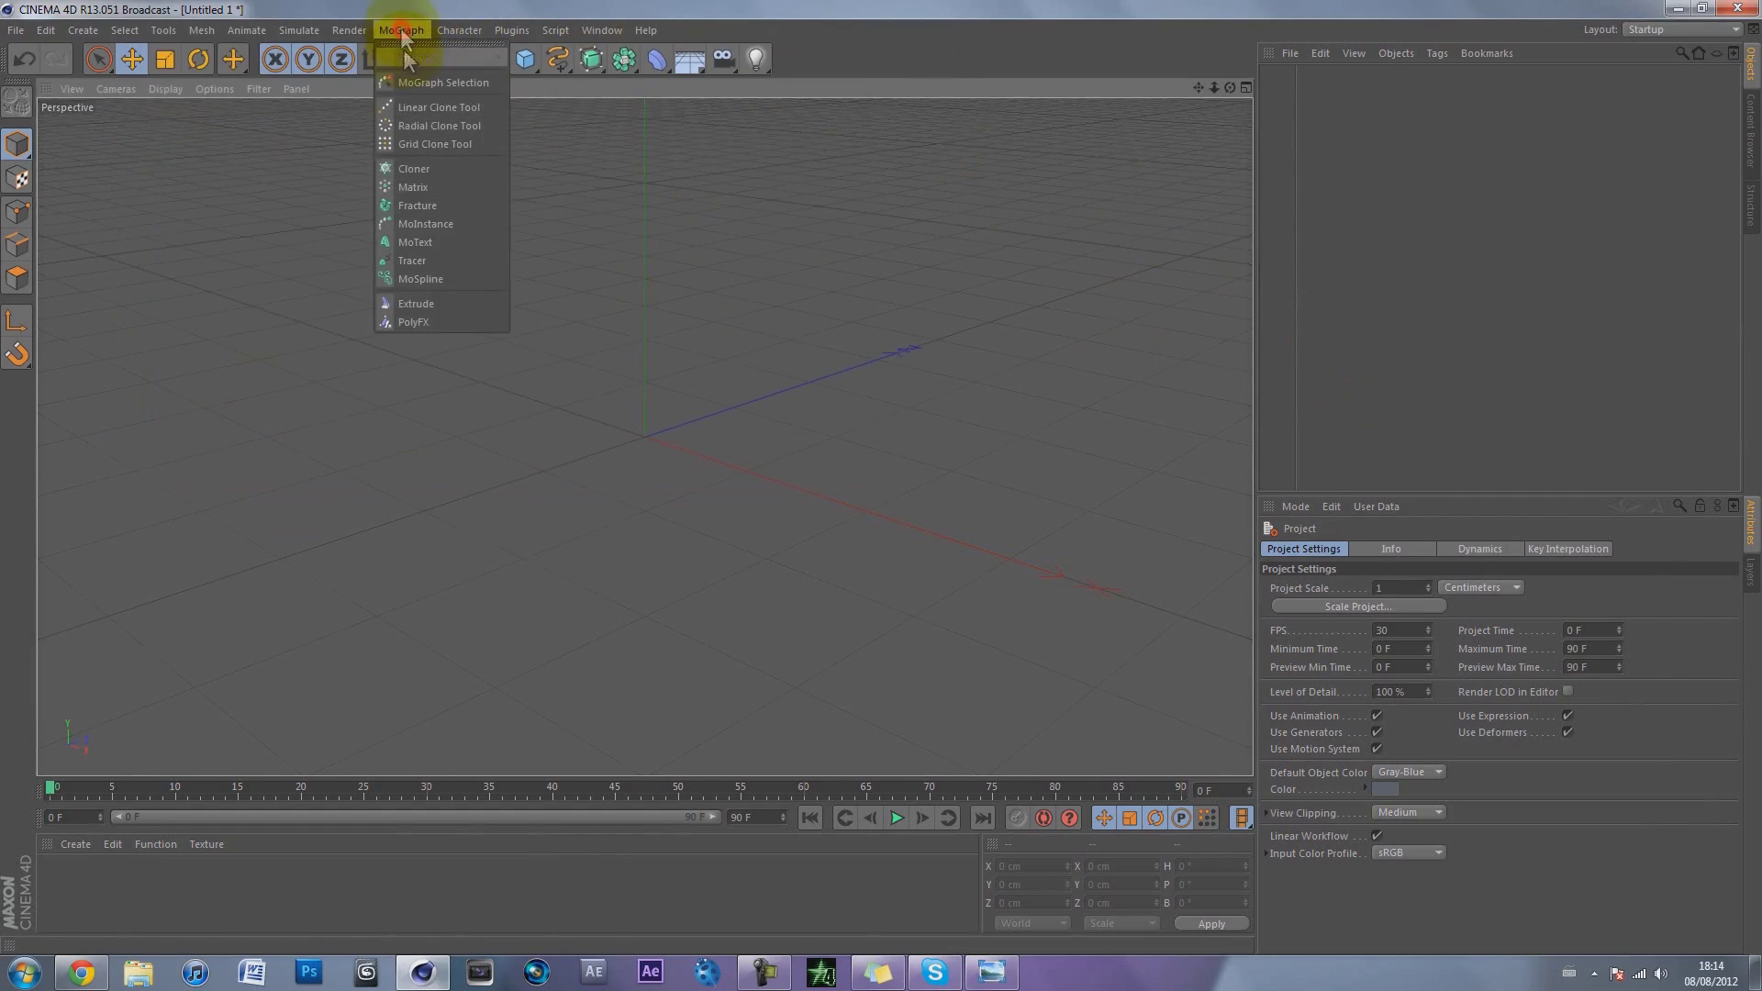
click(435, 242)
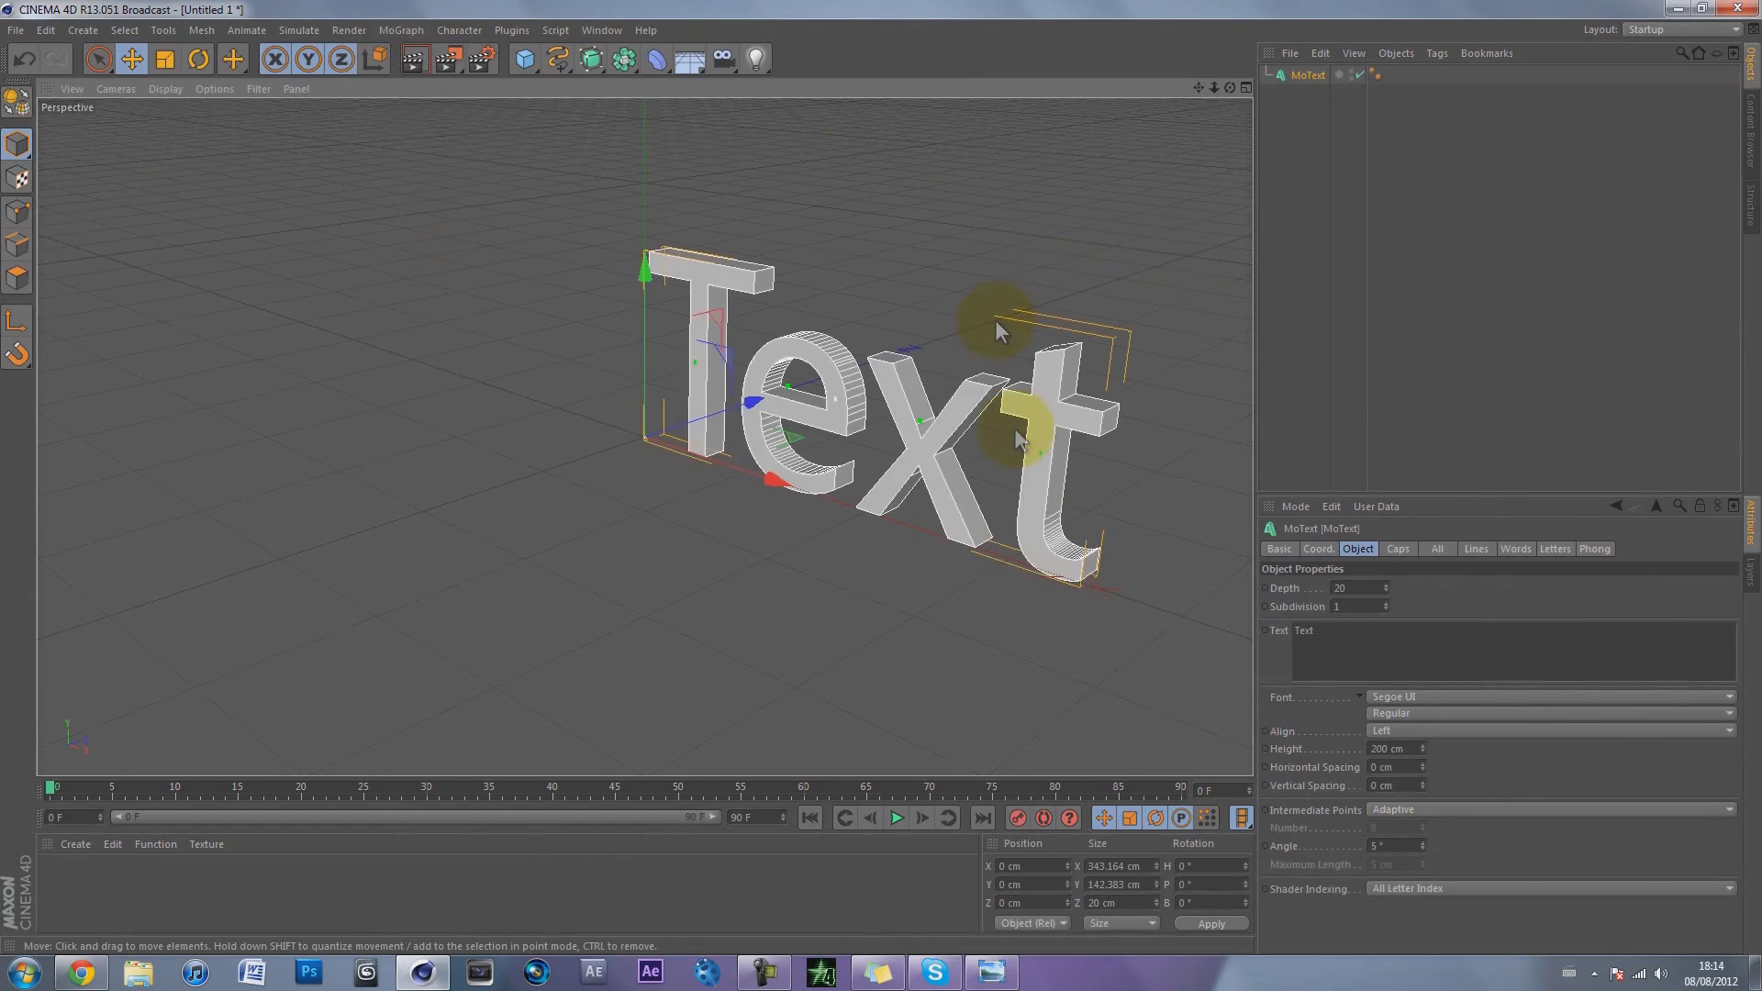
drag(1230, 87, 881, 476)
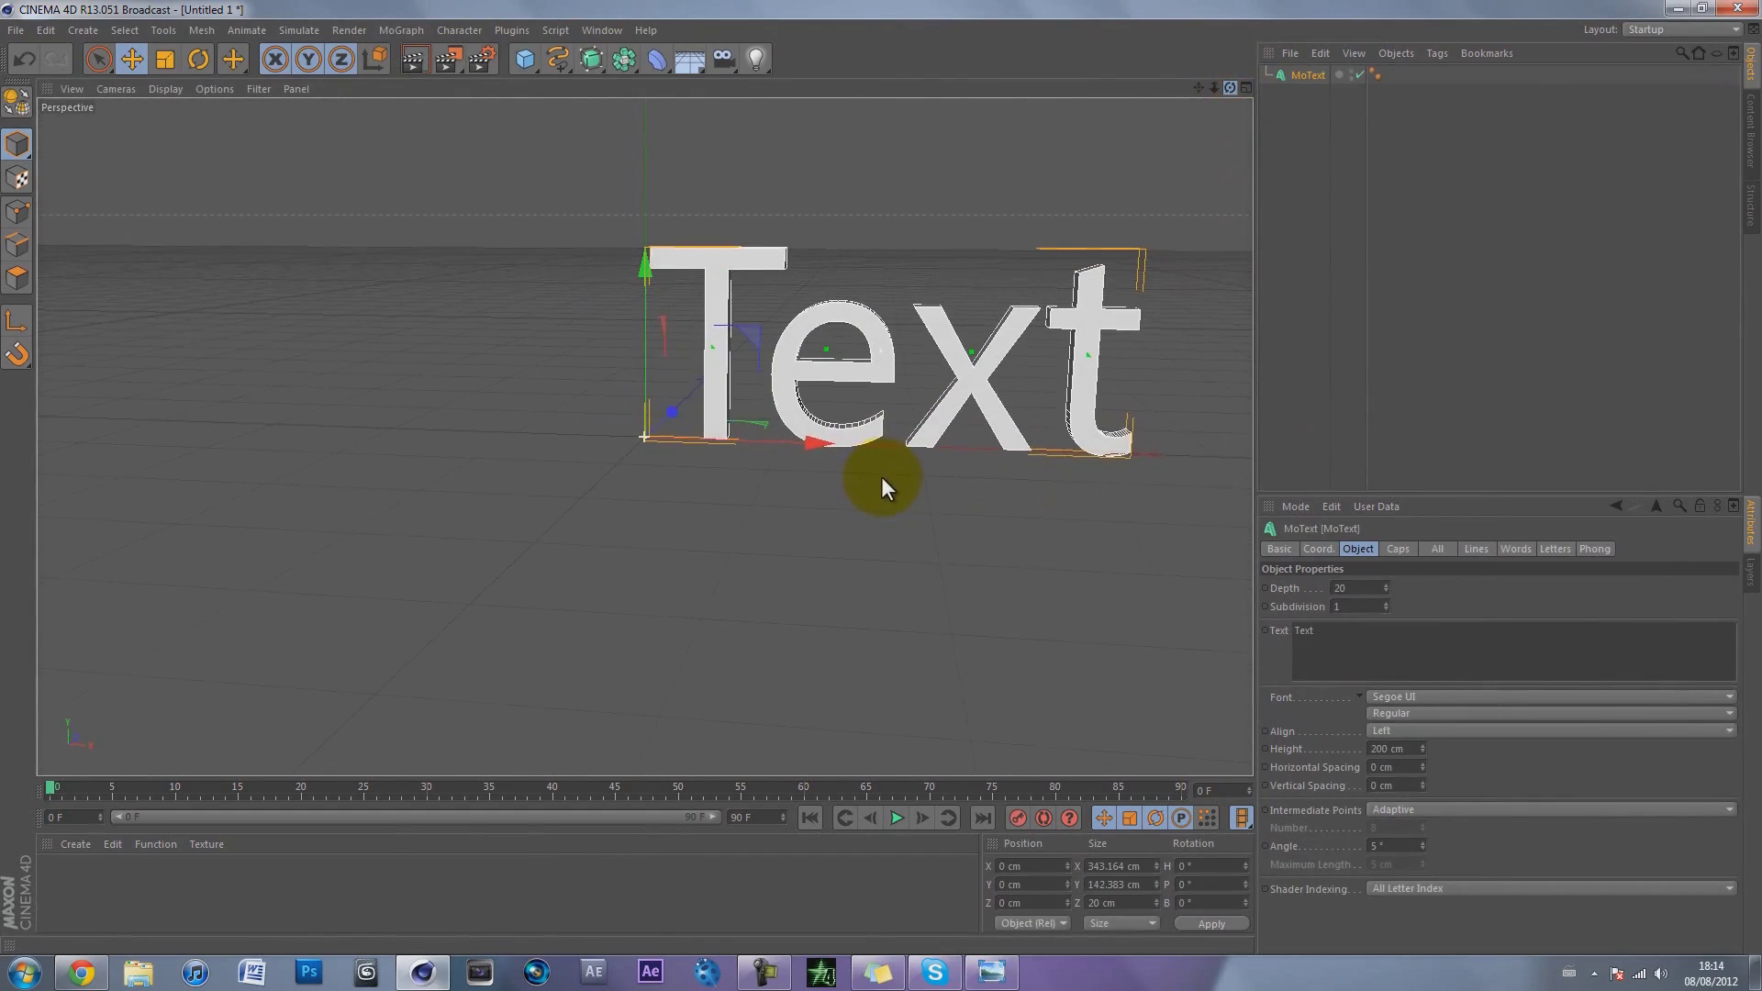
click(1441, 731)
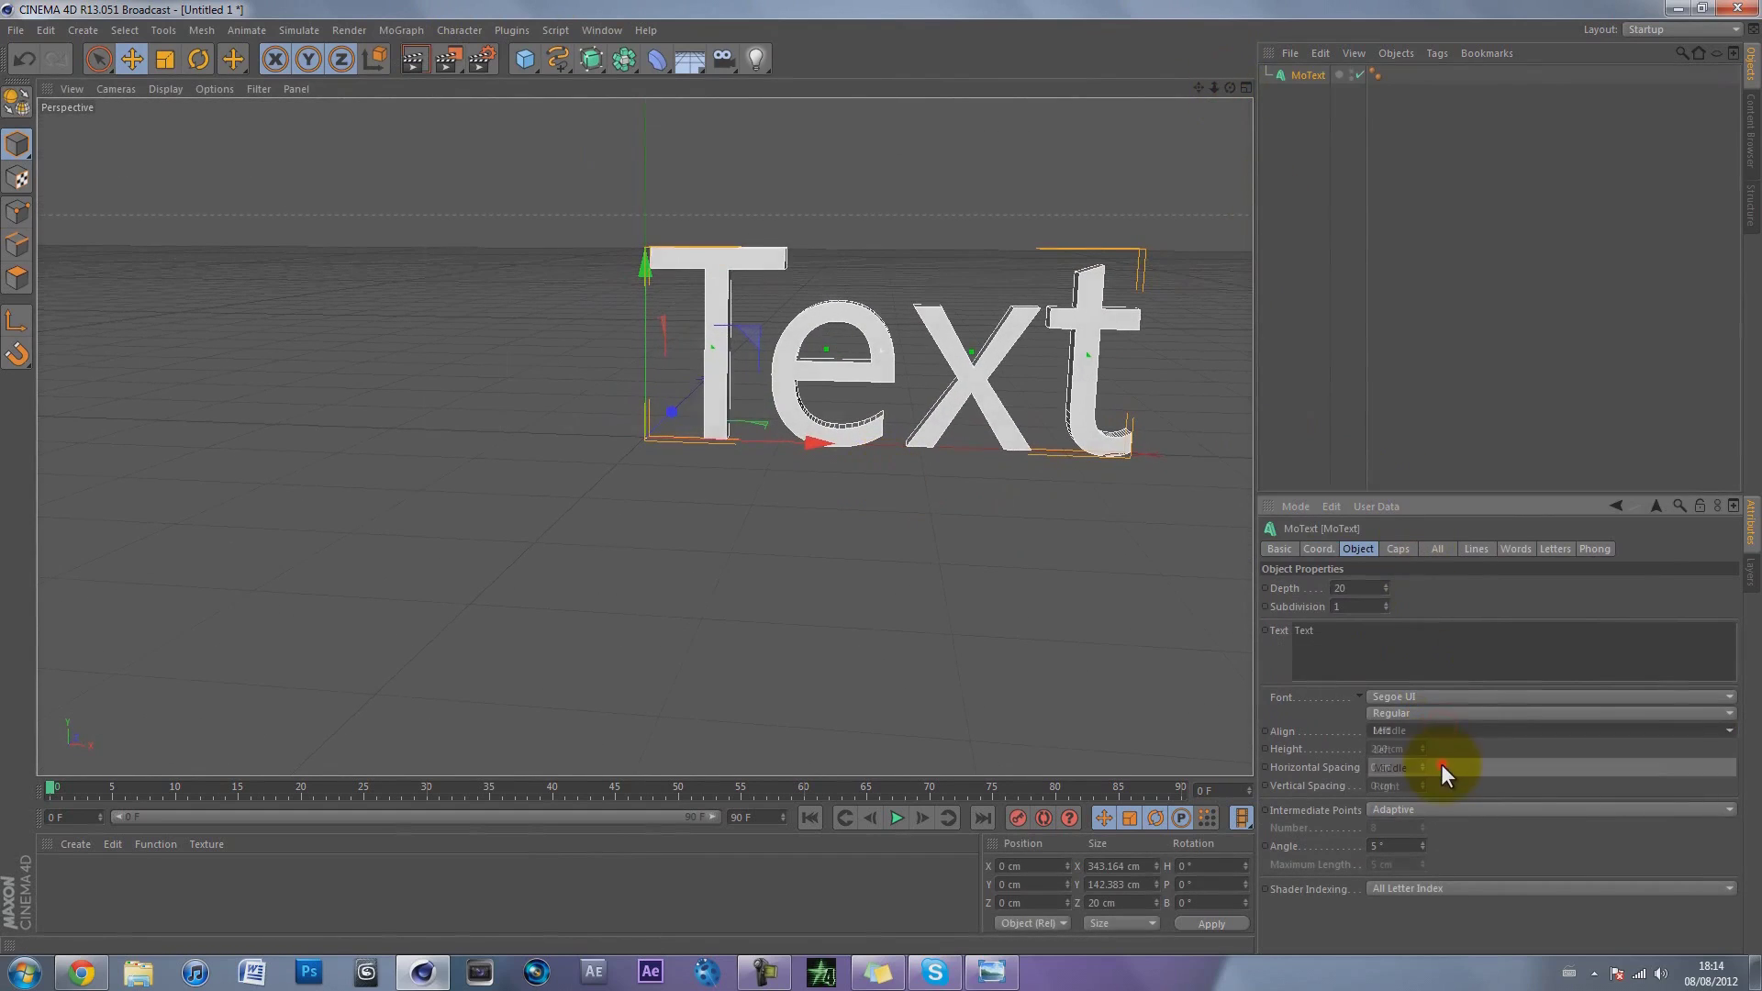
click(1440, 769)
double_click(1356, 630)
text(Subz)
click(1479, 602)
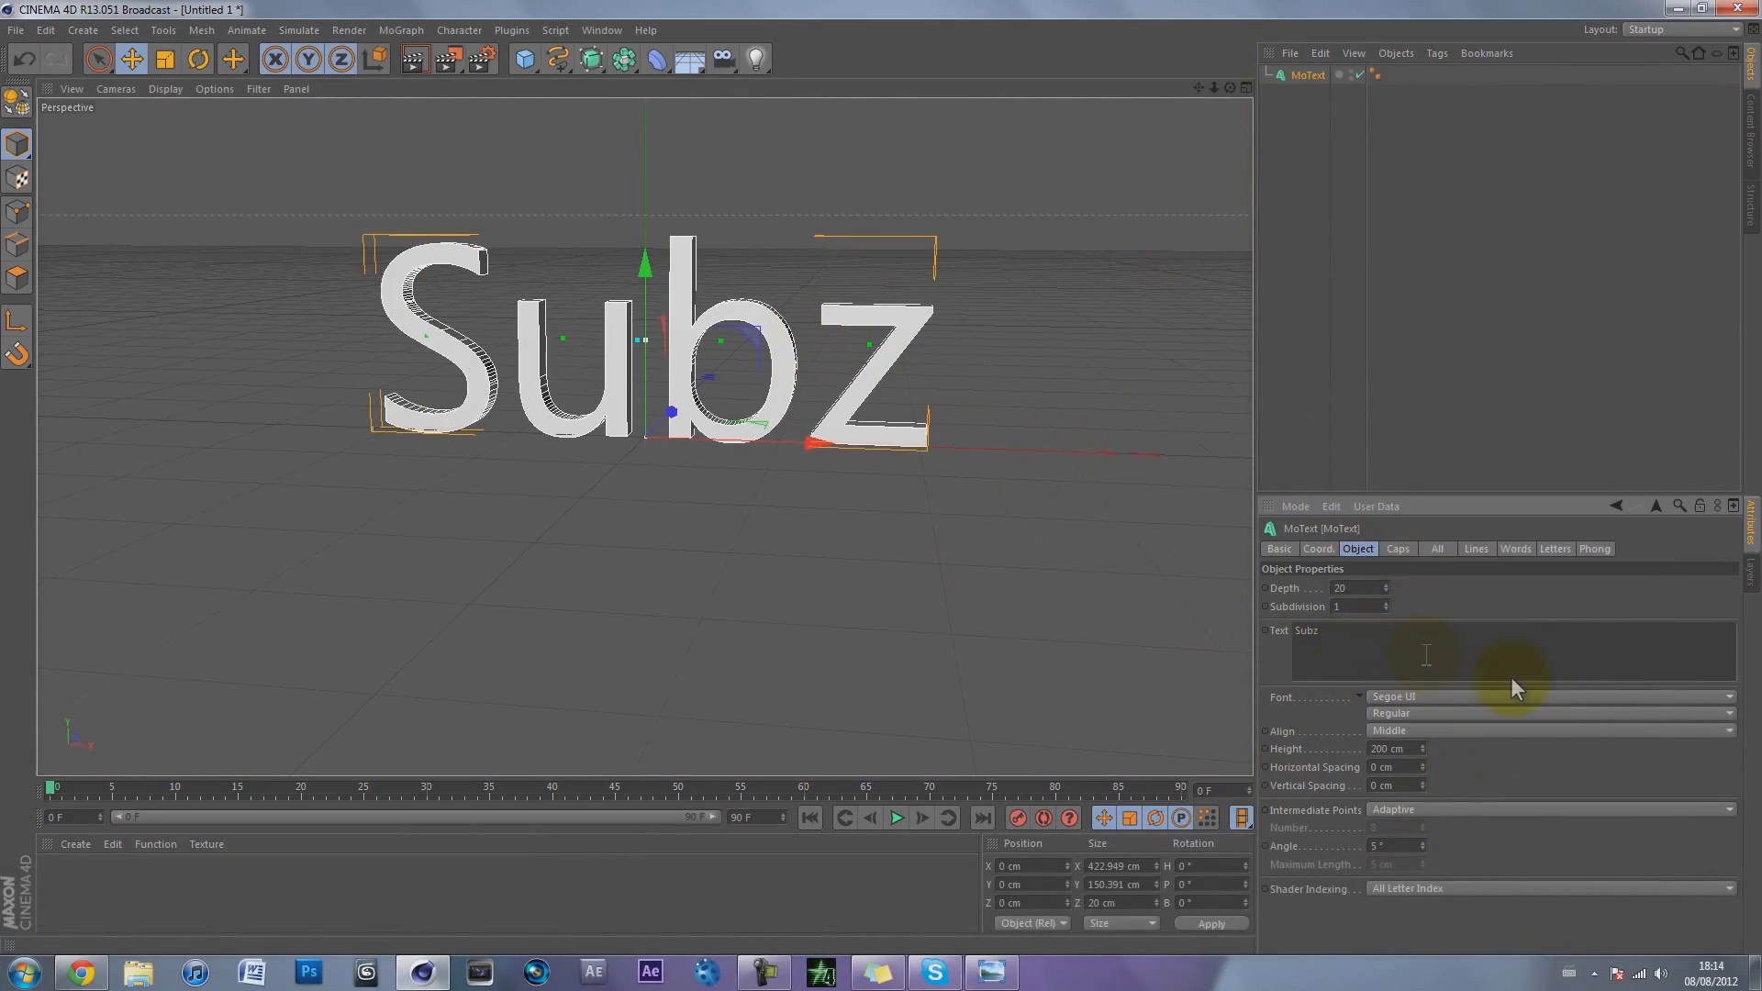
Step: Change the text's font to RaseOne Original and raise the text to about 32 cm on the Y axis
click(1577, 699)
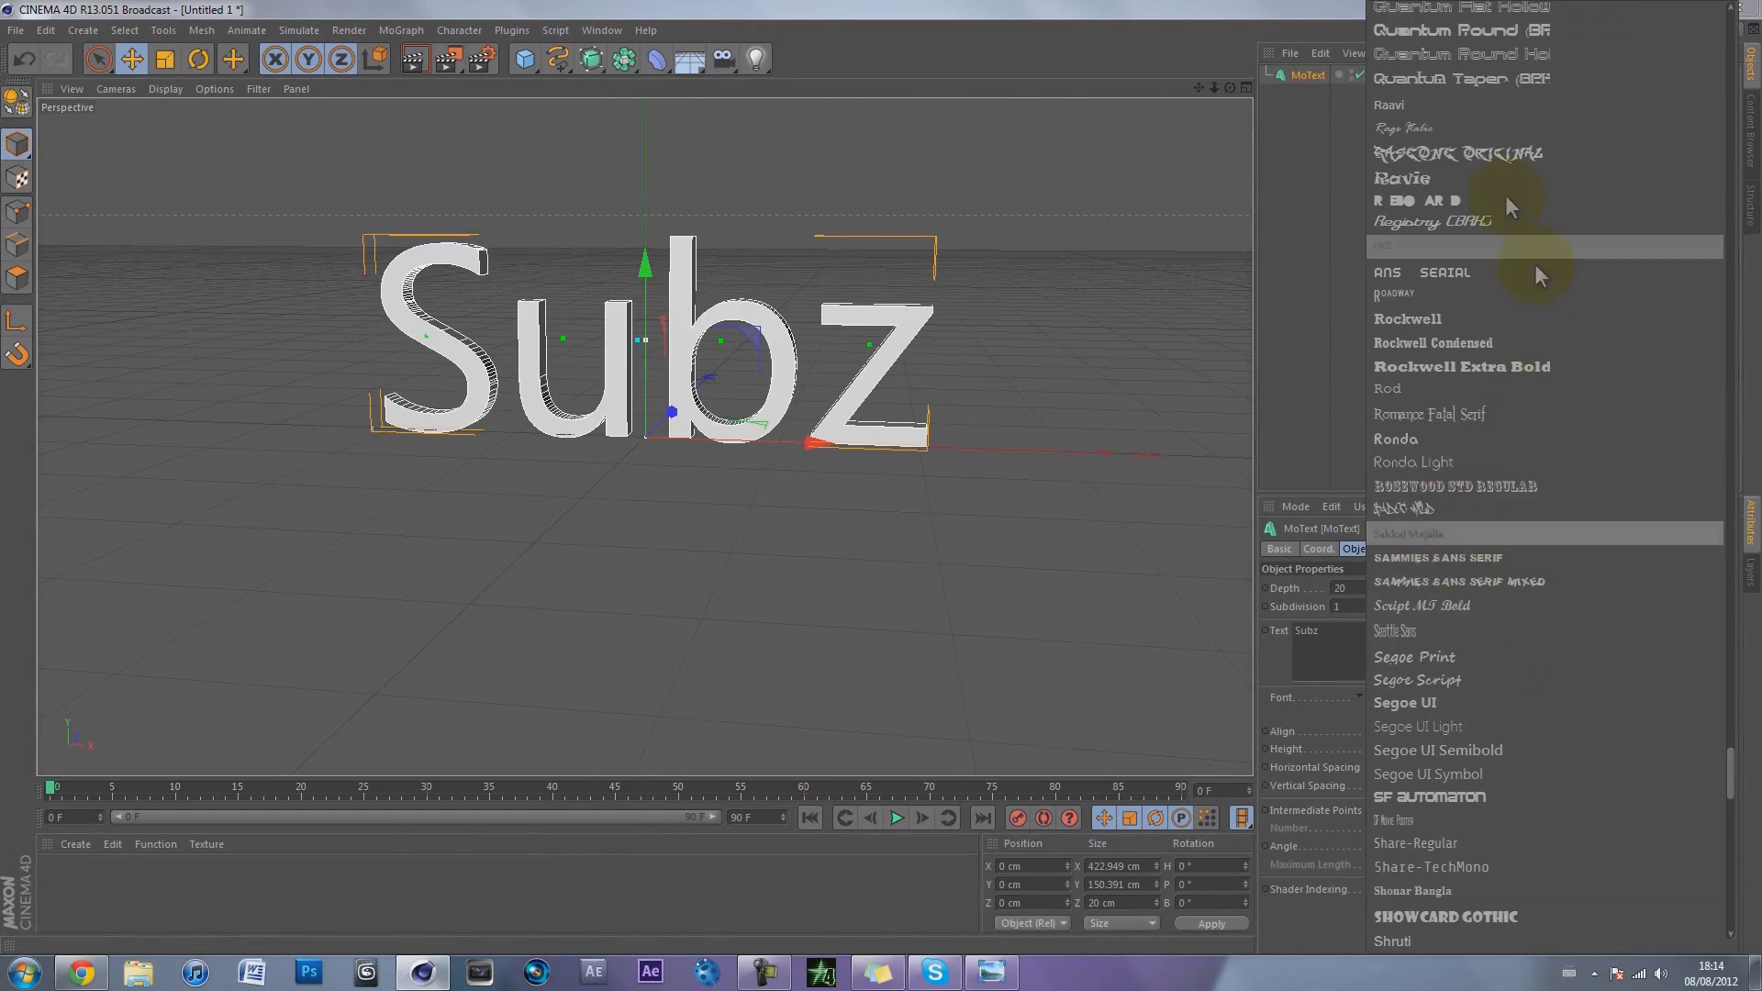
click(1458, 156)
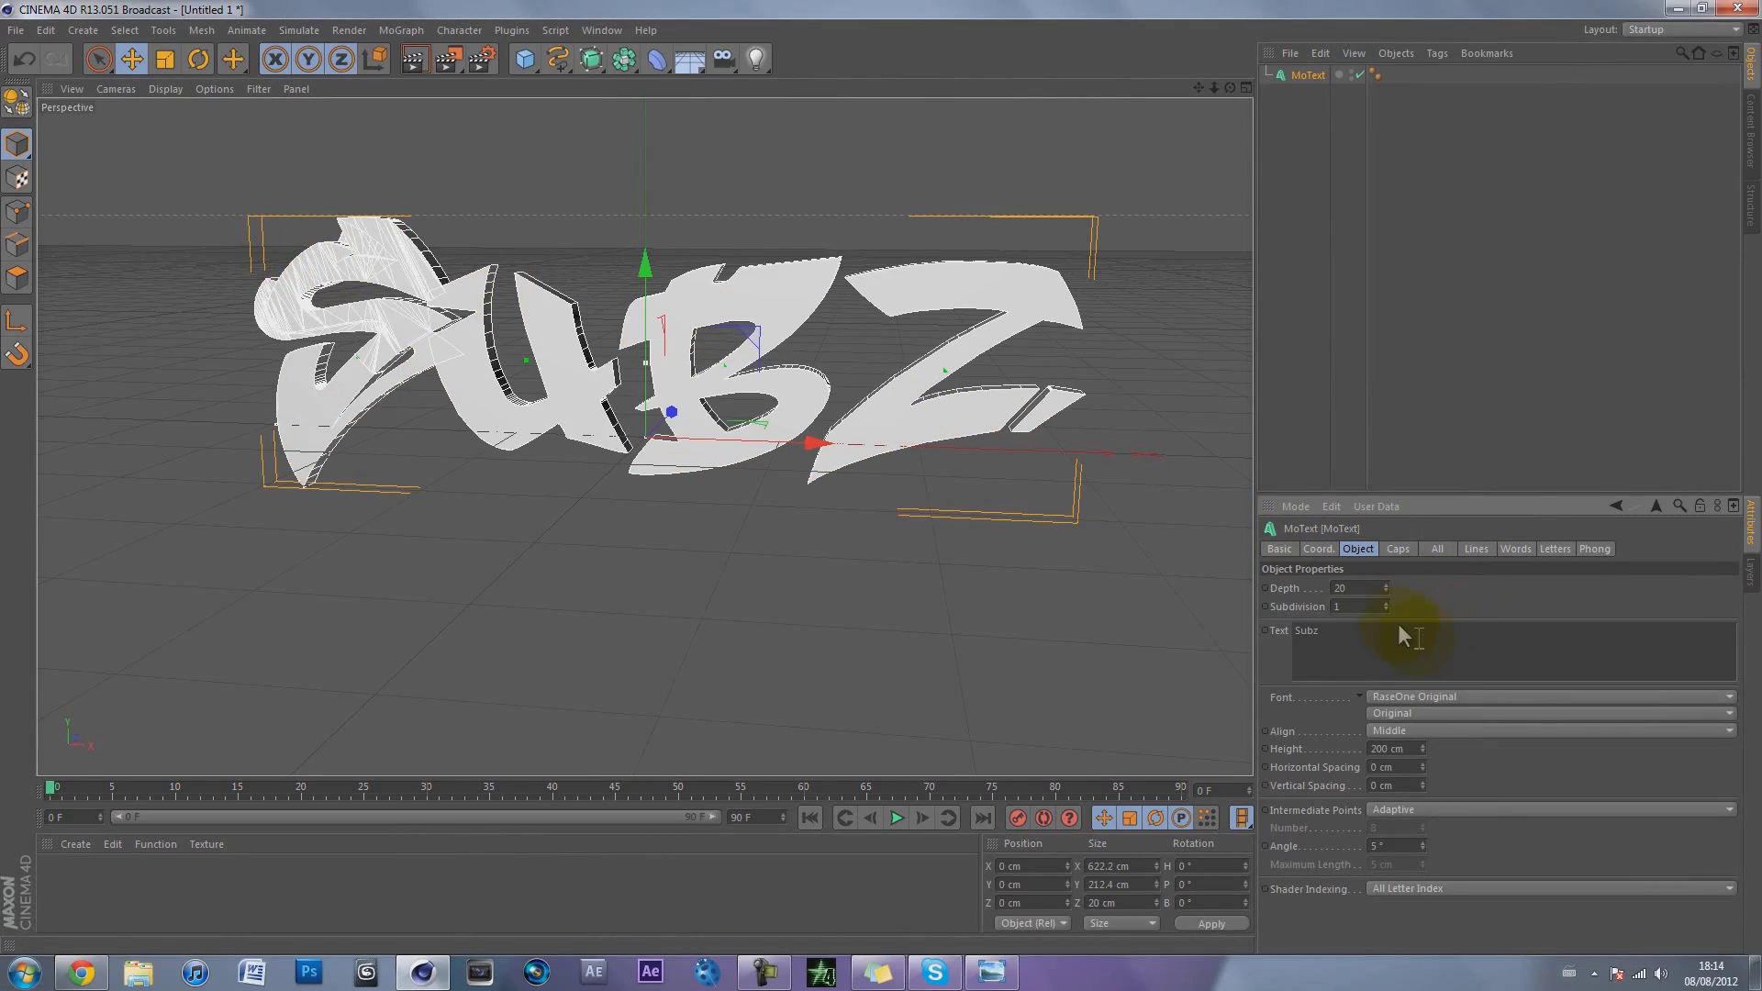
drag(1230, 87, 879, 477)
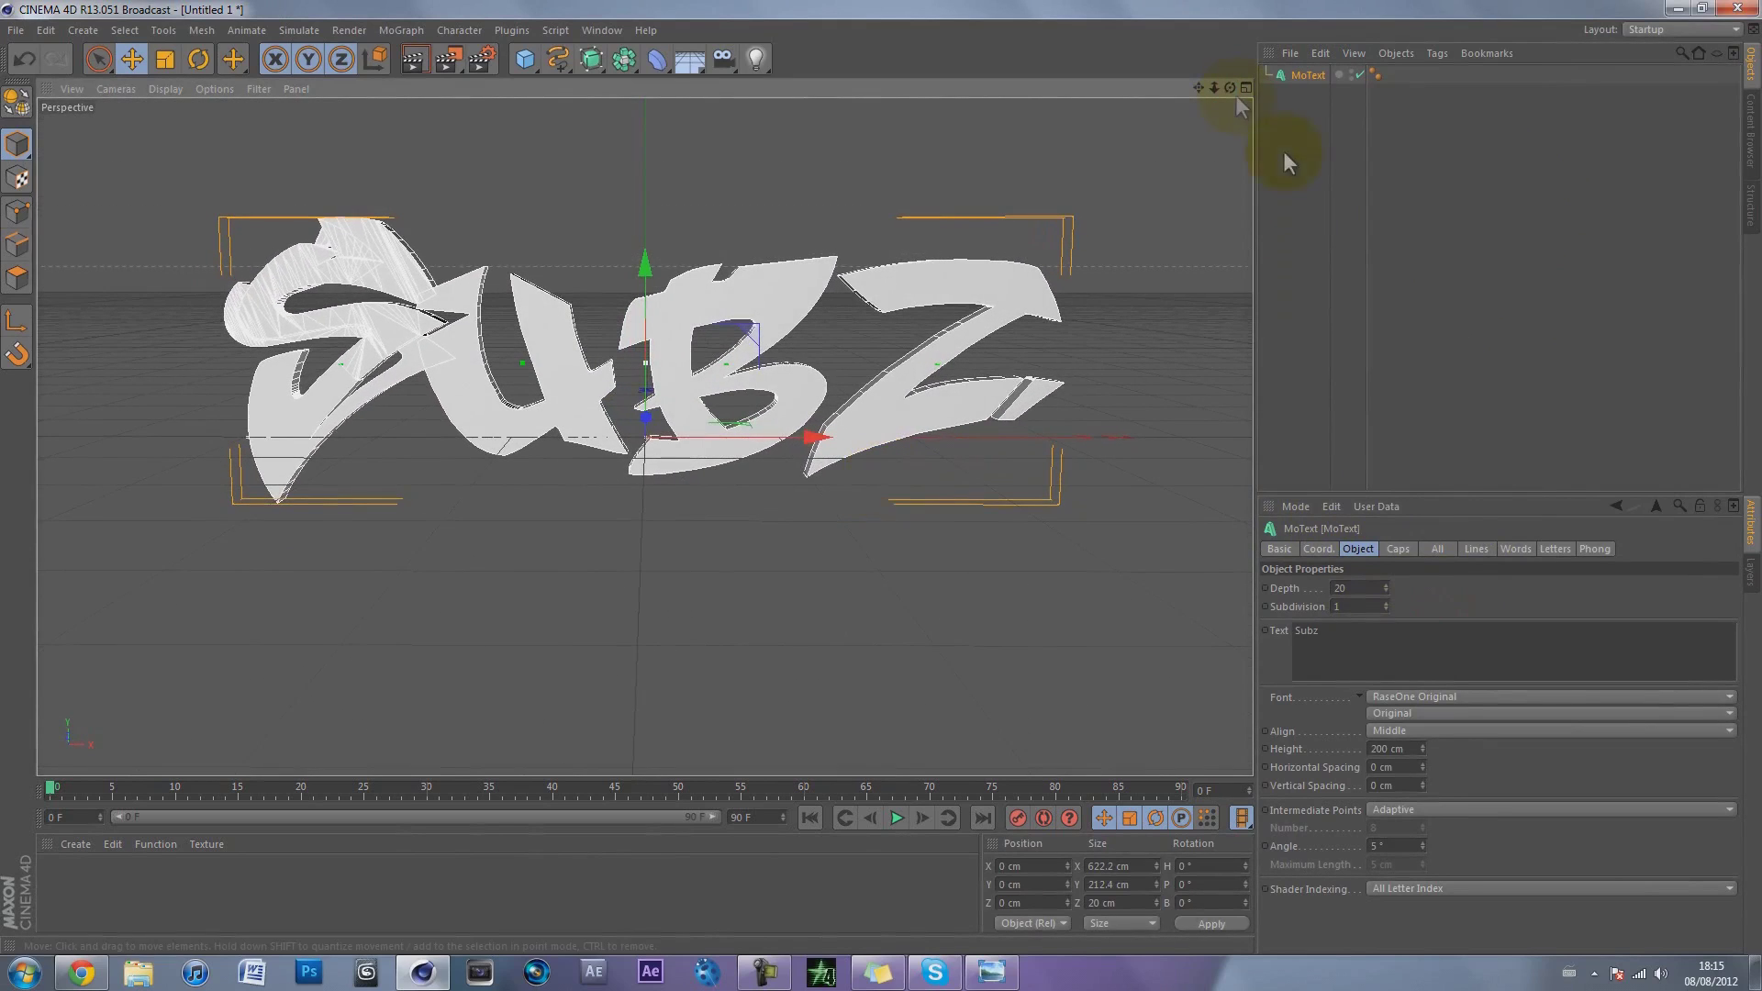
drag(645, 264, 644, 220)
click(1230, 317)
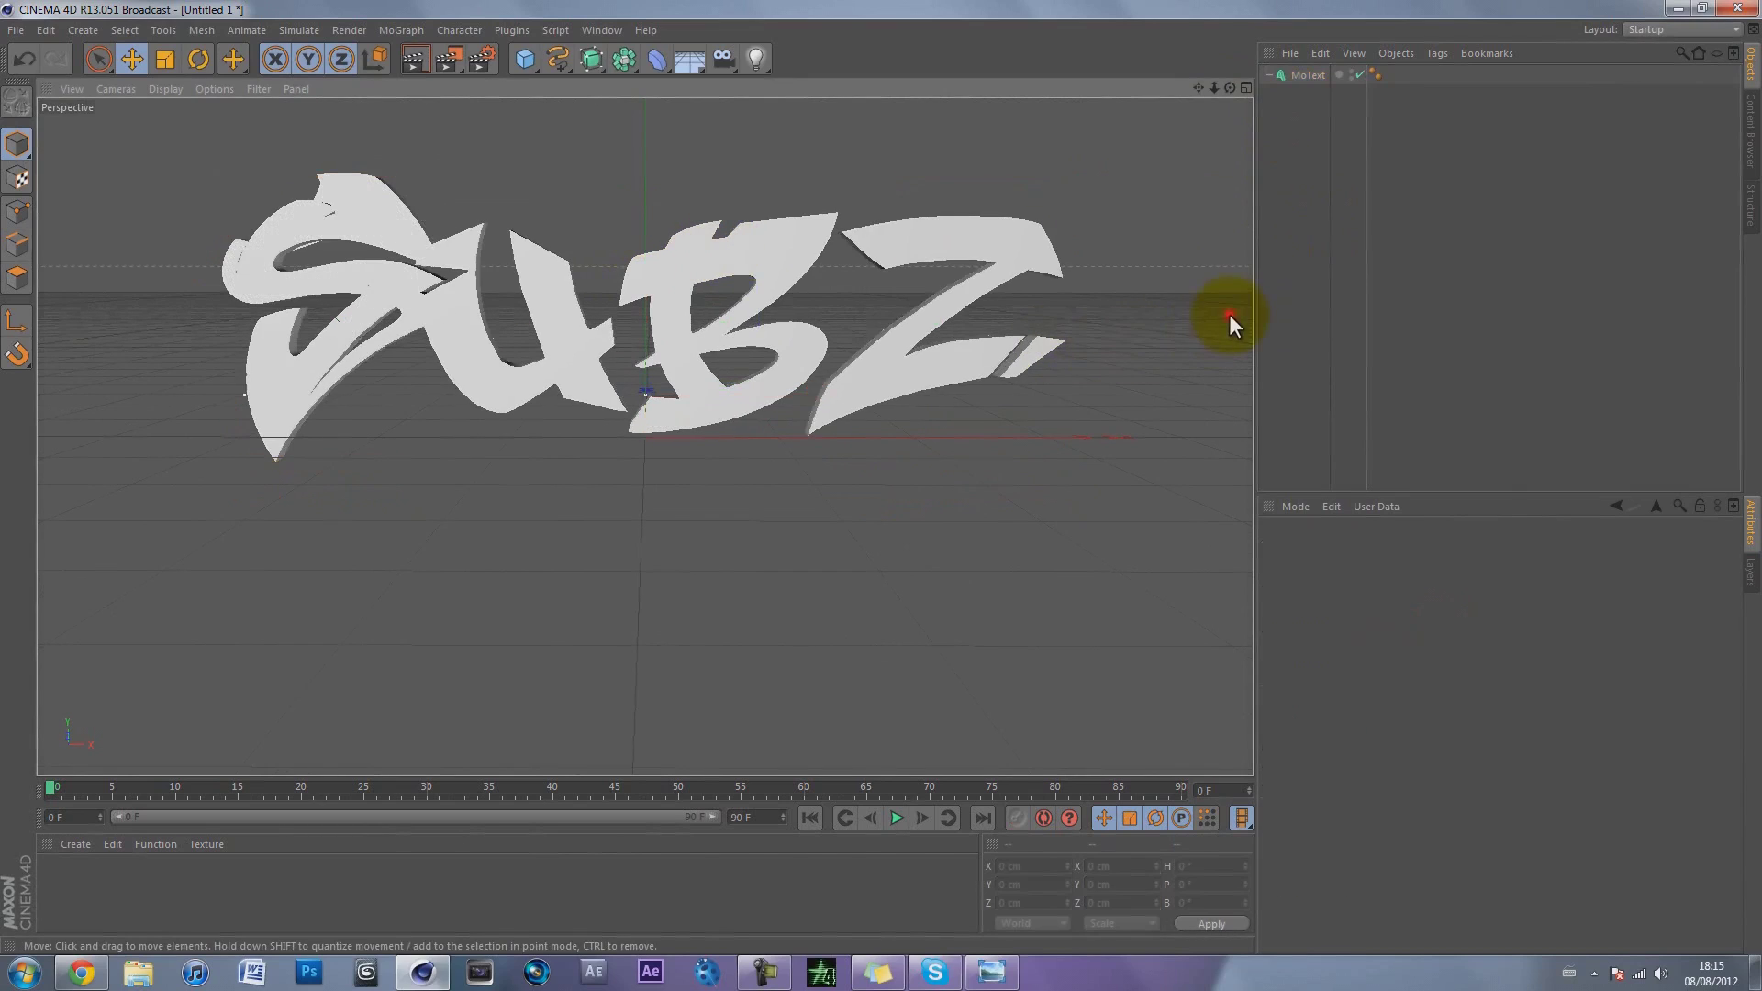
Step: Set the Subz text's extrusion depth to 45
click(1303, 72)
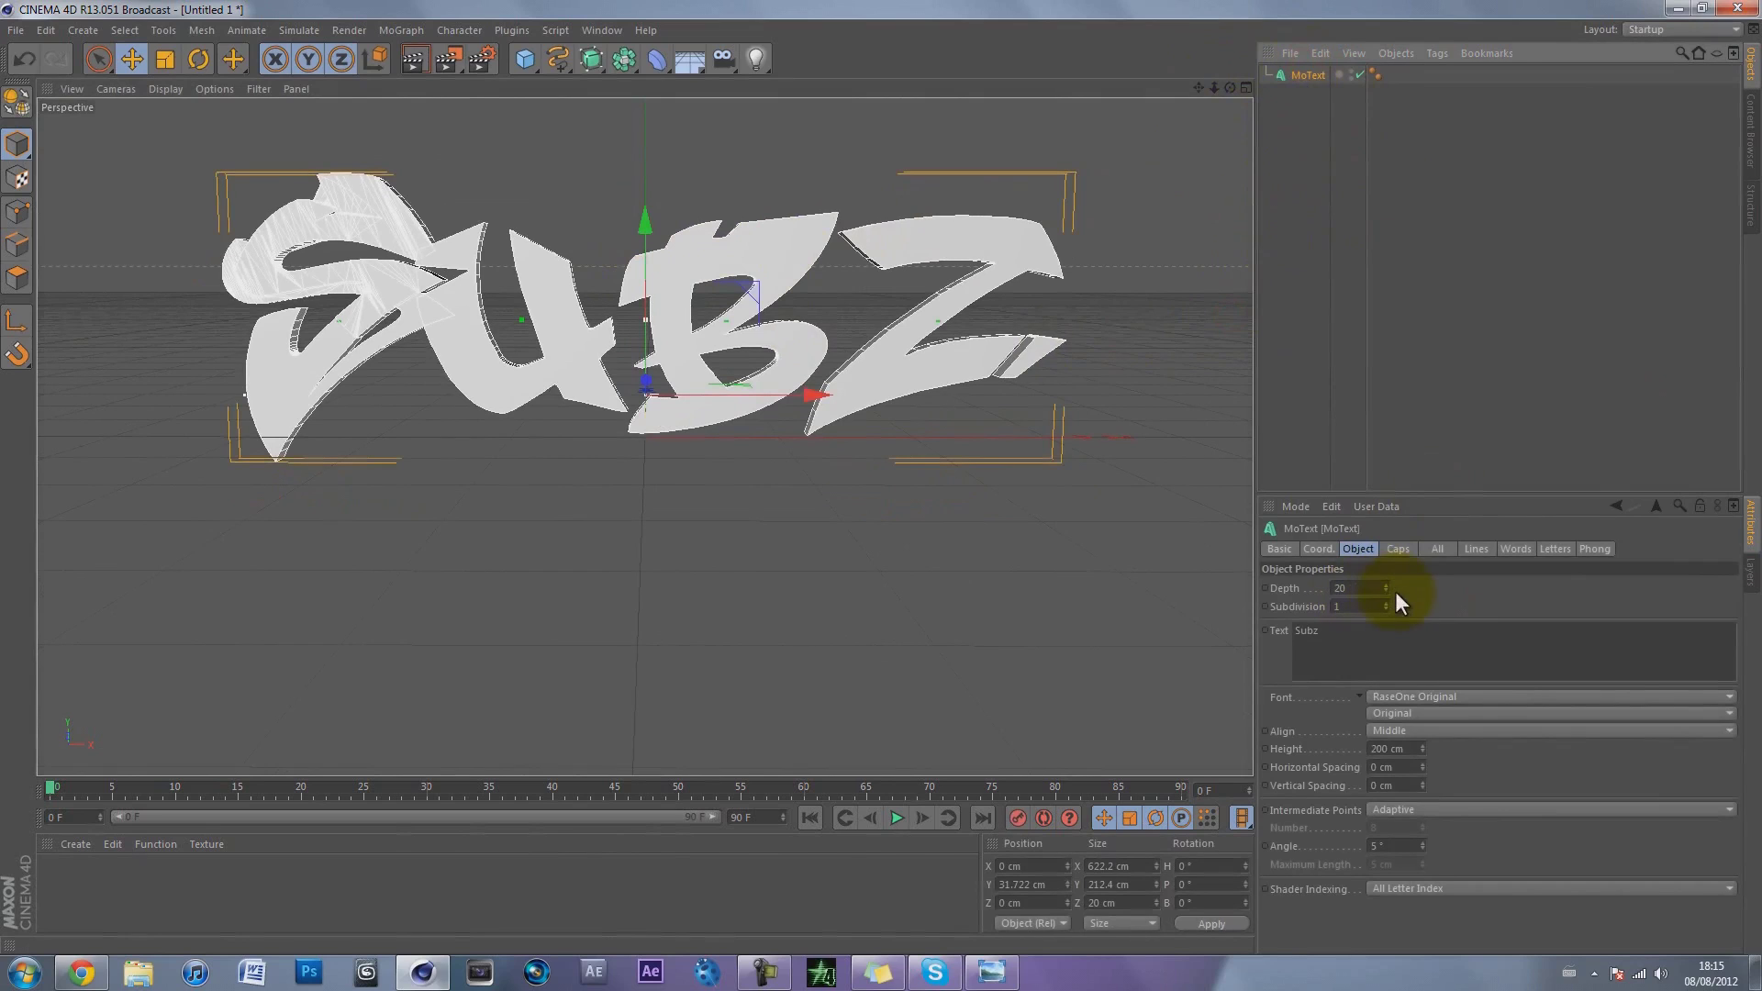
drag(1384, 592, 1316, 230)
drag(1230, 87, 883, 486)
drag(1386, 589, 1386, 582)
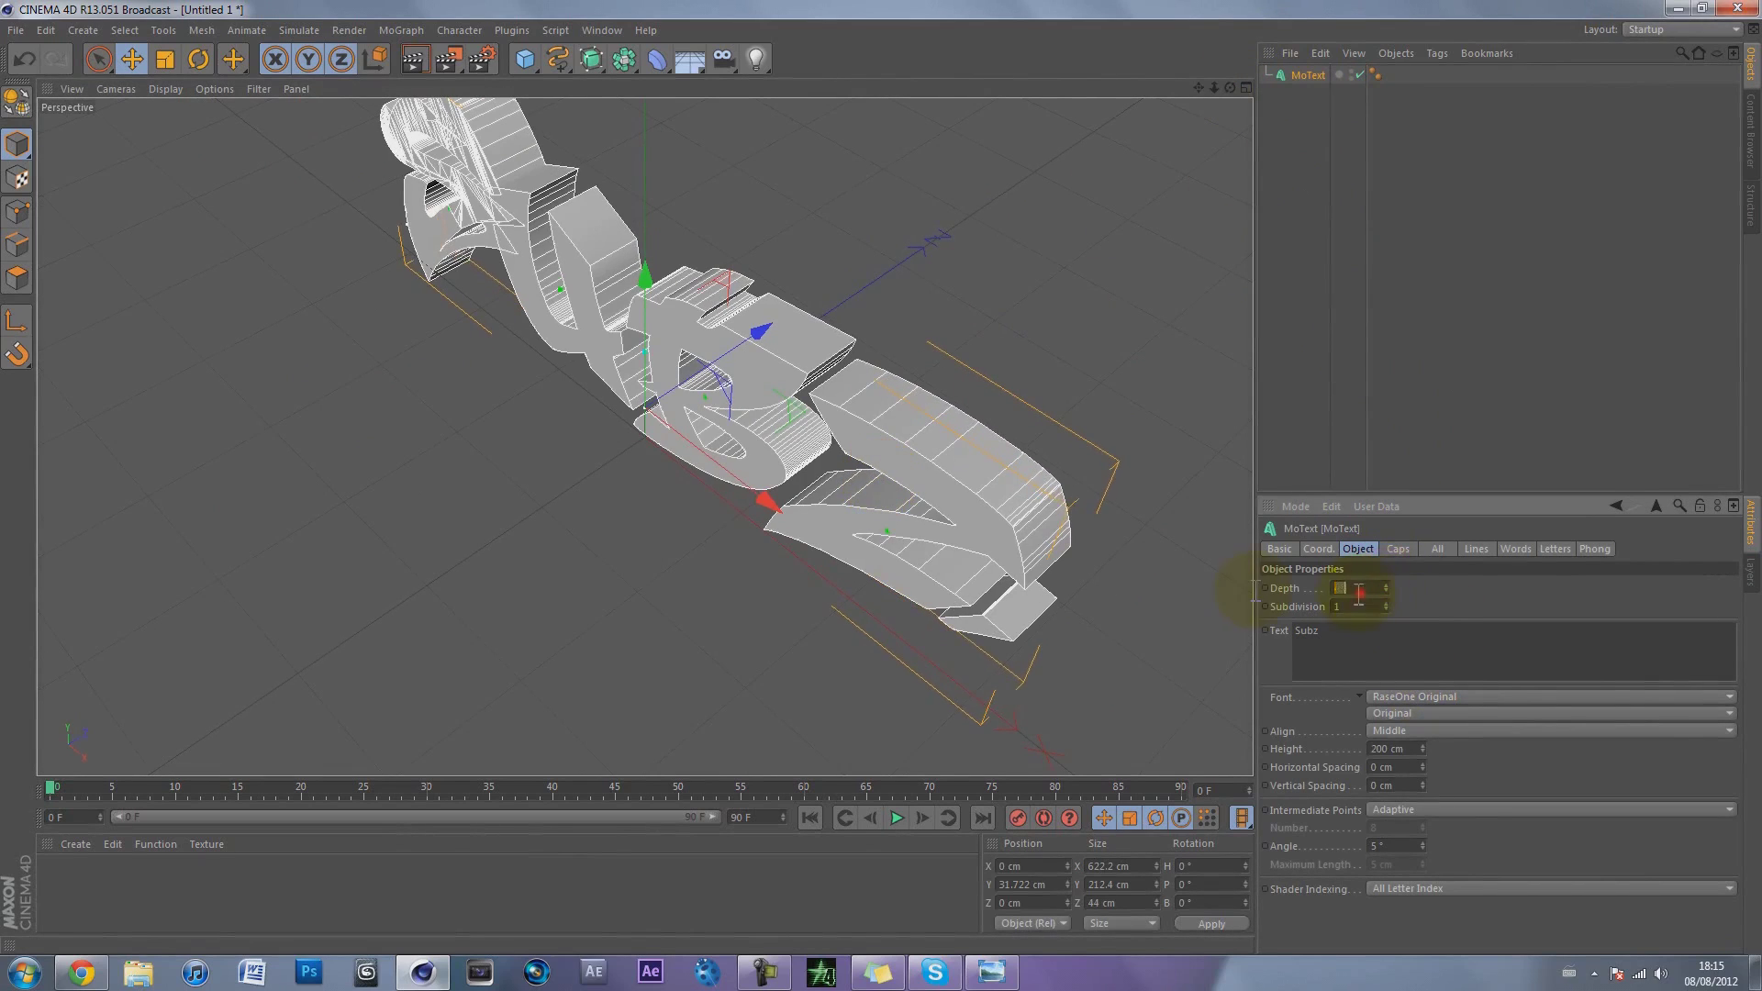
drag(1550, 609, 1486, 590)
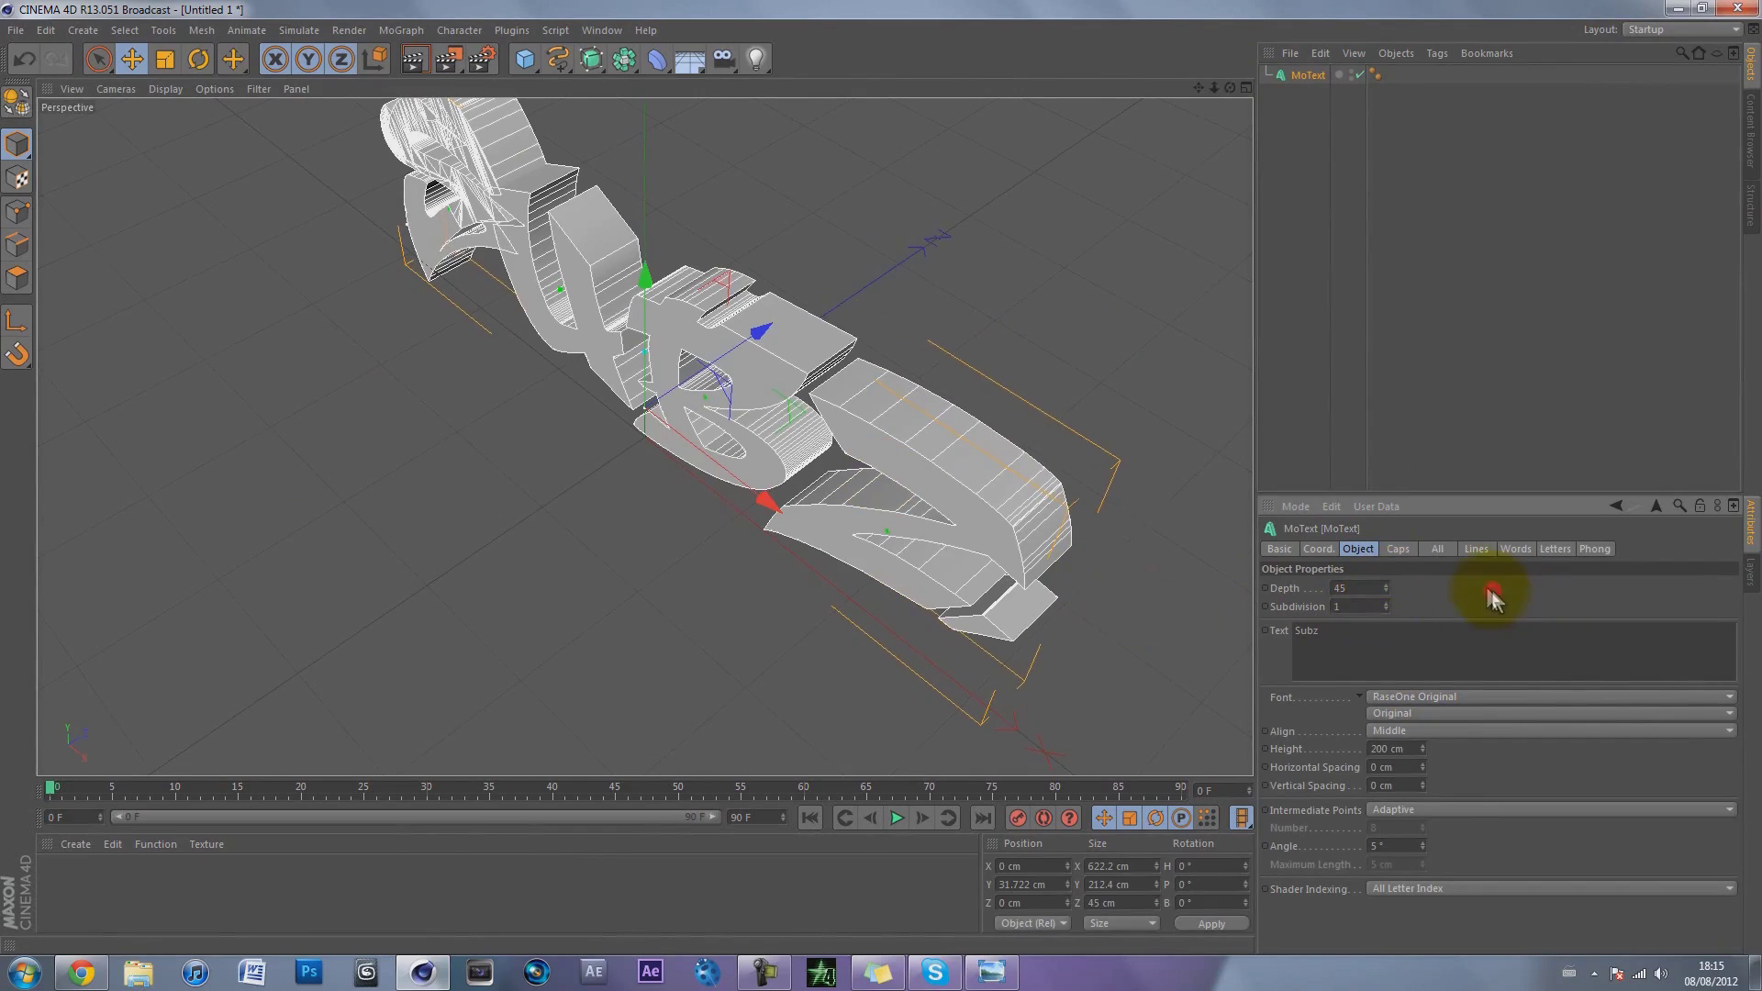
drag(1228, 88, 879, 475)
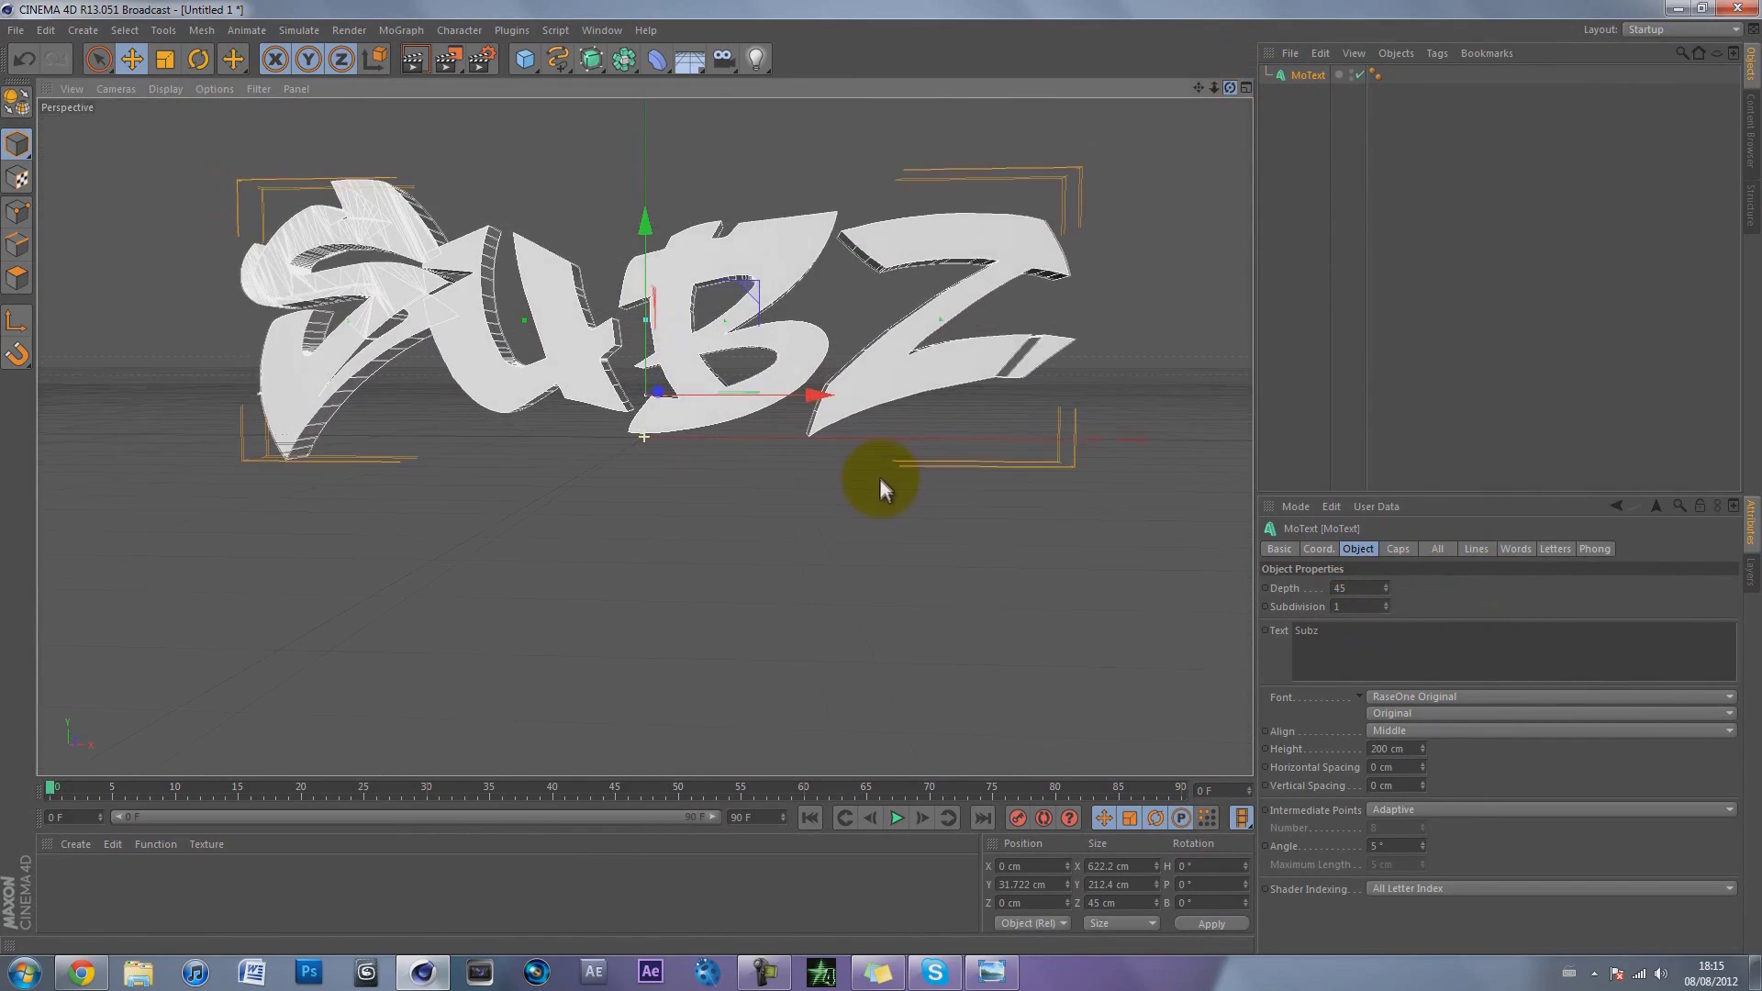
click(1340, 169)
Step: Make the MoText object editable
click(1302, 75)
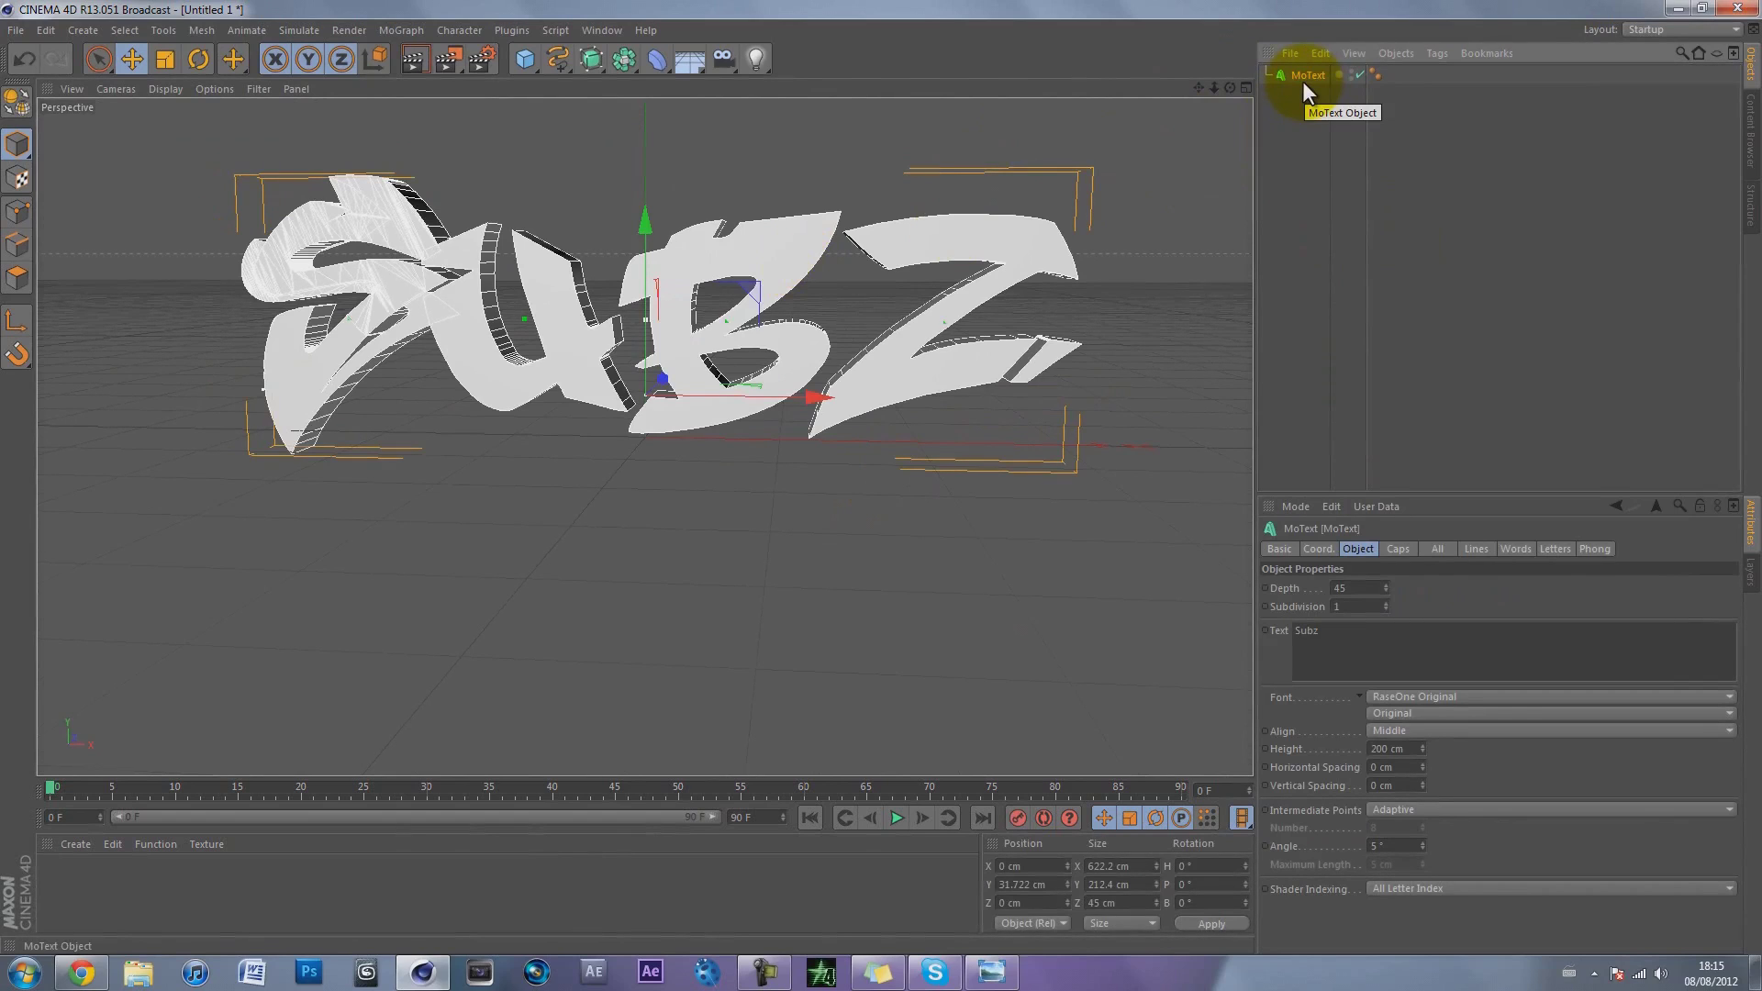
click(1312, 167)
click(1306, 76)
key(c)
click(1303, 146)
Step: Expand the converted text's hierarchy and move its four letter extrusions out of the nulls to the top level
click(1267, 75)
click(1276, 92)
click(1286, 111)
drag(1320, 217, 1311, 115)
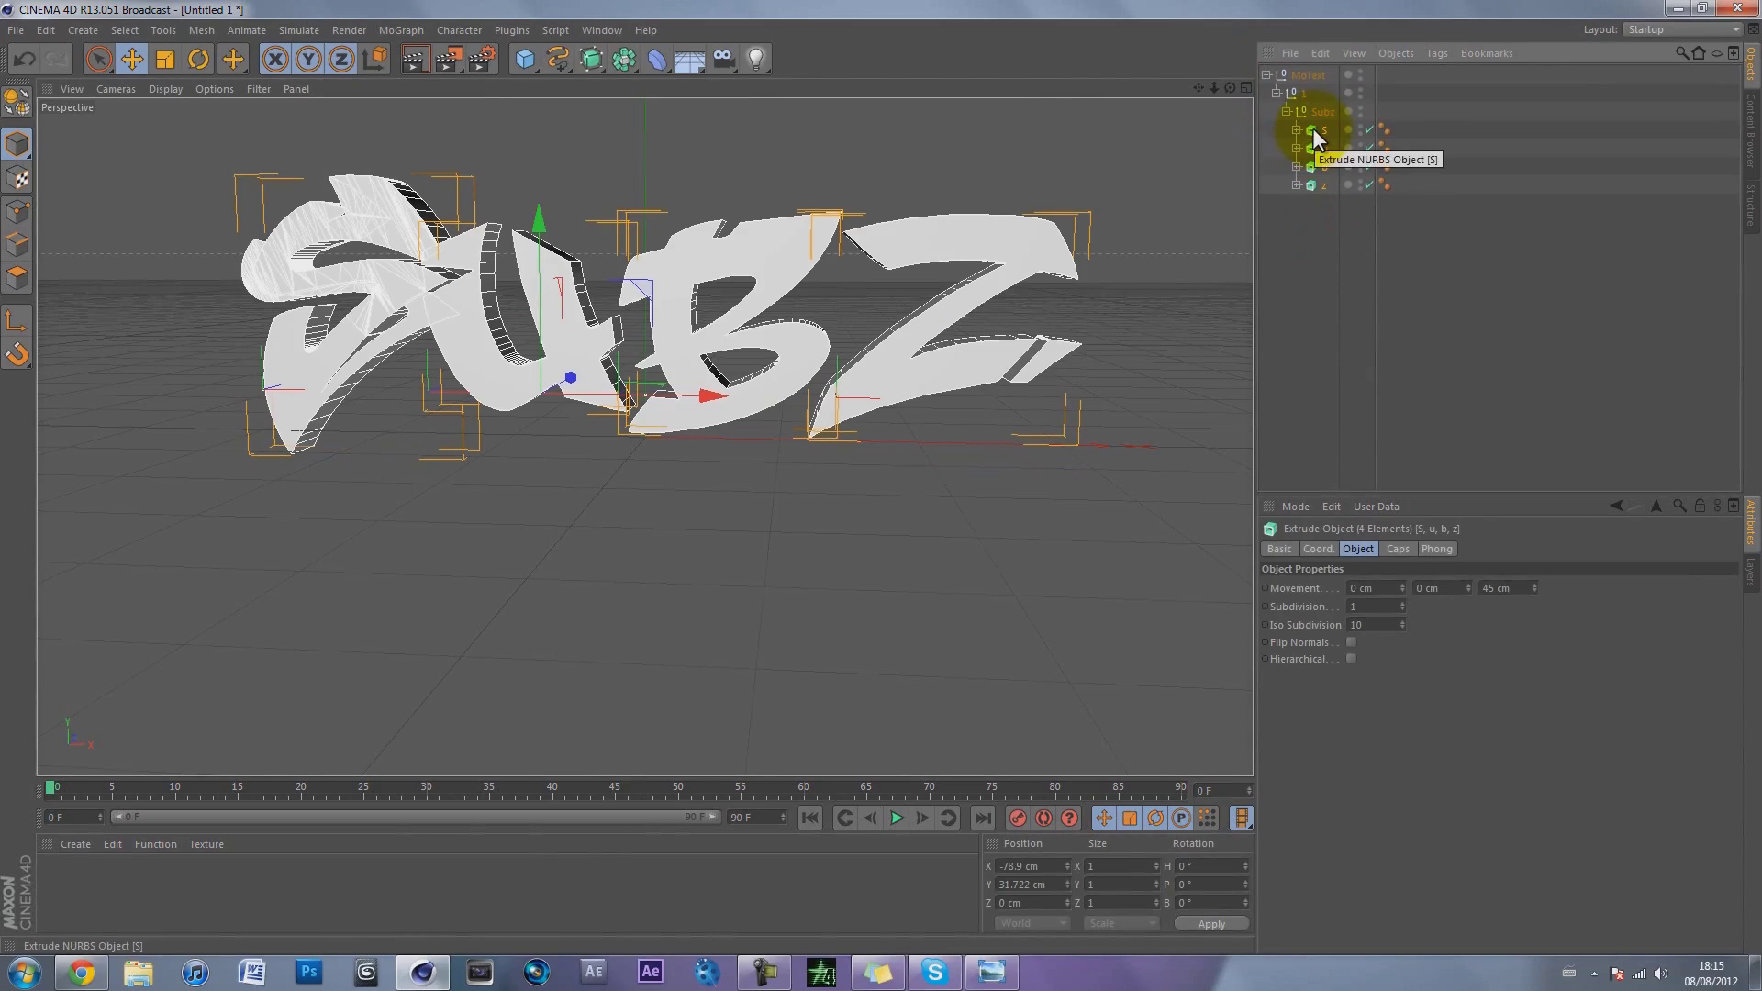
drag(1312, 128, 1267, 154)
click(1298, 210)
click(1330, 250)
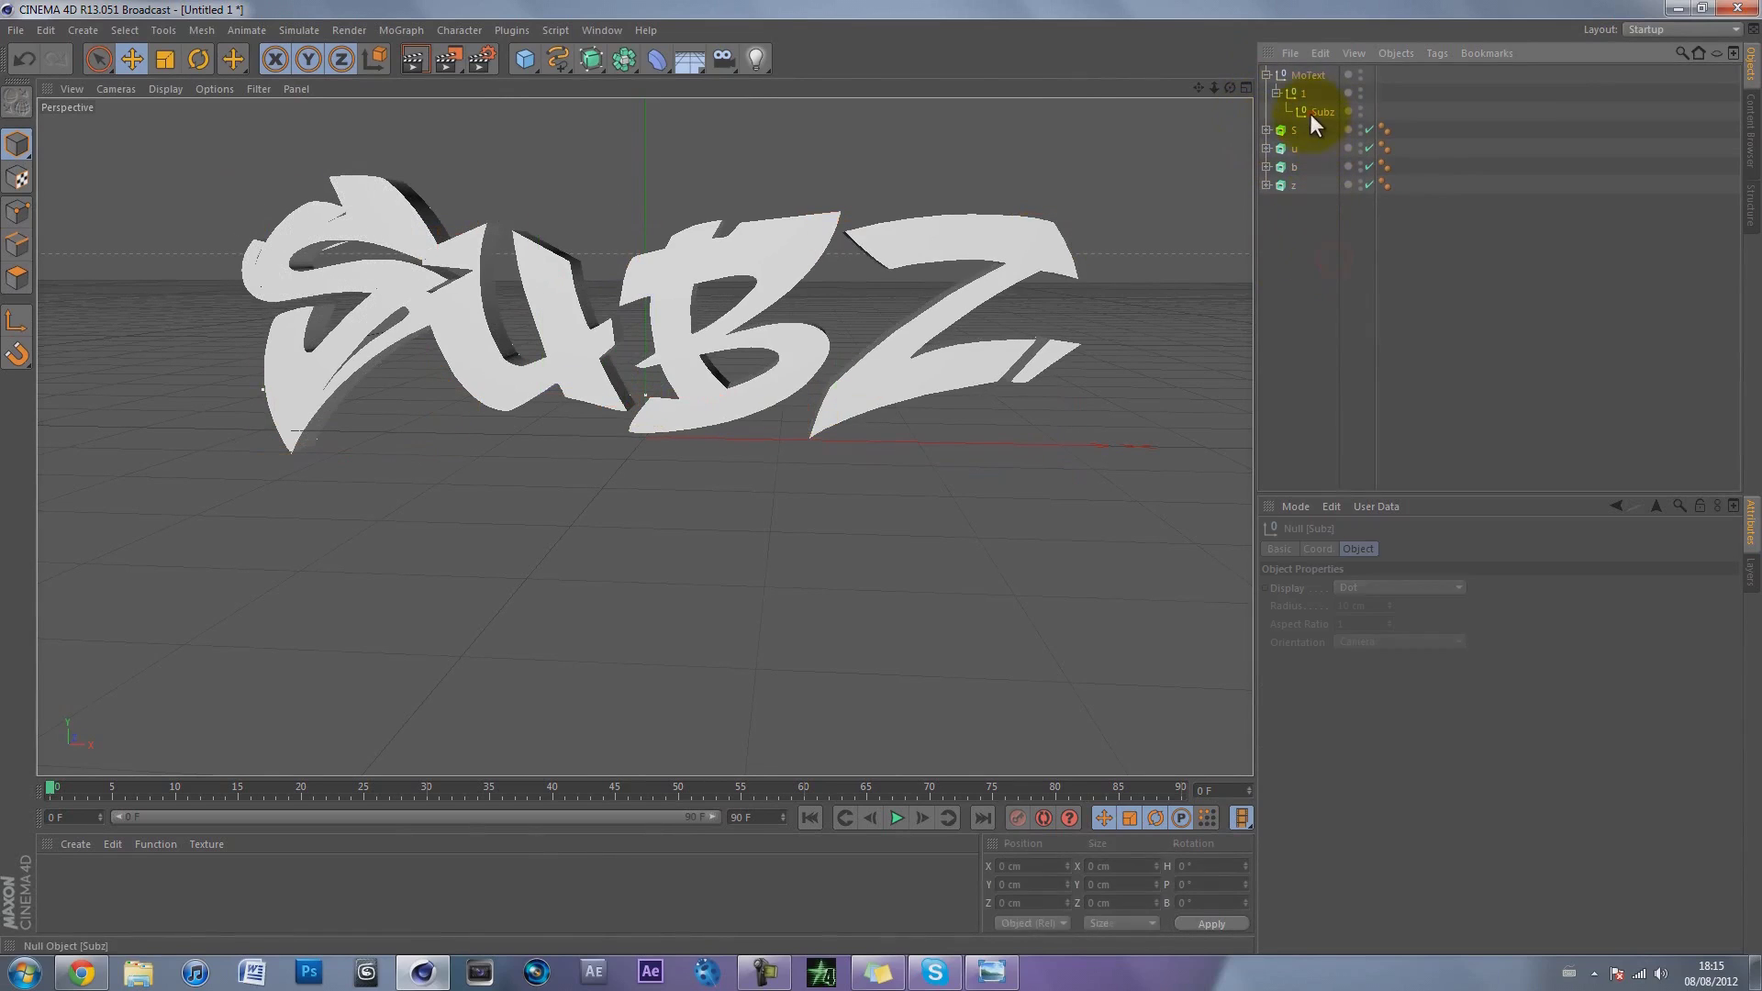
Step: Delete the leftover MoText null together with its nested nulls, keeping the four letter extrusions
click(1293, 73)
key(Delete)
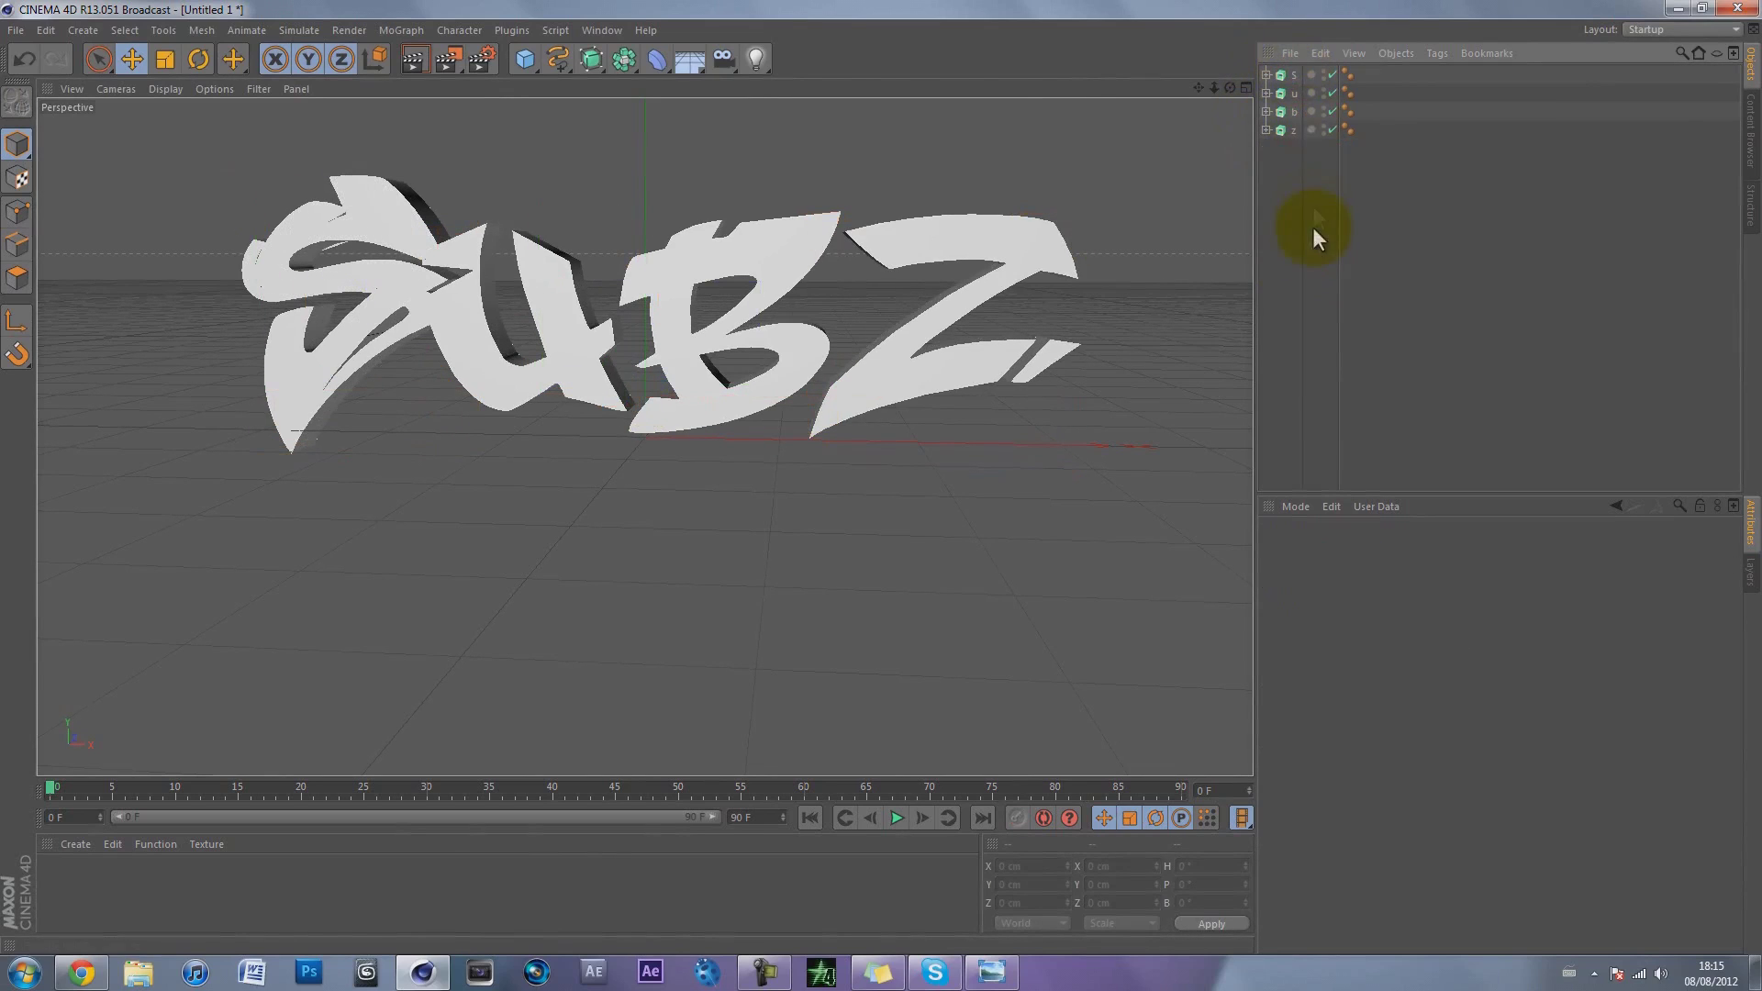
click(1285, 74)
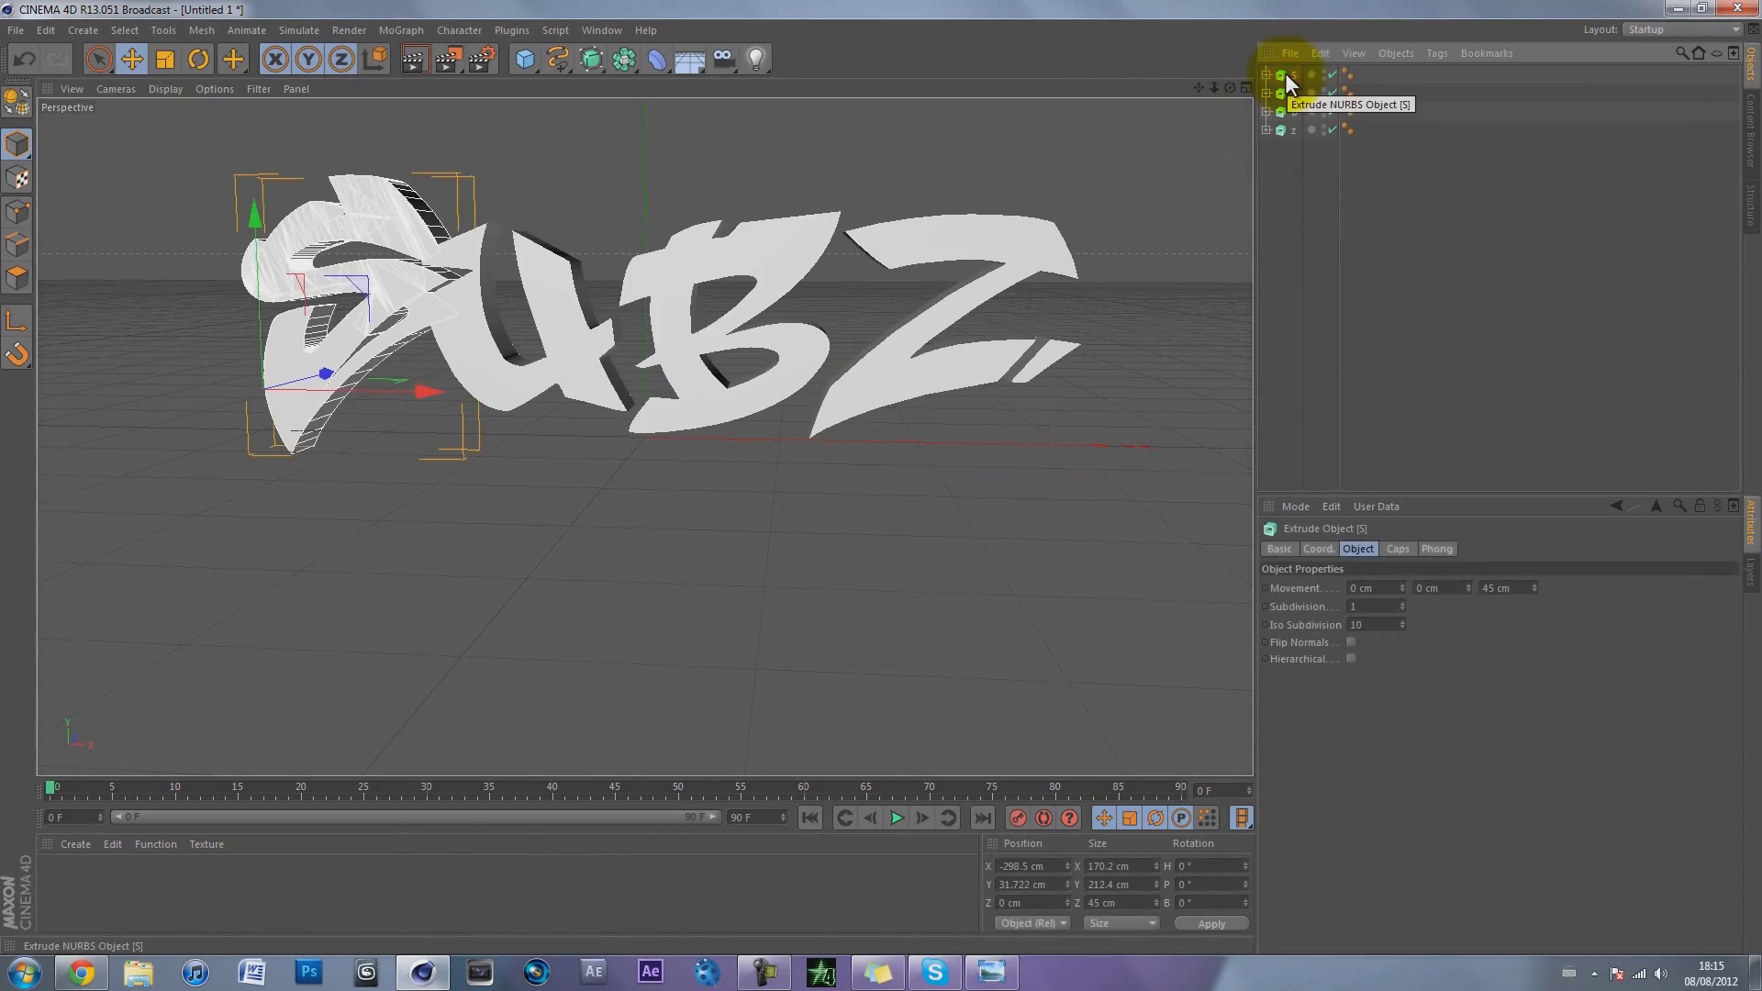
drag(1230, 86, 883, 479)
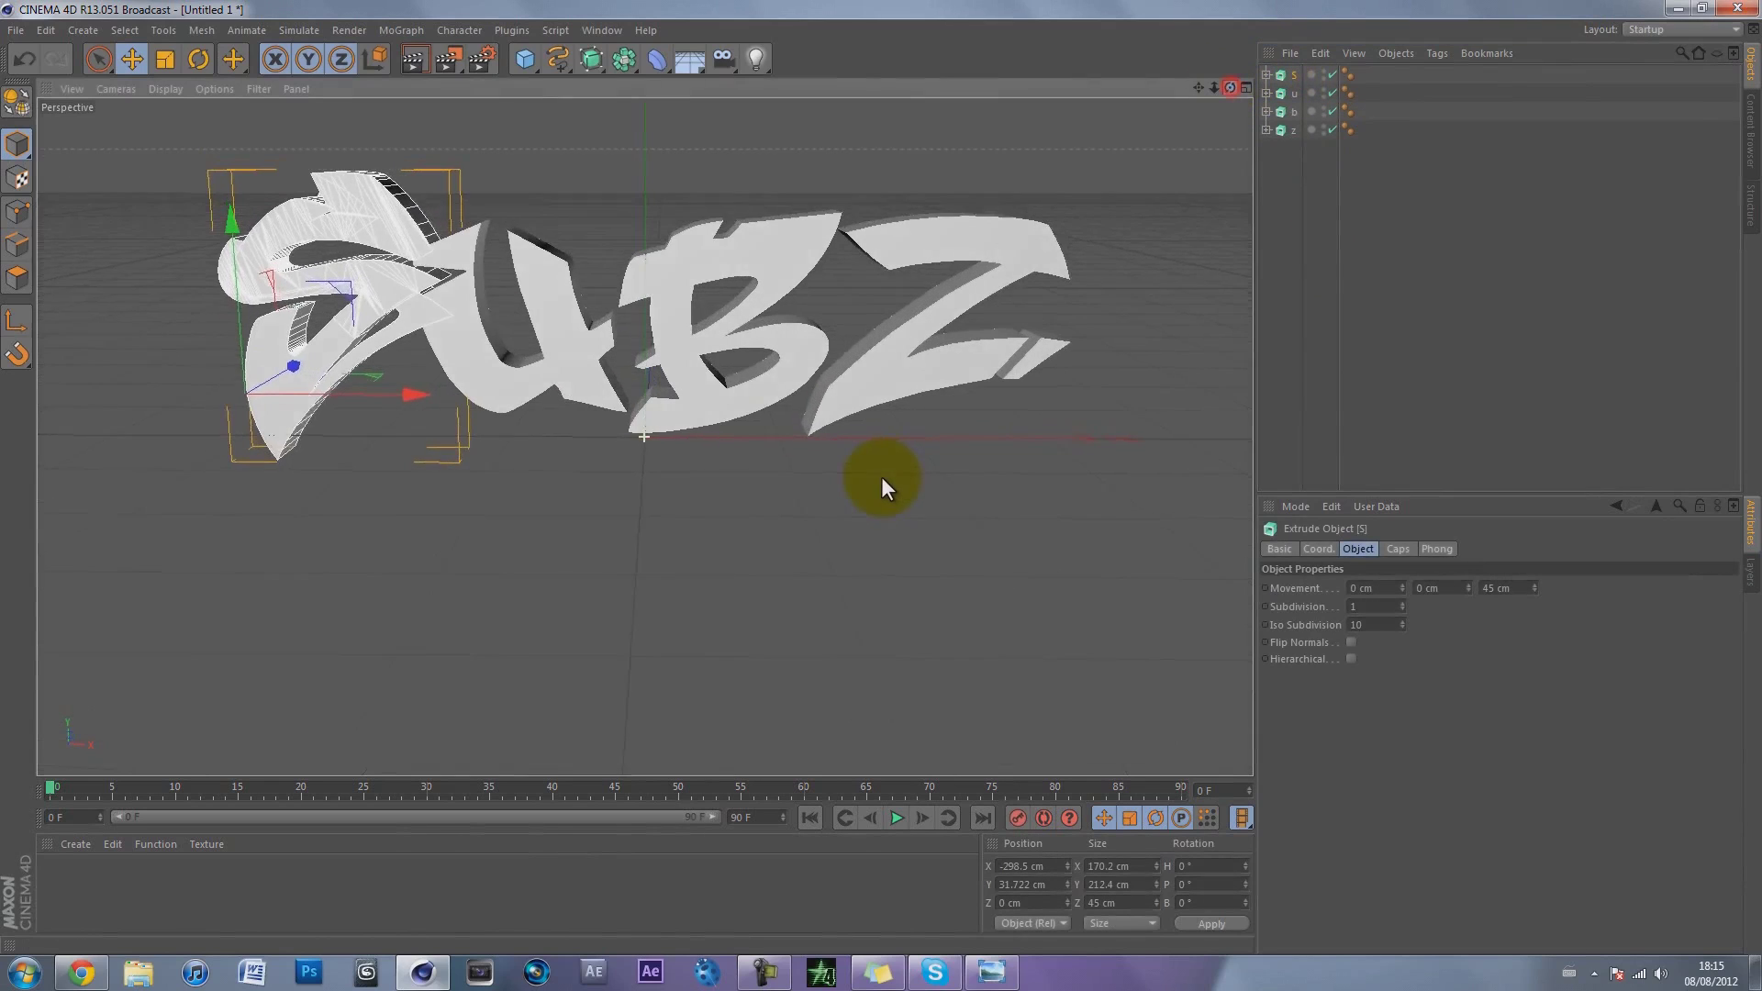
click(1294, 111)
click(1291, 130)
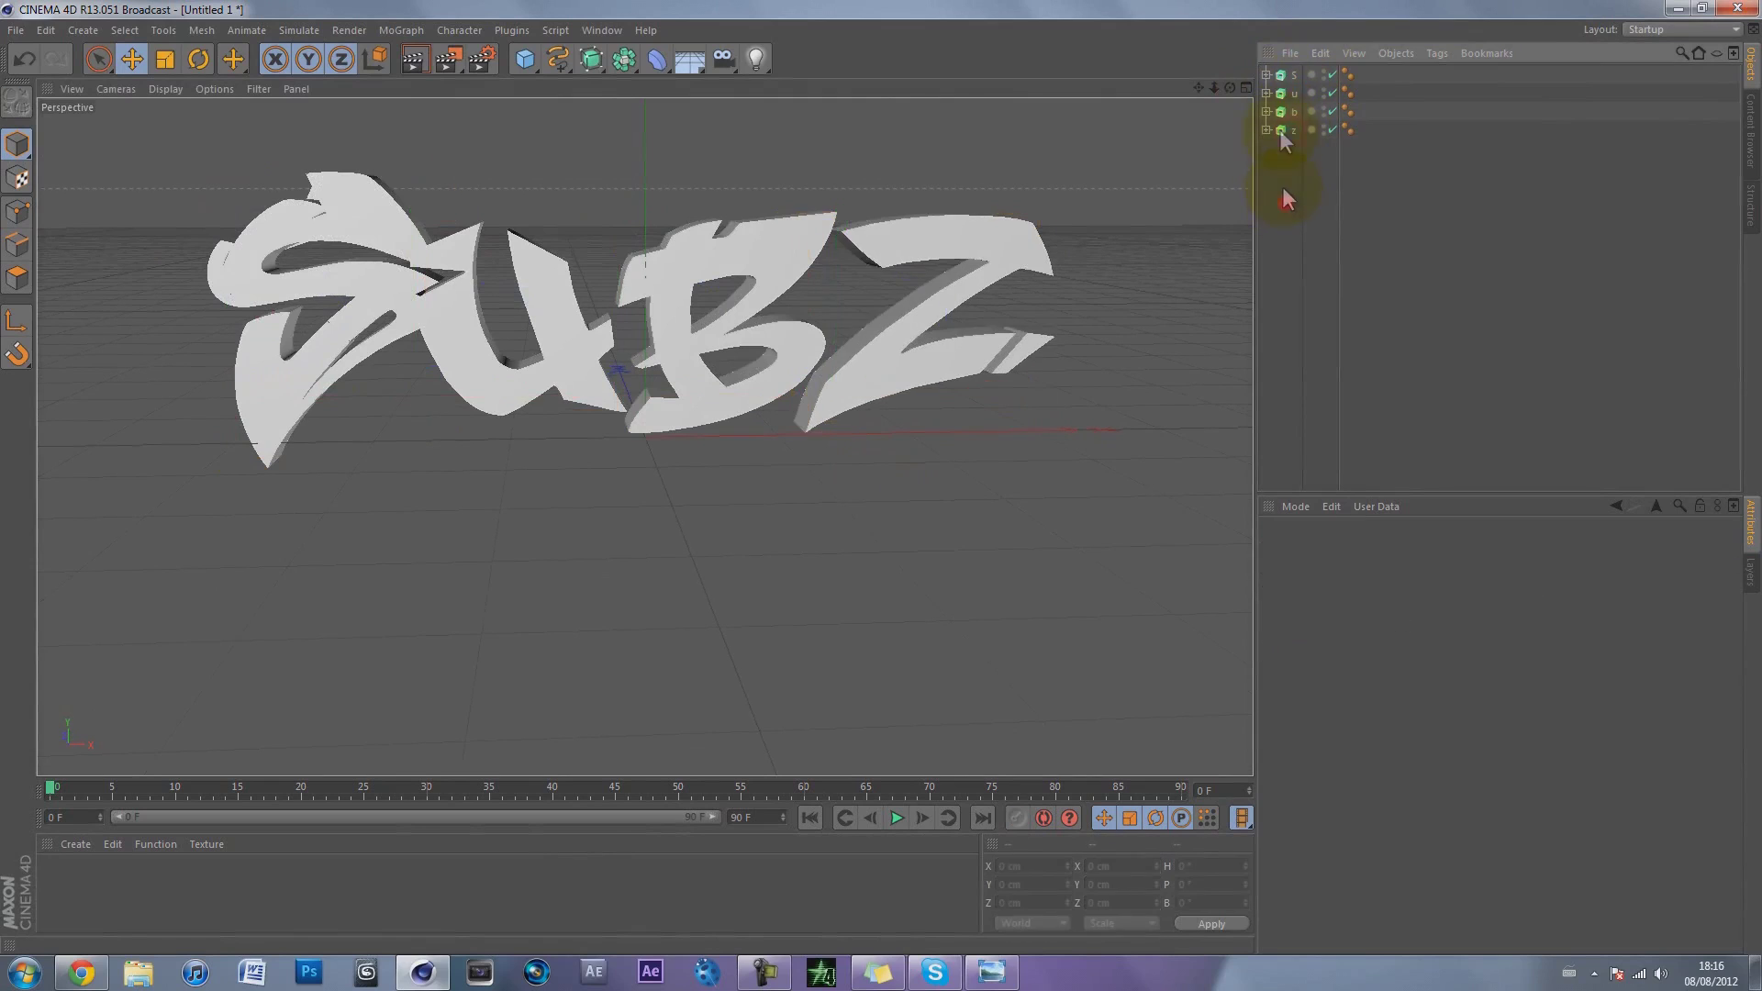
Step: Try rotating the letter S in heading and pitch around its original off-centre axis
click(1285, 74)
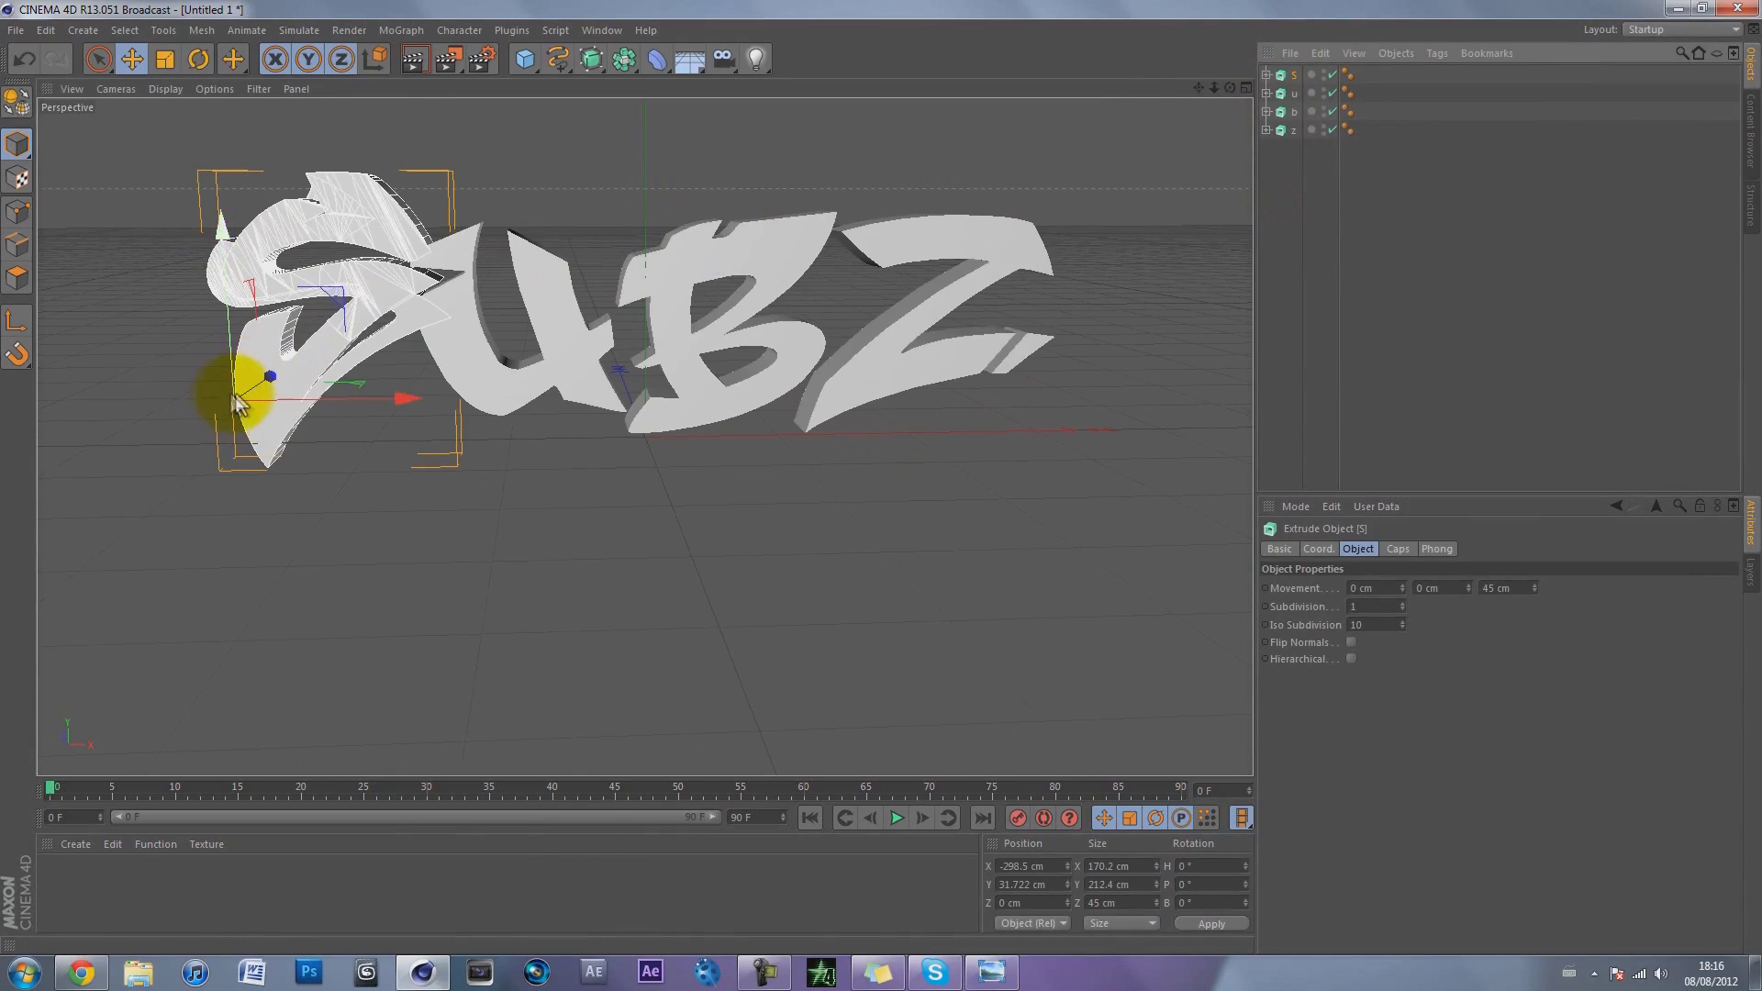
key(r)
drag(267, 421, 234, 359)
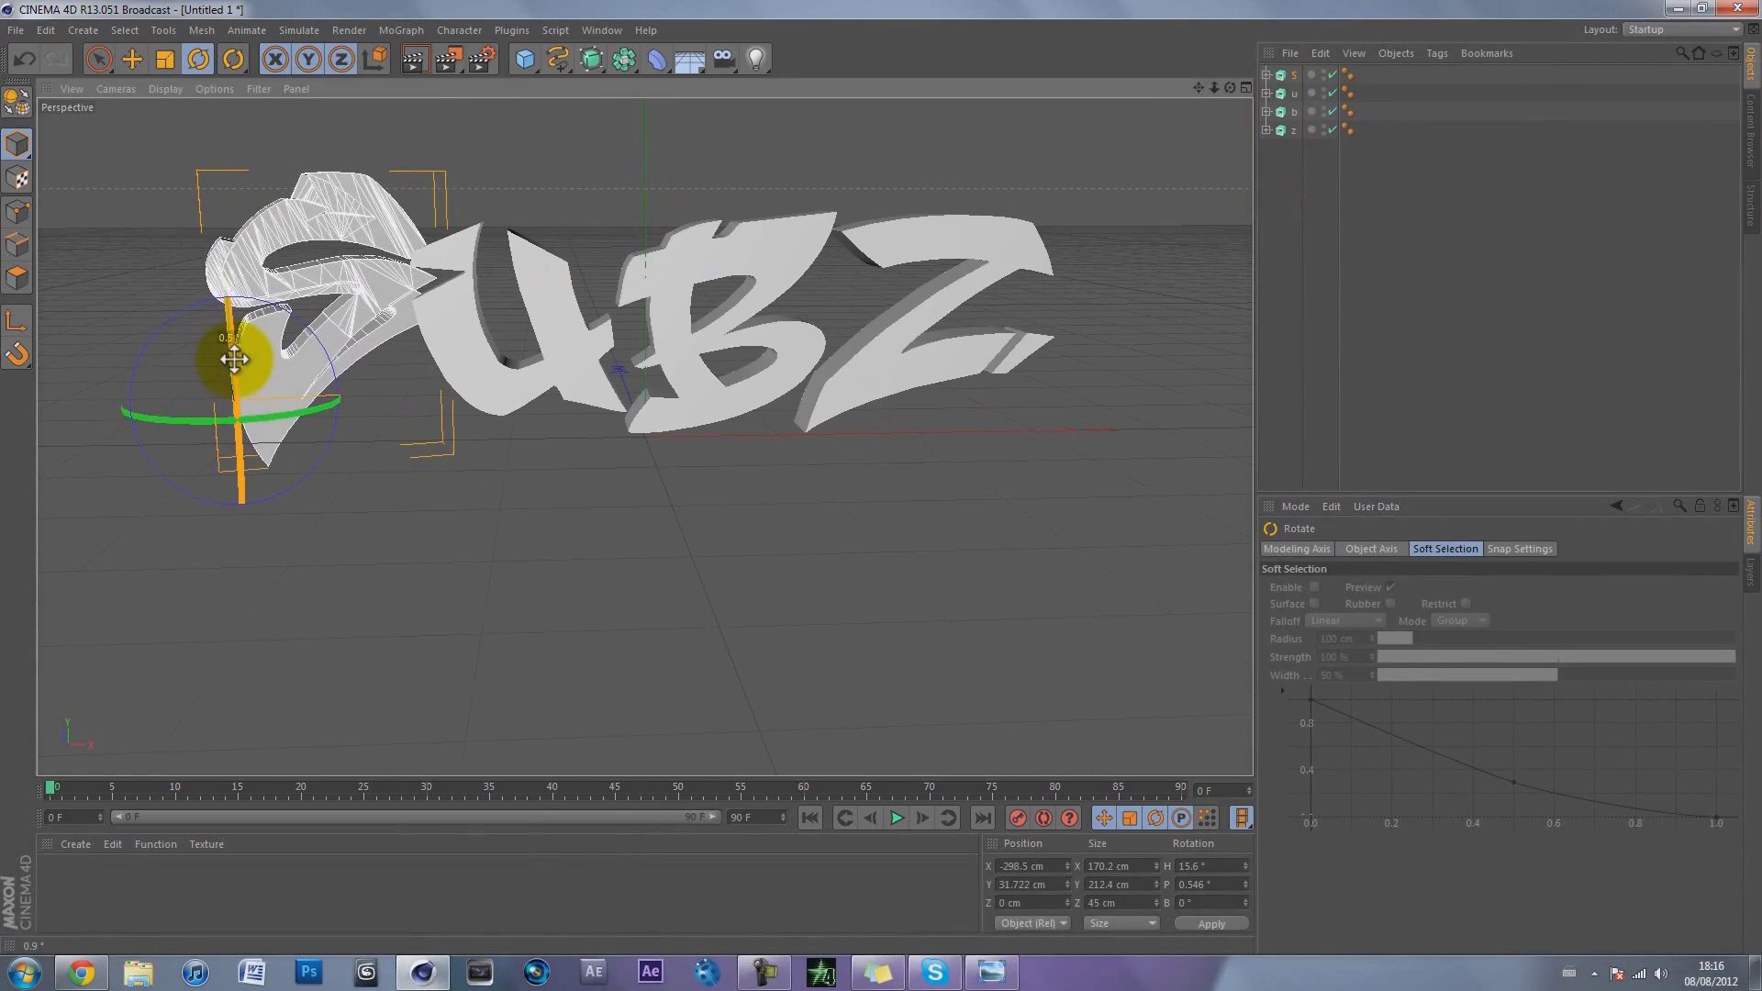
key(ctrl+z)
key(ctrl+z)
key(ctrl+z)
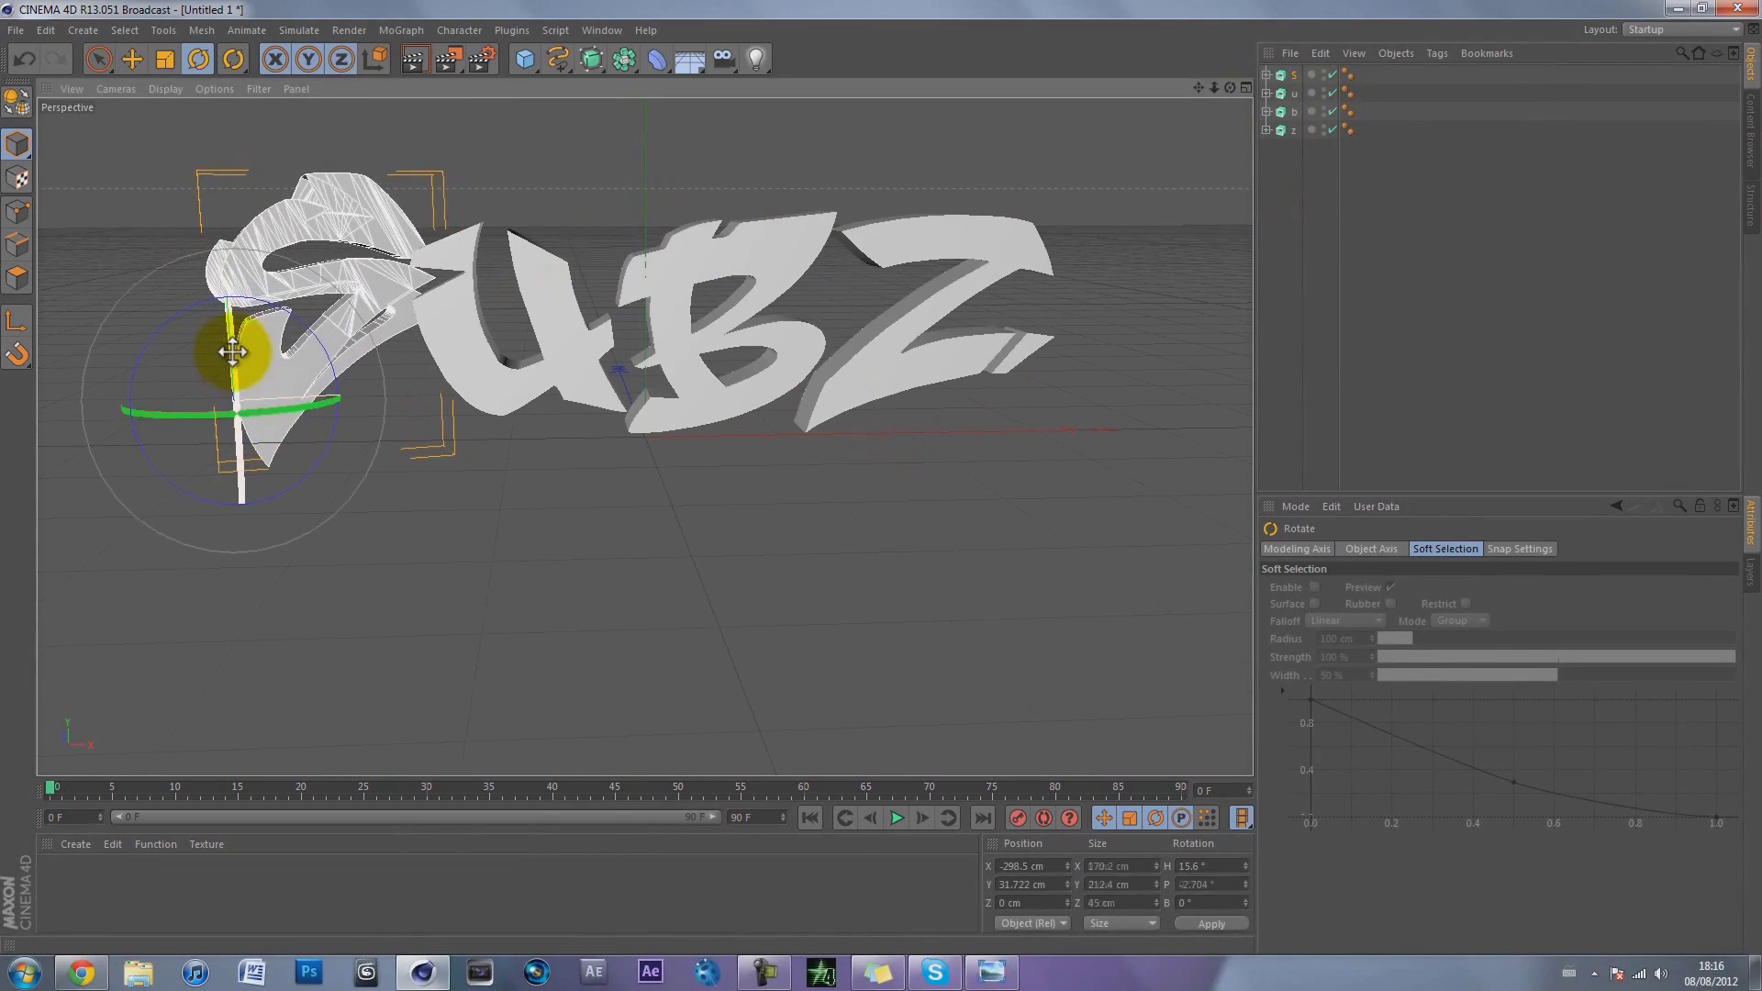
click(1303, 261)
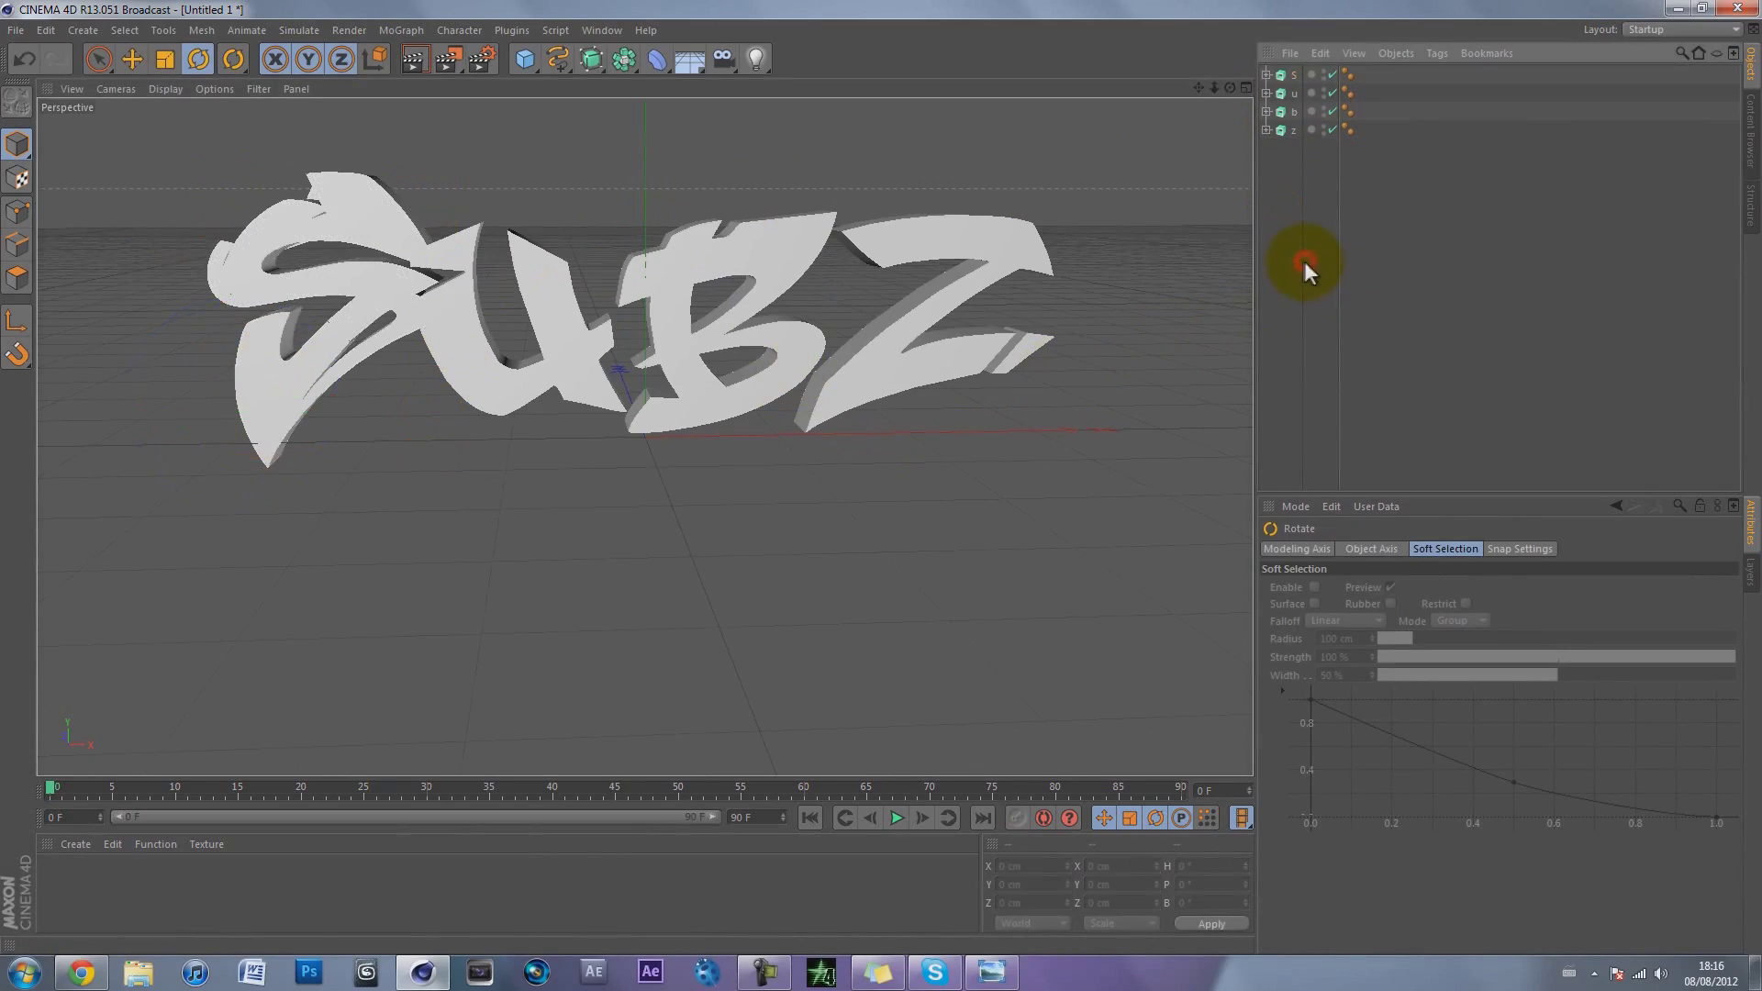
key(e)
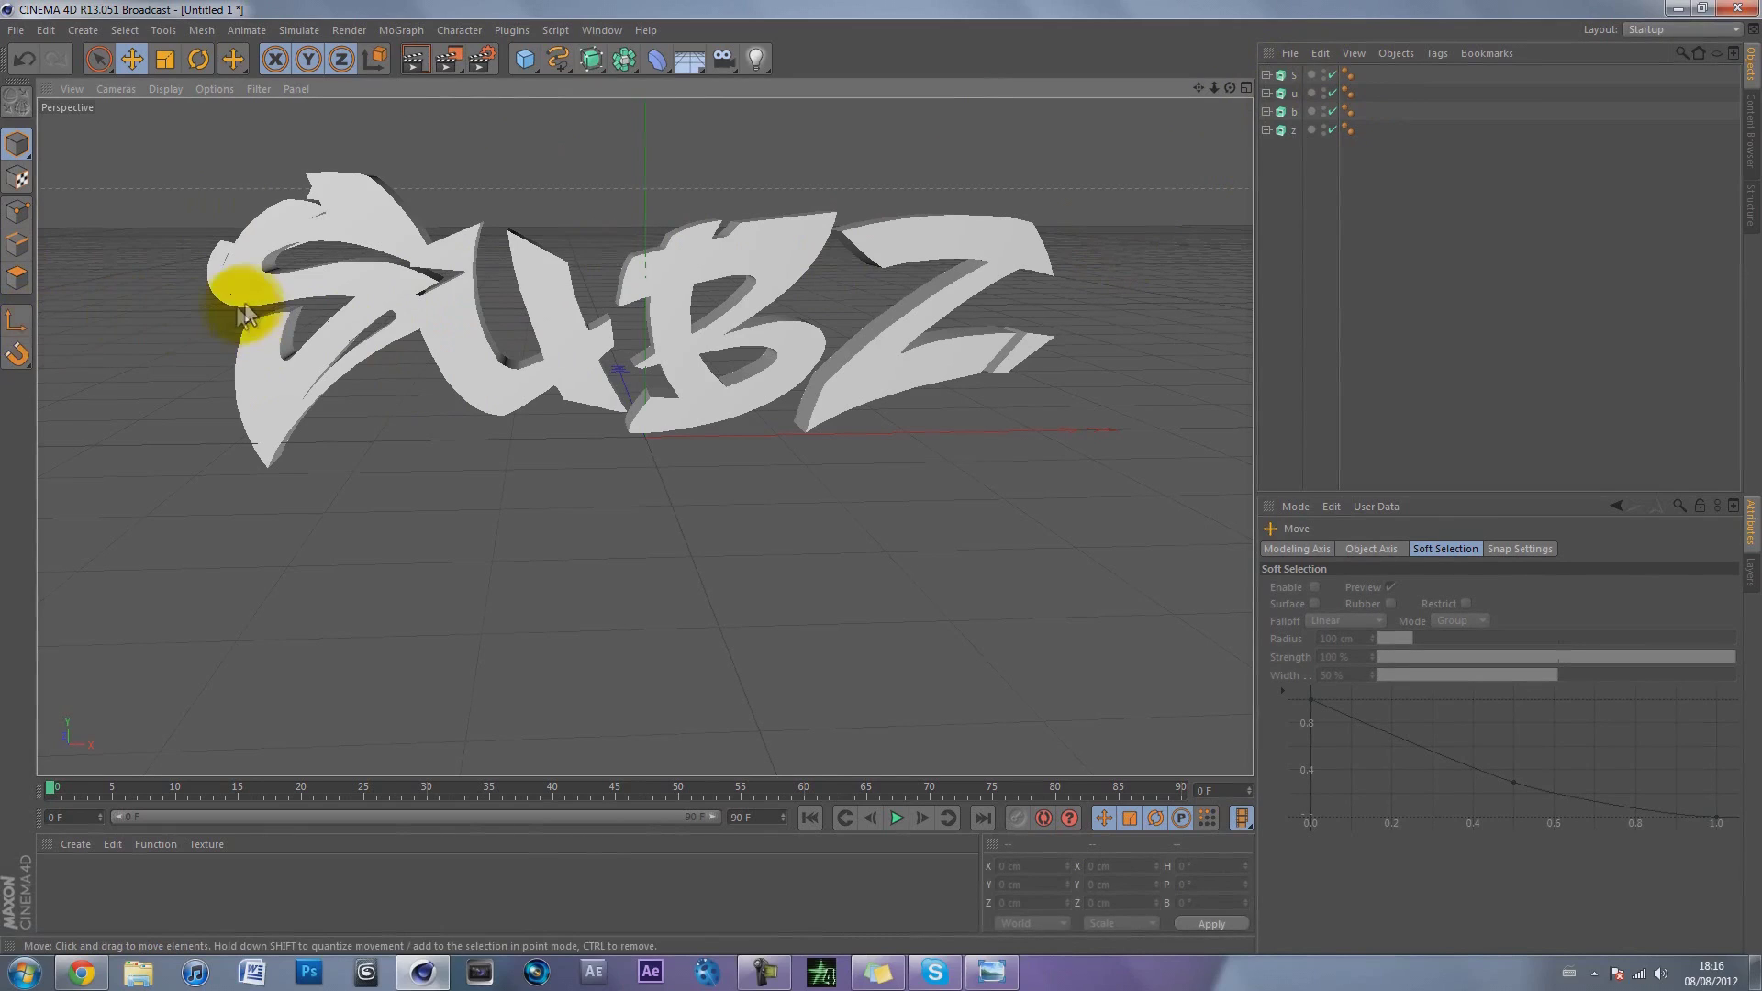
Step: Move only the axis of the letter S to the letter's centre, at about X -229, Y 99, Z 21 cm
click(1246, 87)
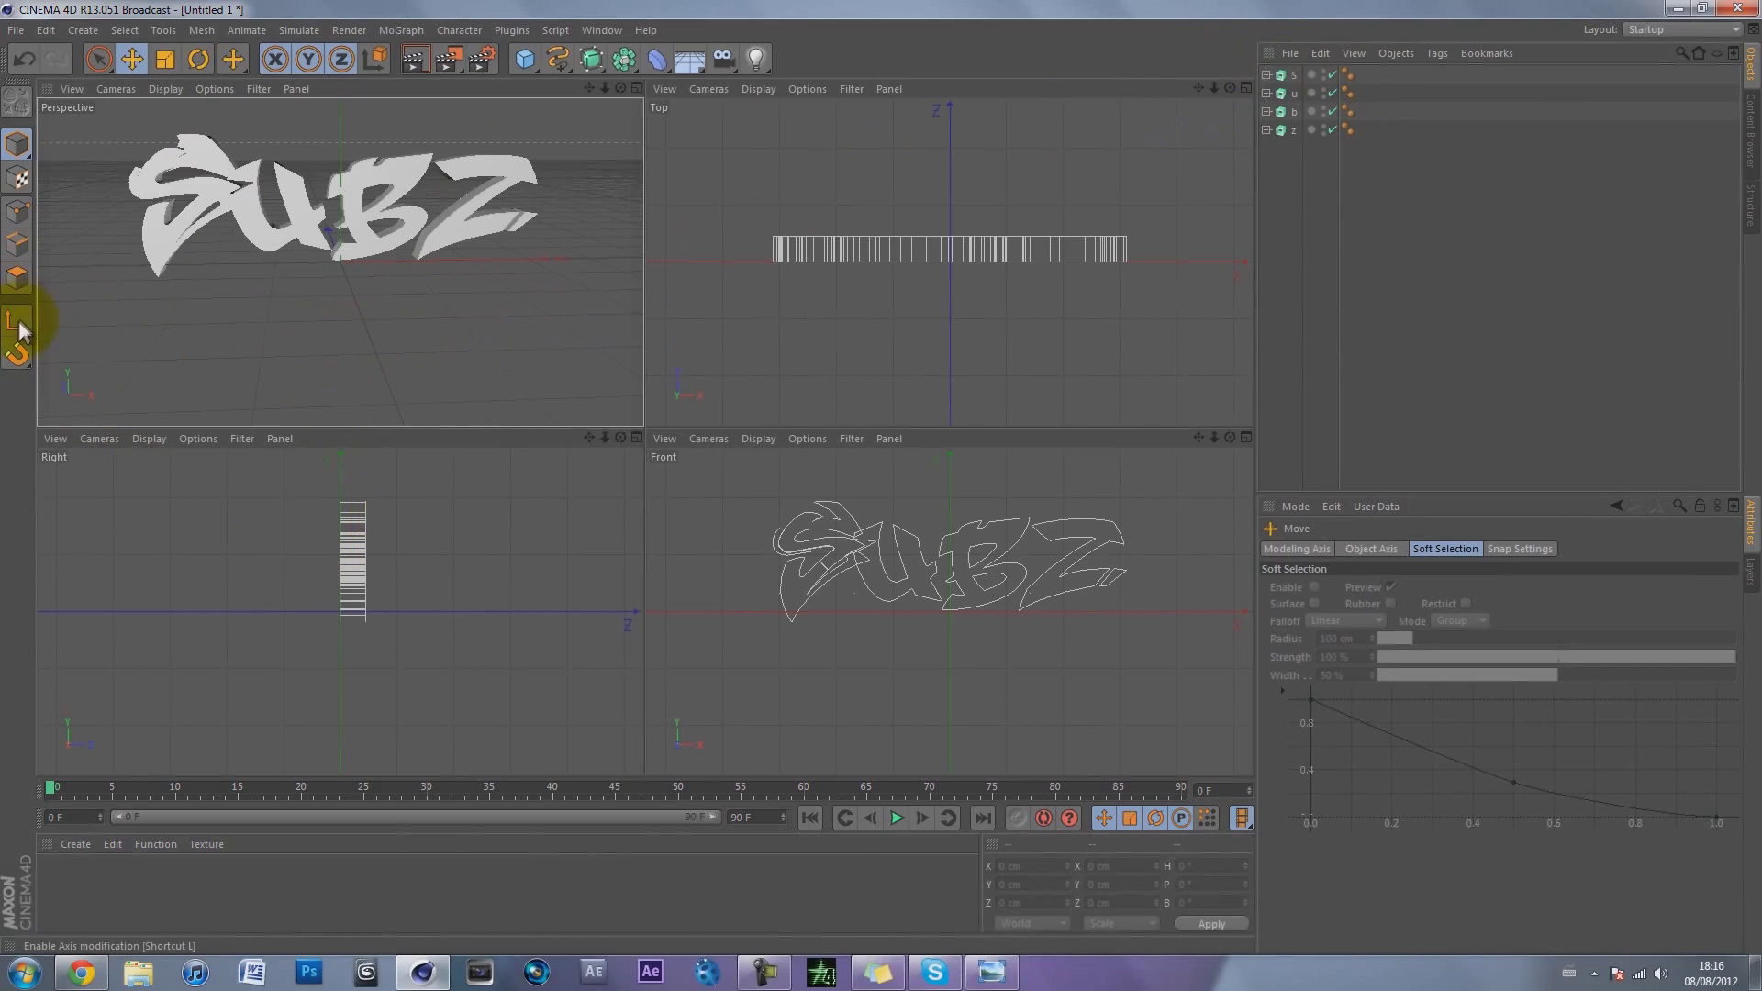
click(1293, 75)
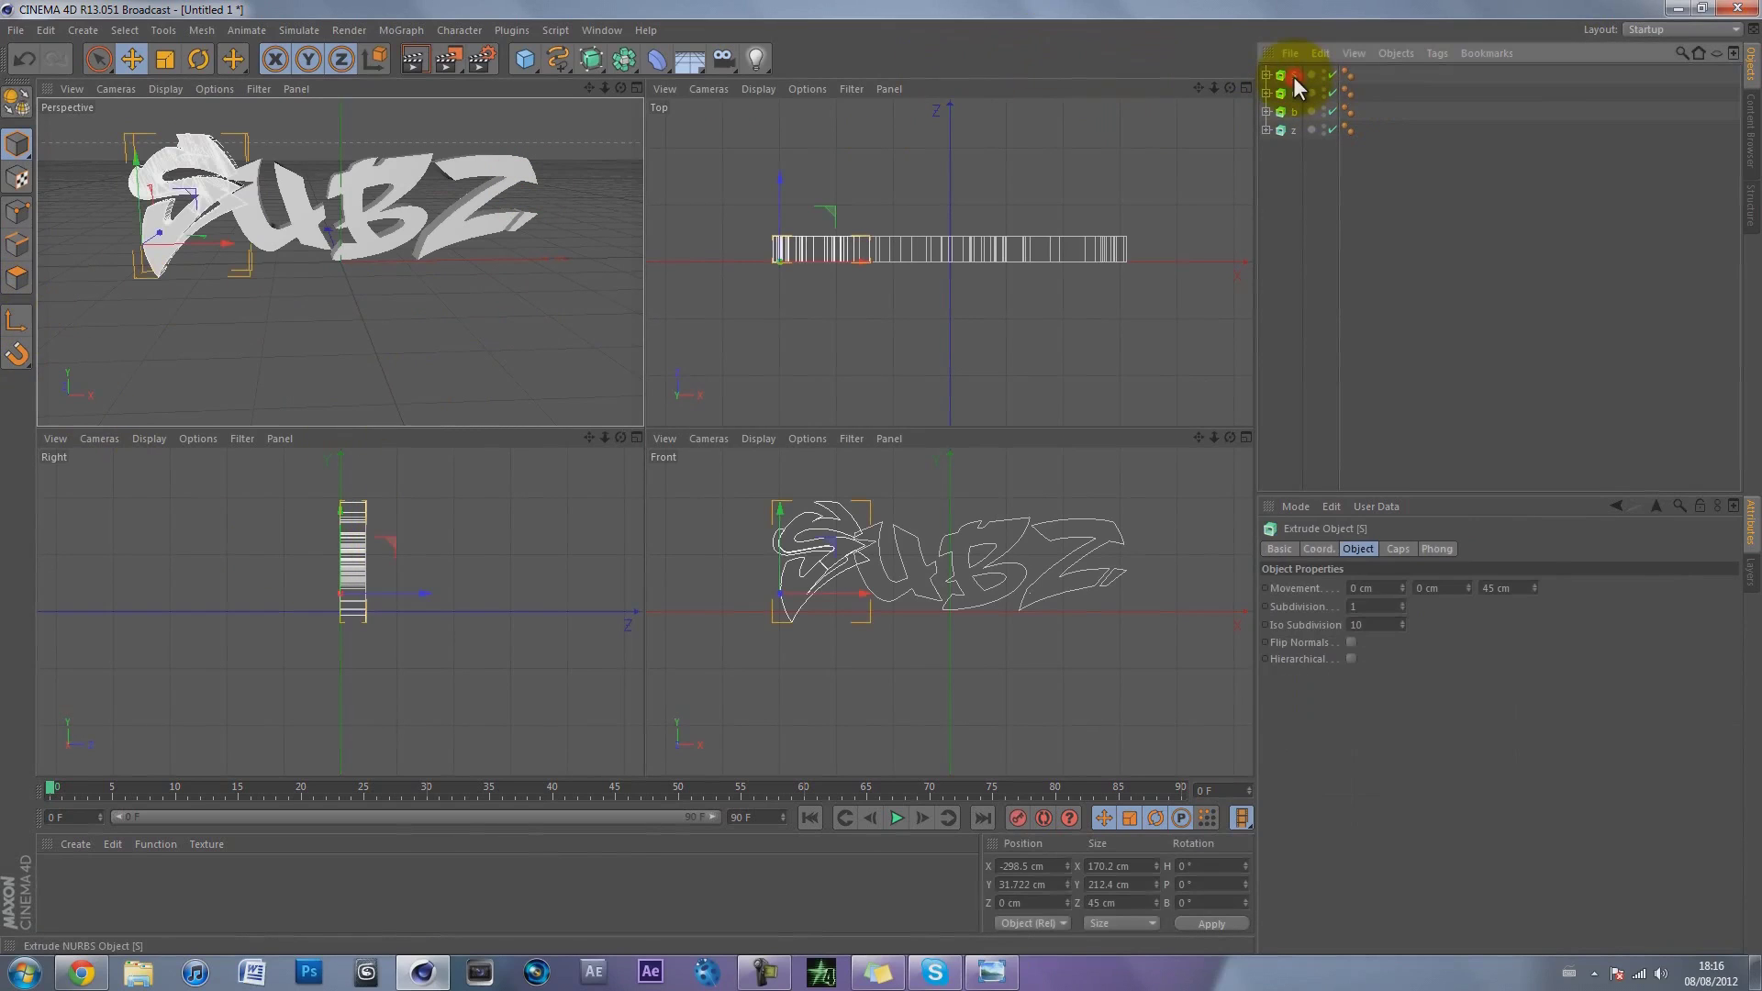
click(20, 321)
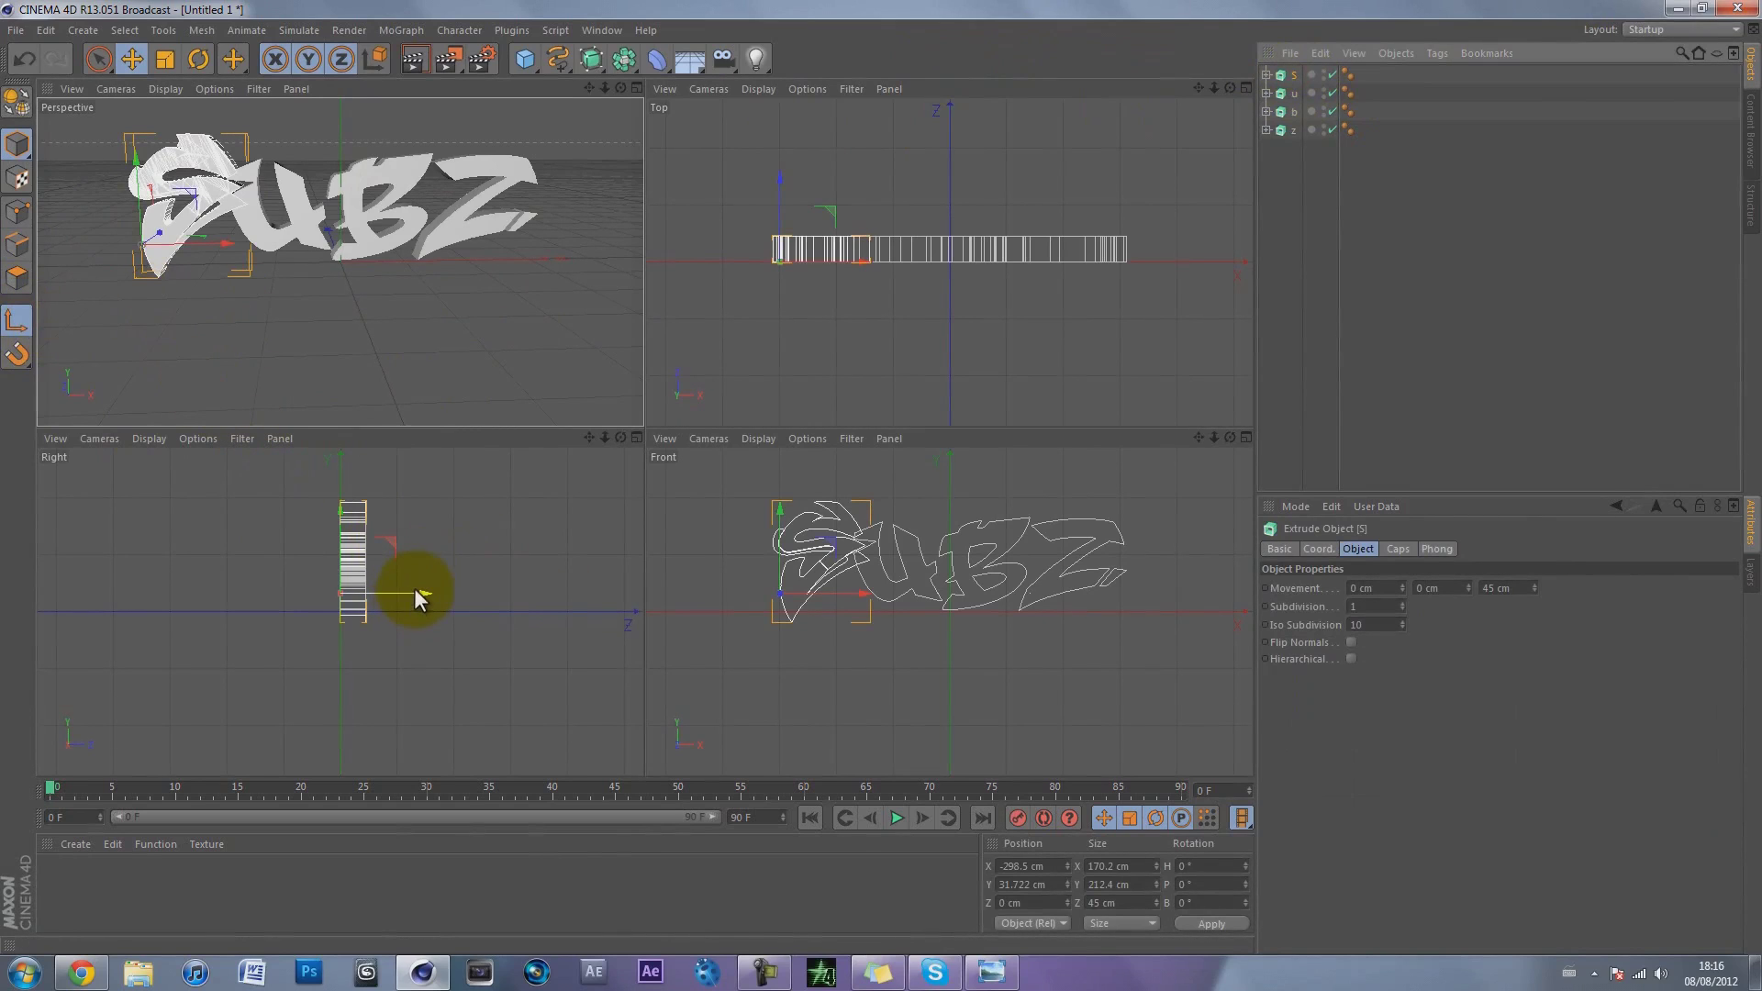
drag(414, 589, 426, 591)
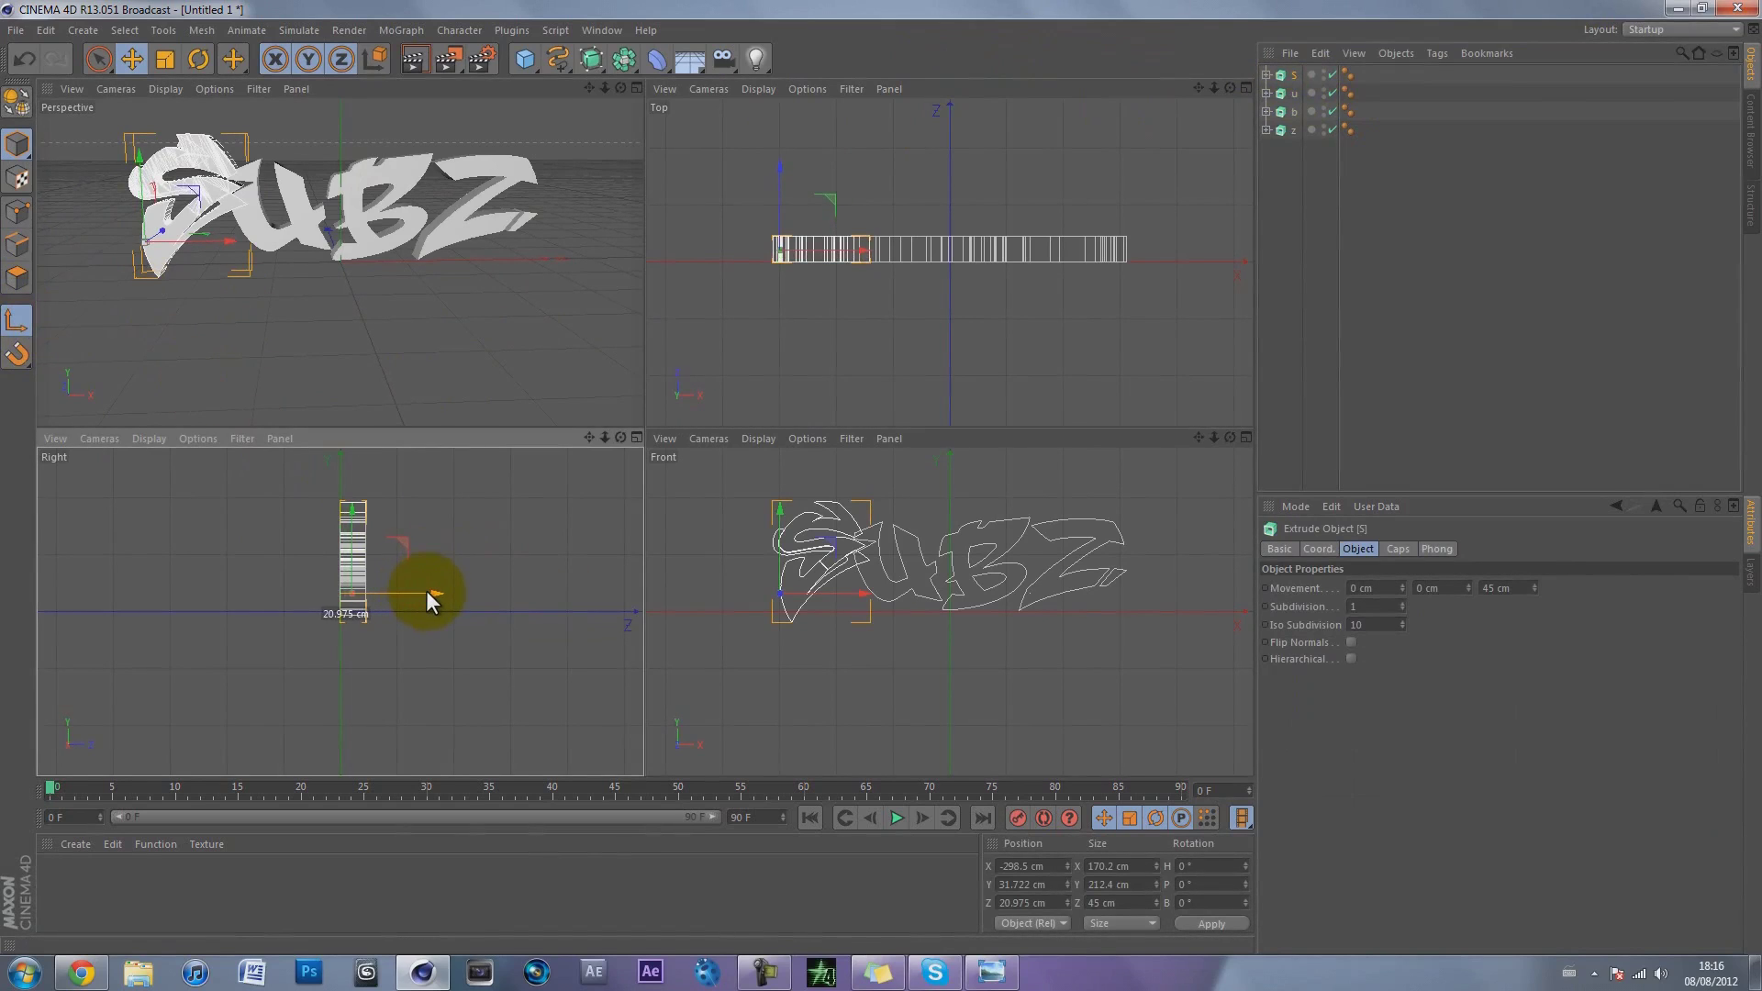
drag(356, 518, 354, 503)
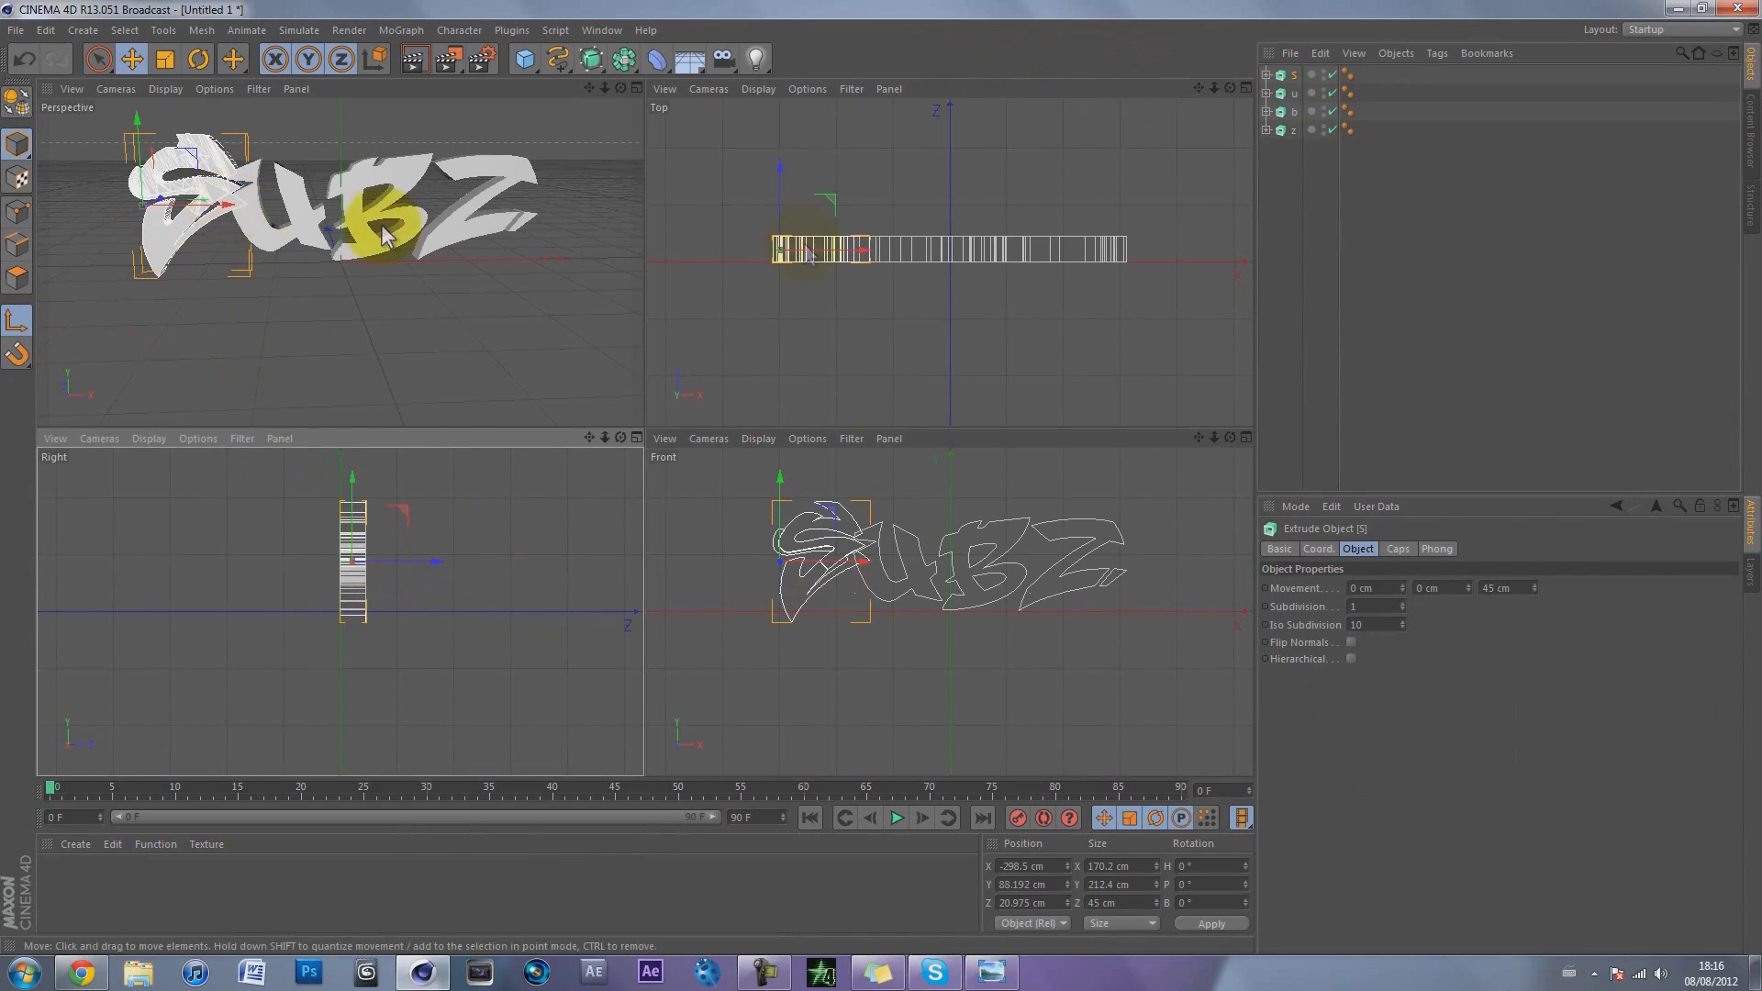
drag(868, 248, 904, 260)
drag(235, 189, 250, 204)
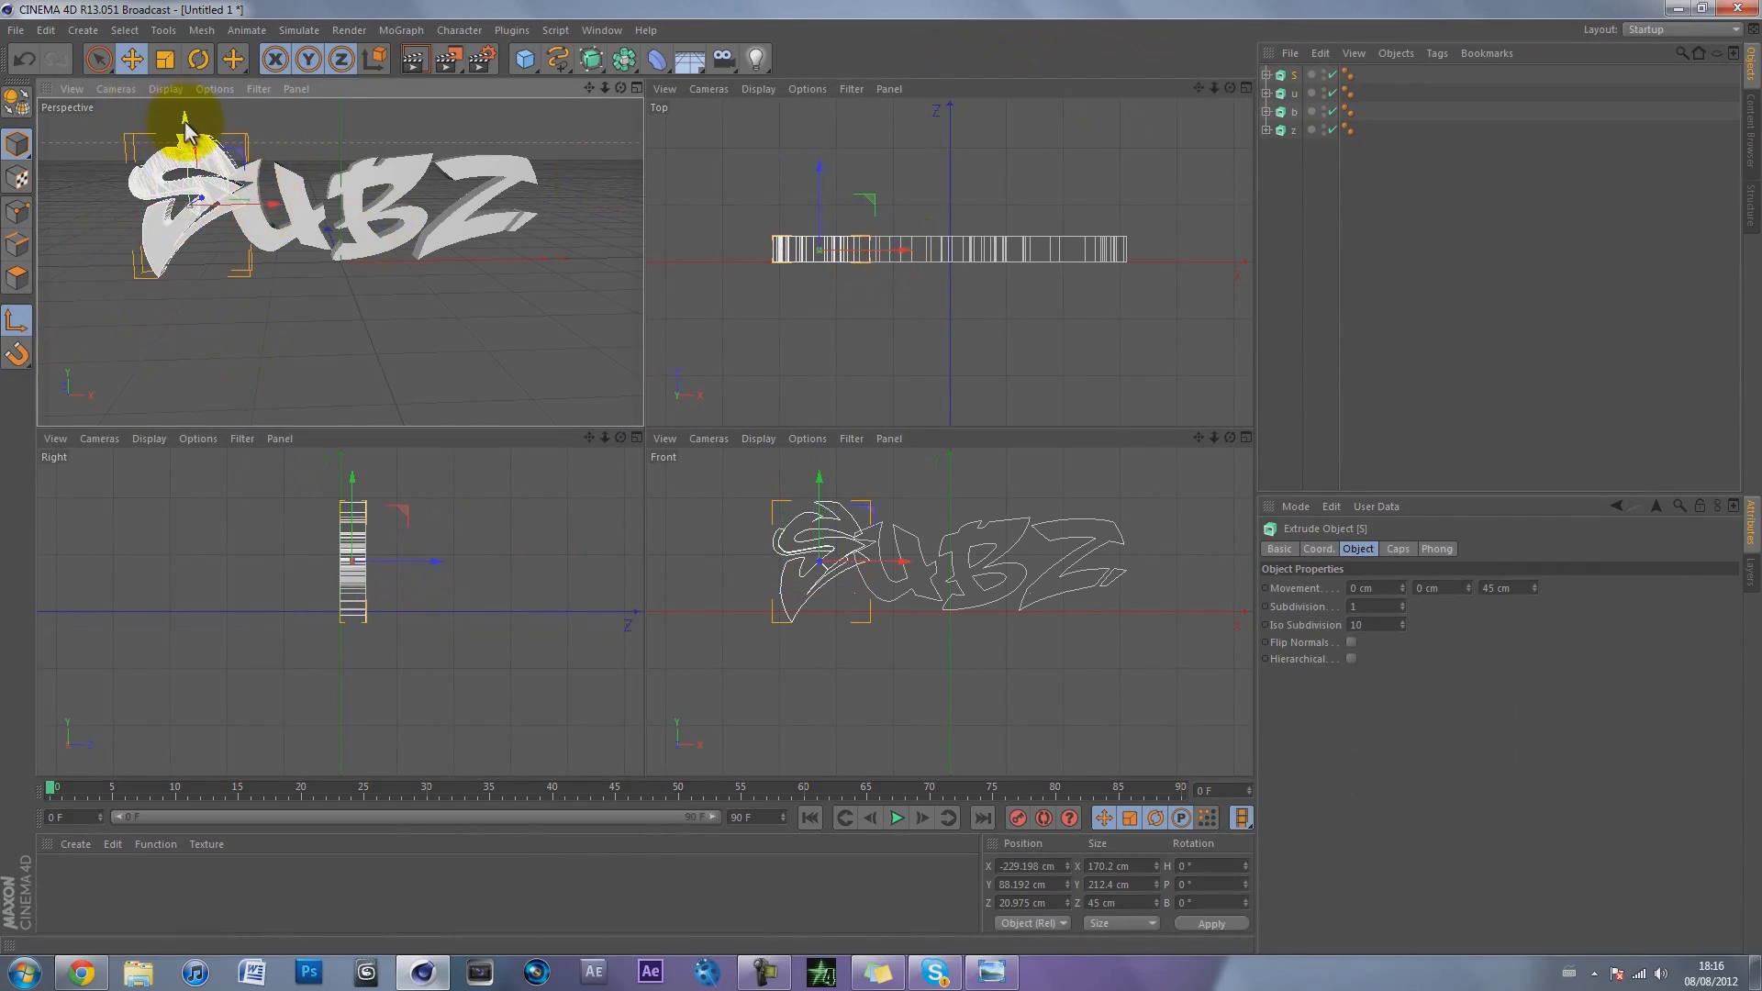
drag(619, 89, 643, 426)
drag(604, 88, 642, 426)
drag(605, 88, 641, 425)
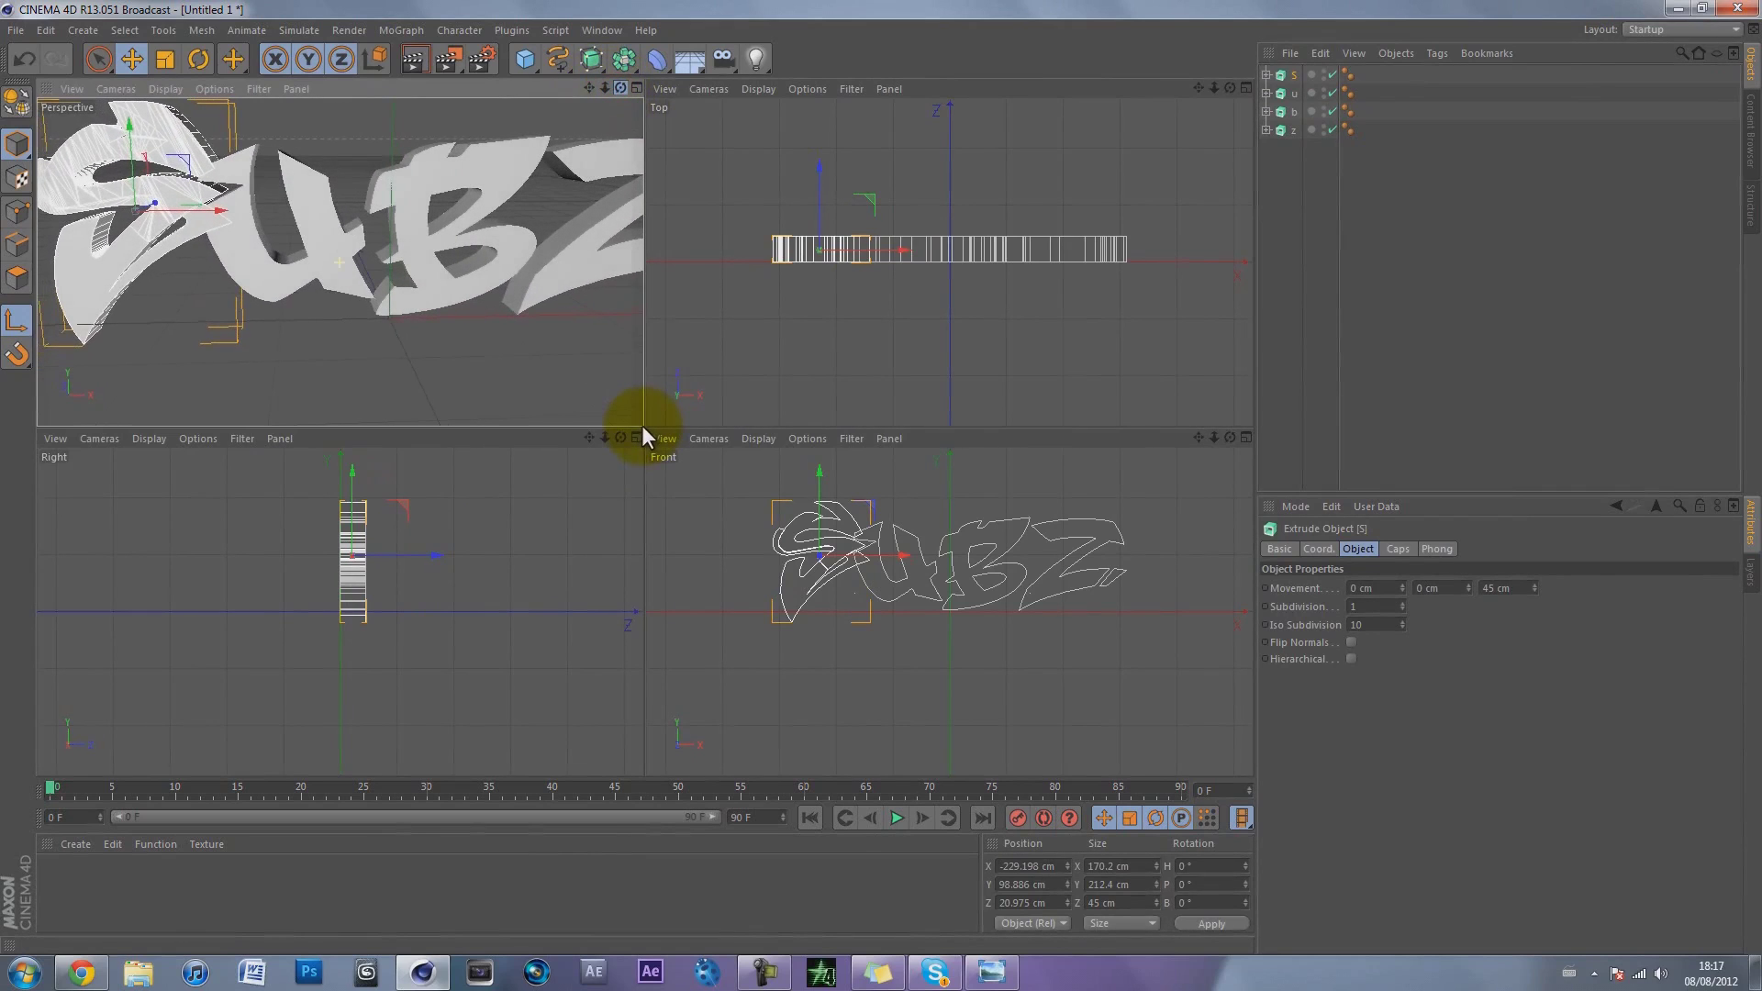
Step: Centre the axis of the letter U within its shape, at about X -98, Y 85, Z 19 cm
click(1292, 93)
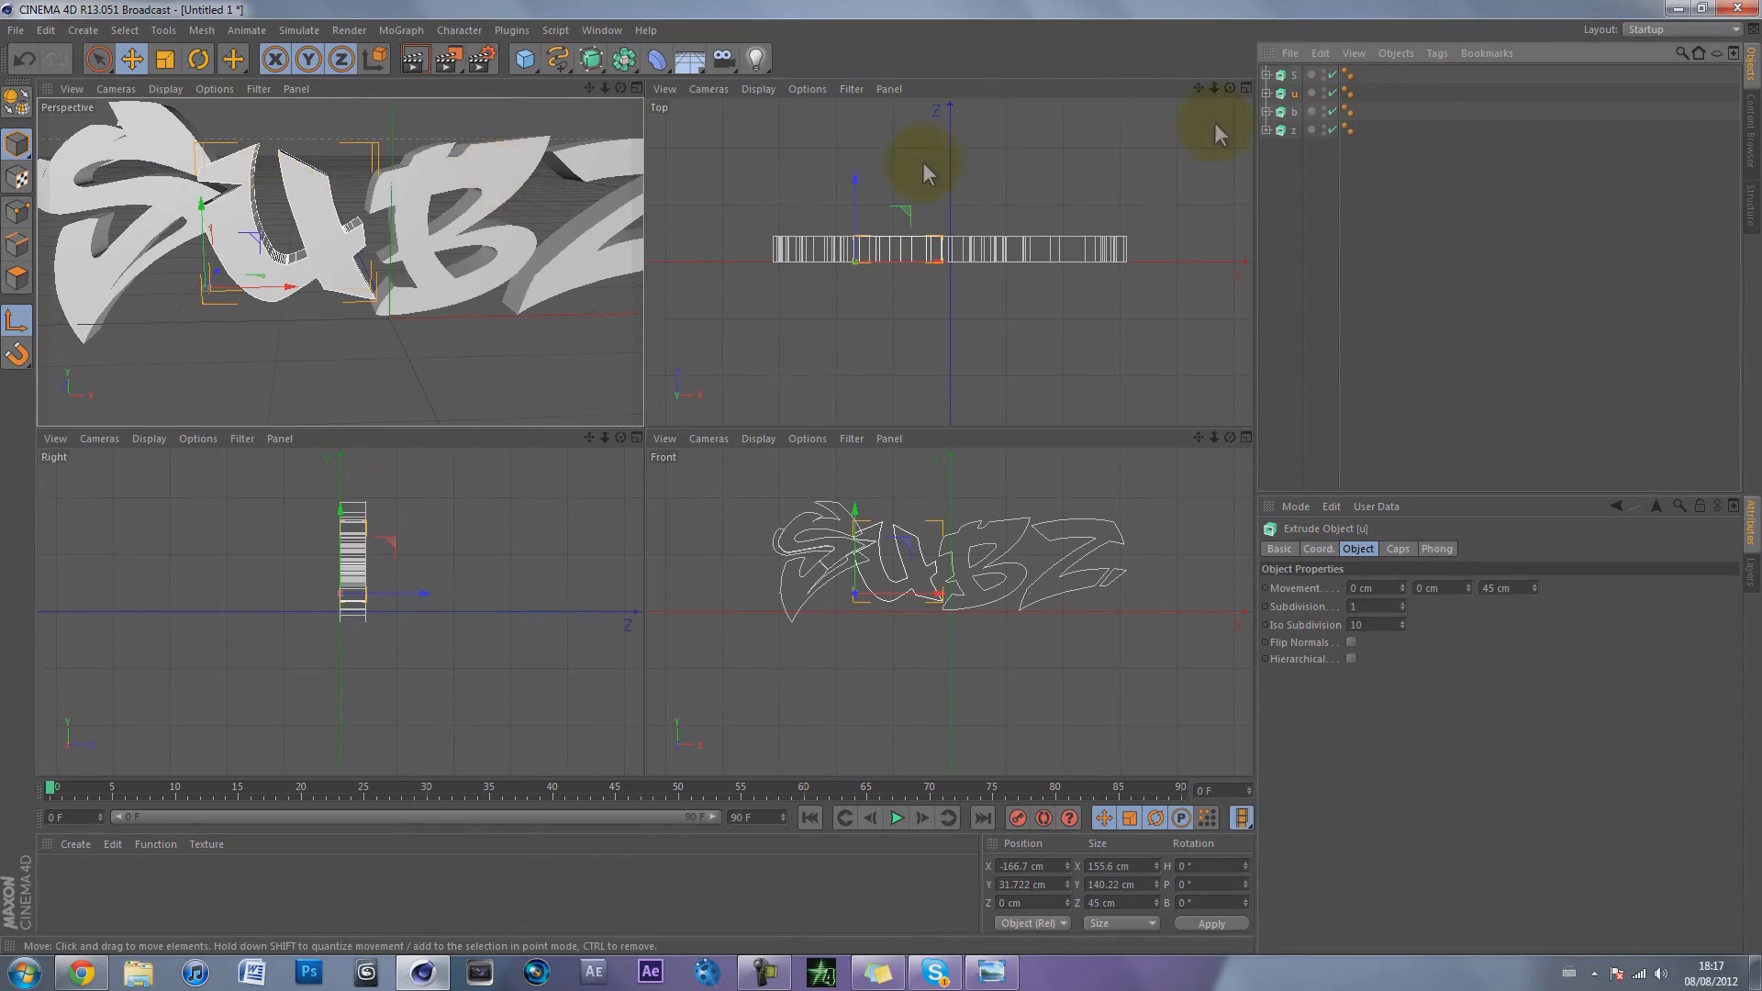
click(1284, 79)
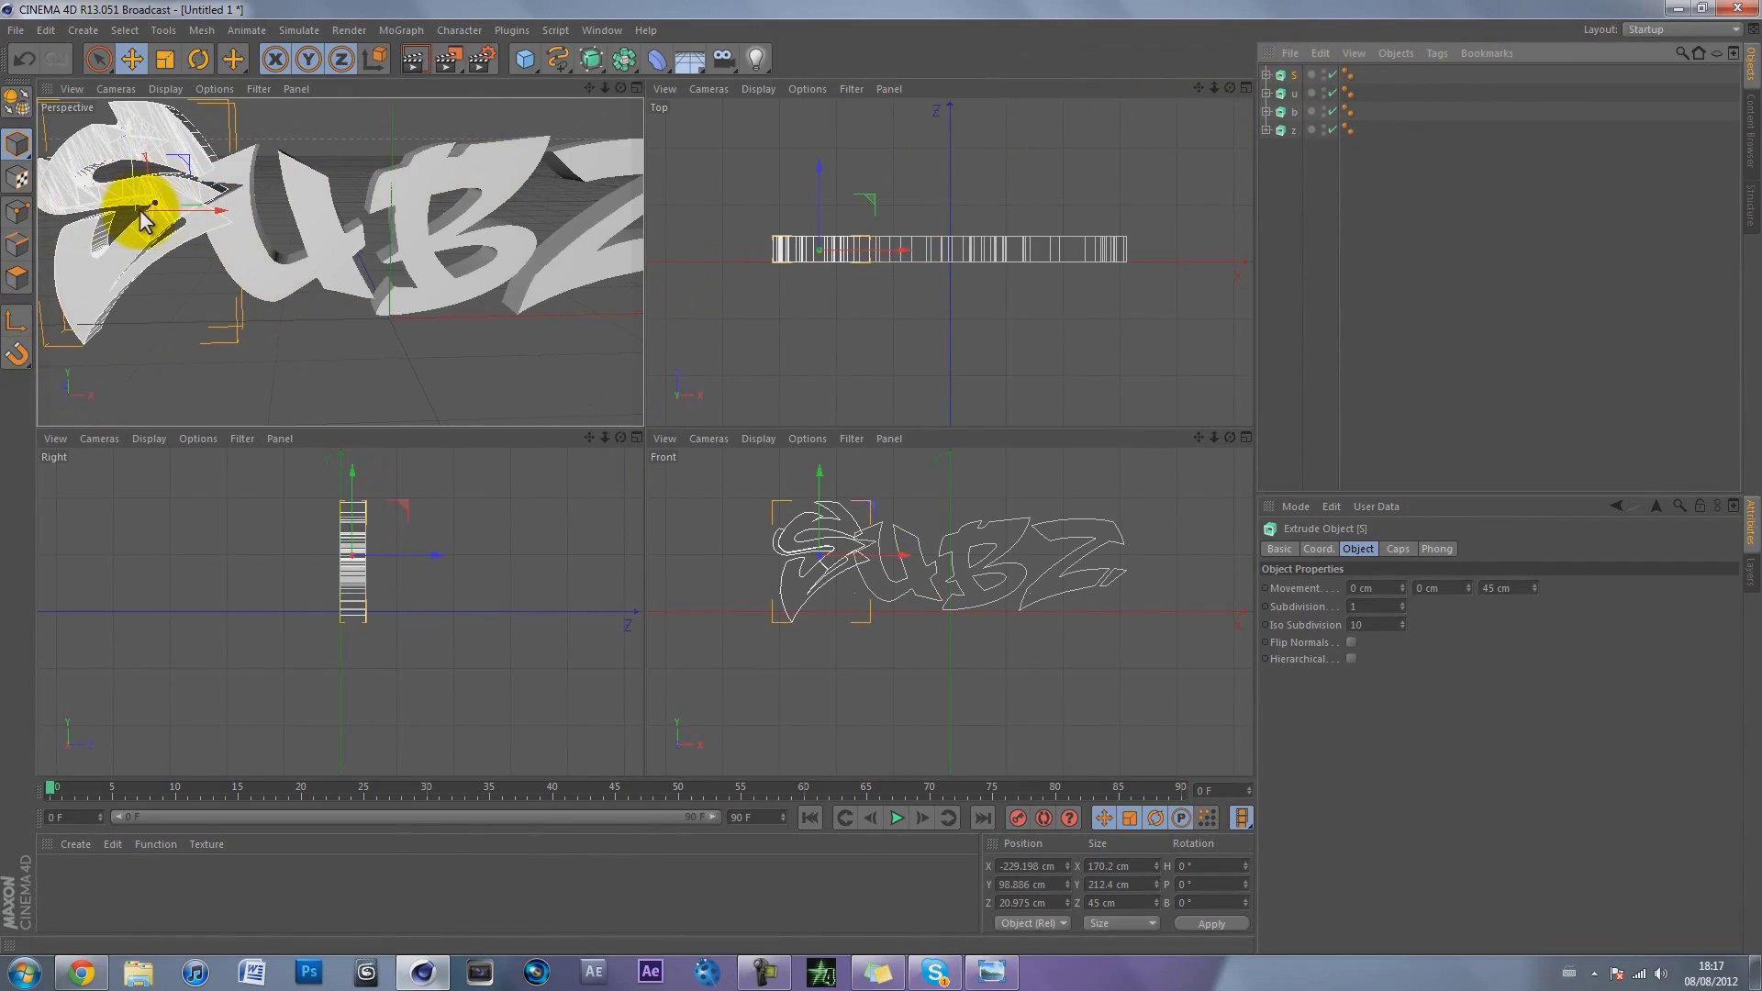
click(1293, 96)
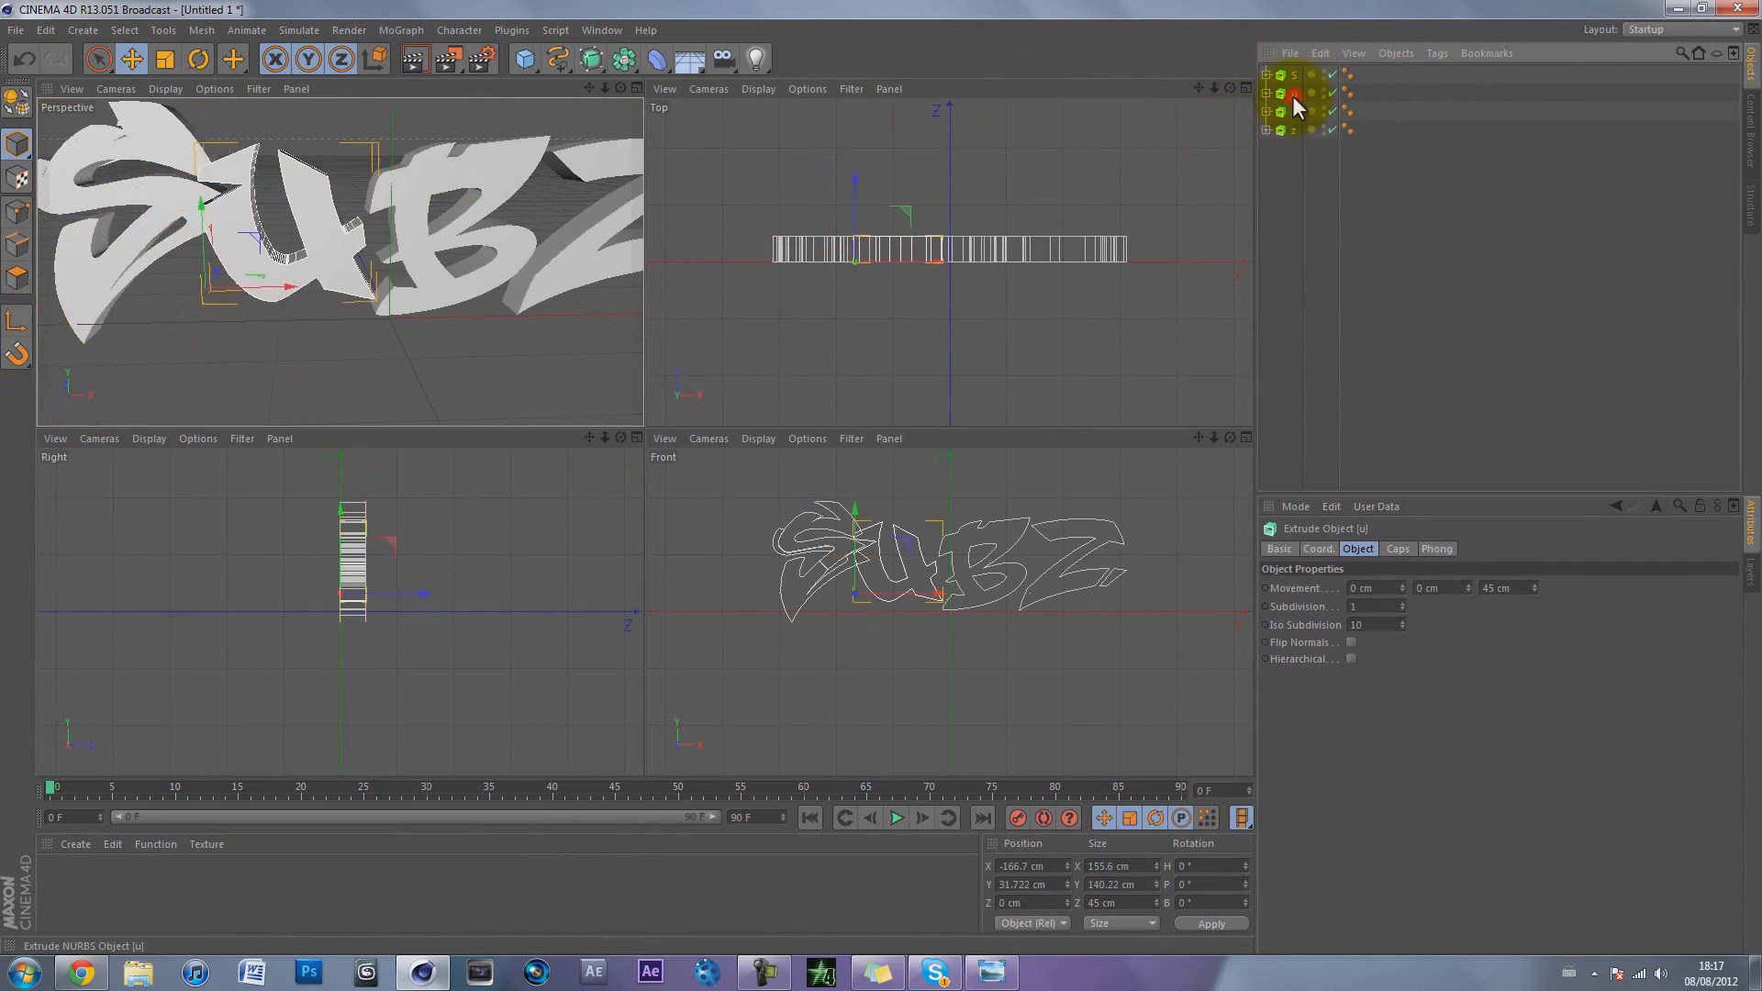
click(16, 319)
drag(197, 307, 276, 168)
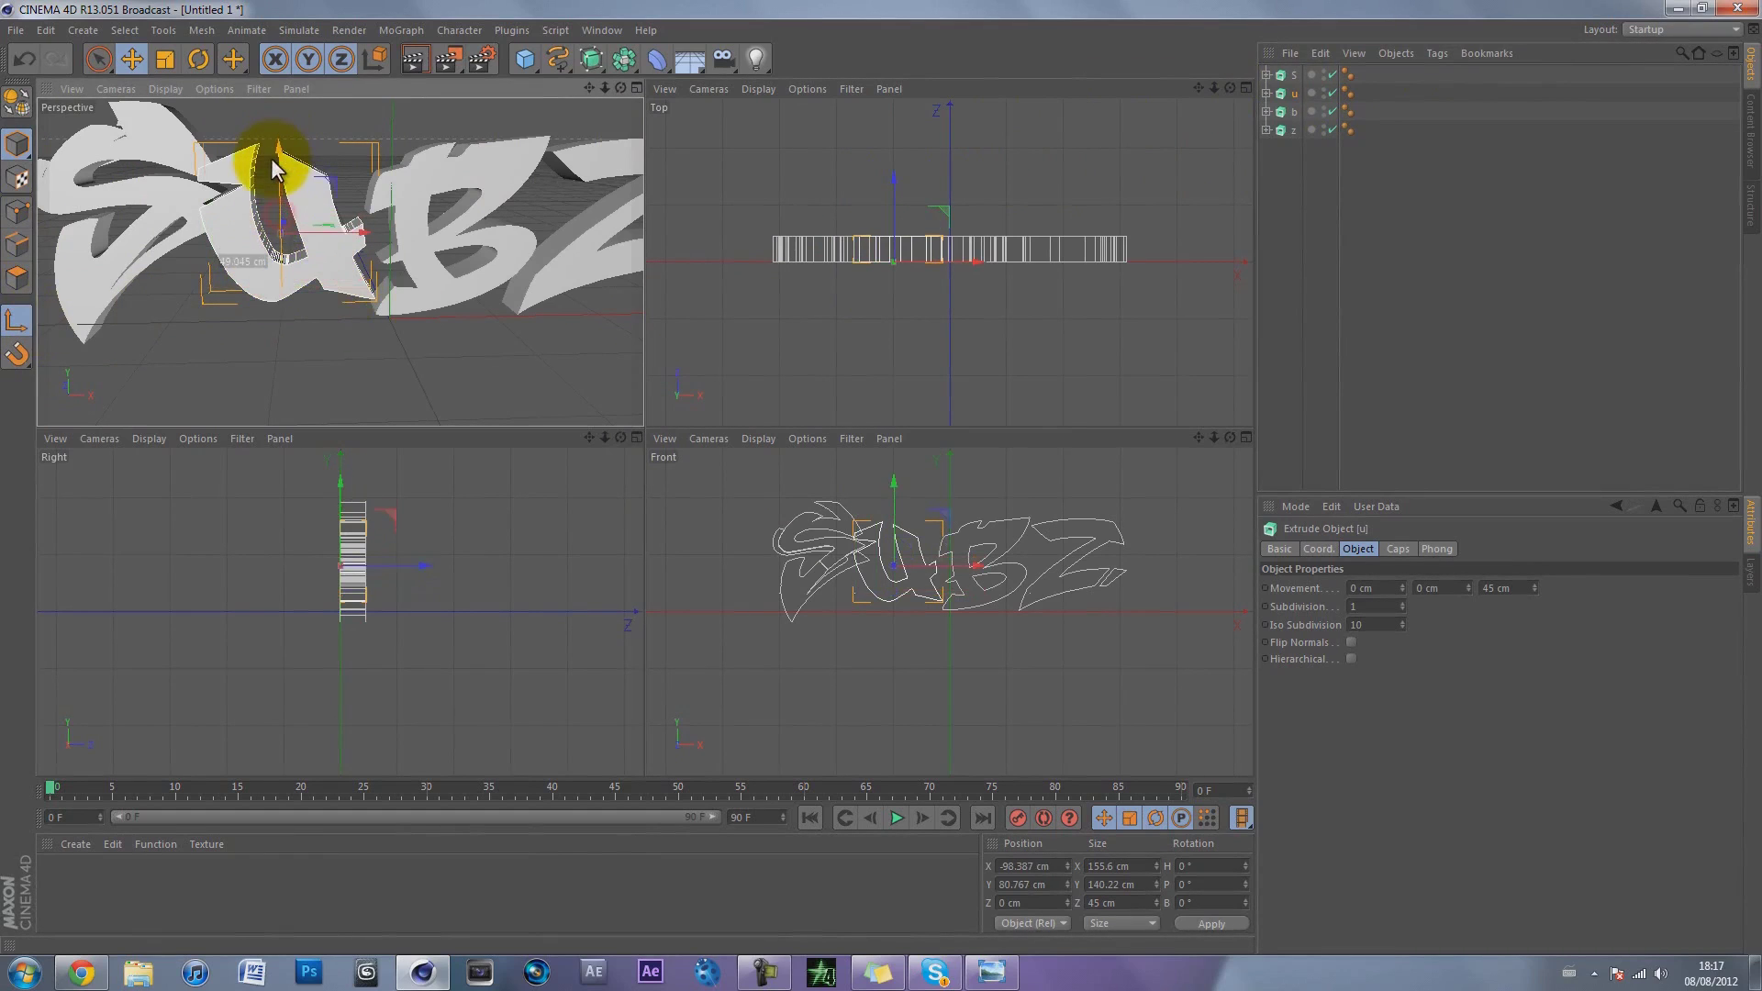
drag(411, 565, 424, 556)
click(938, 569)
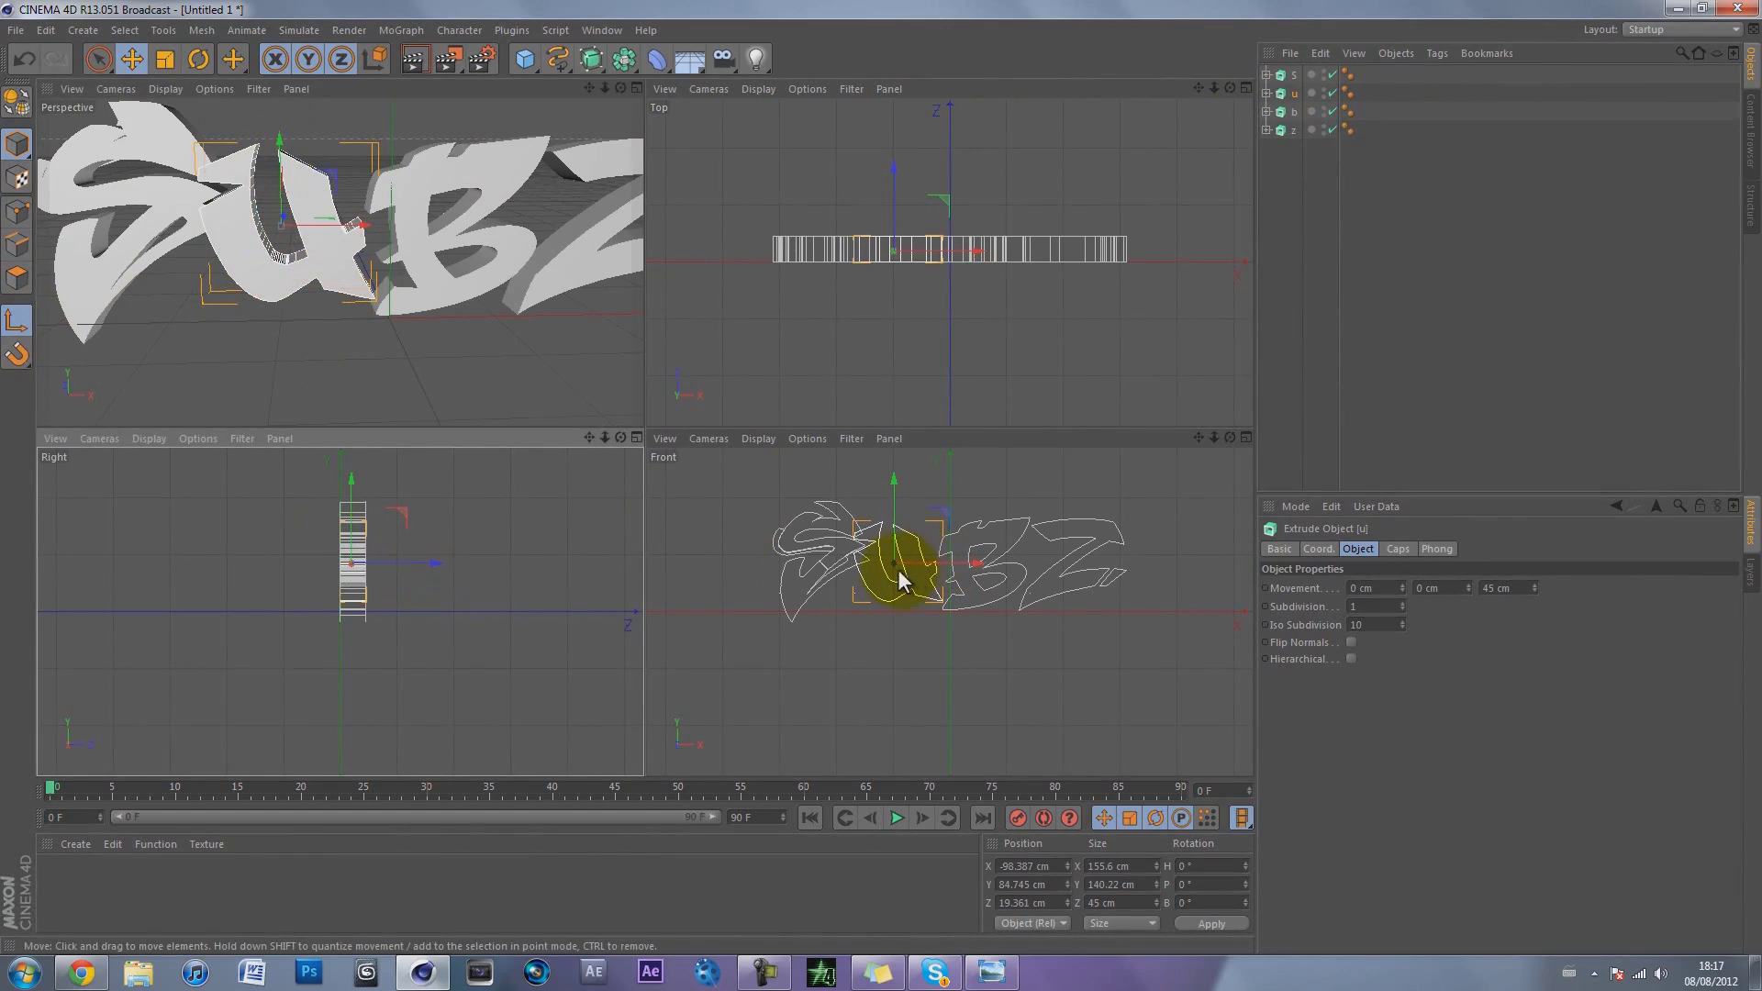
click(18, 320)
Step: Centre the axis of the letter B without moving its geometry, at about X 56, Y 83, Z 23 cm
click(1292, 110)
drag(413, 267, 516, 298)
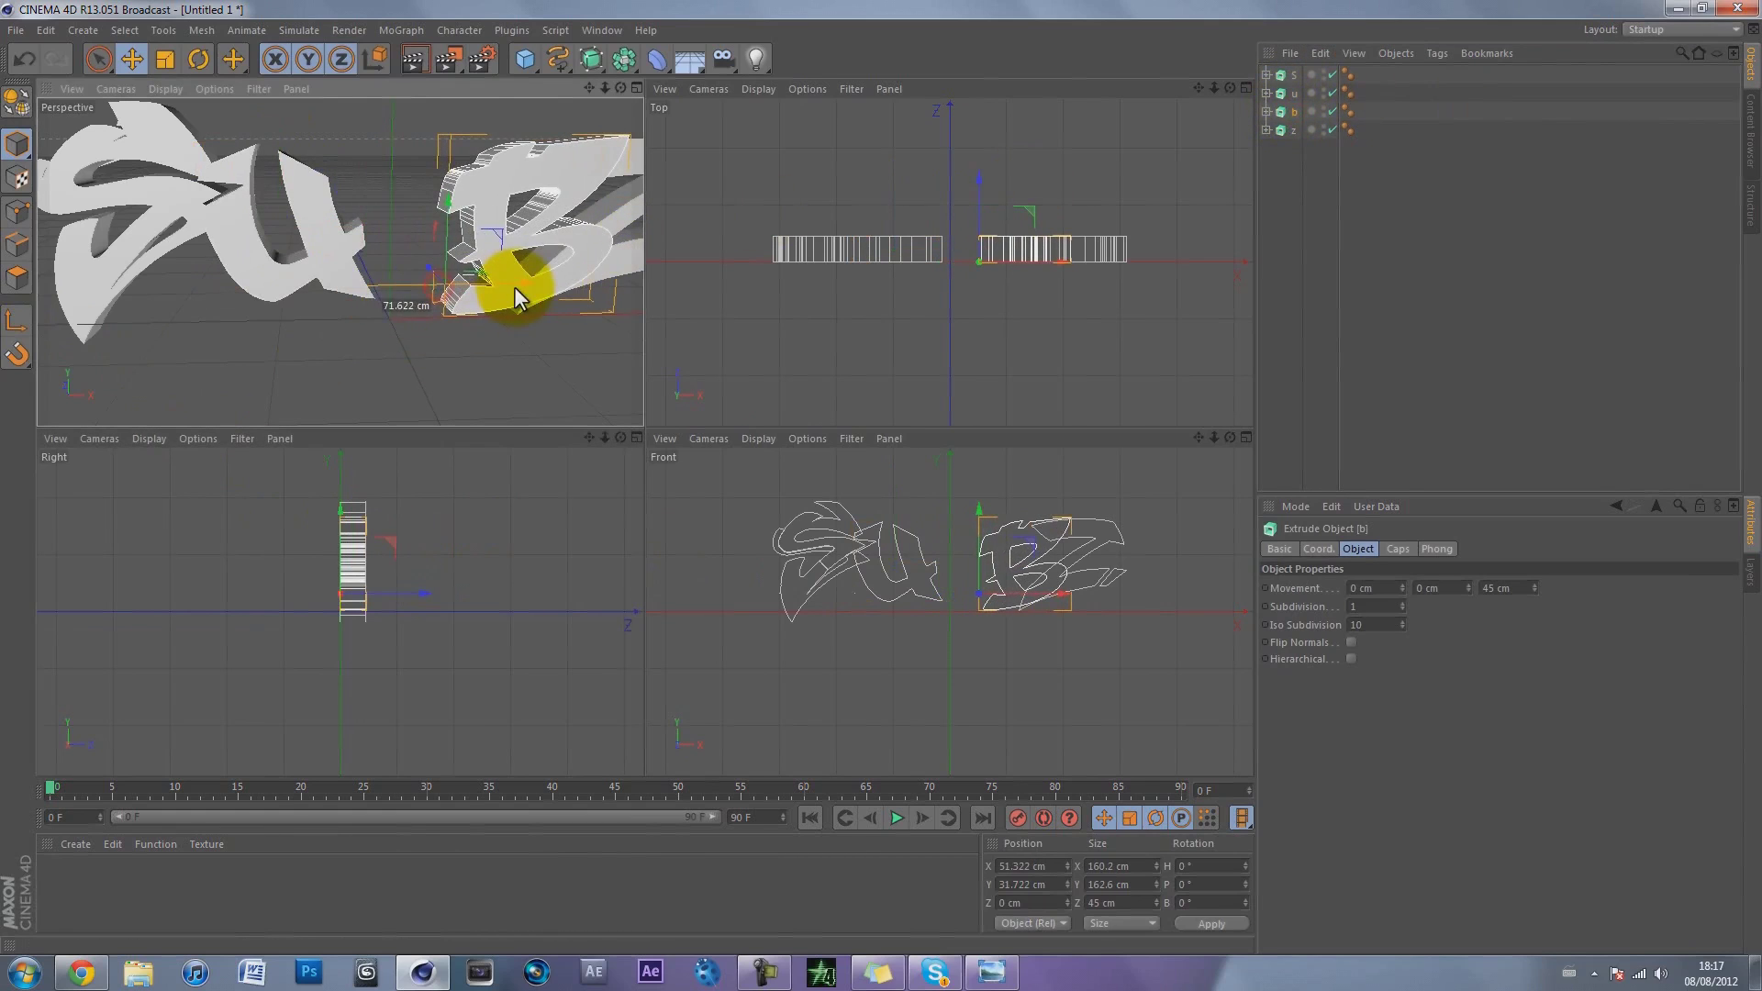
key(ctrl+z)
click(17, 322)
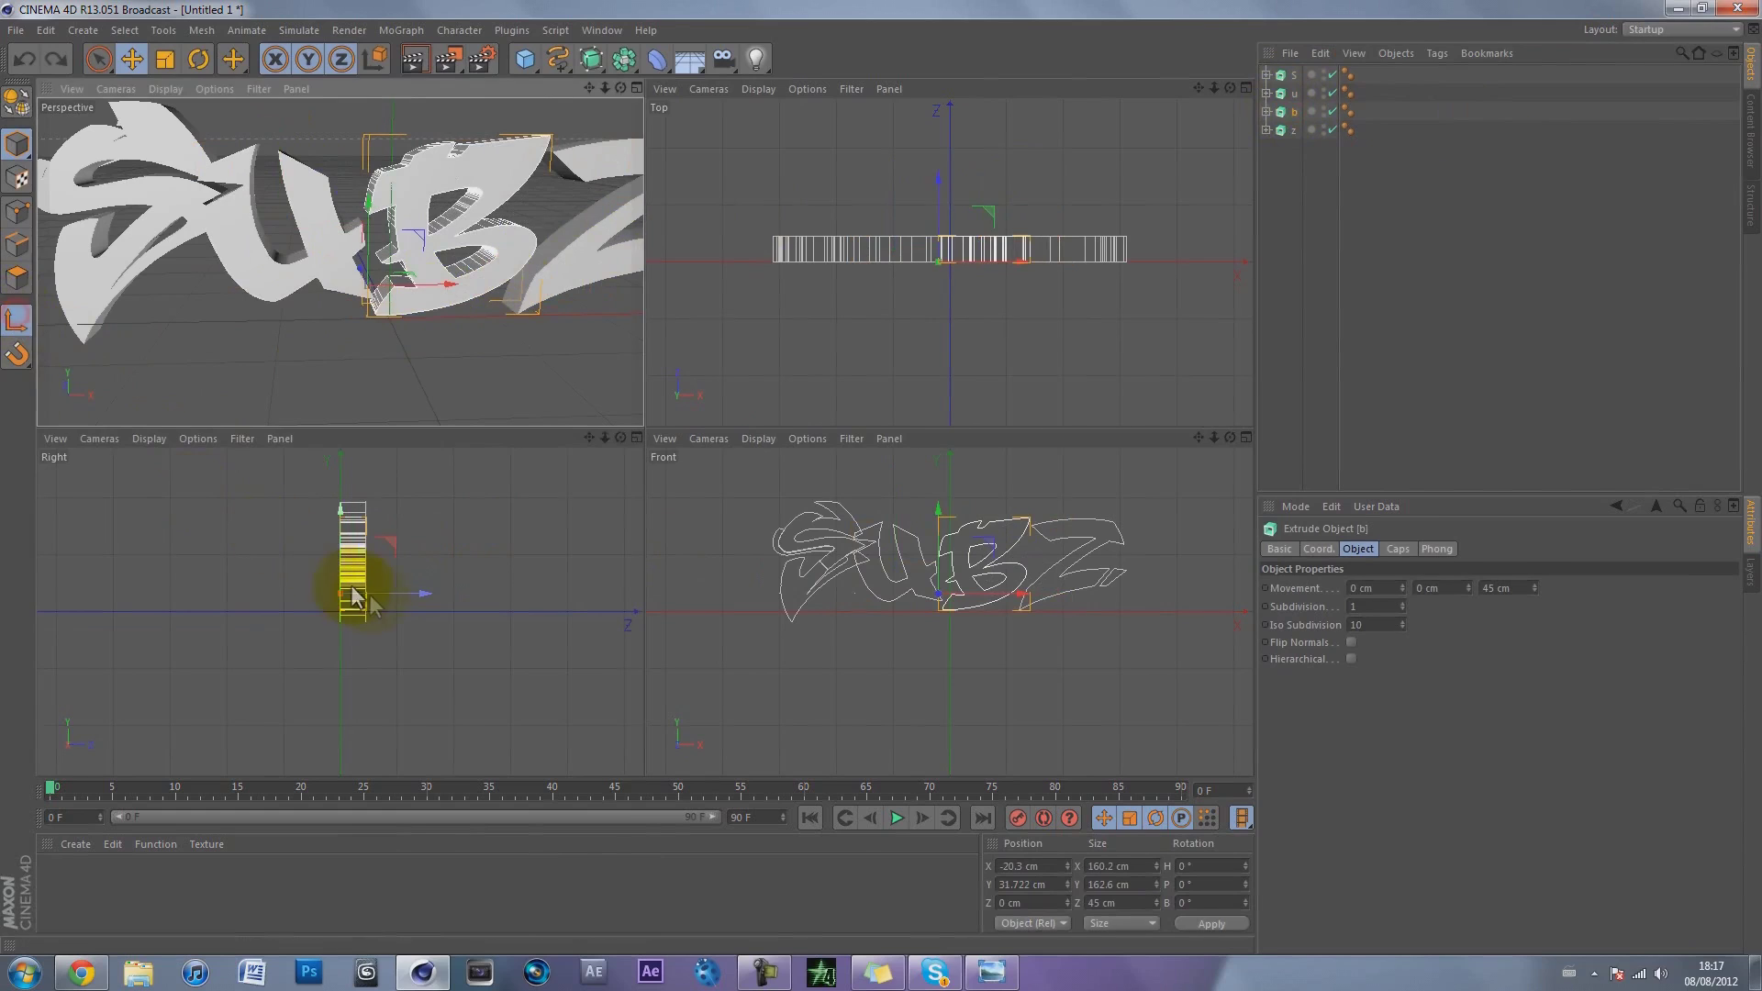
drag(393, 595, 353, 503)
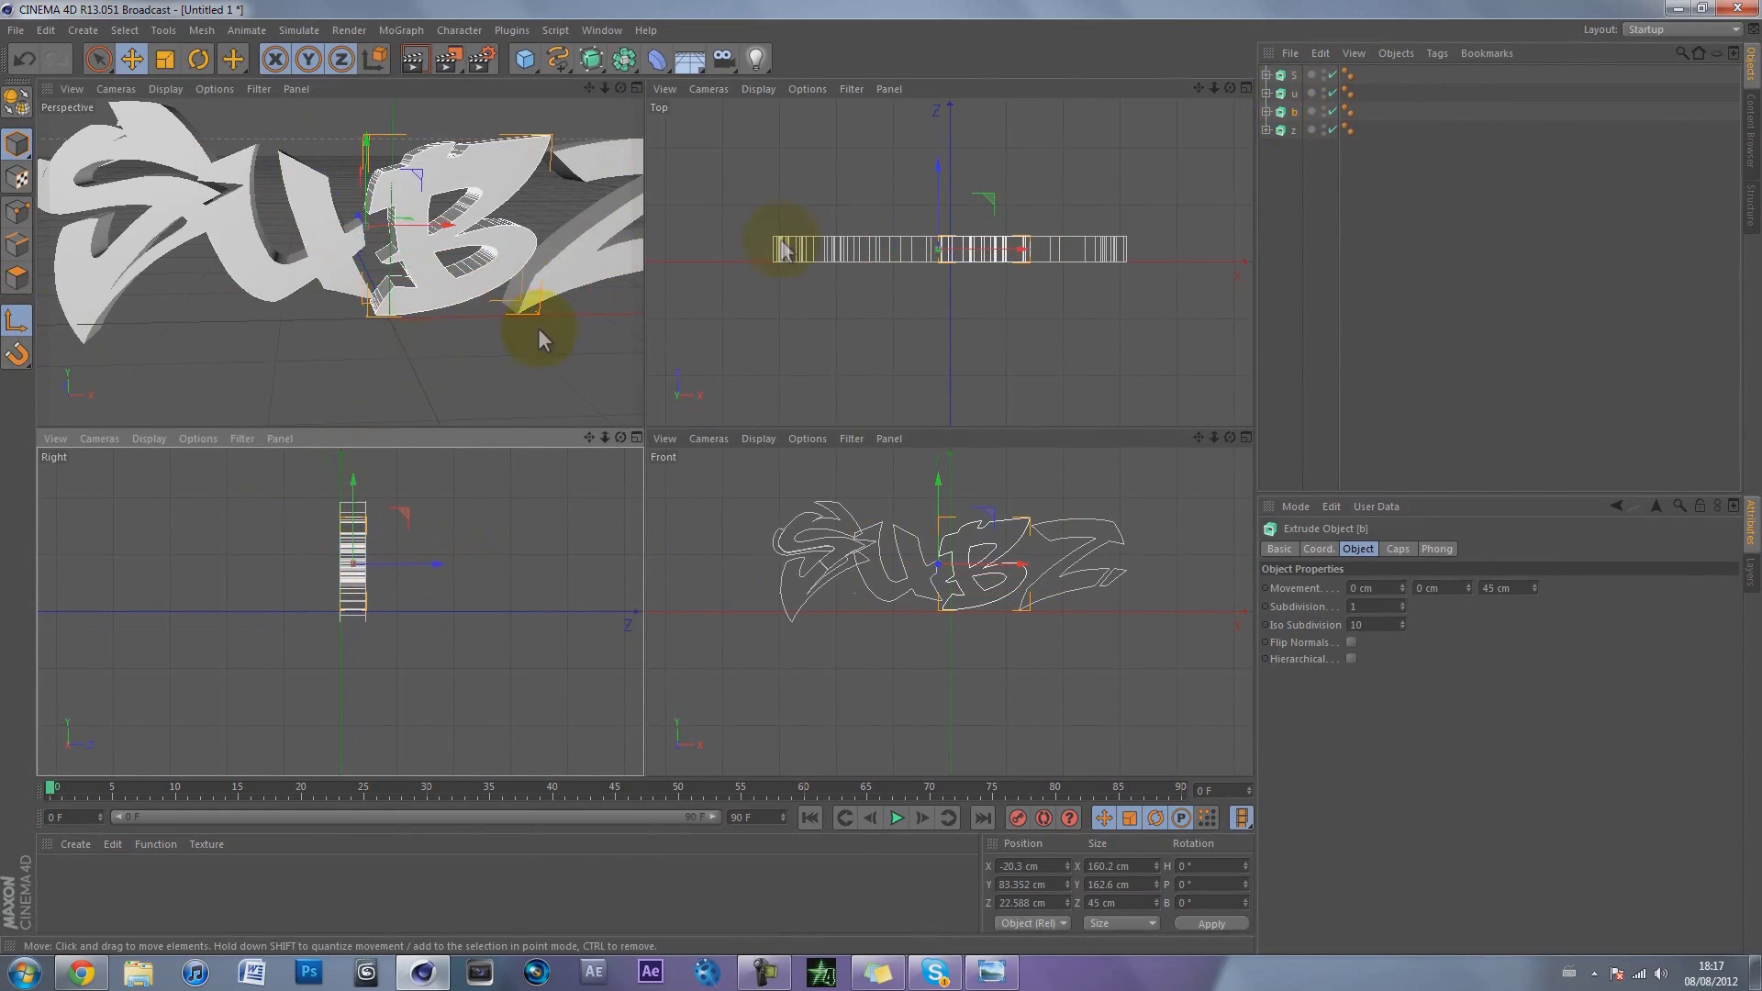
drag(988, 565, 1033, 558)
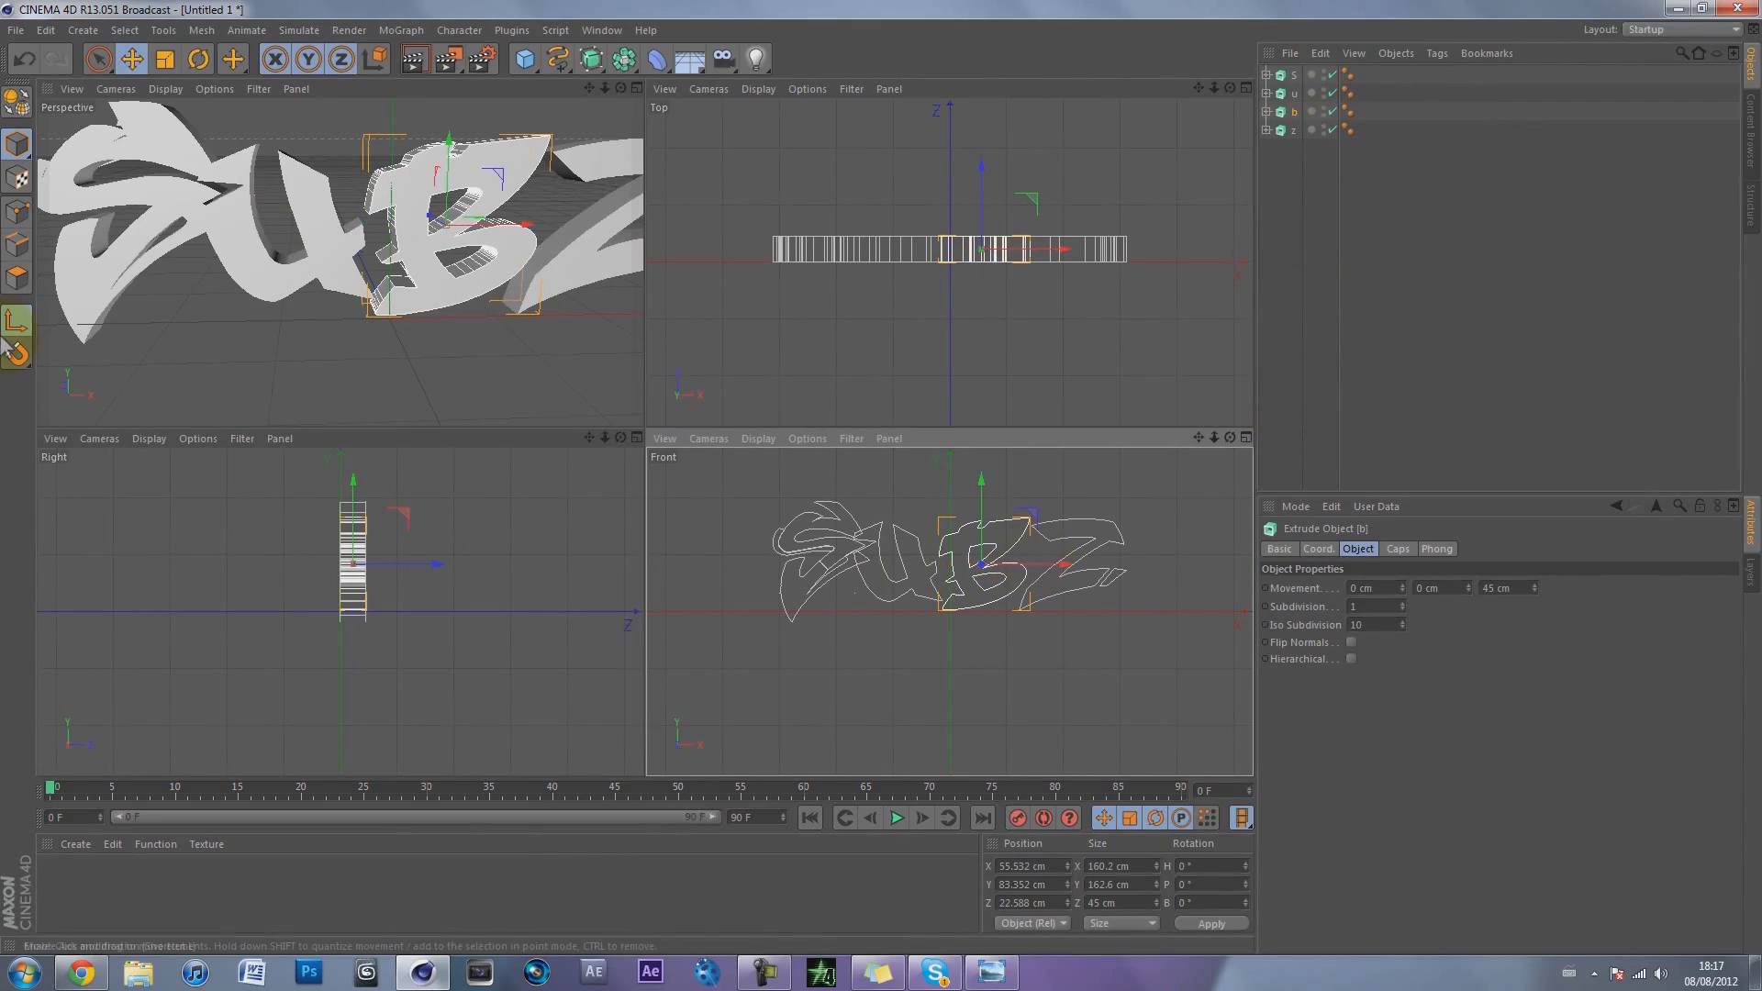
Step: Centre the axis of the letter Z within its shape, at about X 218, Y 87, Z 21 cm
click(1281, 130)
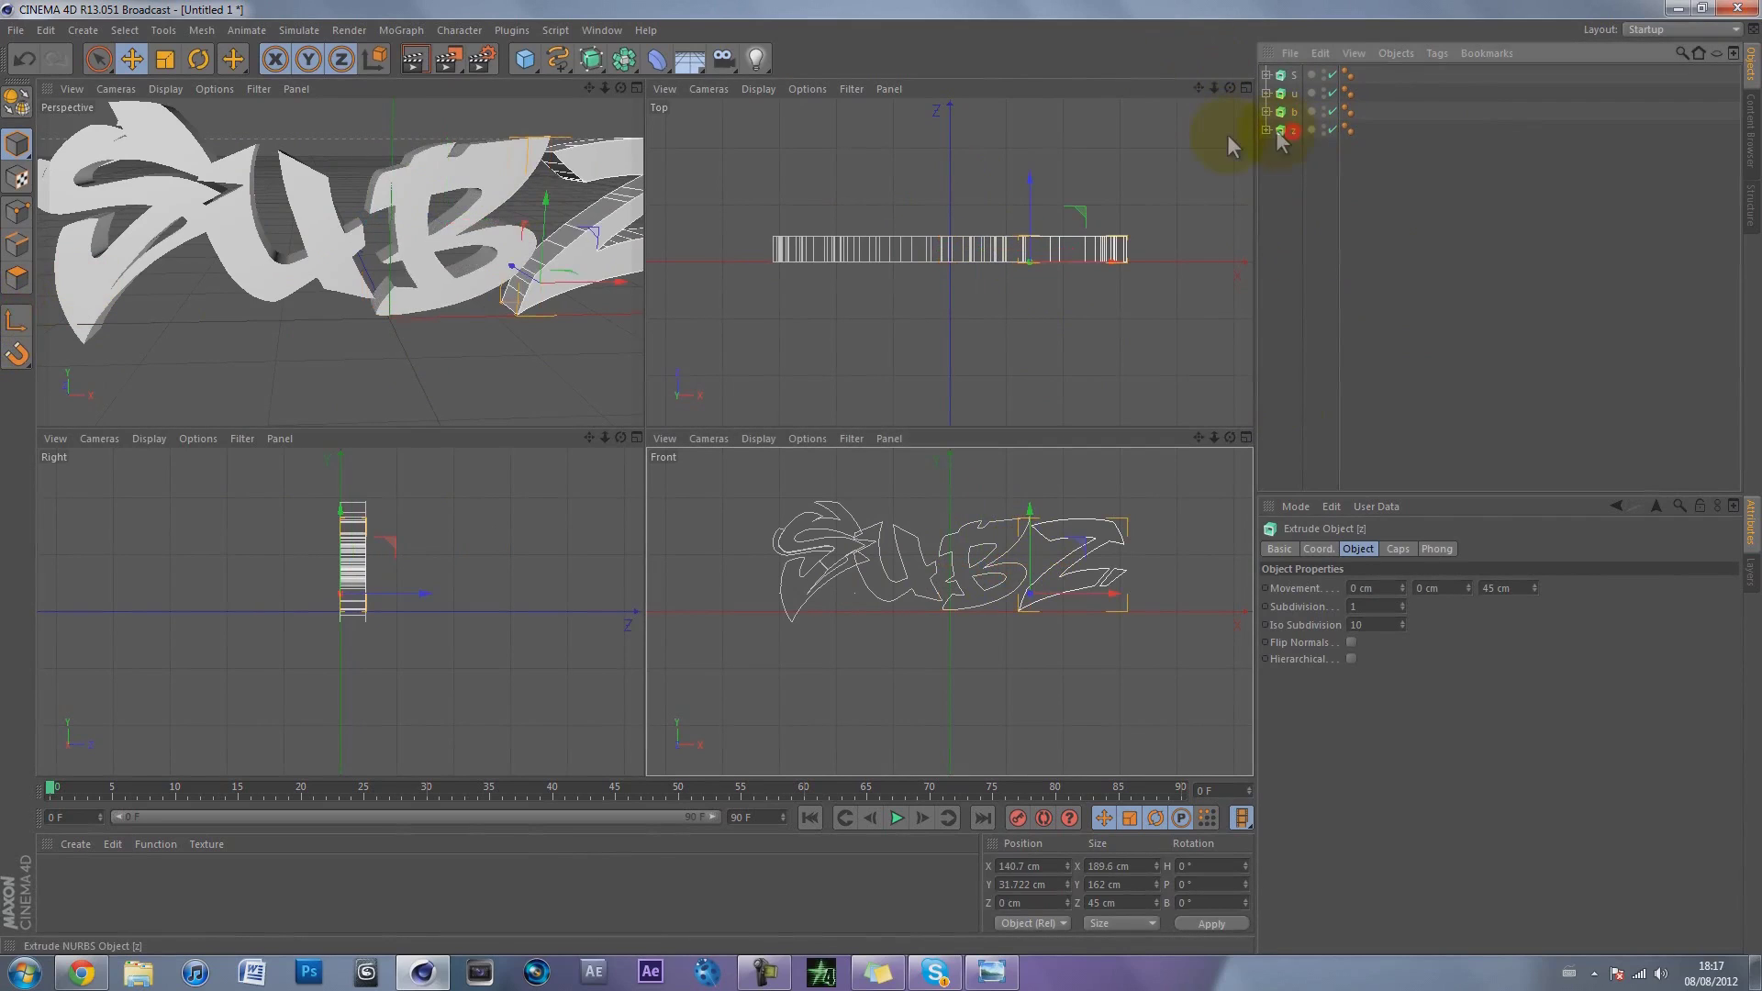
click(11, 323)
drag(1081, 592, 1121, 591)
drag(1072, 508, 1121, 555)
drag(460, 609, 432, 559)
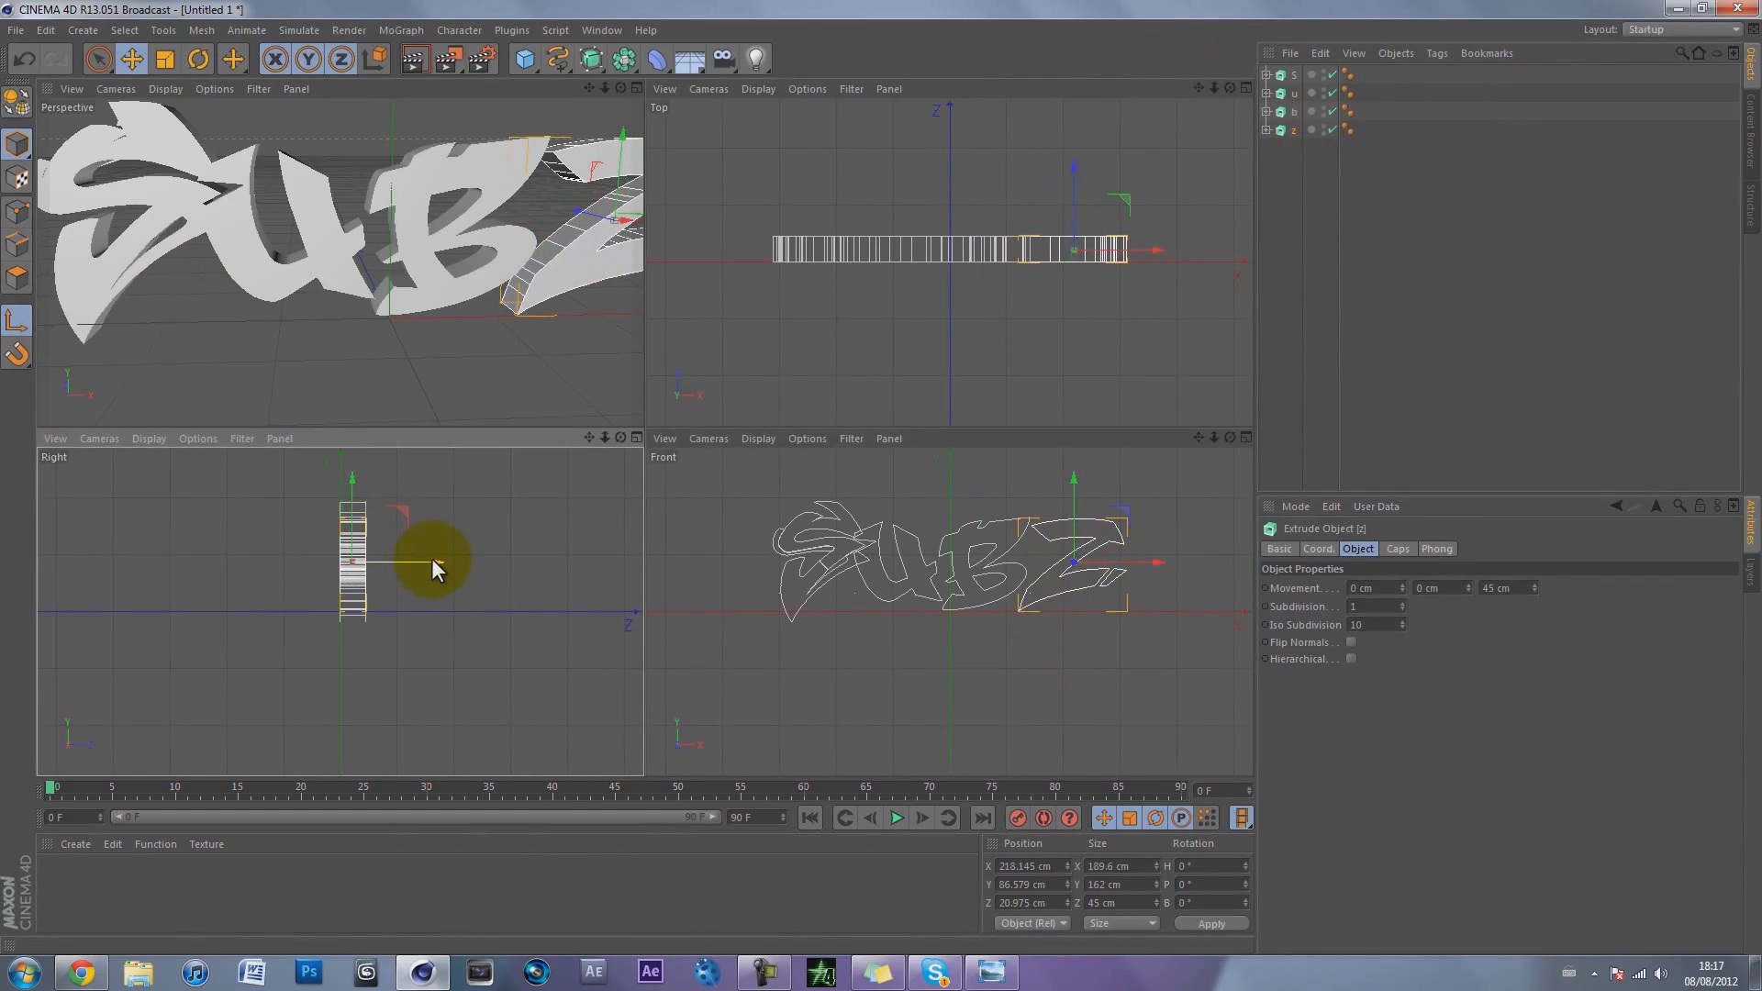
click(16, 323)
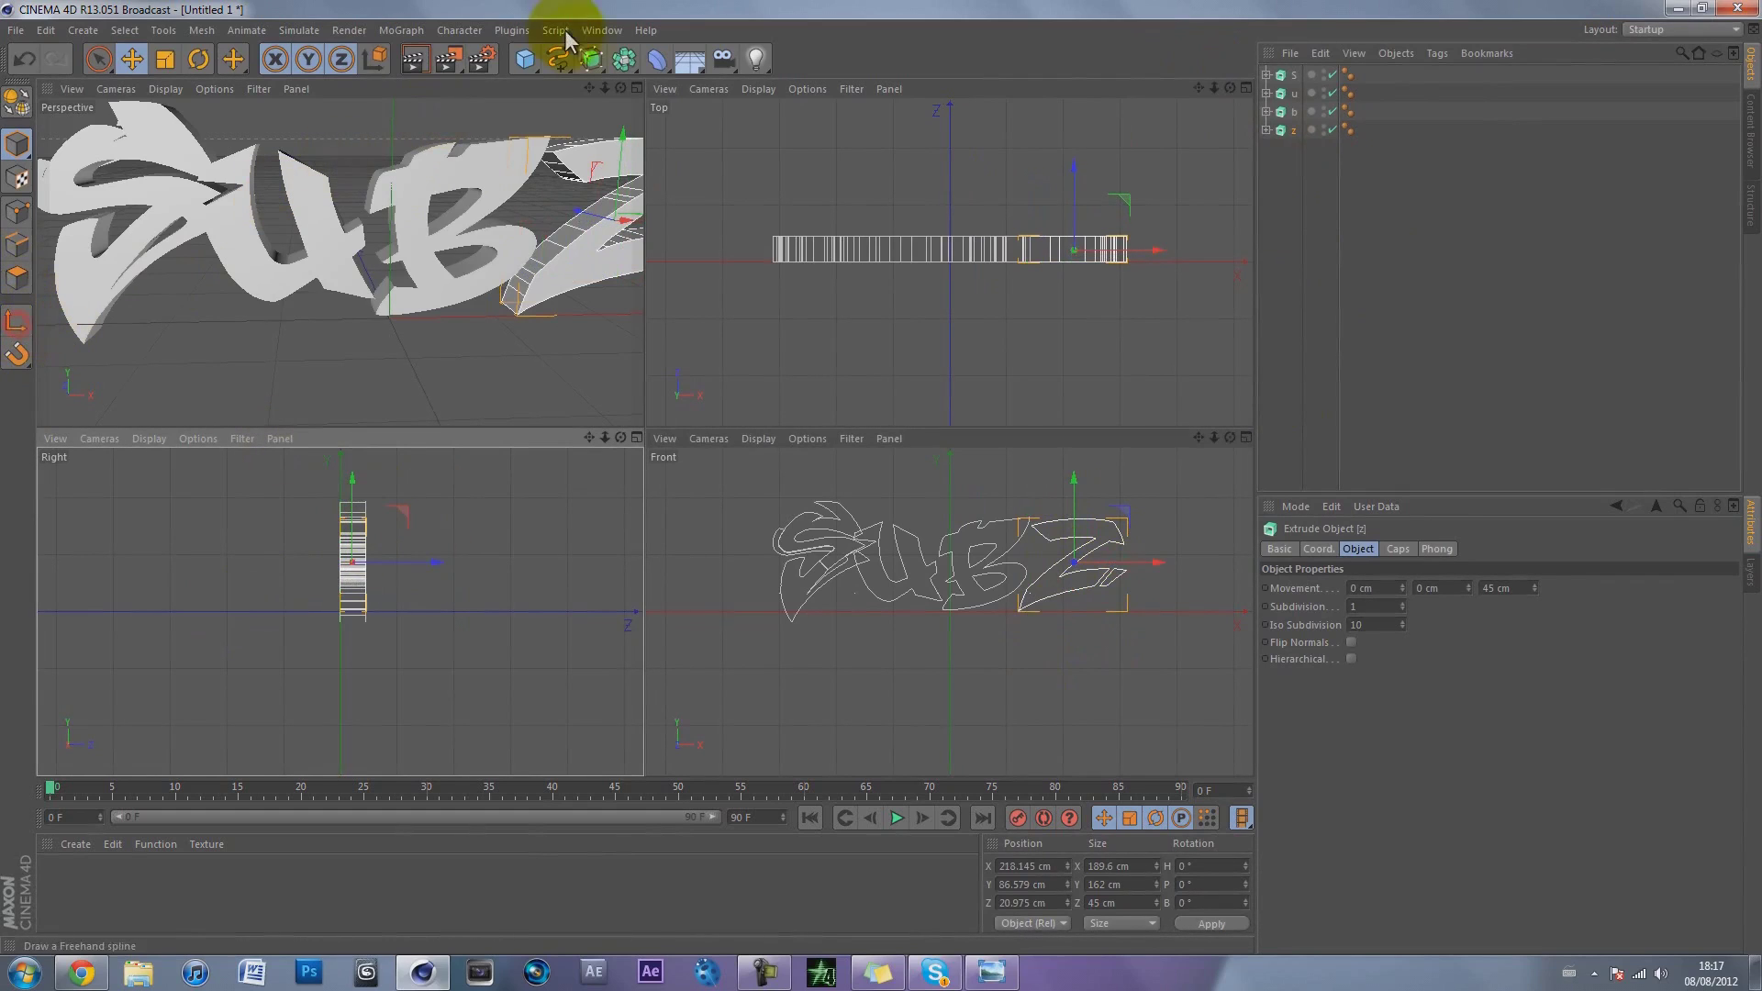
Step: Maximize the perspective view and check the axis placement of each letter in turn
click(636, 87)
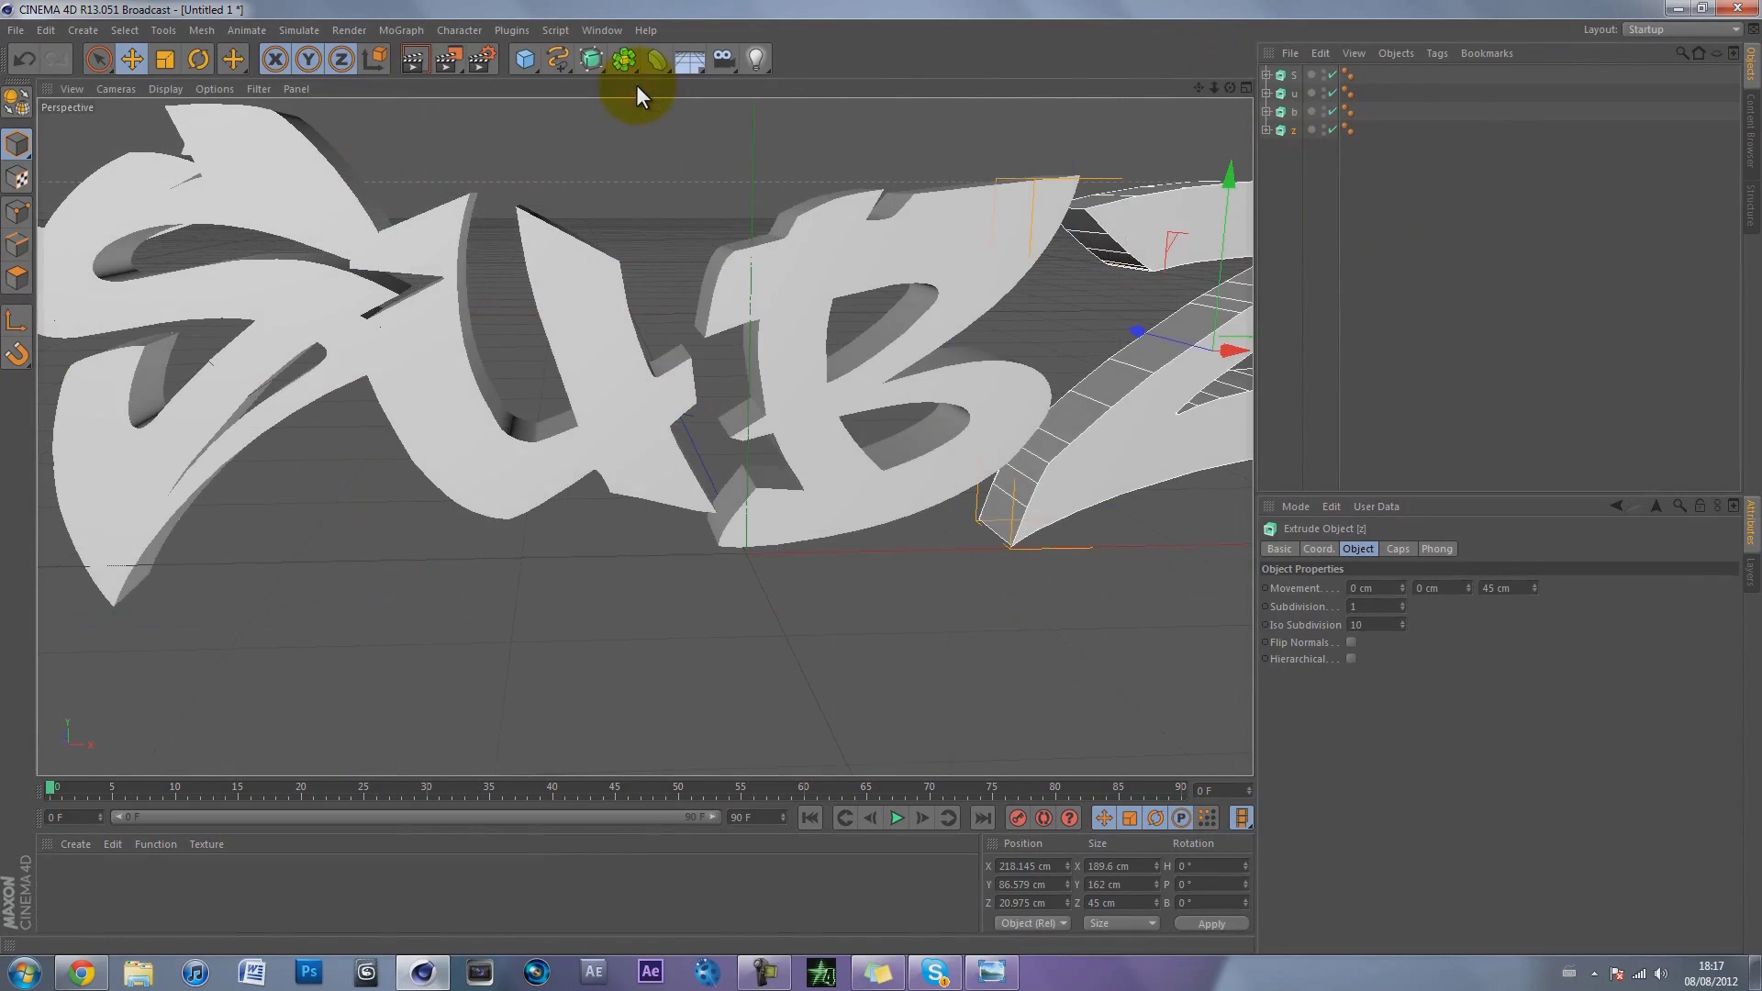
scroll(879, 477, down, 6)
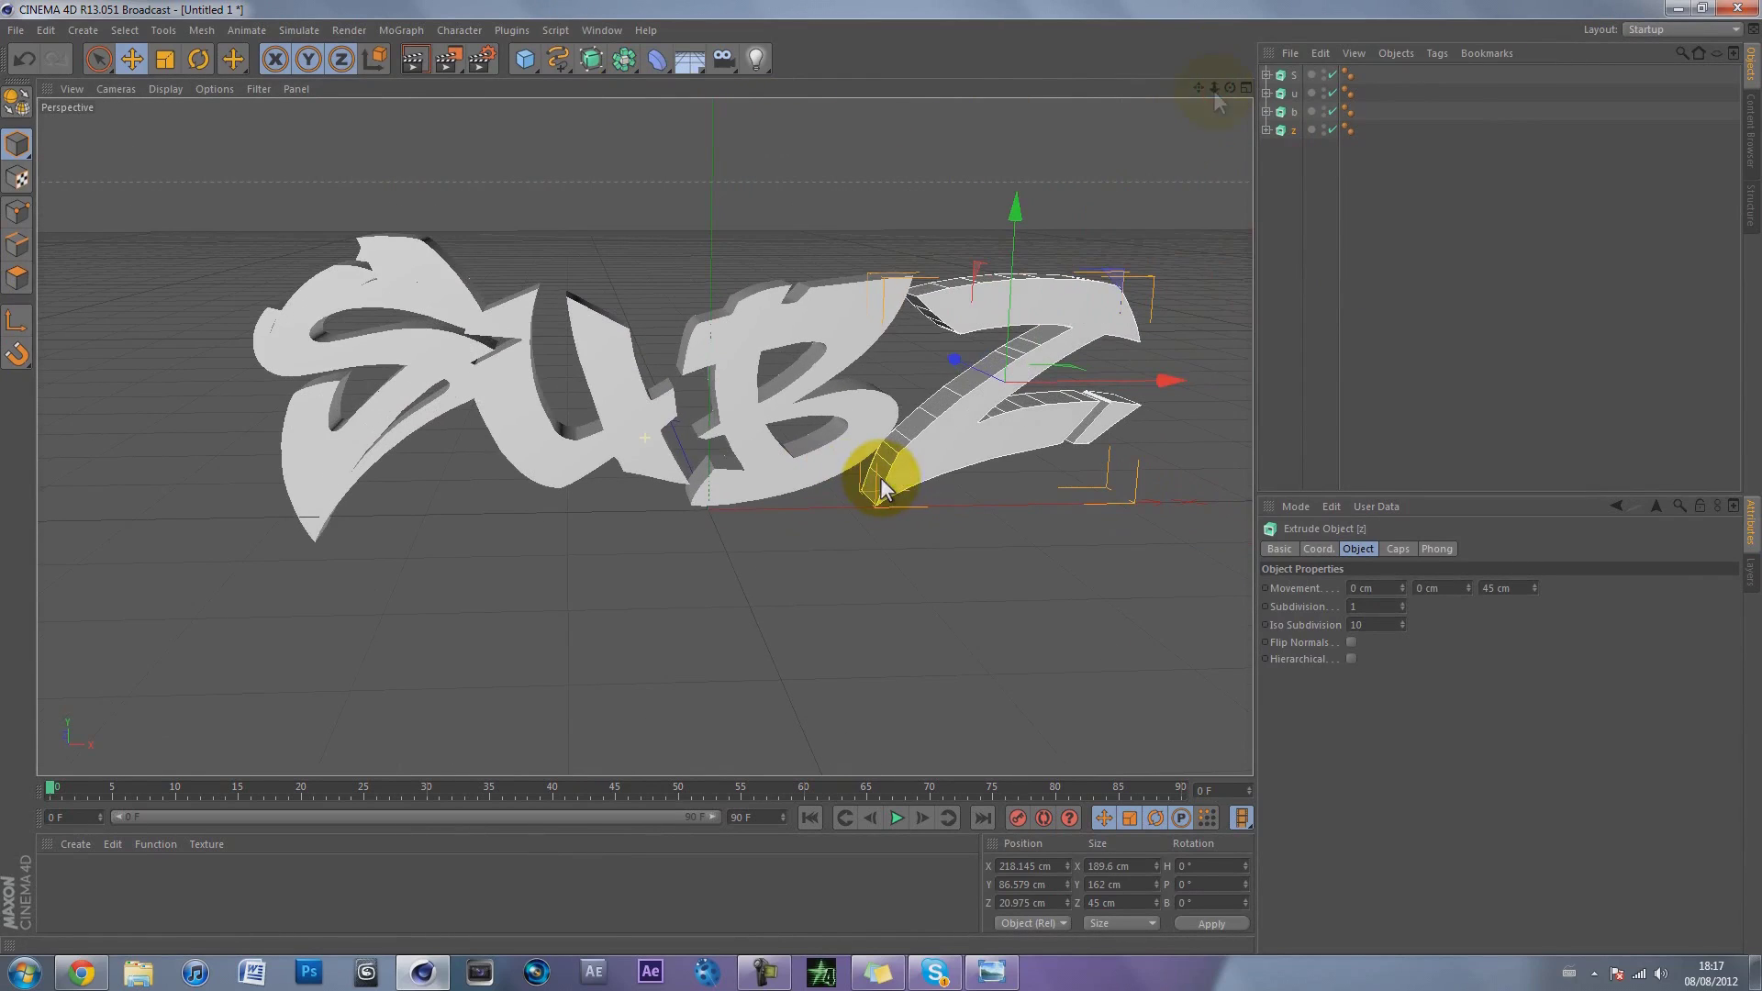
click(1294, 113)
click(1292, 92)
click(1292, 75)
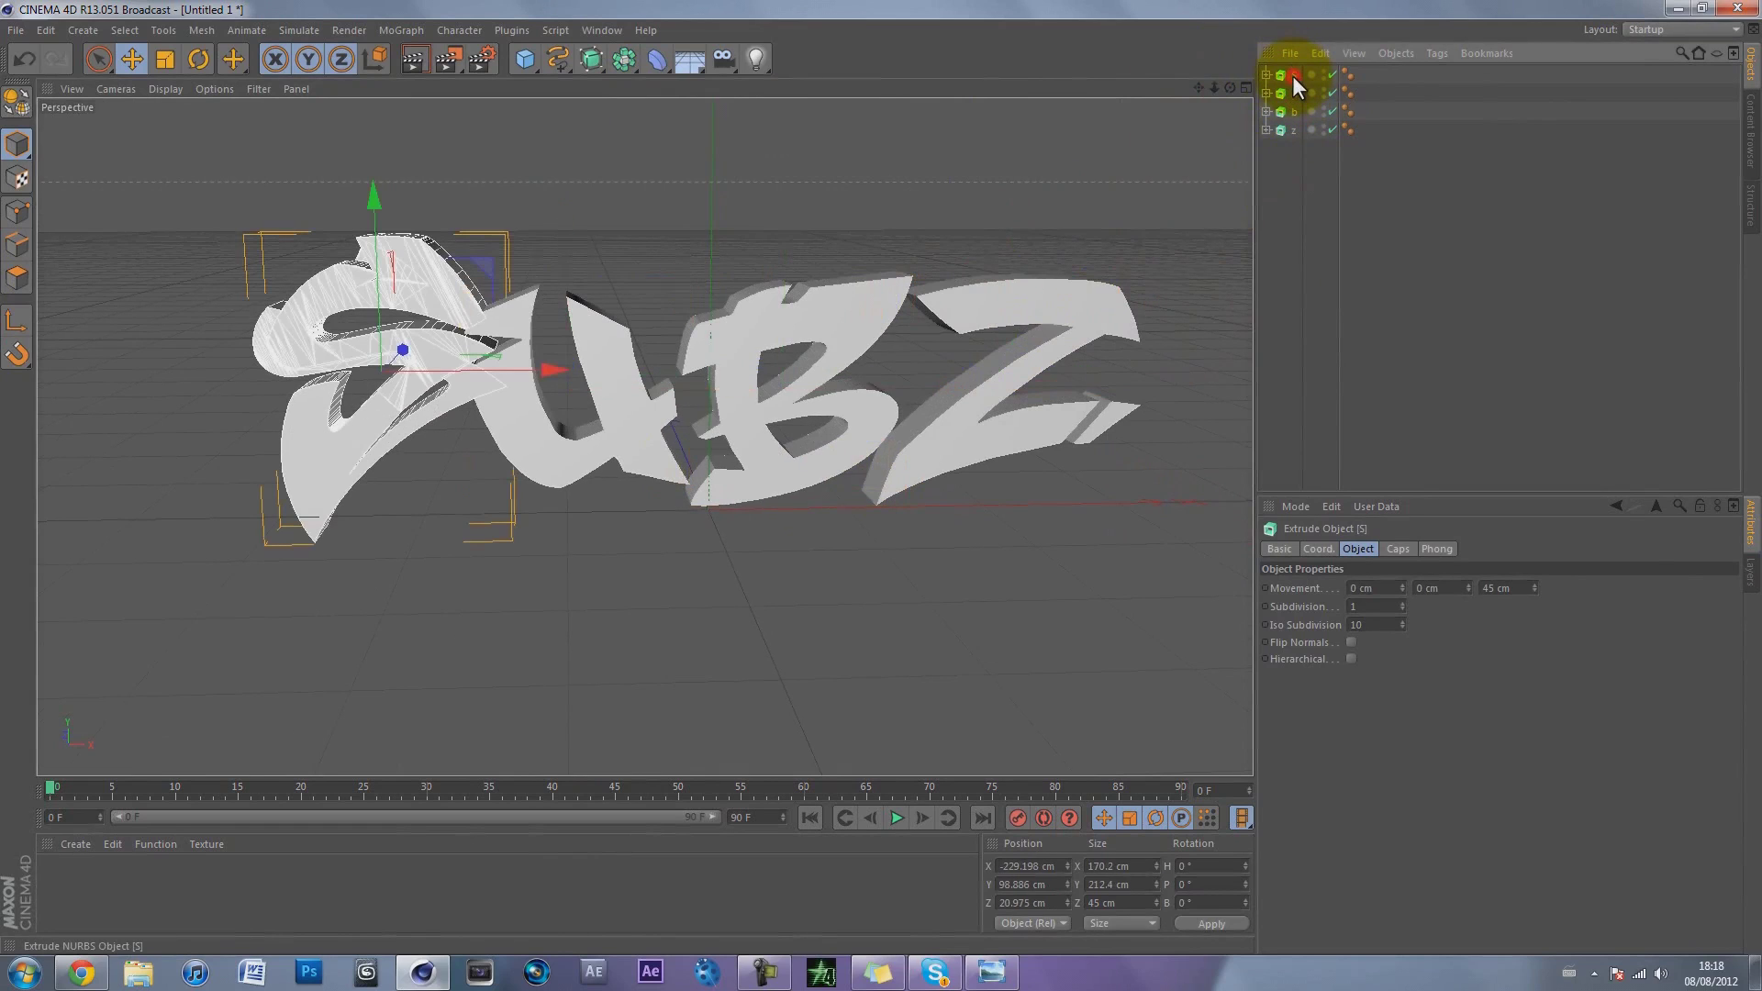
click(1301, 219)
drag(1231, 88, 865, 471)
drag(1231, 88, 879, 479)
click(1294, 130)
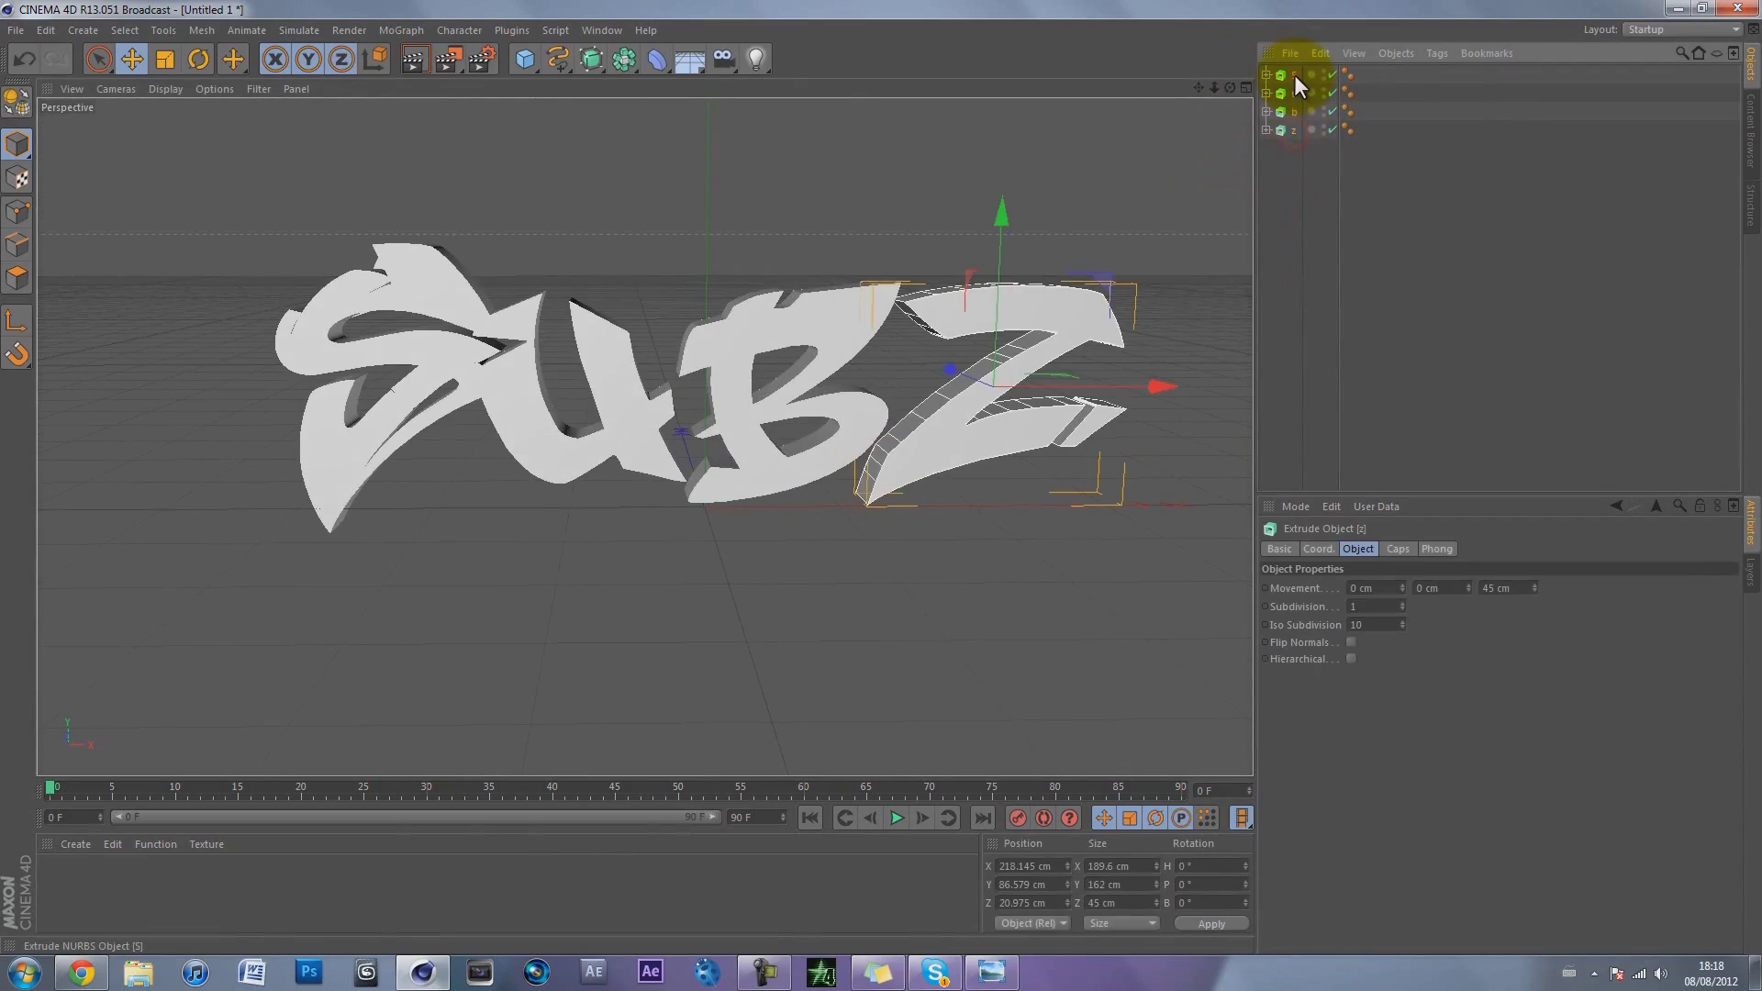
Step: Rotate the letter S to a heading of about 19°, pitch of about 5° and bank of about 9.5°
click(1294, 75)
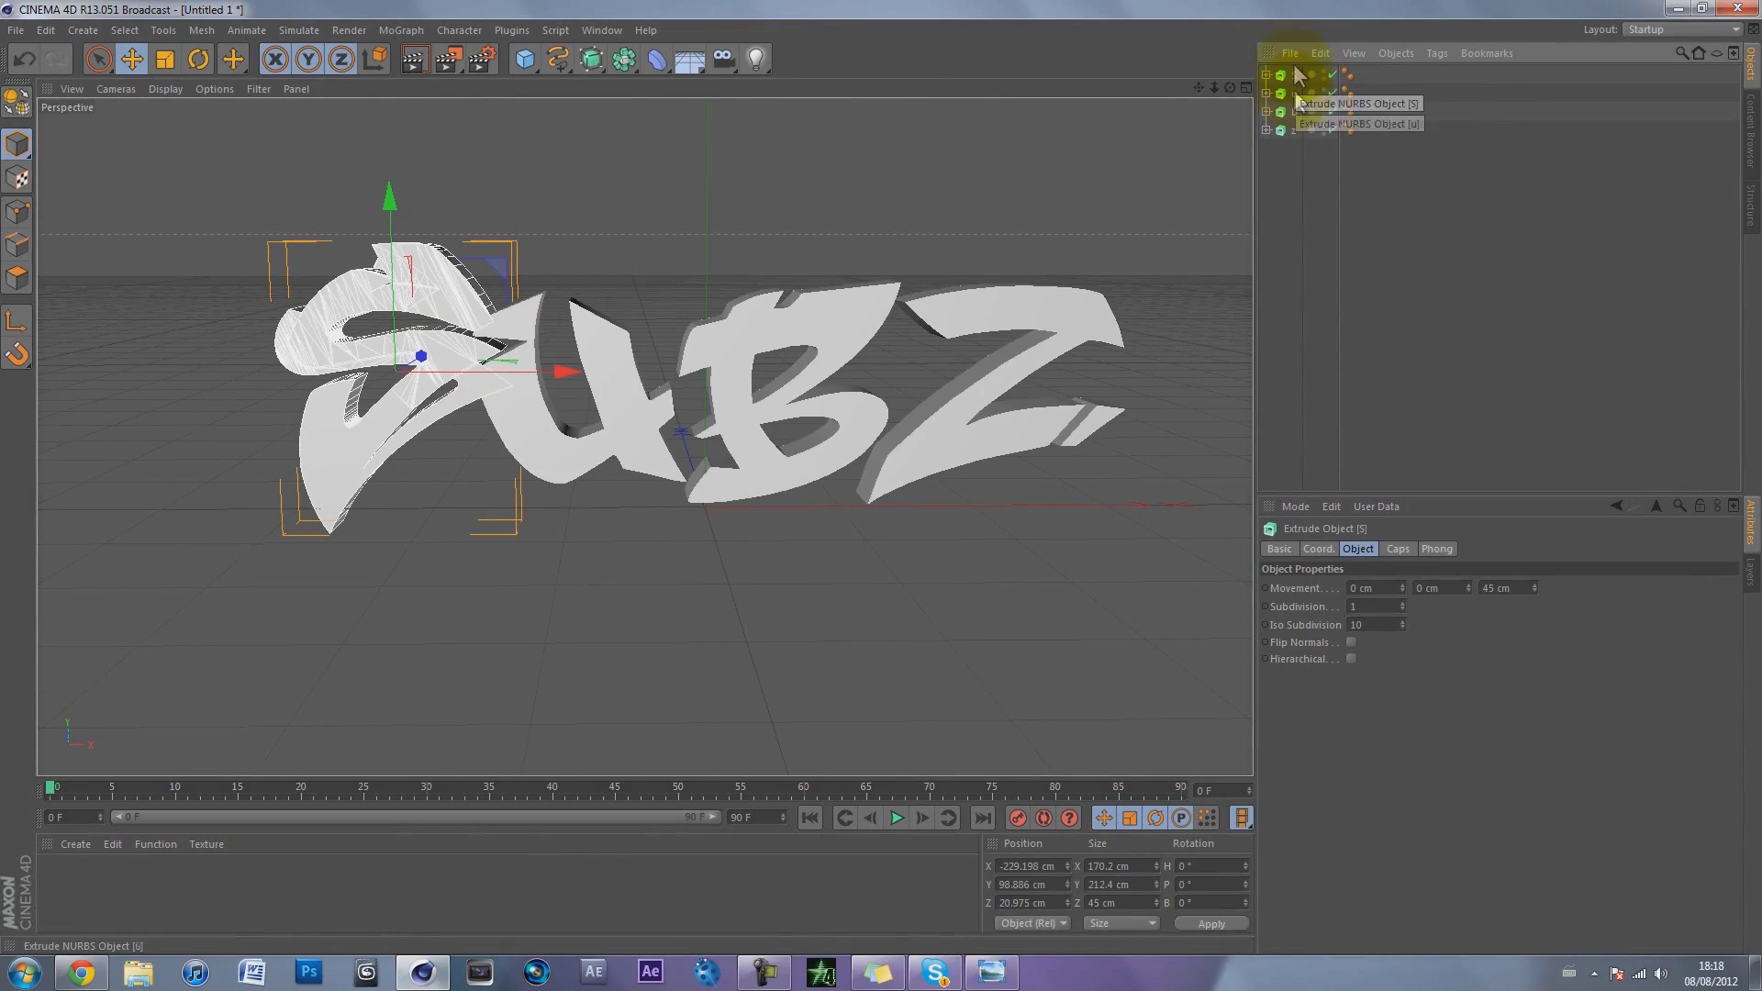
key(r)
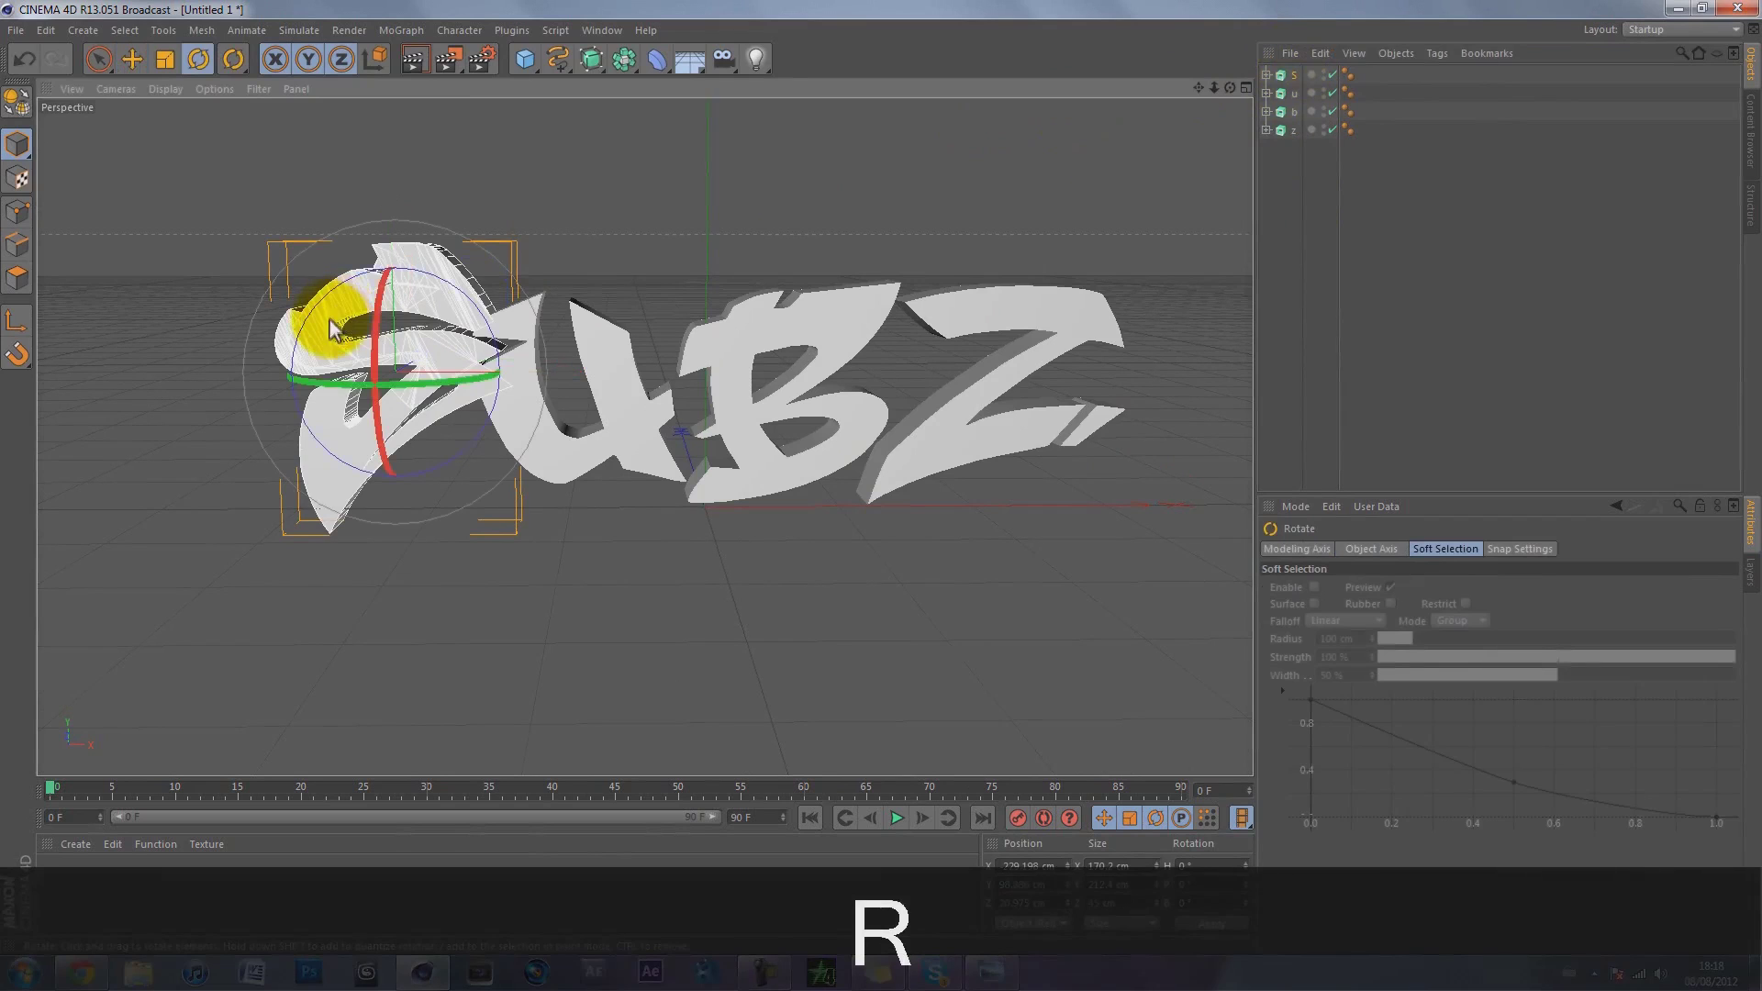
drag(342, 321, 555, 338)
Step: Move the letter U to about X -115, Y 78, Z 76 cm and rotate it to heading -7.4°, pitch -13.3°, bank -6.2°
click(1298, 93)
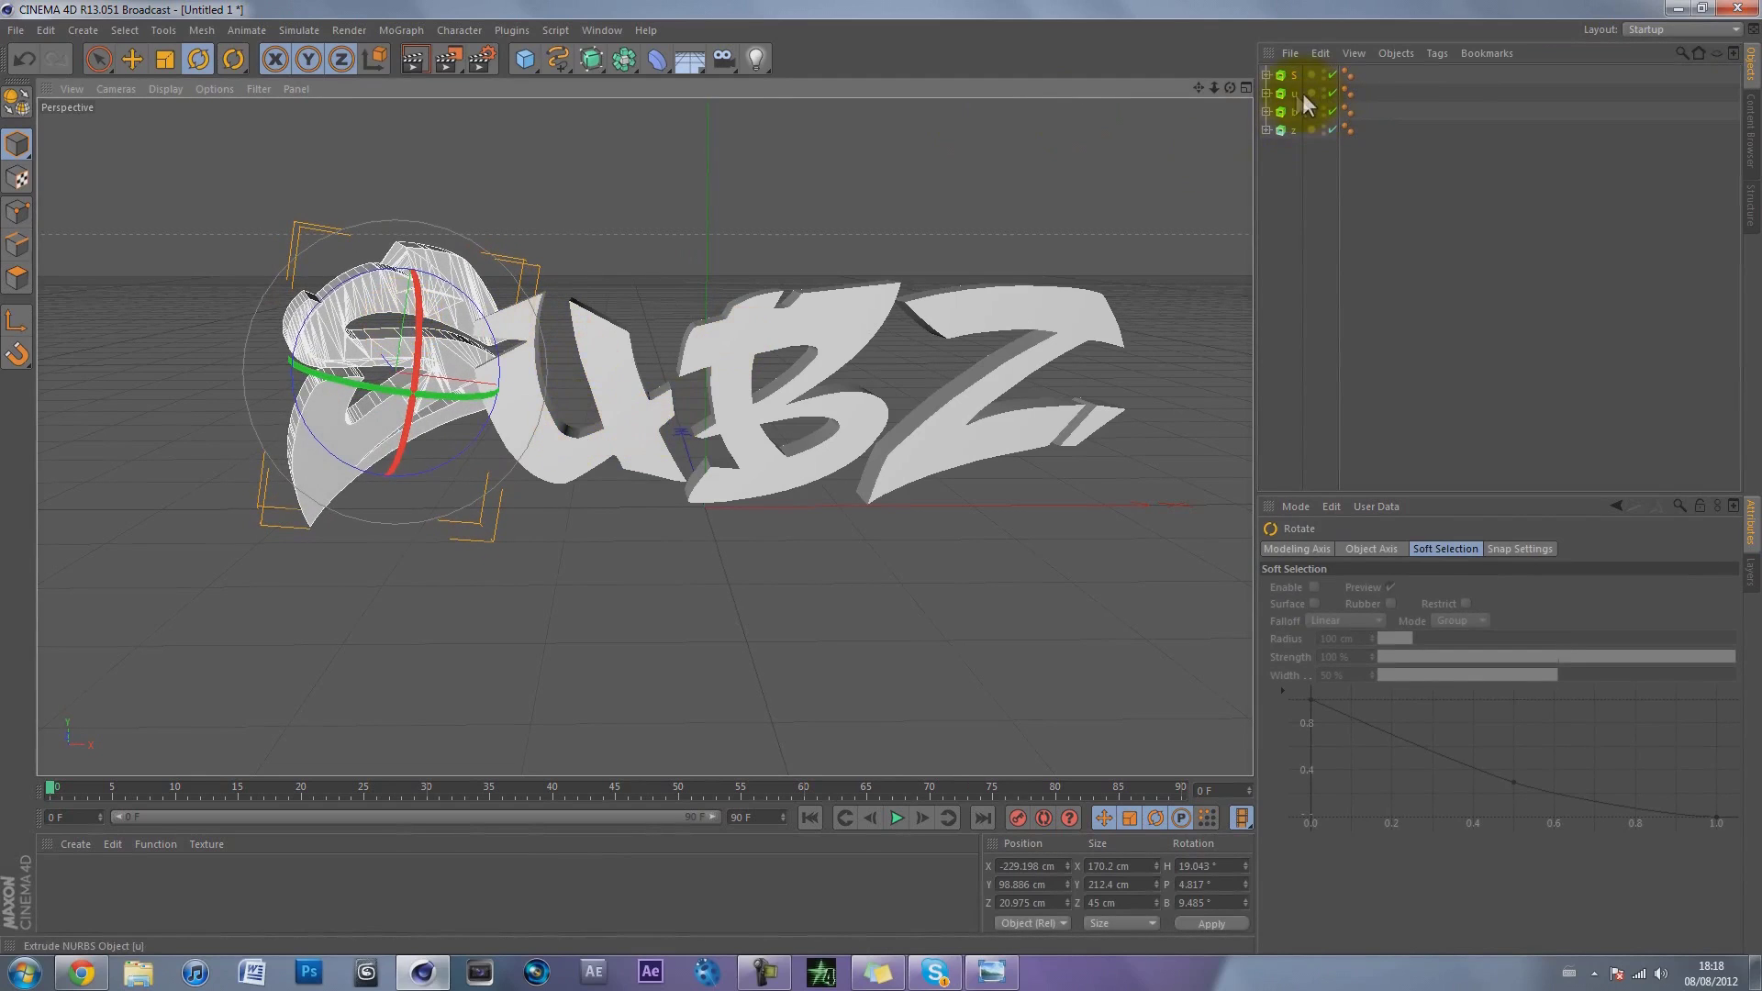
key(e)
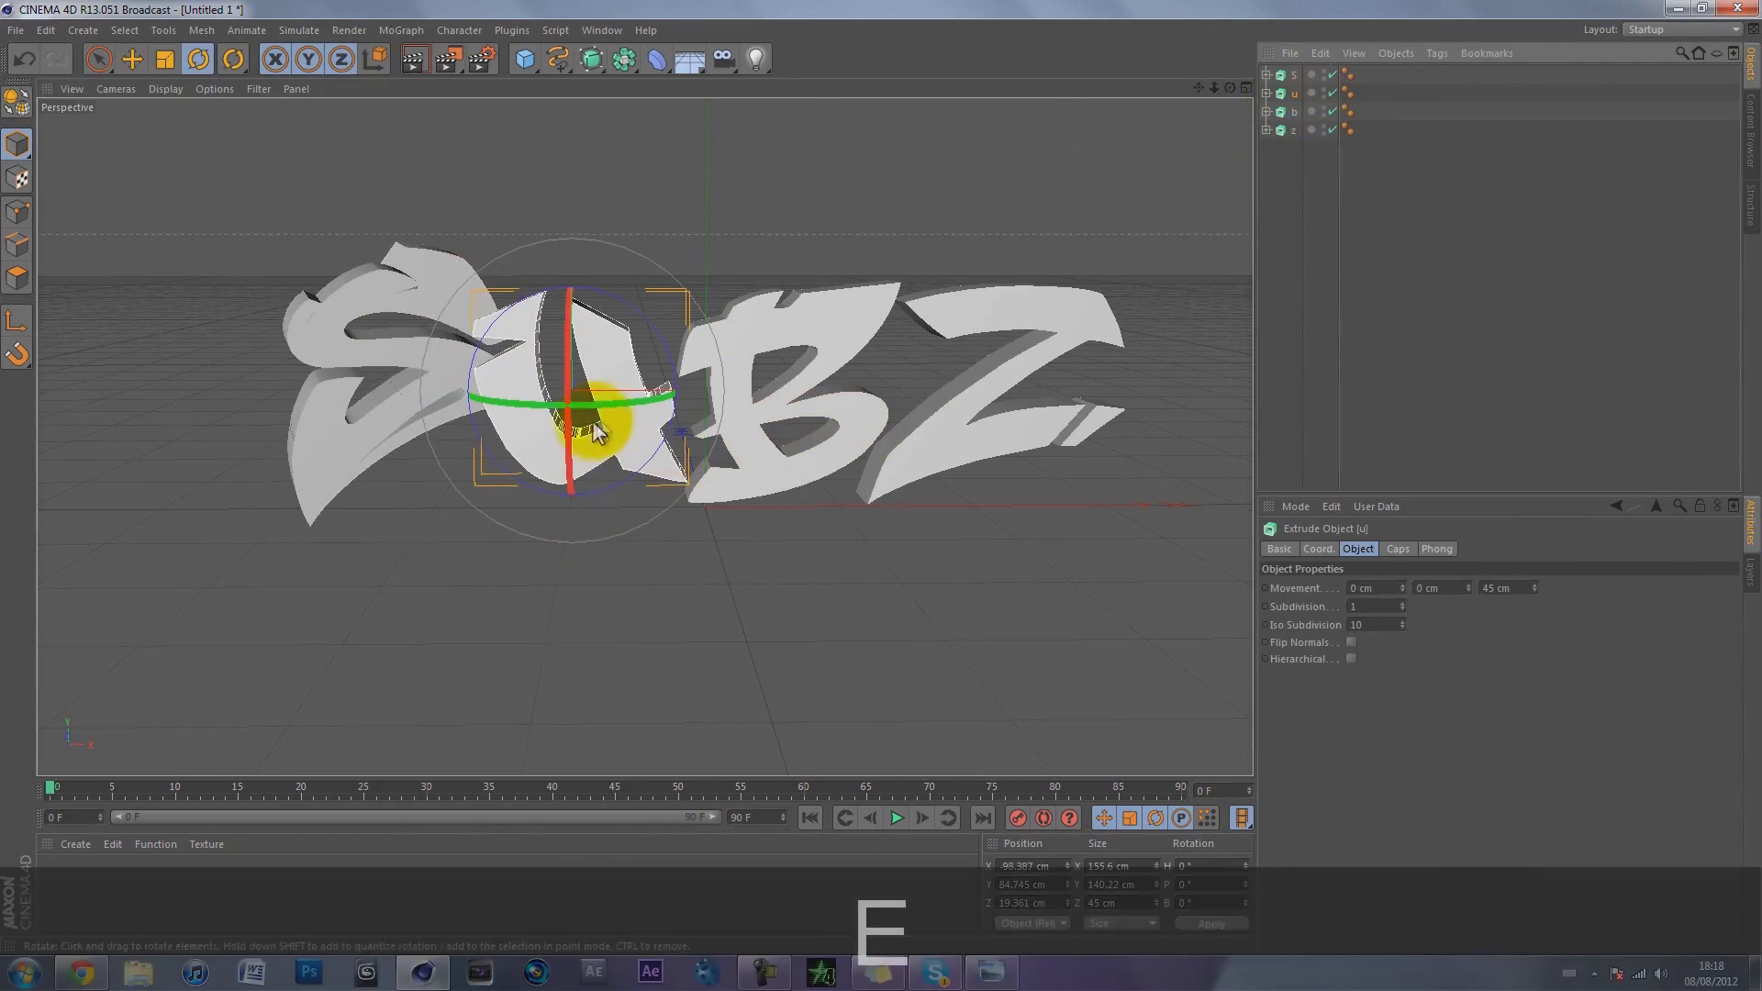
drag(672, 400, 704, 397)
key(r)
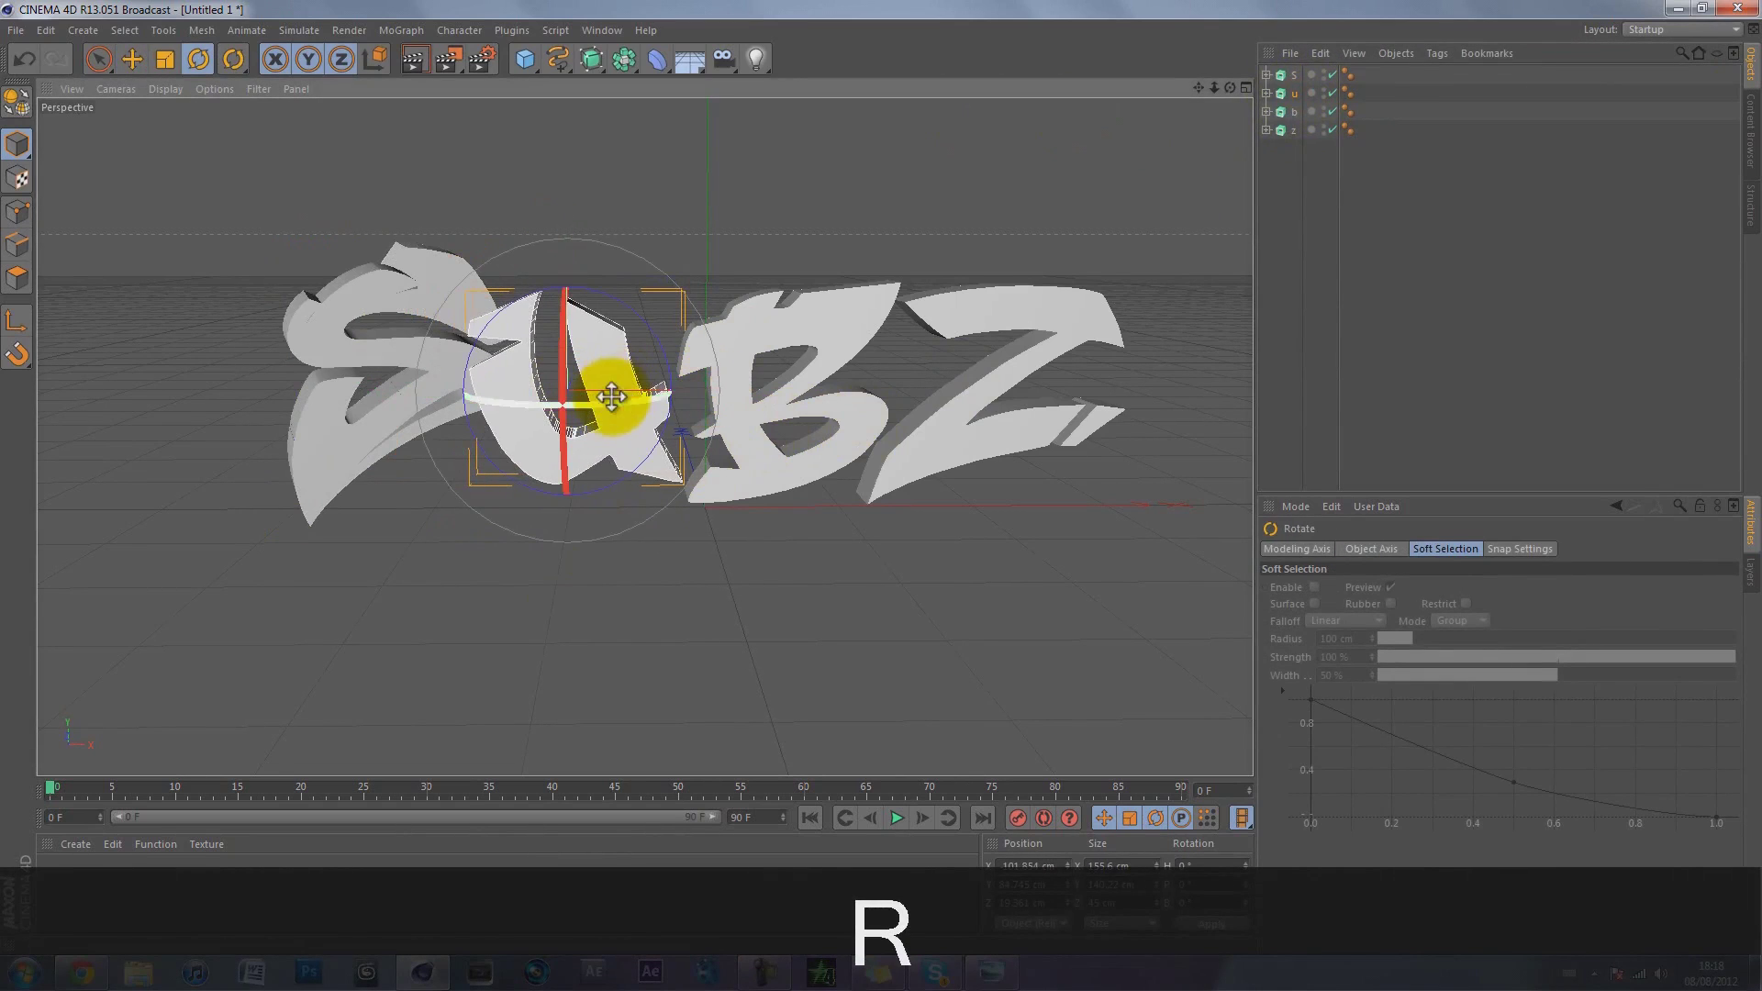
drag(615, 358, 532, 378)
key(e)
key(r)
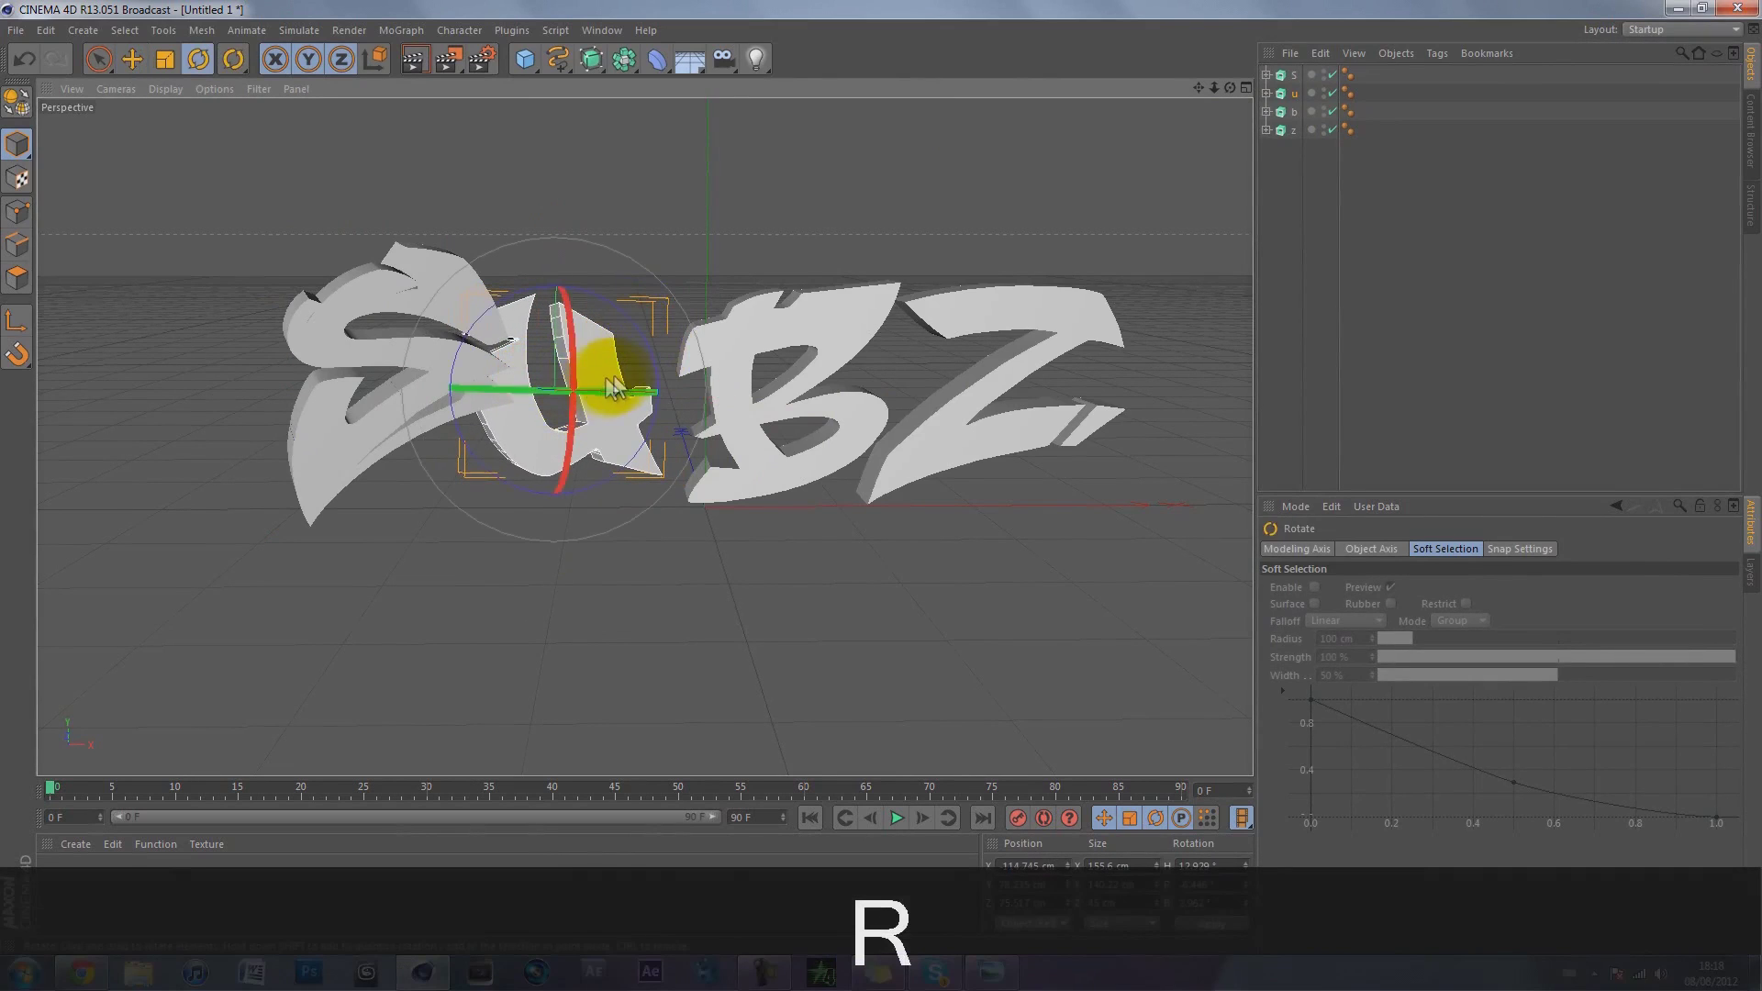
drag(636, 347, 585, 337)
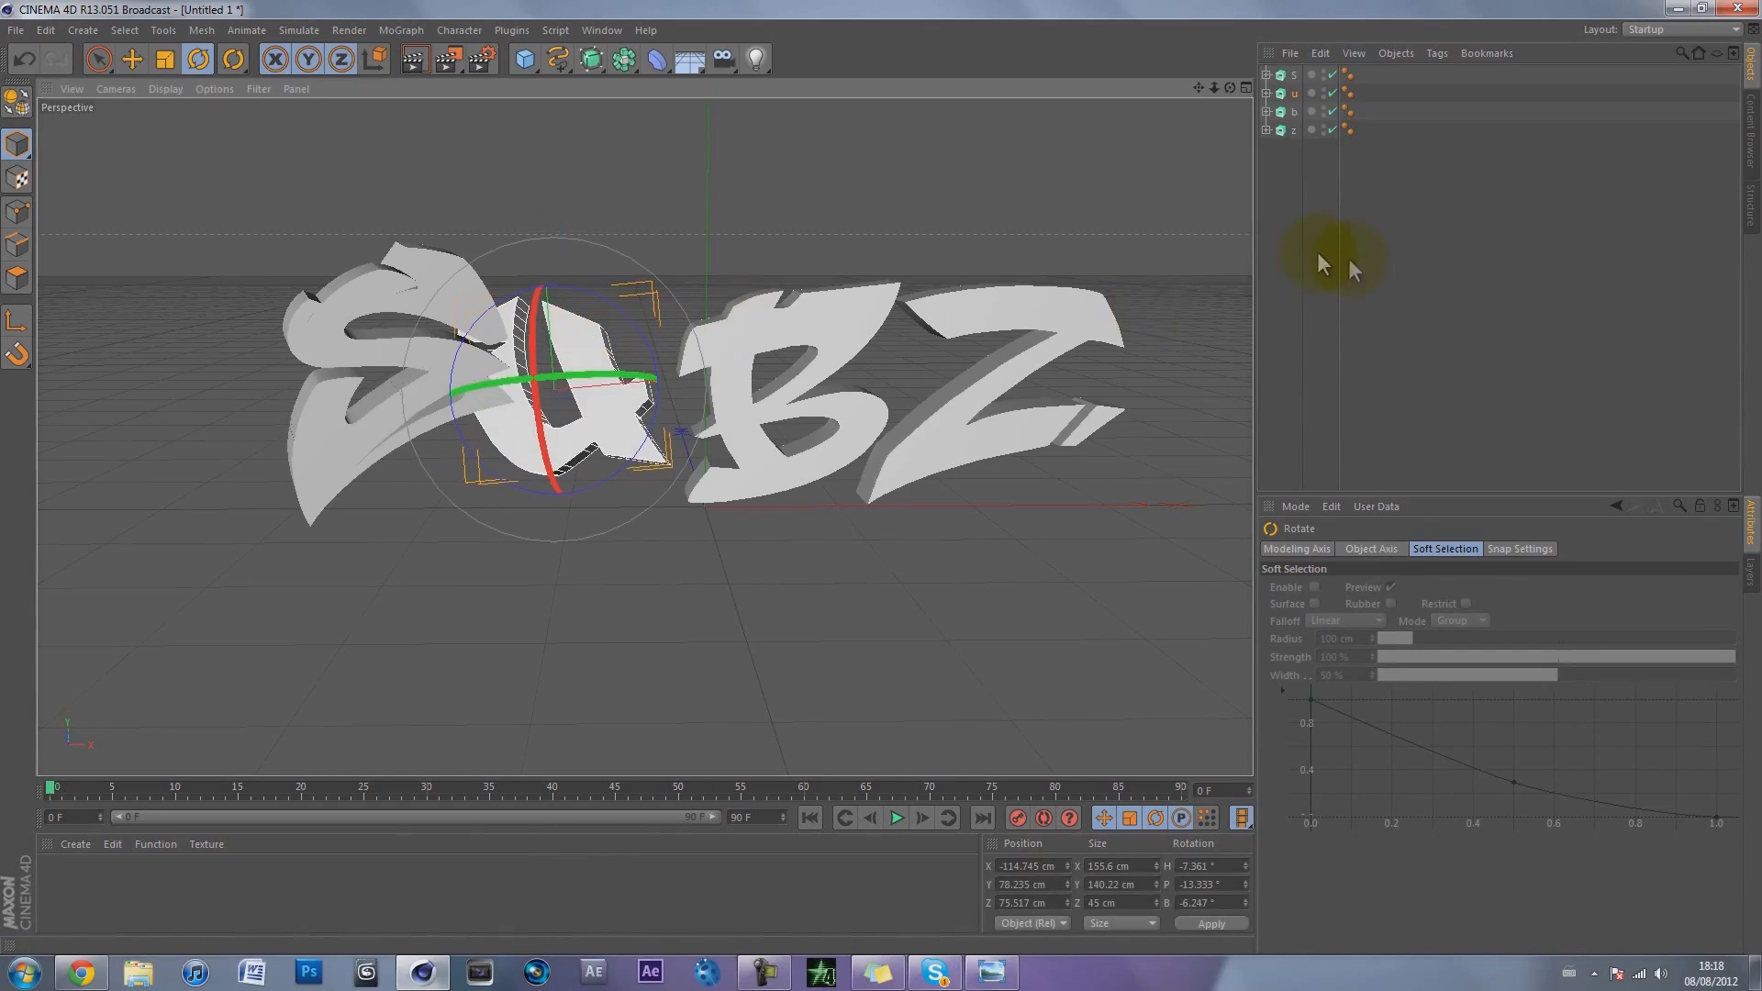
Step: Move the letter B beside the U, to about X -22 cm, and tilt it slightly
click(1294, 112)
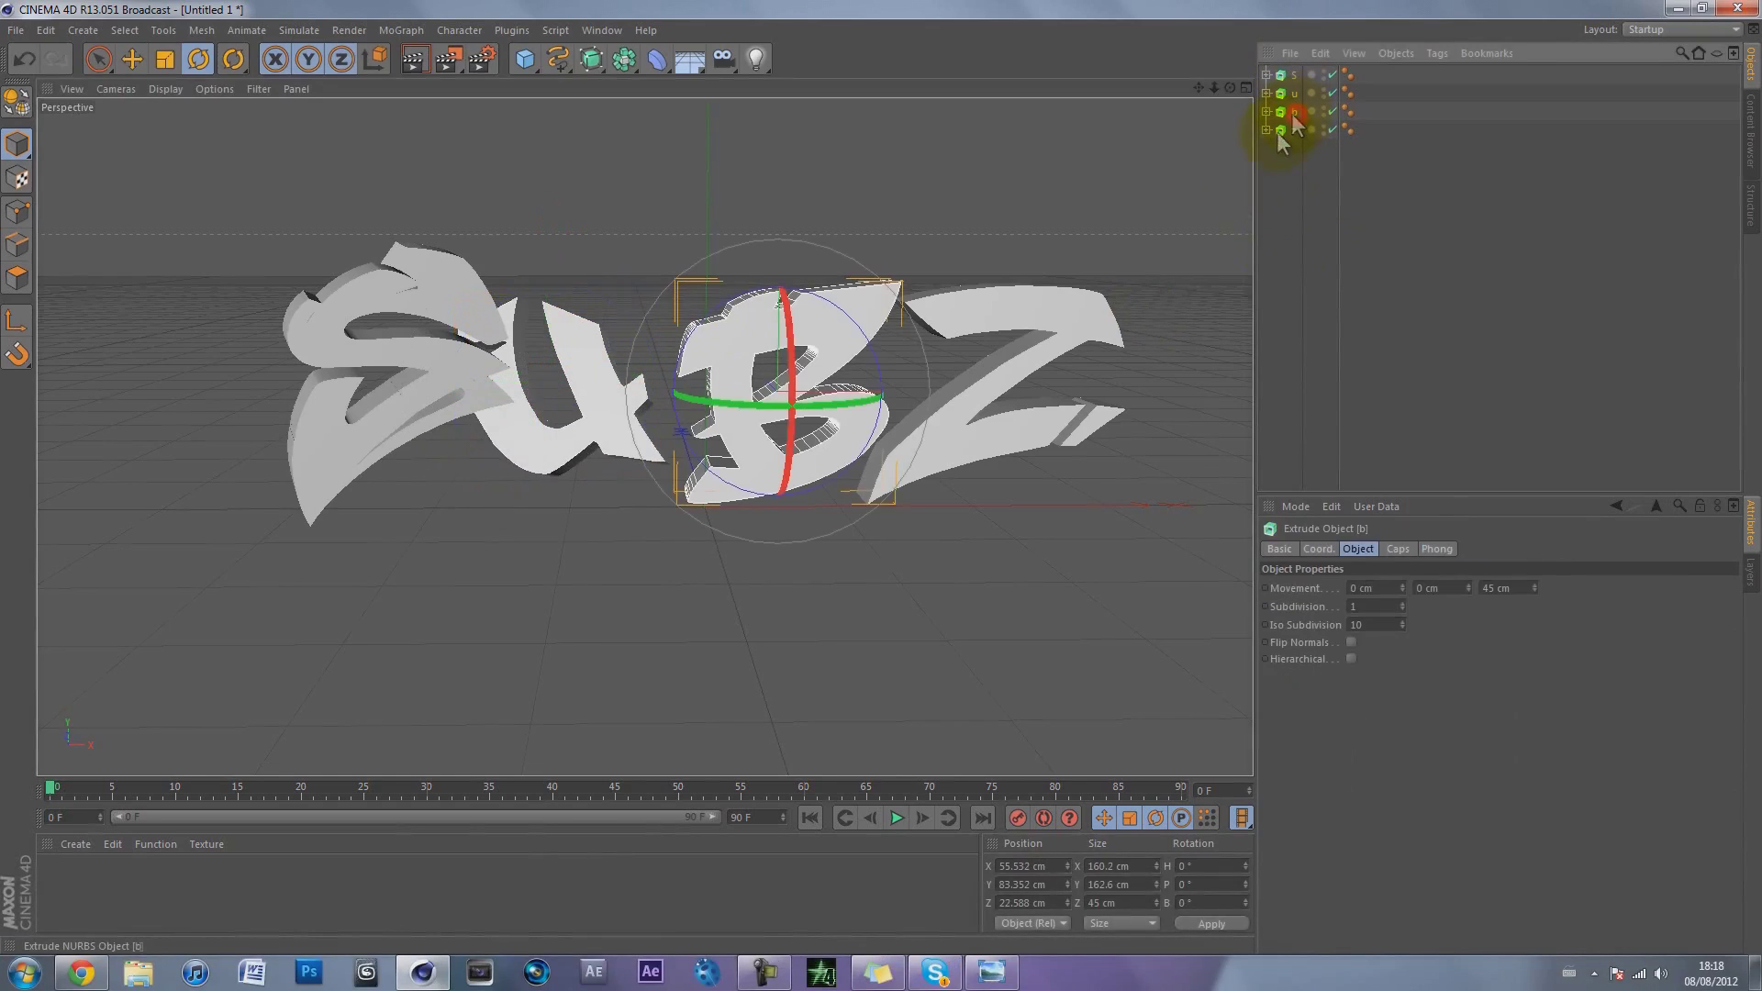
key(e)
drag(897, 395, 814, 395)
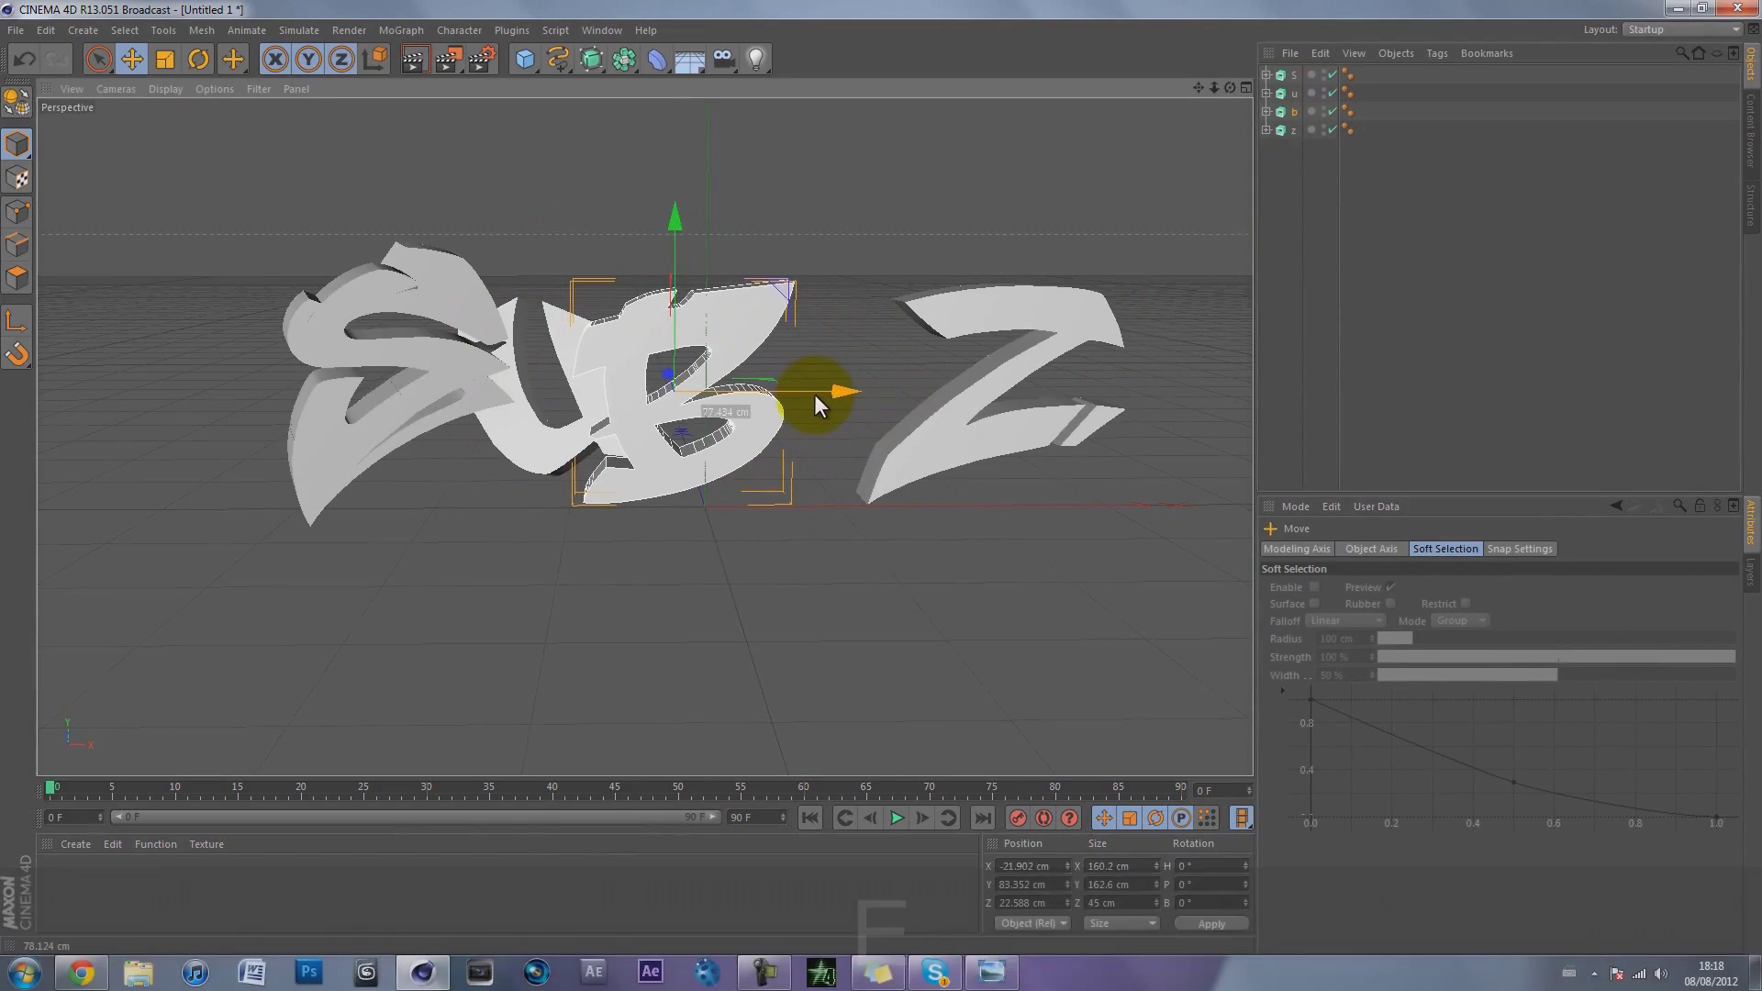
key(r)
drag(769, 433, 765, 336)
Step: Move the letter Z in to about X 75 cm and rotate it to heading -3.9°, pitch -3.2°, bank -1.2°
click(1292, 129)
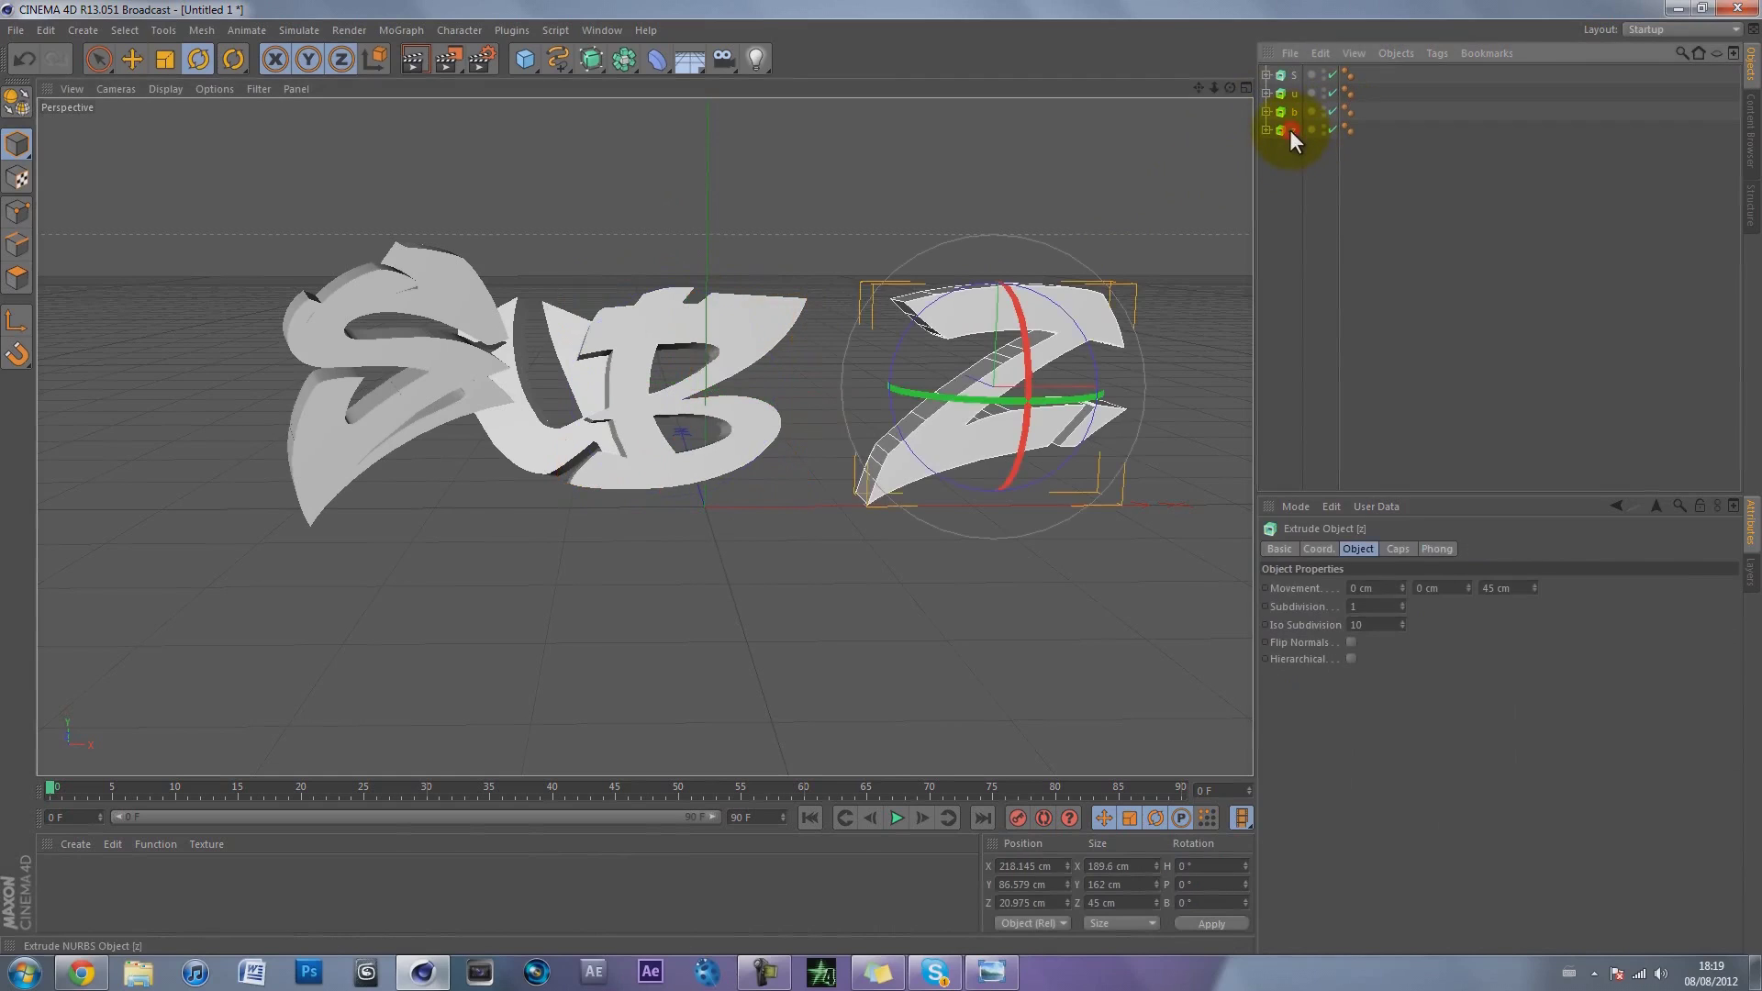
key(e)
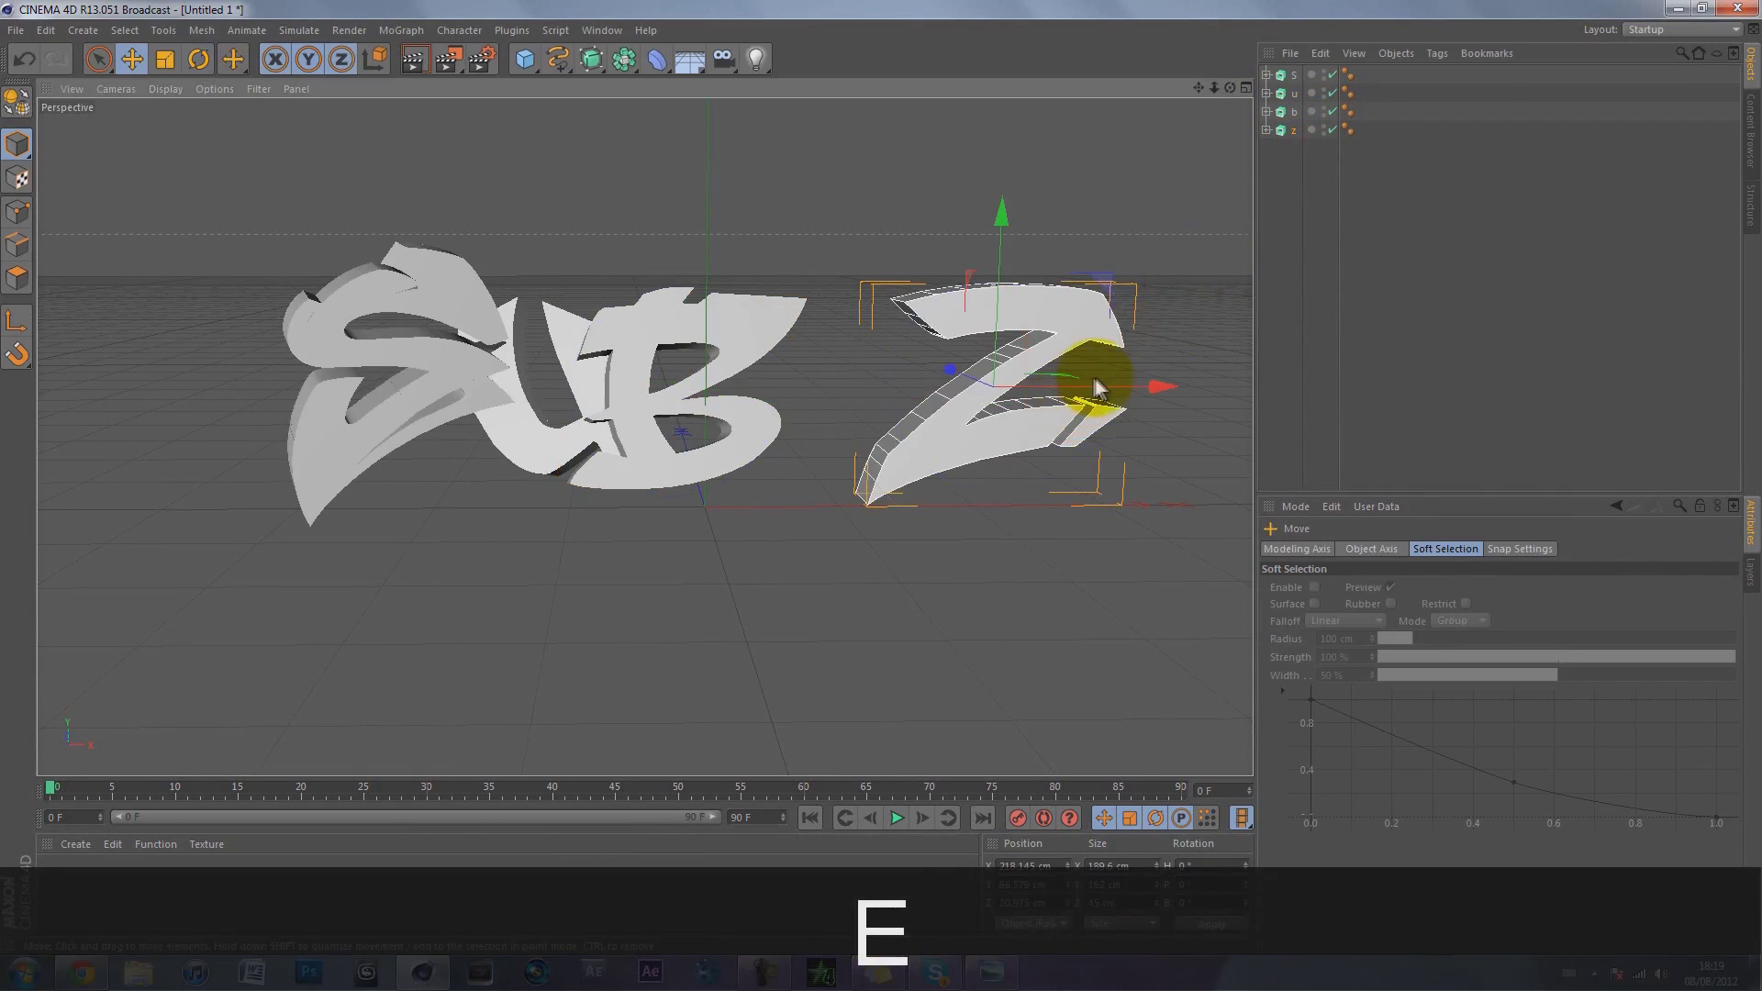
drag(1112, 392, 922, 395)
key(r)
mouse_move(872, 343)
mouse_down()
mouse_move(885, 290)
mouse_move(872, 351)
mouse_move(850, 339)
mouse_move(857, 322)
mouse_up()
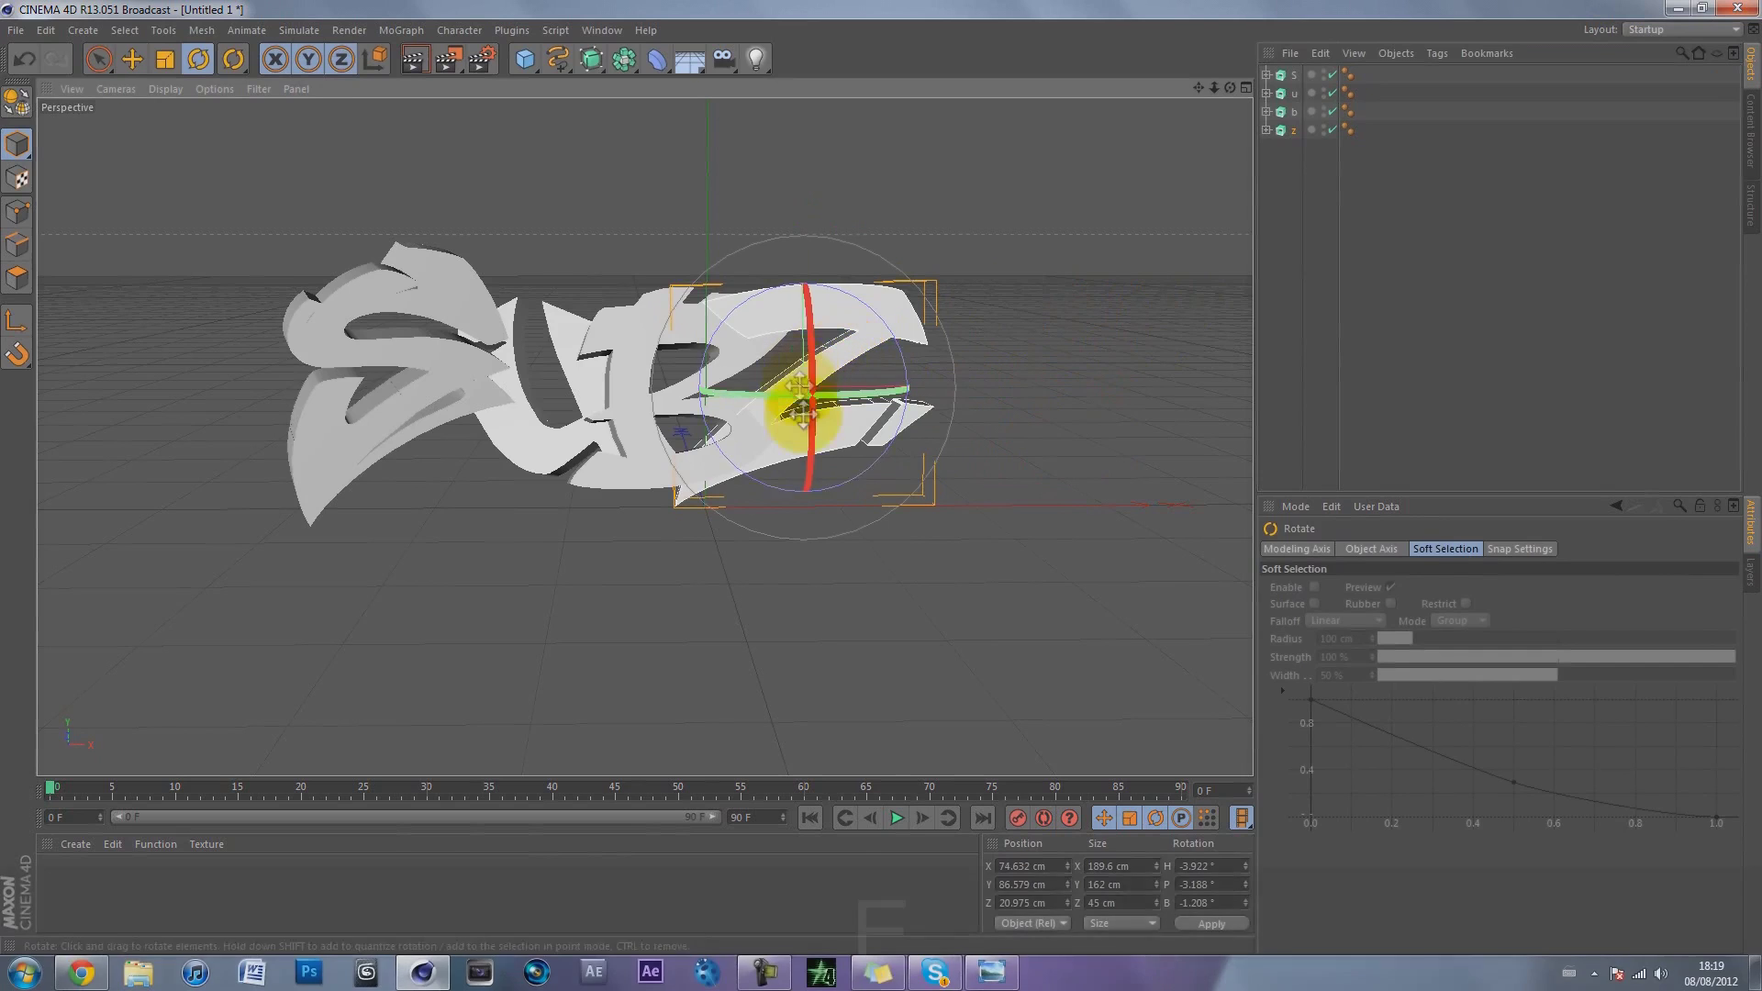
Step: Push the letter Z back behind the B, rotate it further so its outer end rises, and adjust its sideways spacing
key(e)
mouse_move(806, 439)
mouse_down()
mouse_move(786, 386)
mouse_move(897, 590)
mouse_move(969, 654)
mouse_move(897, 496)
mouse_move(727, 334)
mouse_move(881, 480)
mouse_move(883, 450)
mouse_move(824, 415)
mouse_move(828, 430)
mouse_up()
drag(1230, 88, 754, 321)
key(r)
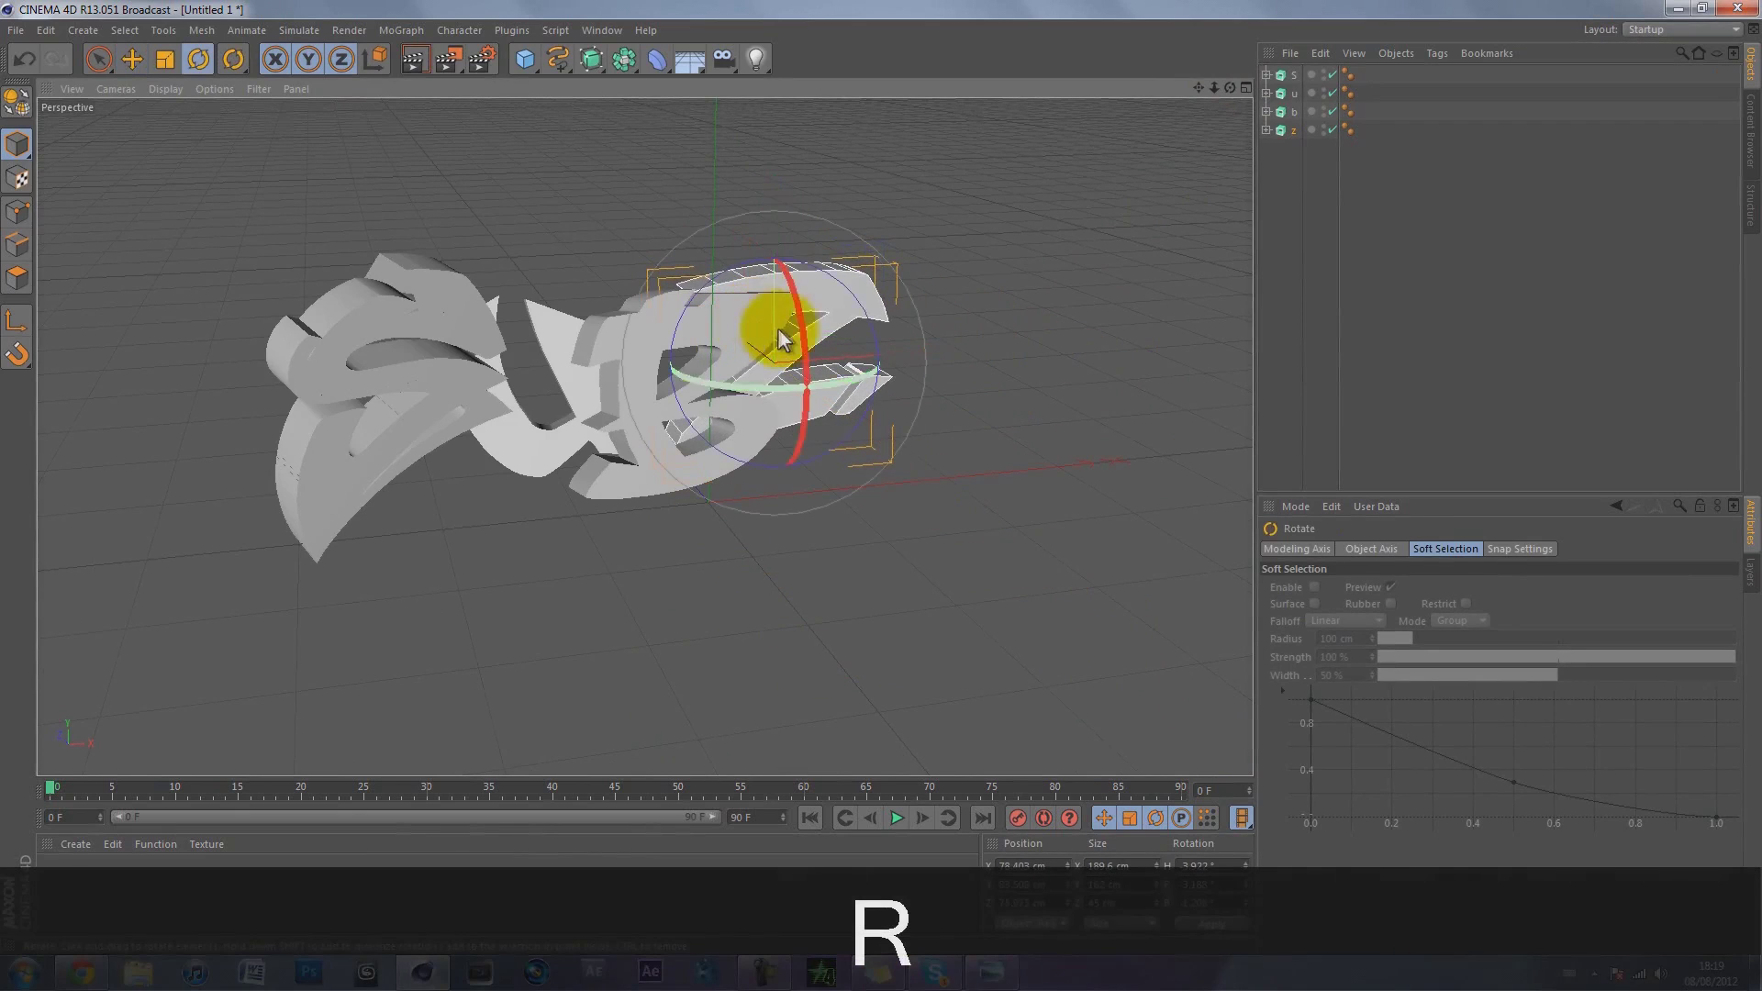
drag(859, 342, 816, 322)
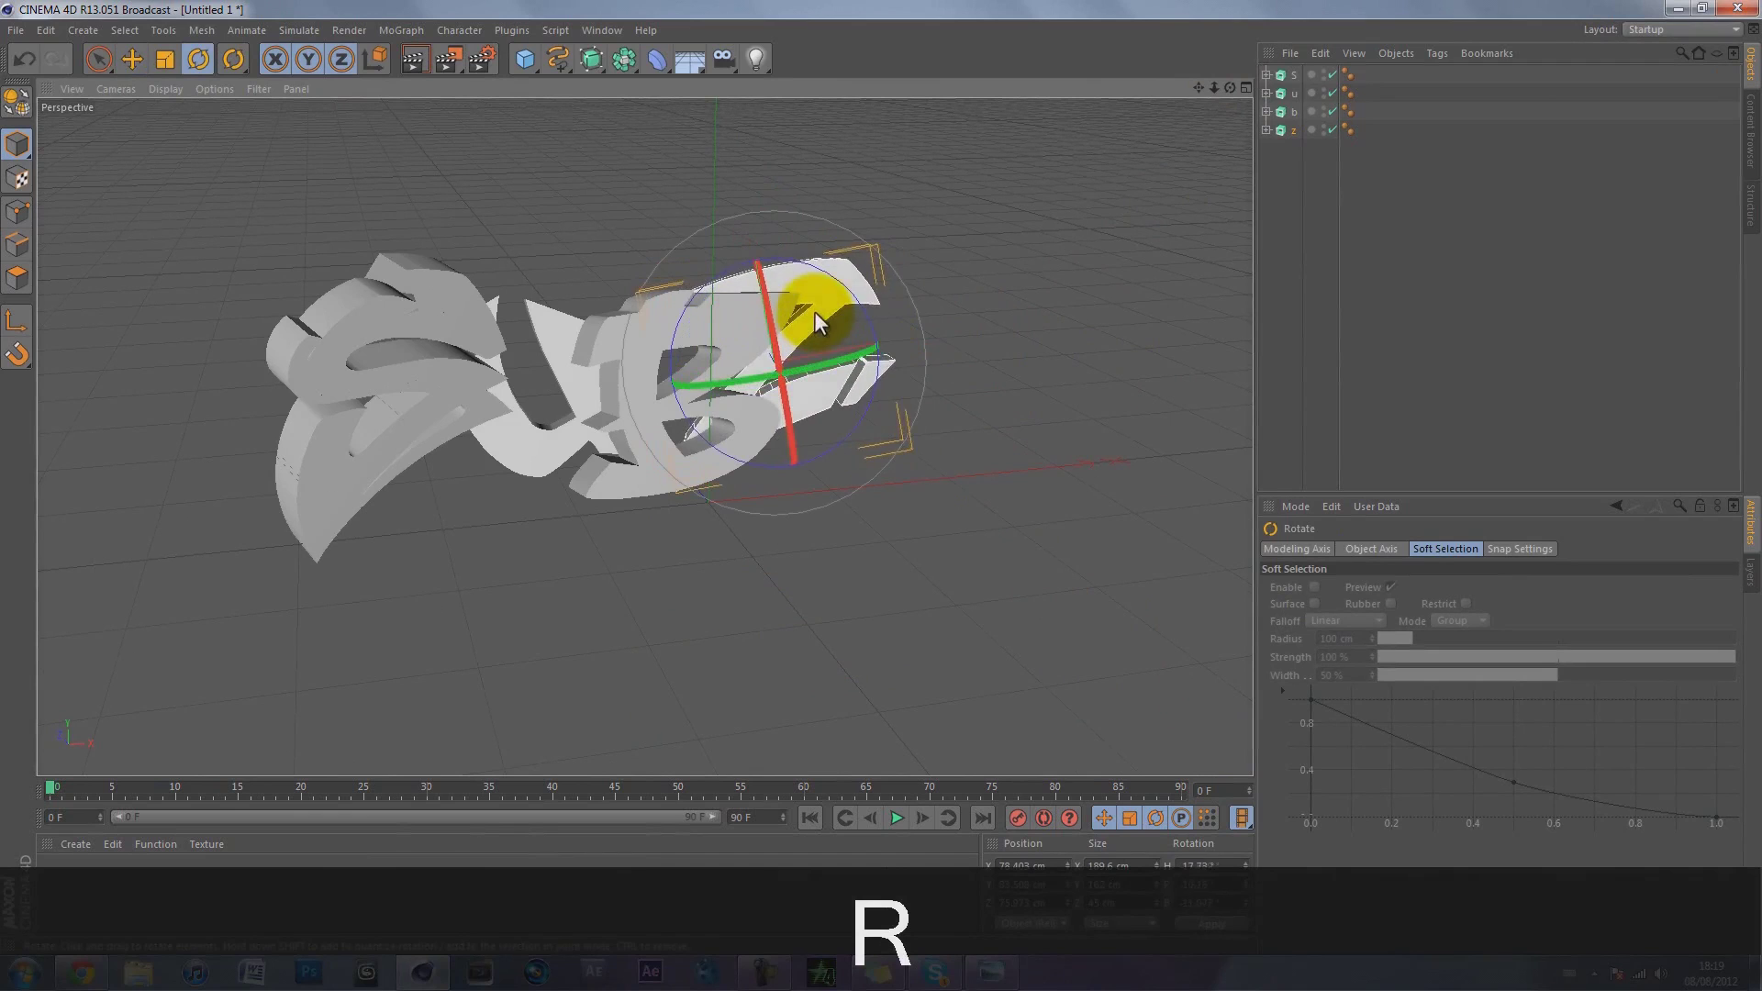
drag(1230, 86, 938, 371)
key(e)
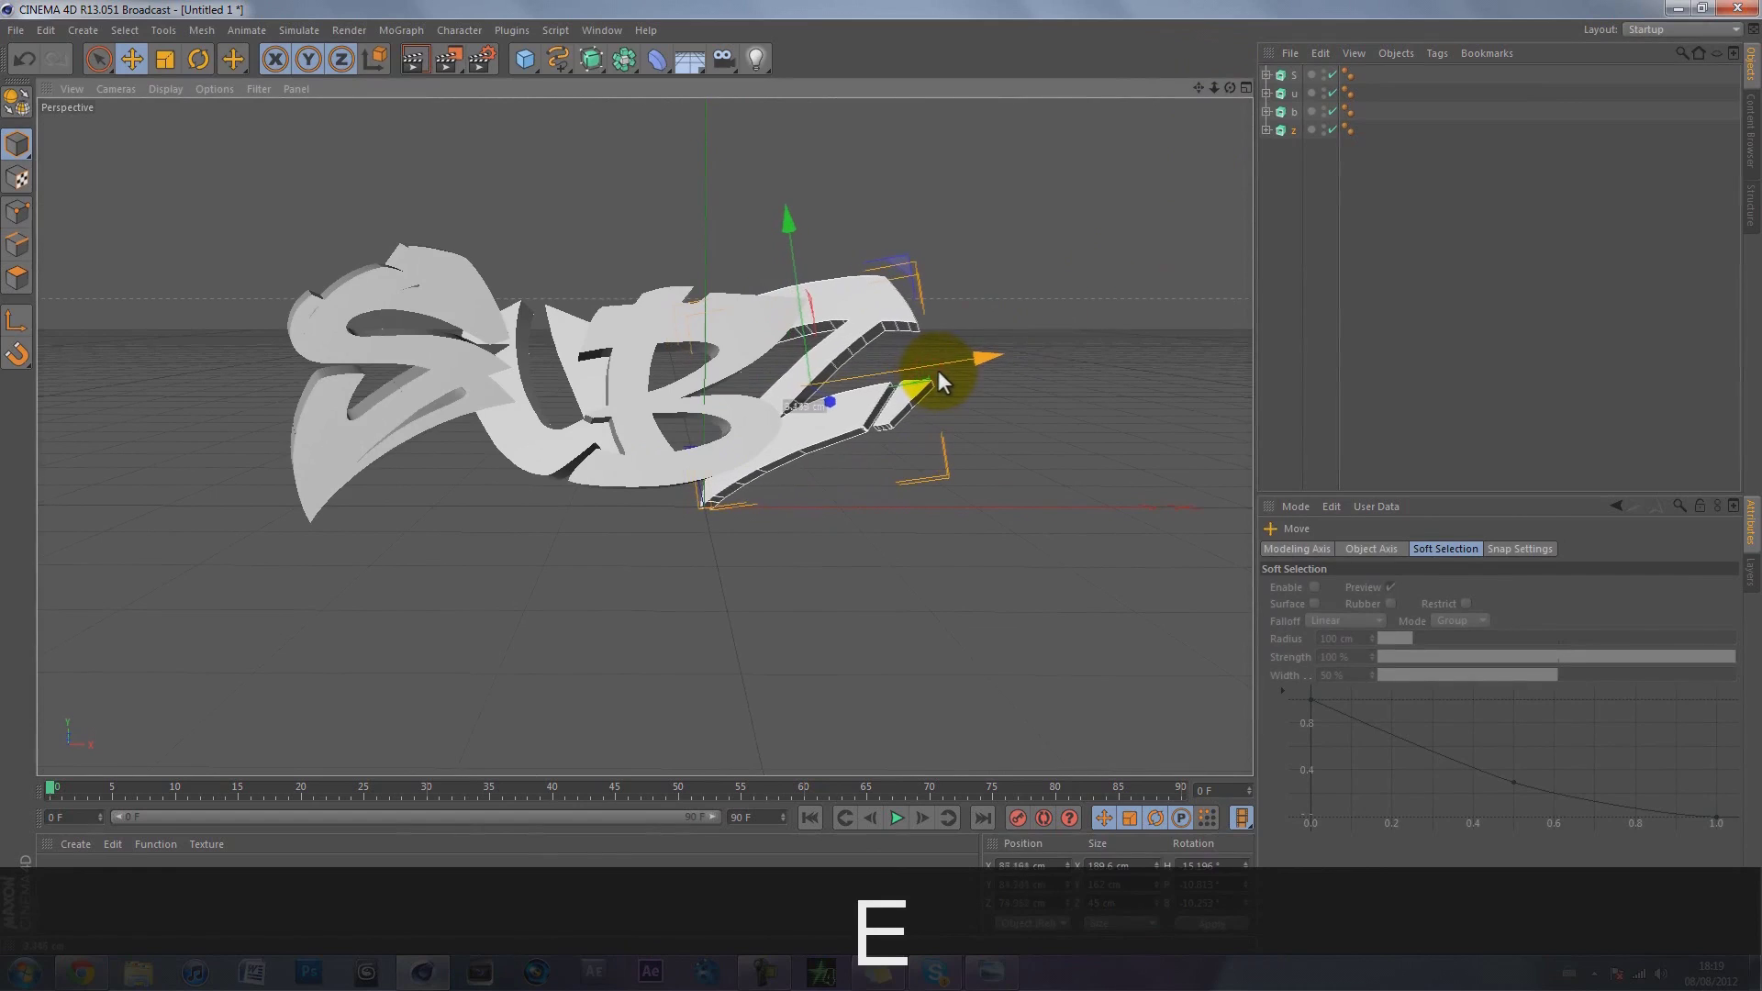
click(1297, 267)
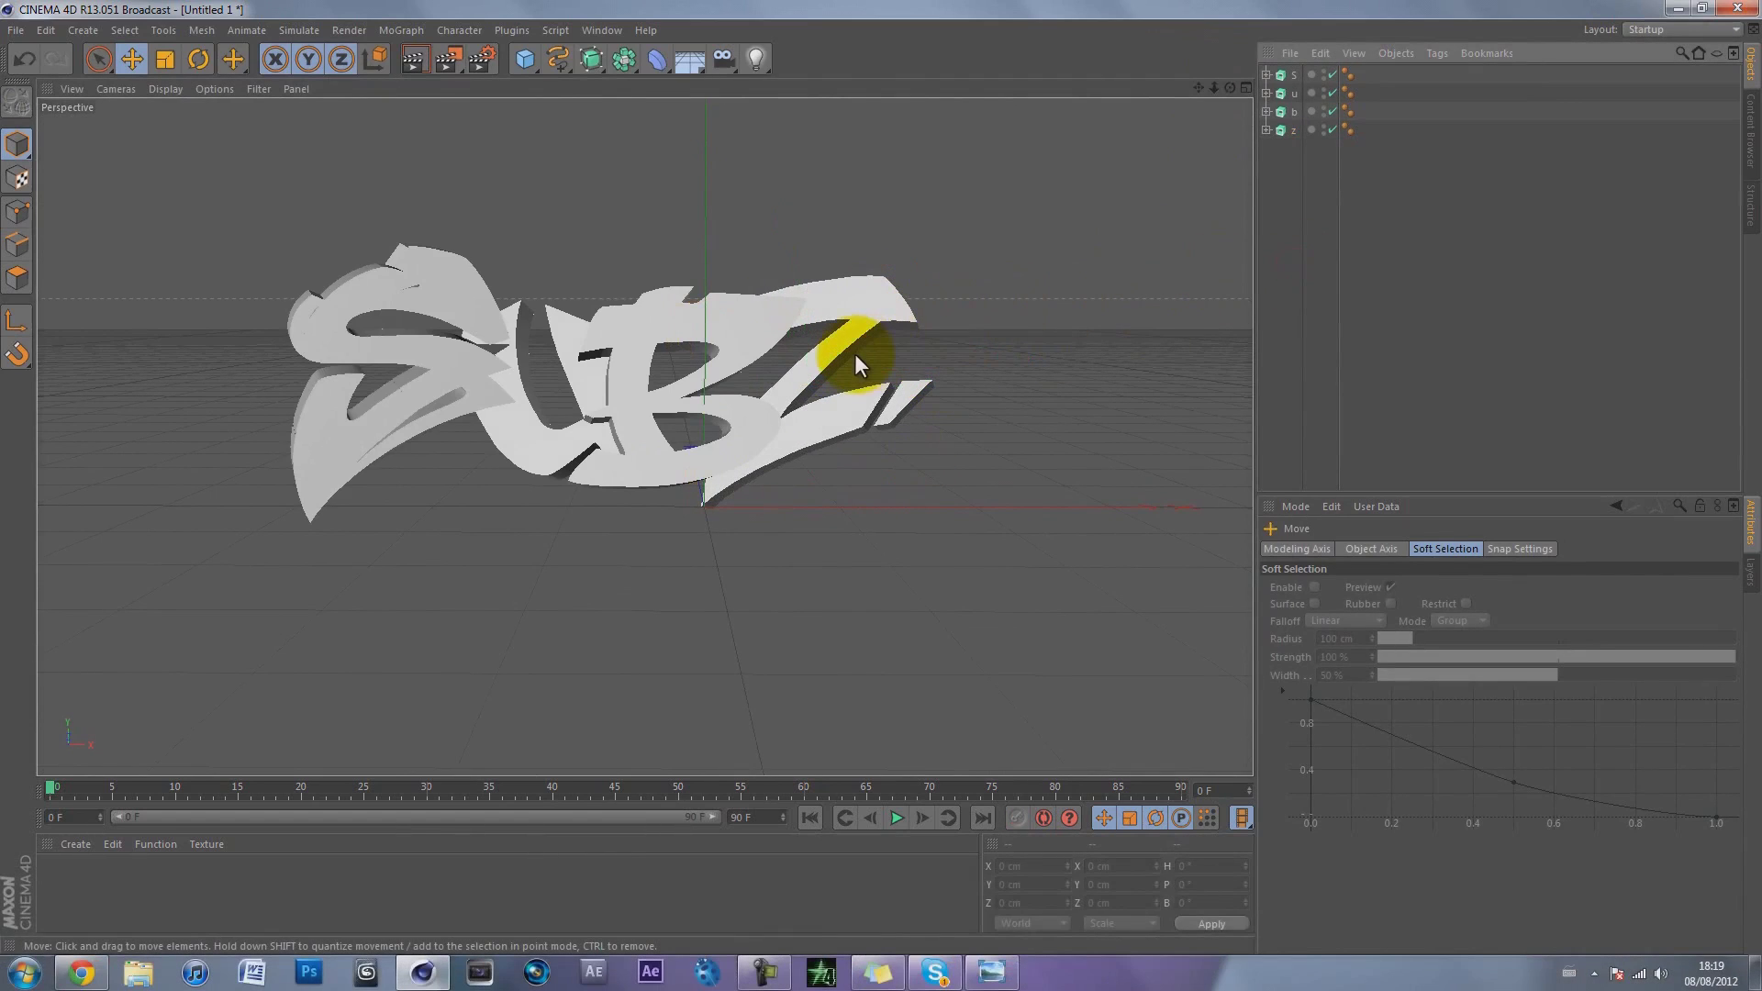
Step: Move the letter S closer to the U so they overlap, at about X -201, Y 94, Z 31 cm
click(1289, 74)
drag(552, 393, 590, 399)
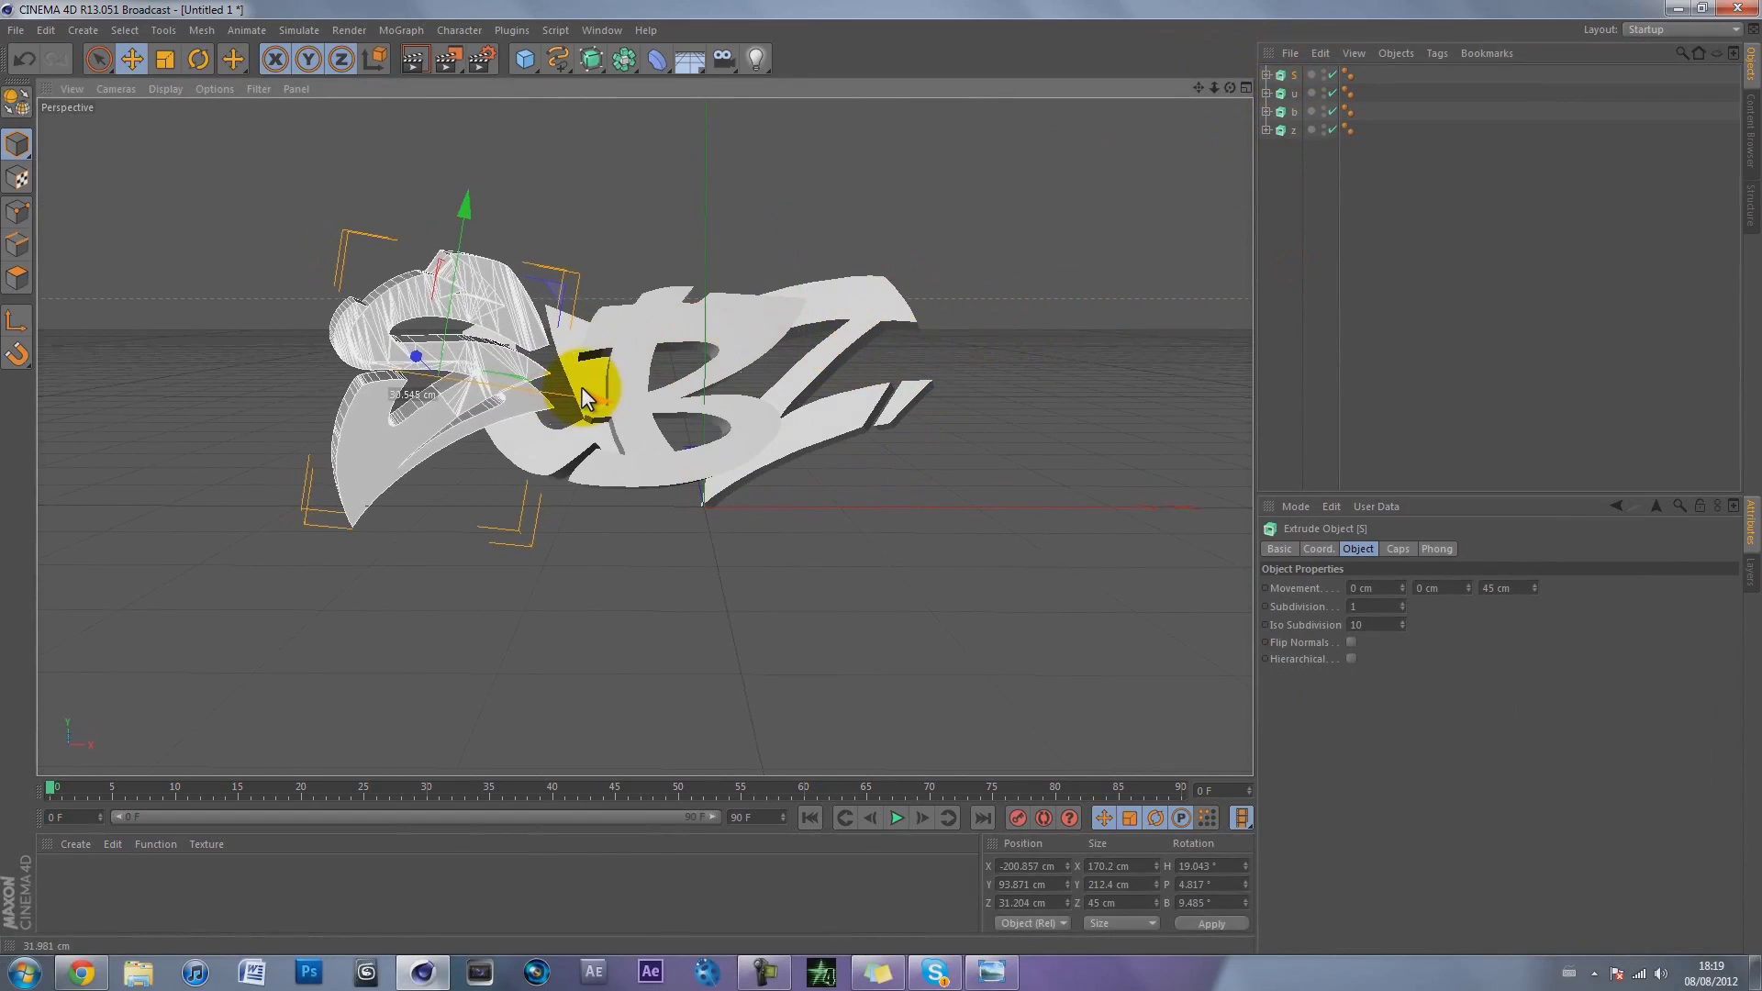
click(1292, 243)
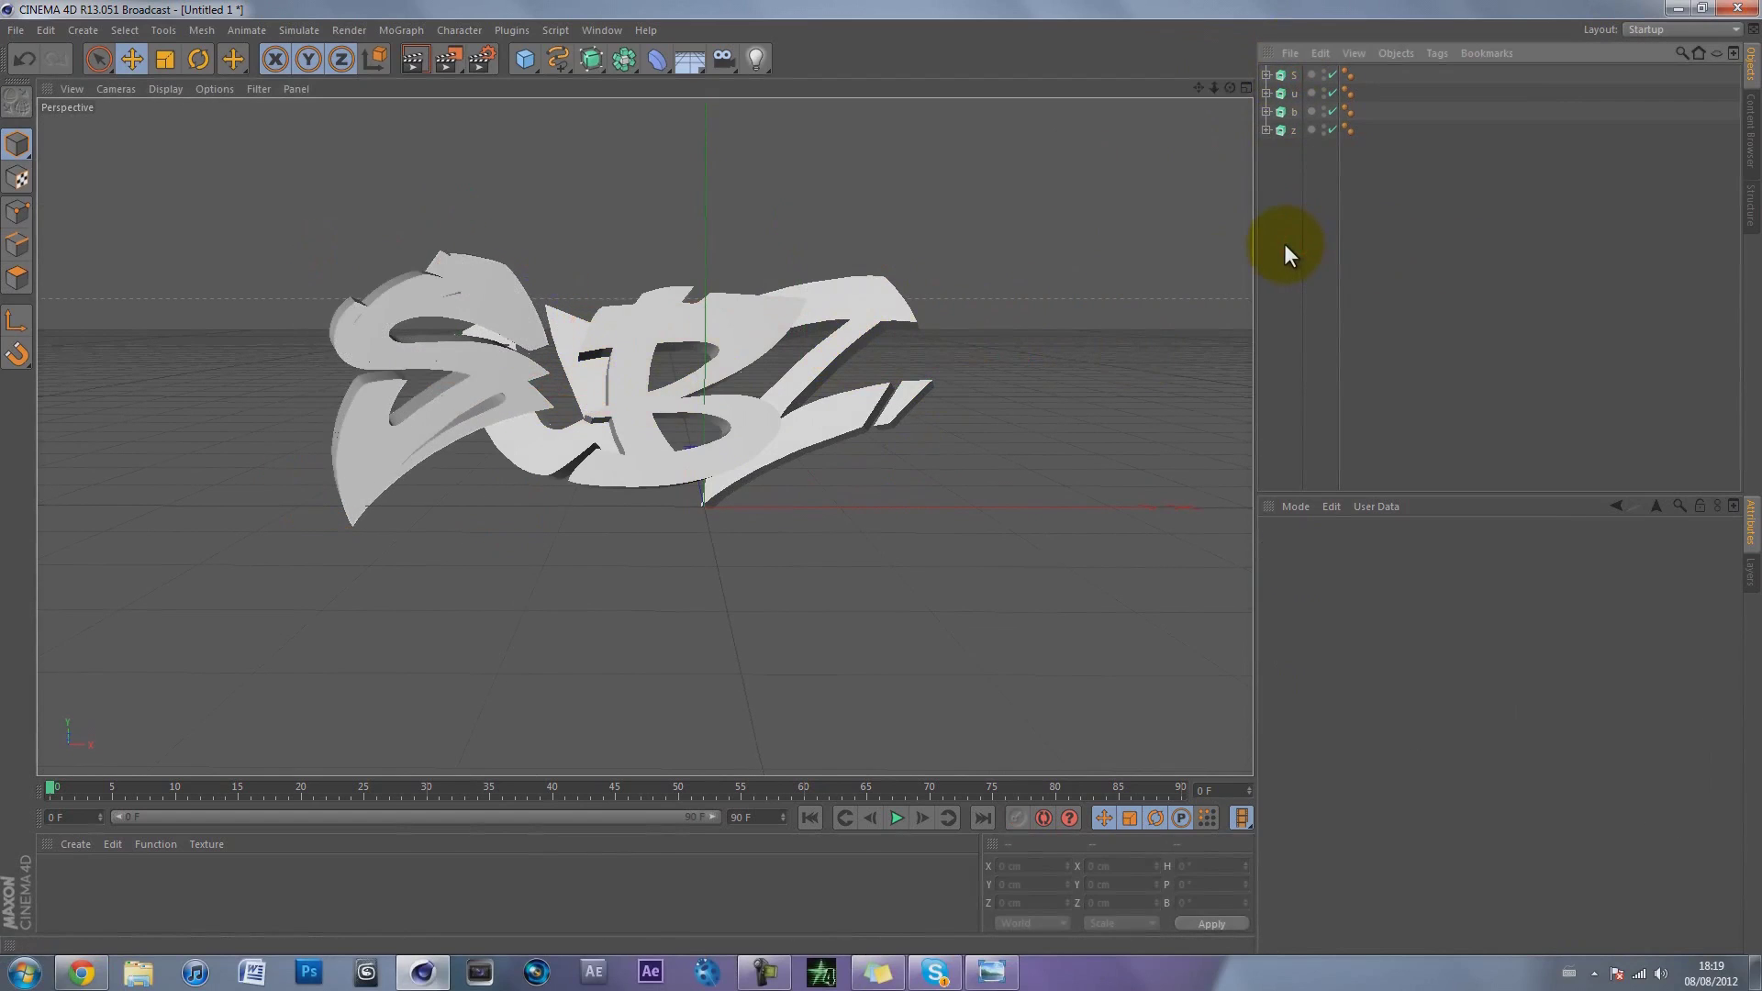
Step: Frame the four letters closer and compare their arrangement with the finished reference render in Windows Photo Viewer
drag(1214, 87, 880, 475)
drag(1199, 87, 880, 475)
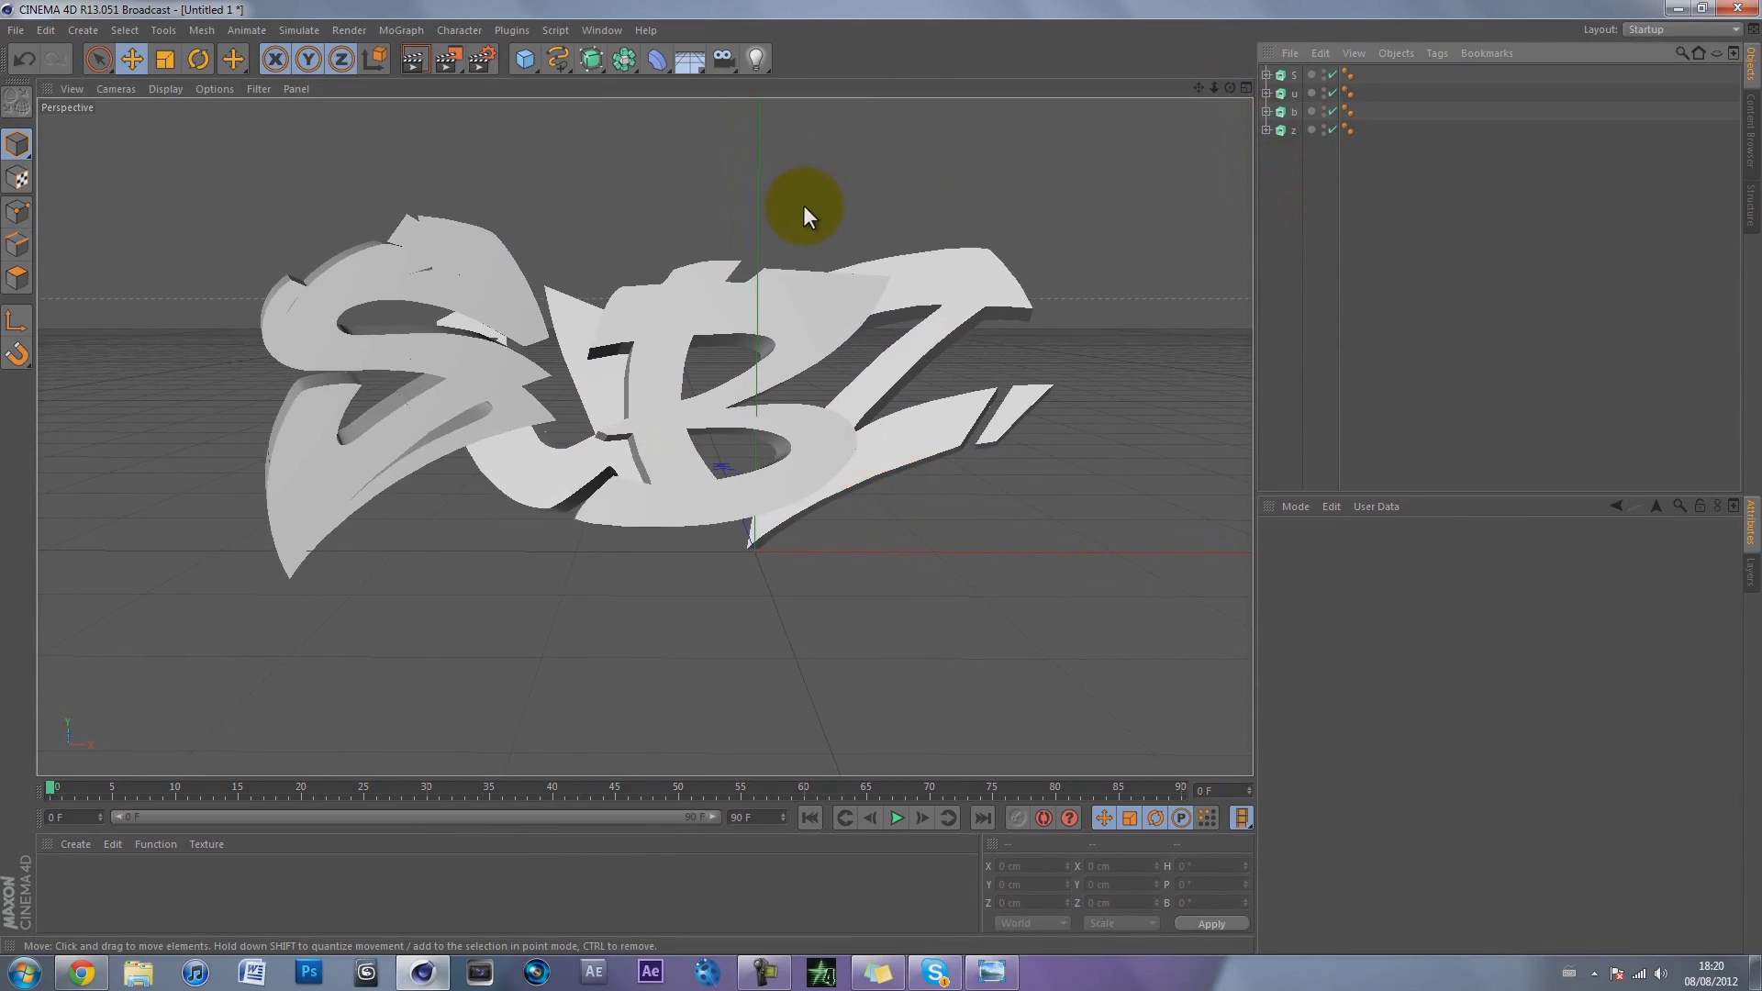
click(991, 971)
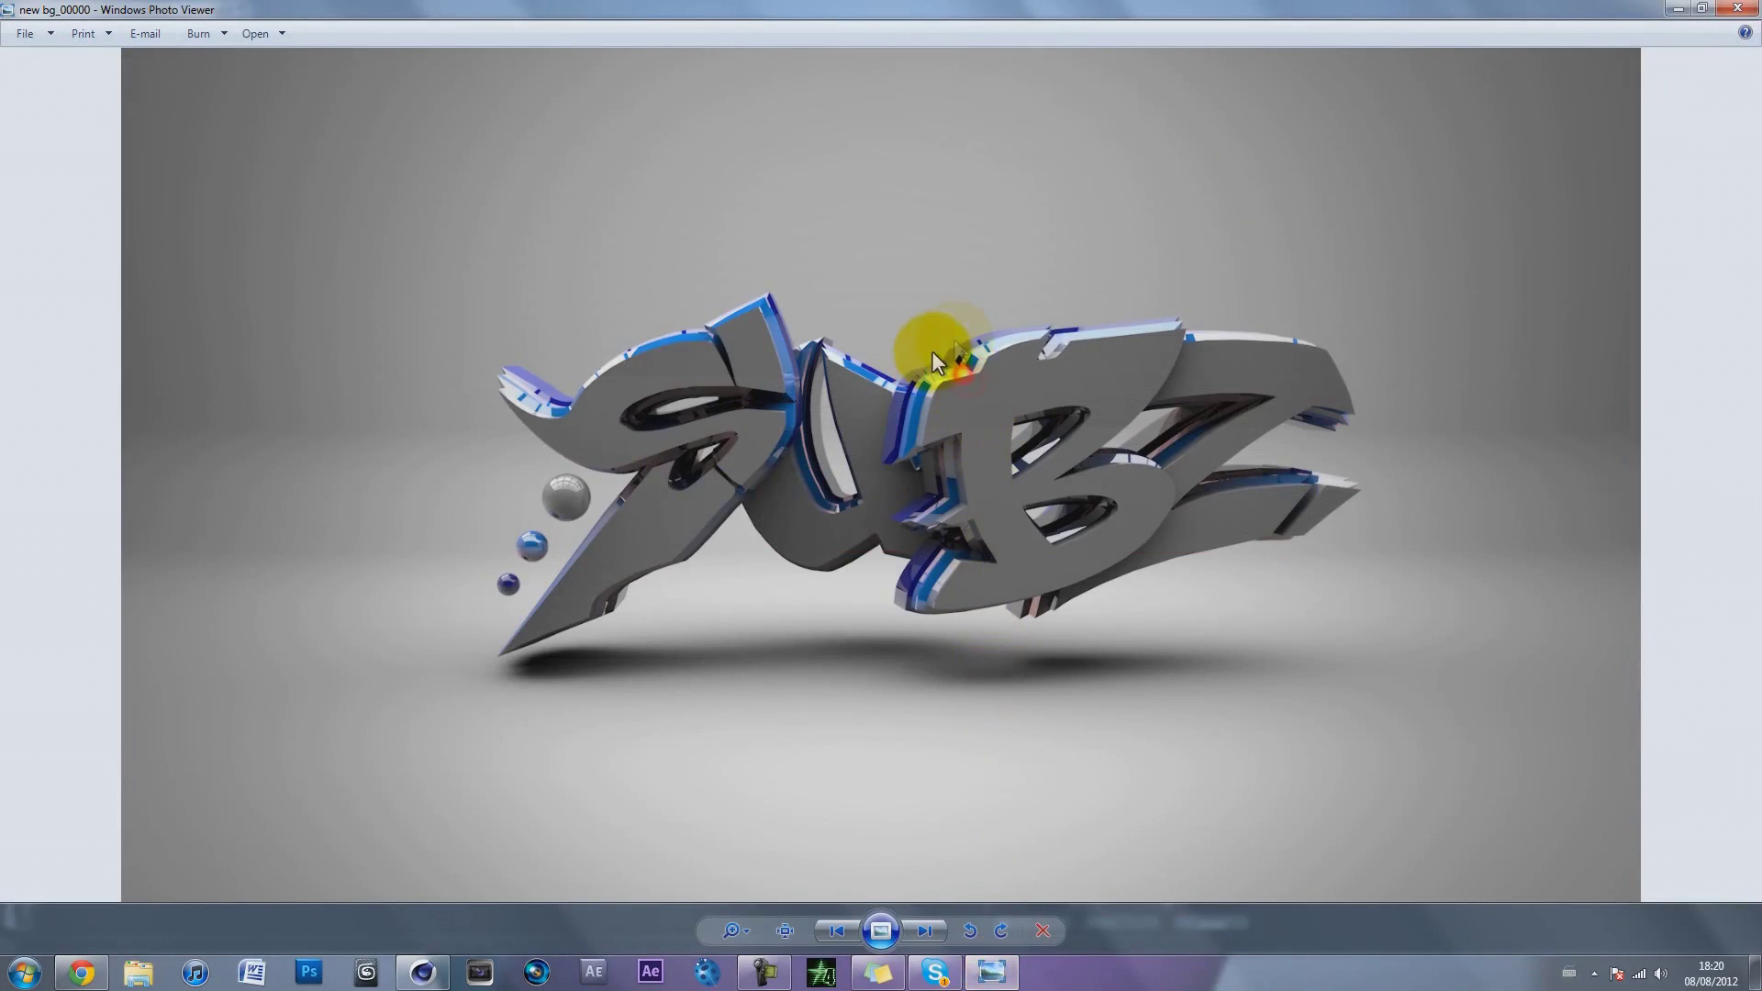
click(1677, 8)
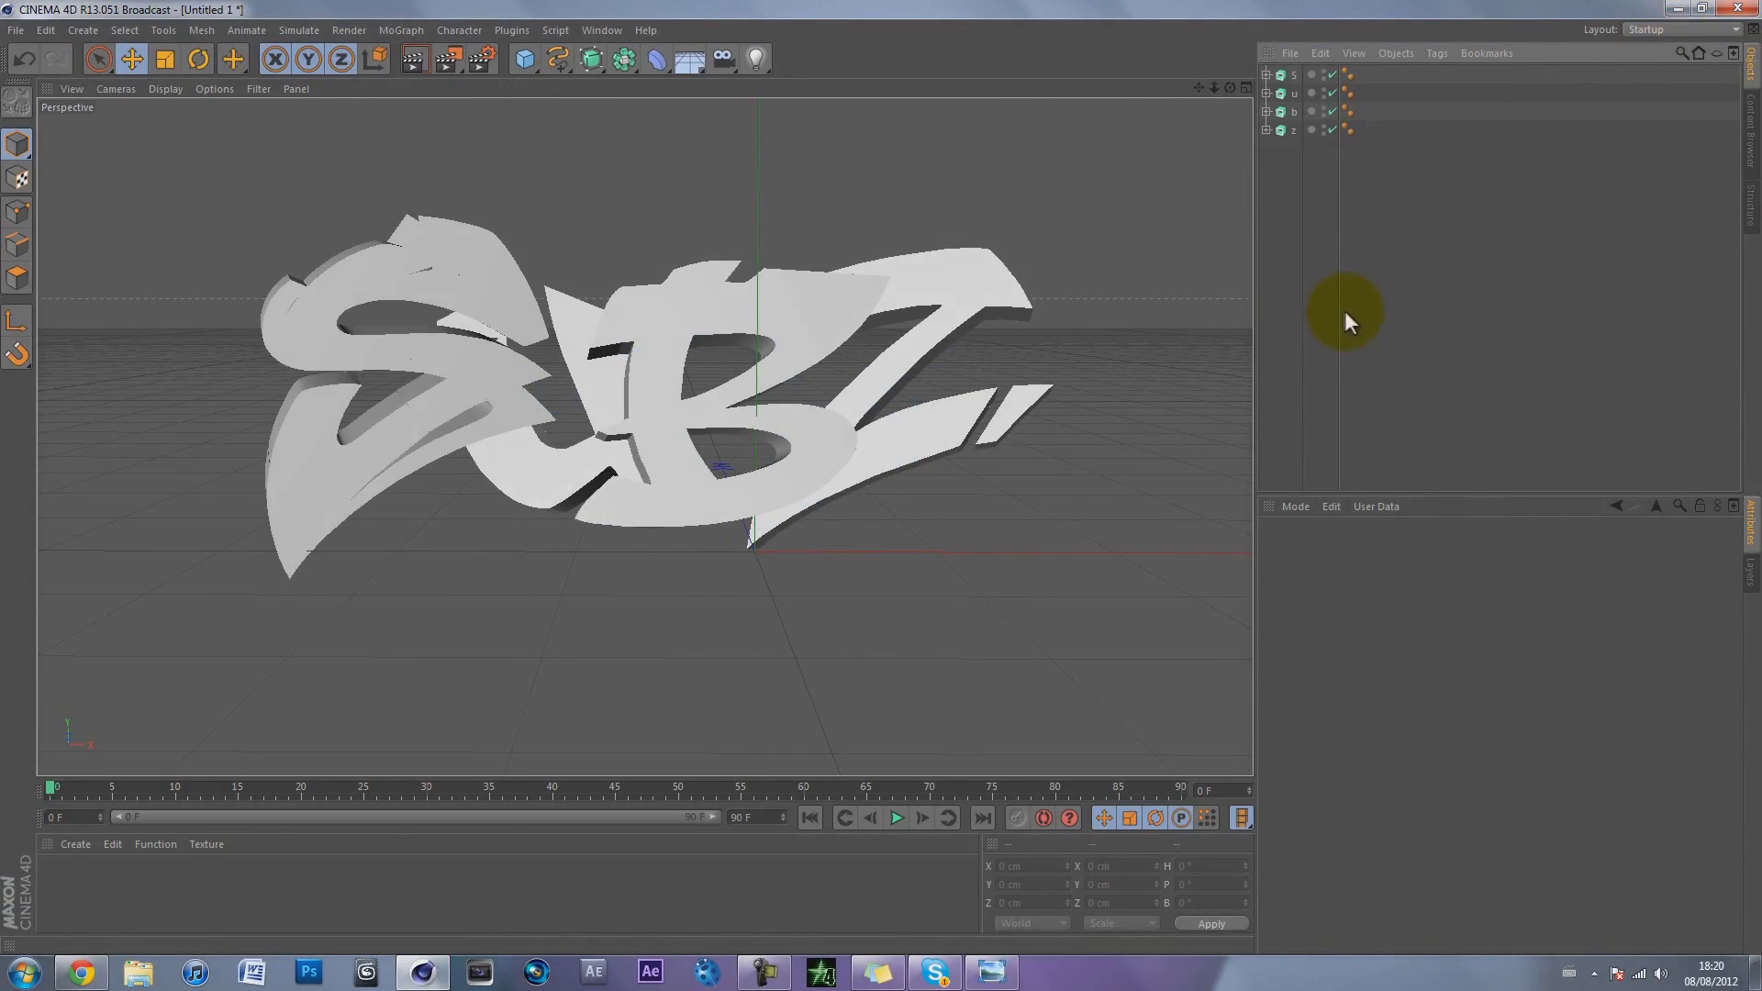
click(1285, 266)
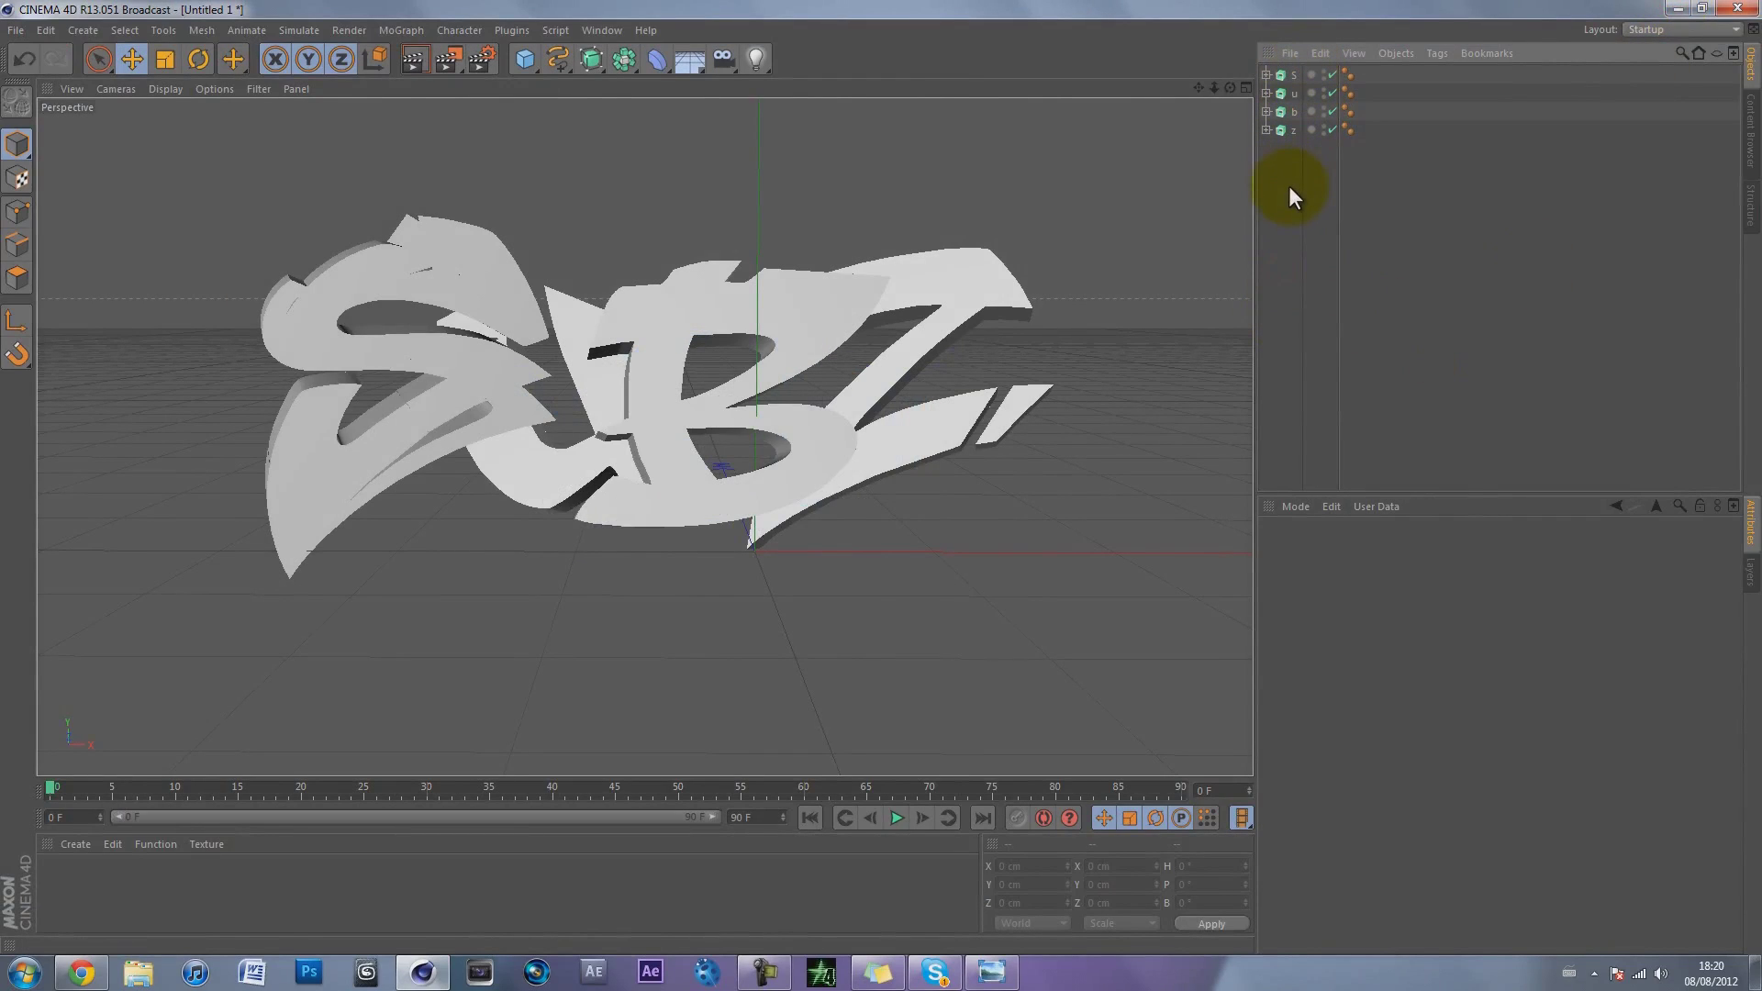
Step: Duplicate all four extruded letters and set the start cap of the copies to Fillet Cap
drag(1287, 185, 1273, 18)
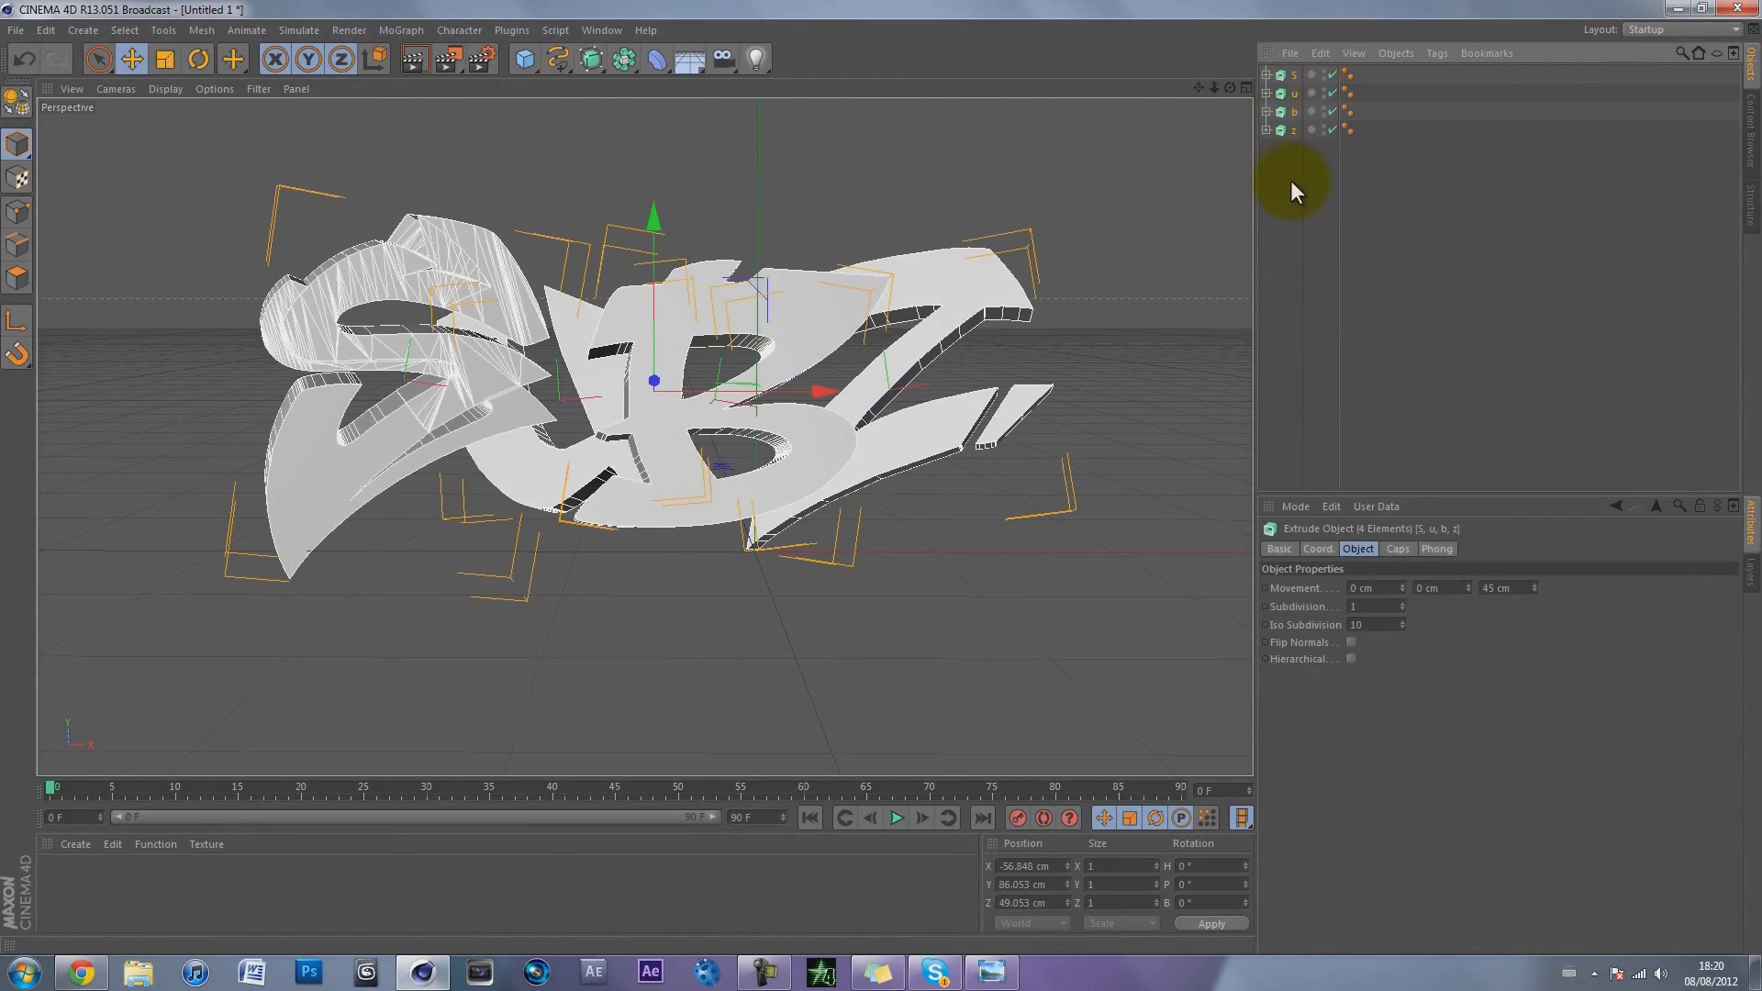
drag(1288, 192, 1276, 32)
key(ctrl+c)
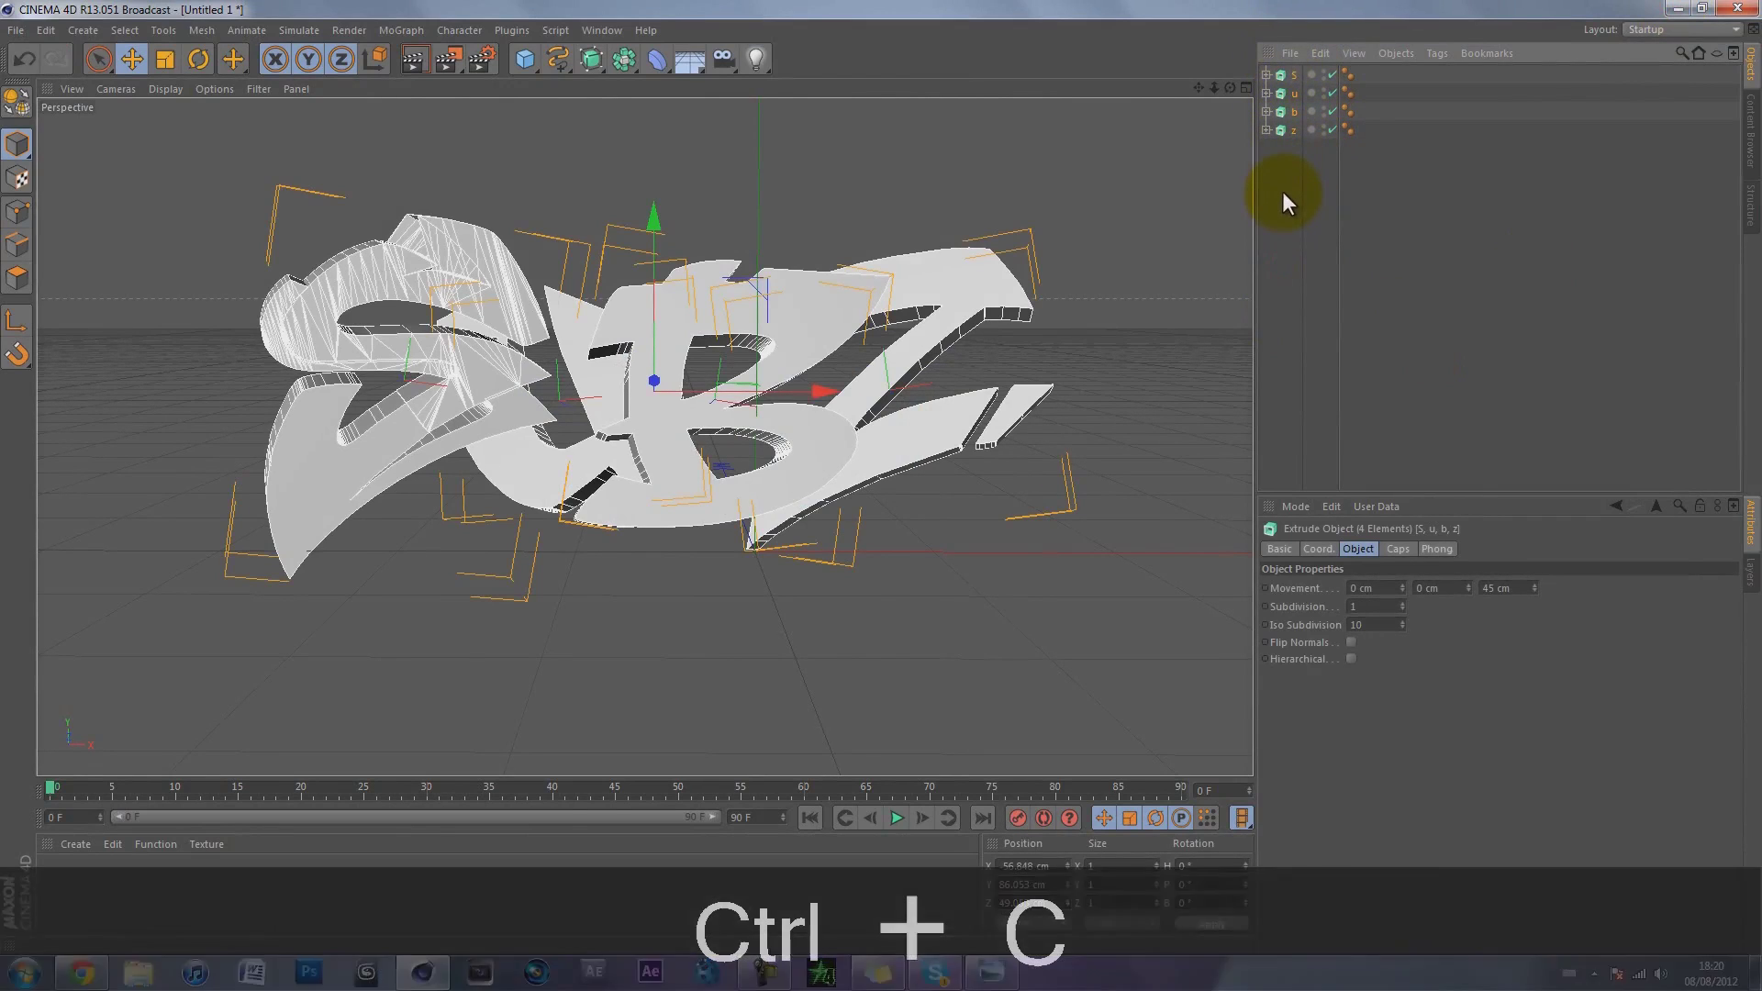
key(ctrl+v)
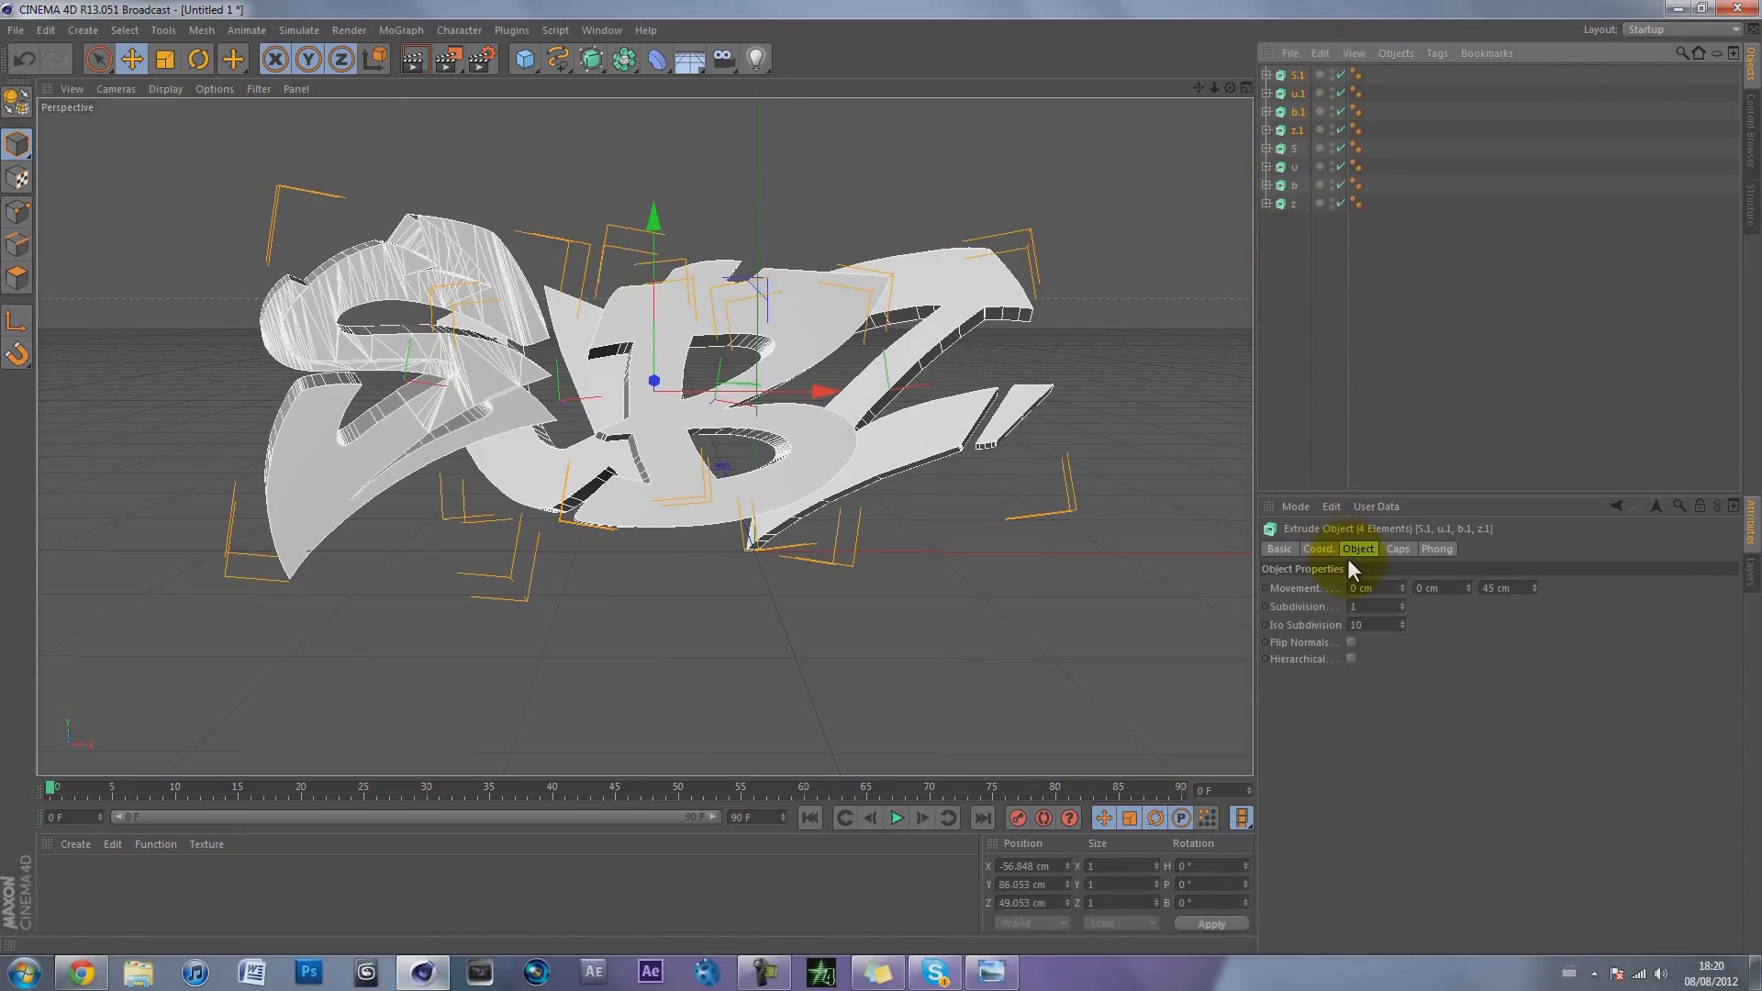
click(1398, 550)
click(1376, 588)
click(1357, 646)
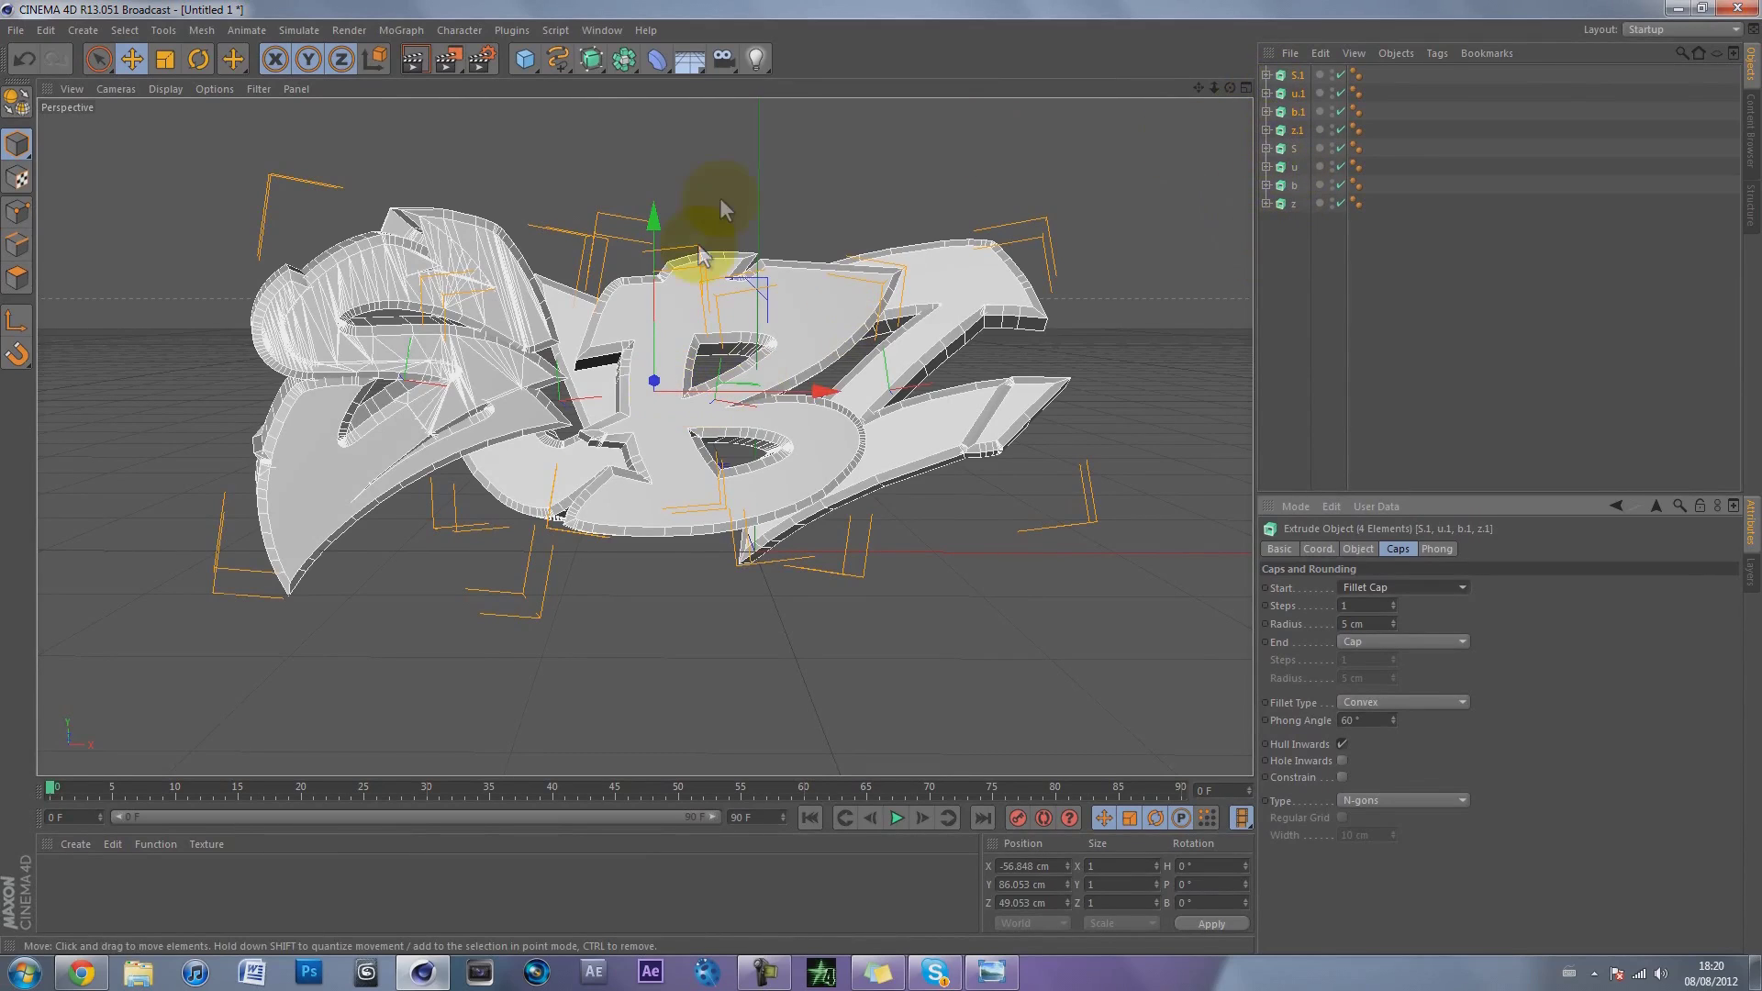
Step: Shift the four filleted copies along the depth axis to about Z 60 cm, behind the original letter faces
alt+drag(888, 472, 879, 477)
drag(651, 371, 708, 345)
click(1289, 289)
drag(1229, 88, 879, 477)
Step: Shift the four filleted copies along the depth axis to about Z 56 cm and check them from the front
drag(1410, 75, 1296, 138)
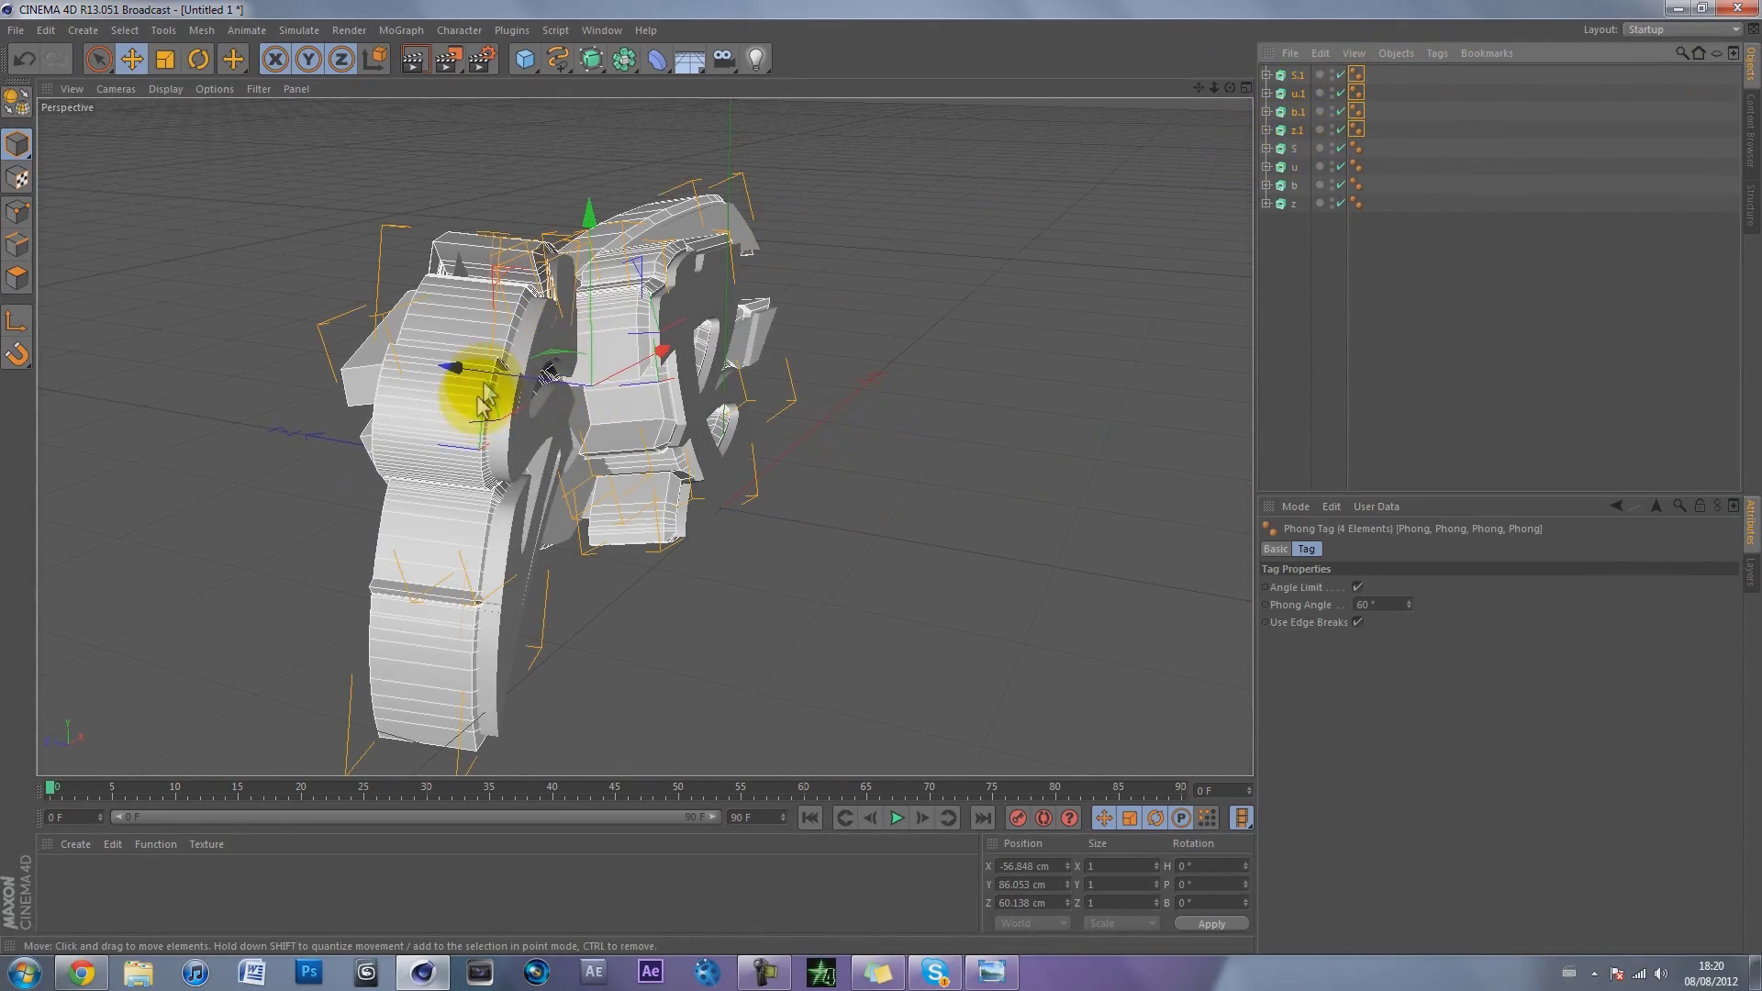
drag(486, 378, 491, 376)
click(1285, 305)
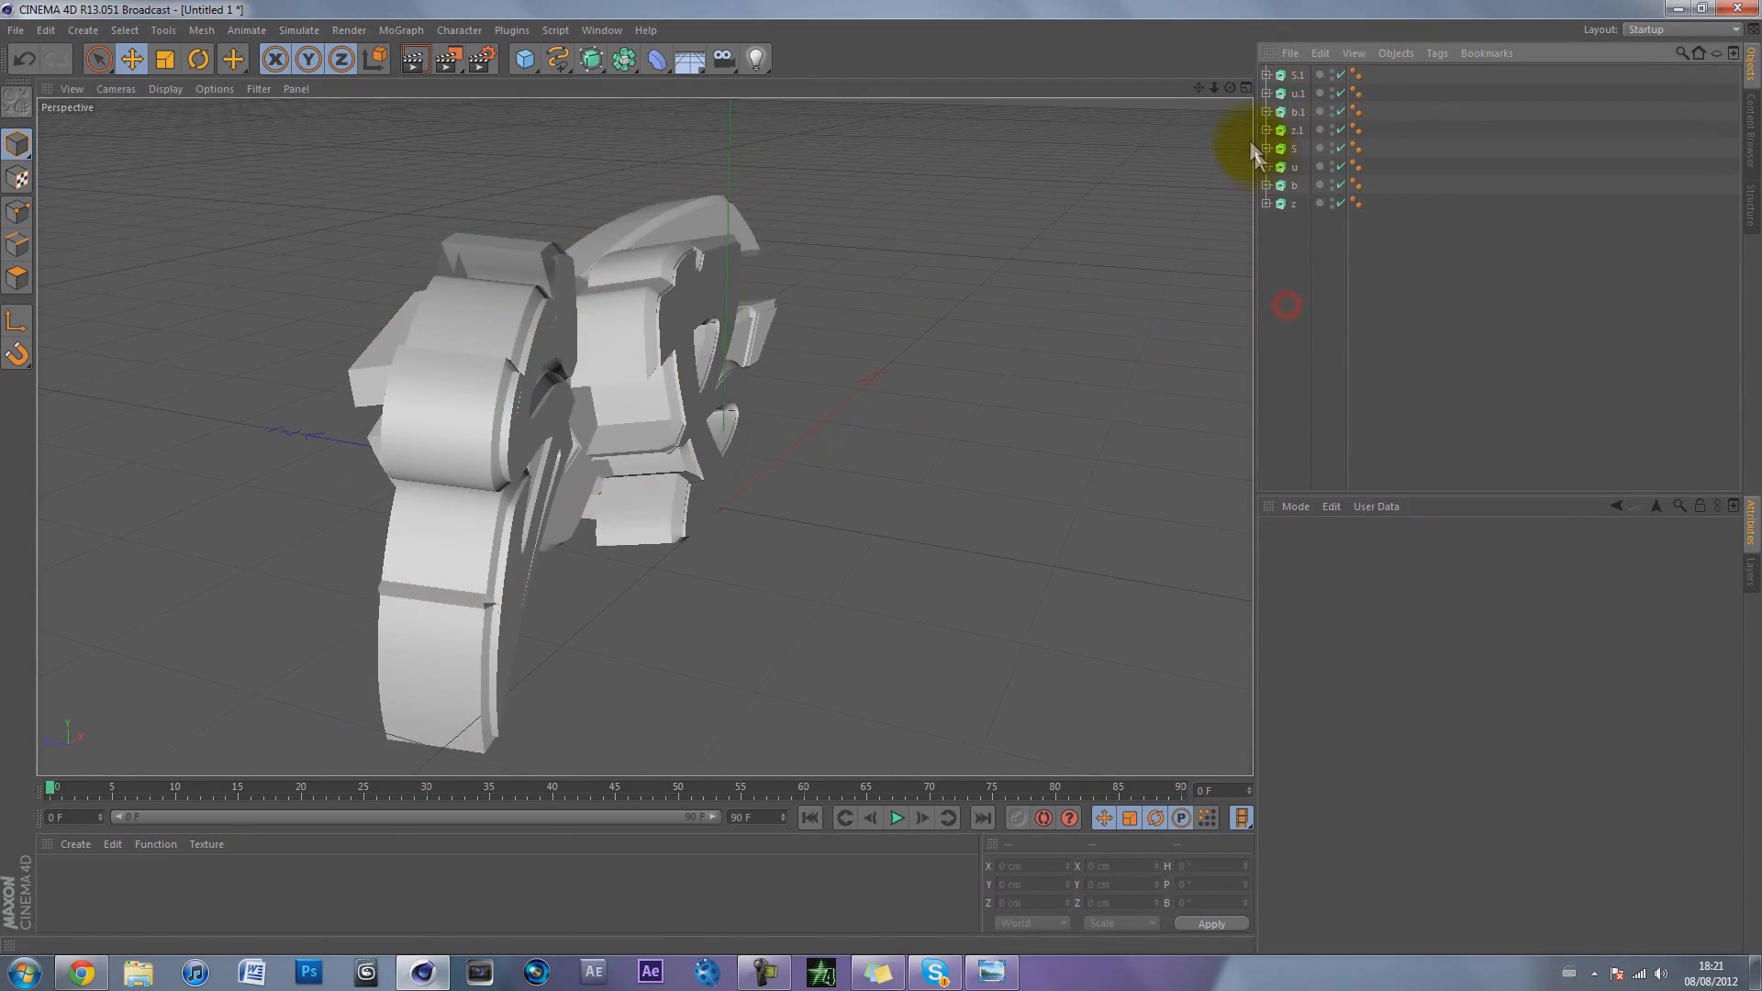
drag(1229, 87, 879, 476)
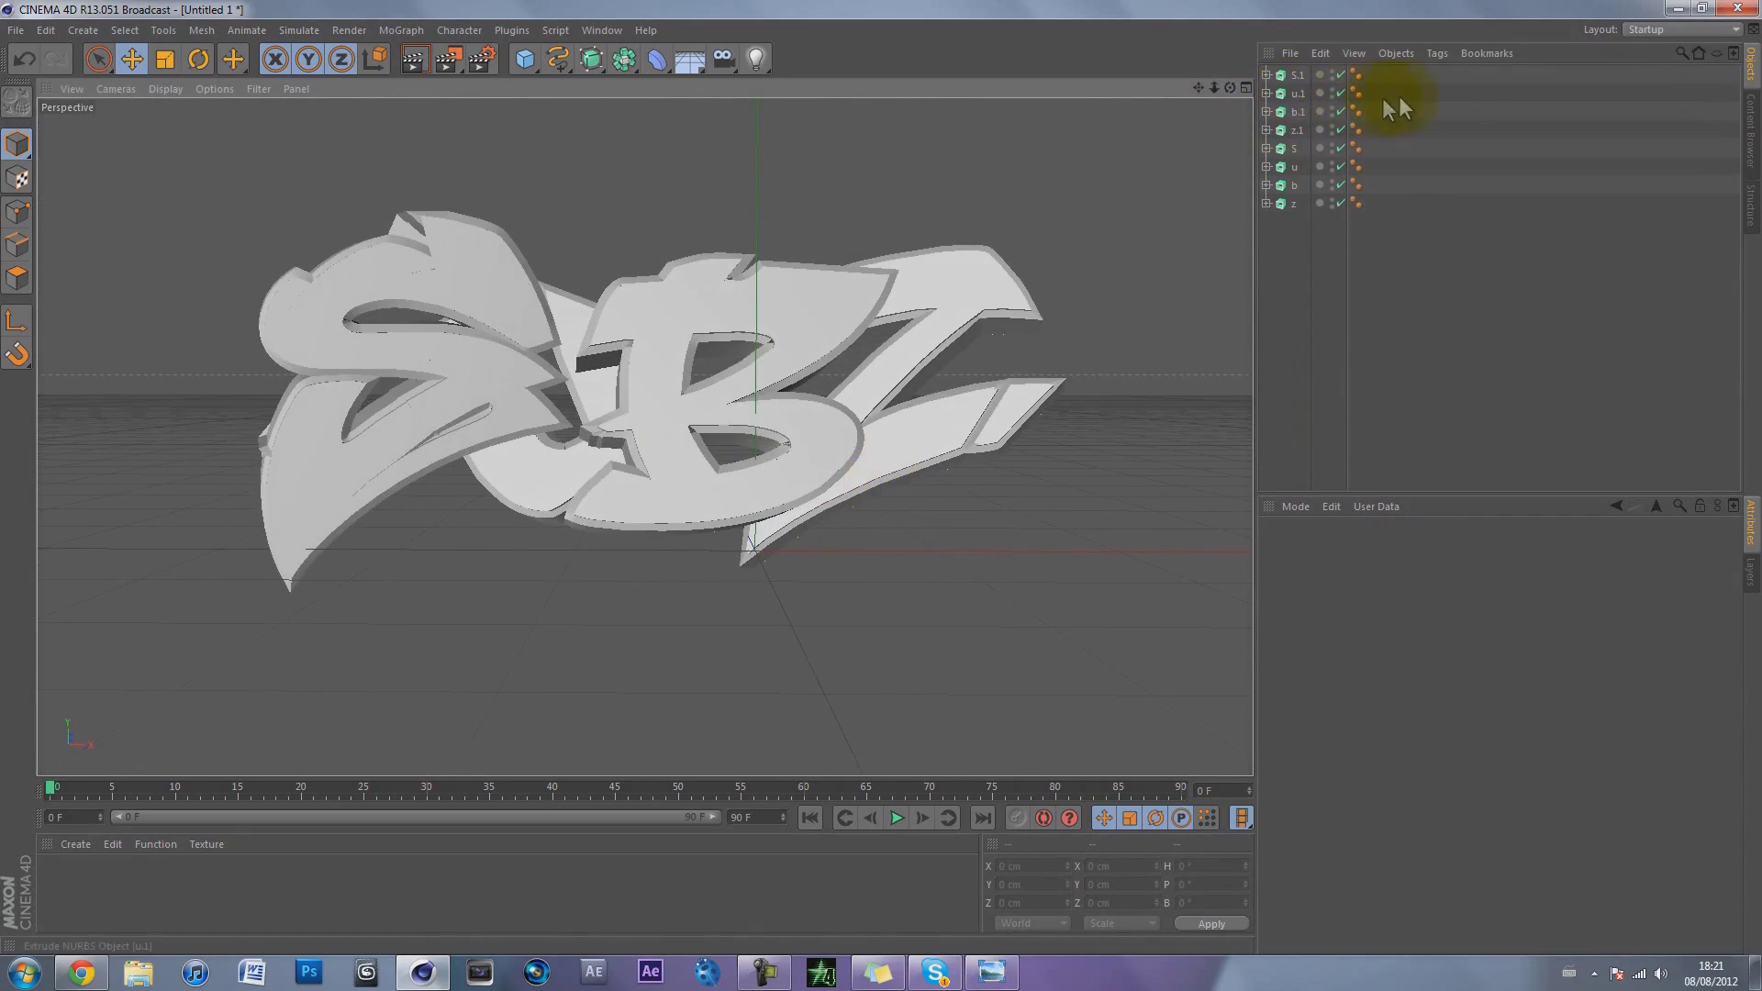
Step: Move the filleted letter copies back along the depth axis to about Z 60 cm and inspect the front
drag(1410, 145, 1231, 55)
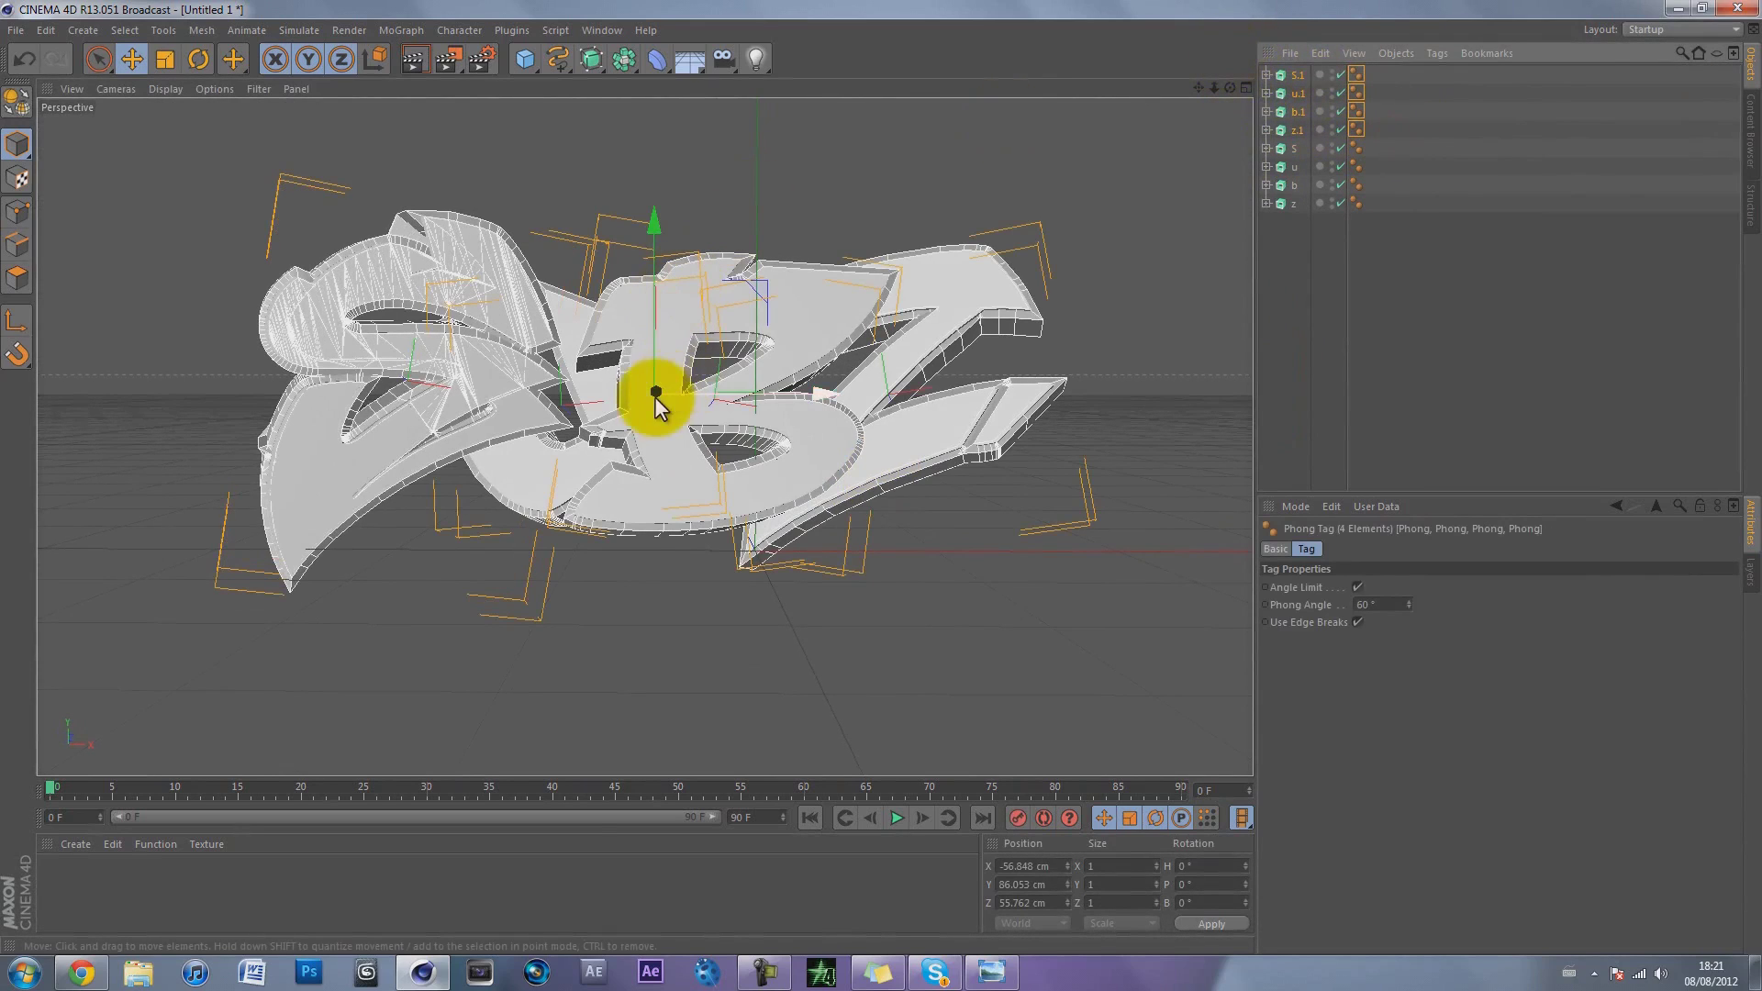
drag(1228, 87, 837, 267)
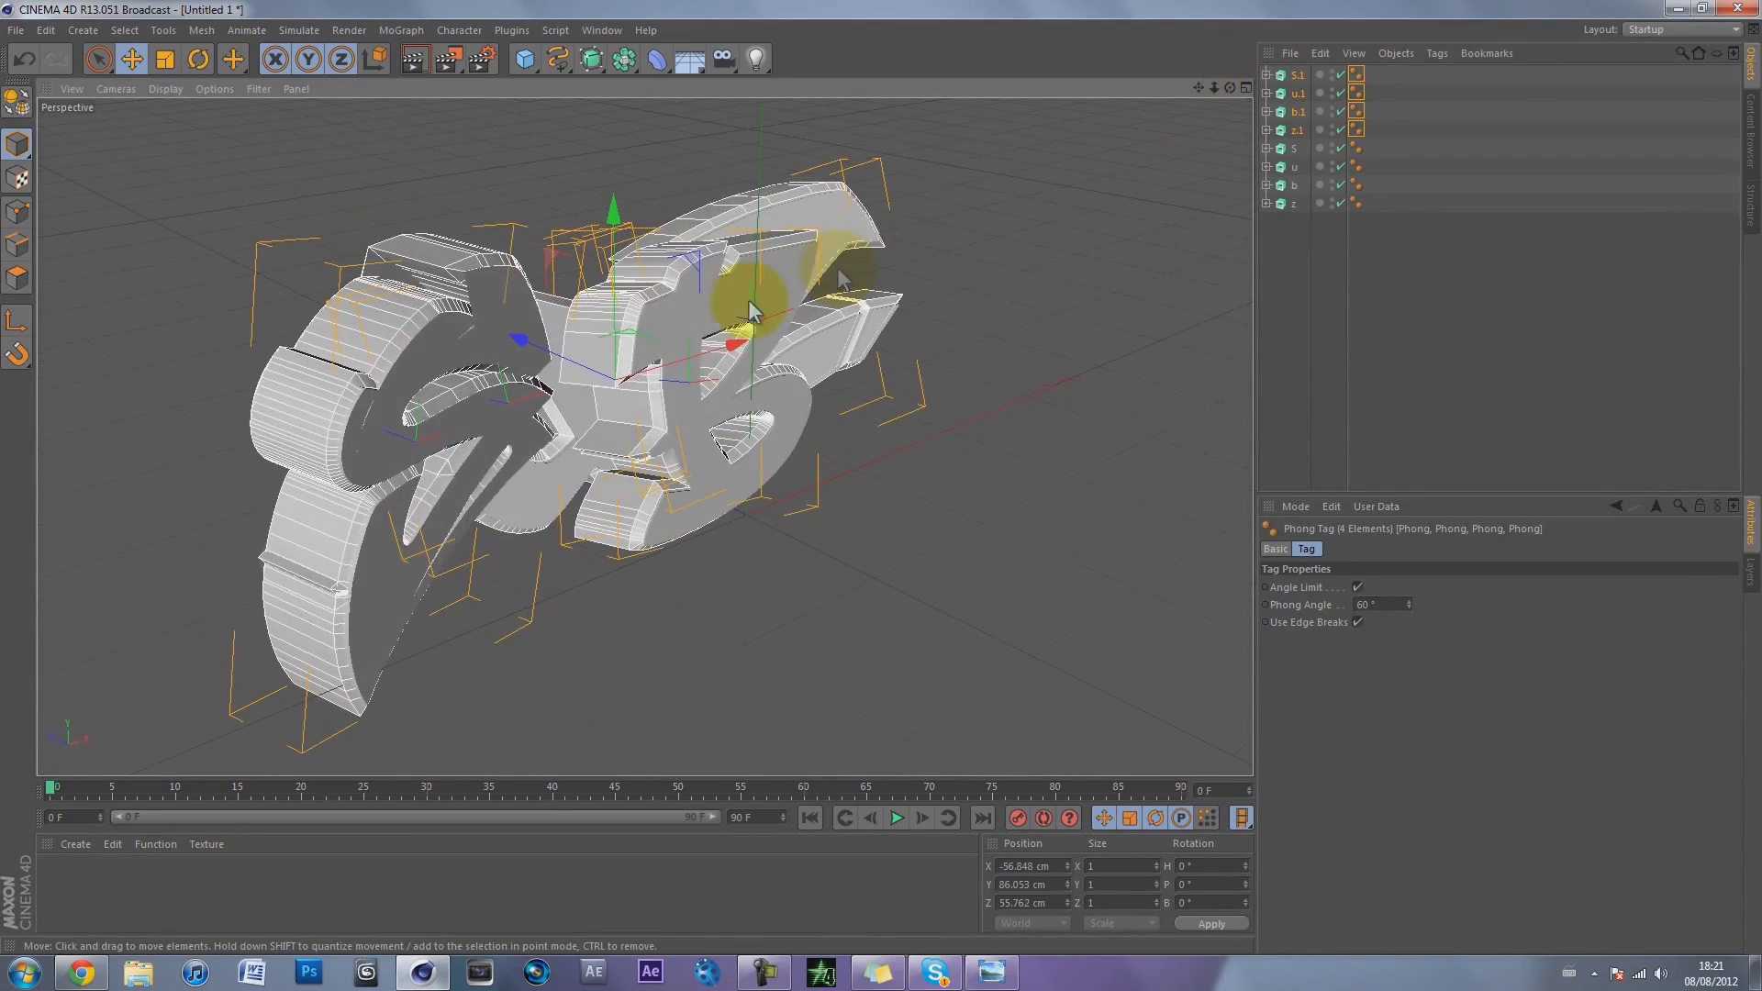
drag(576, 344, 564, 354)
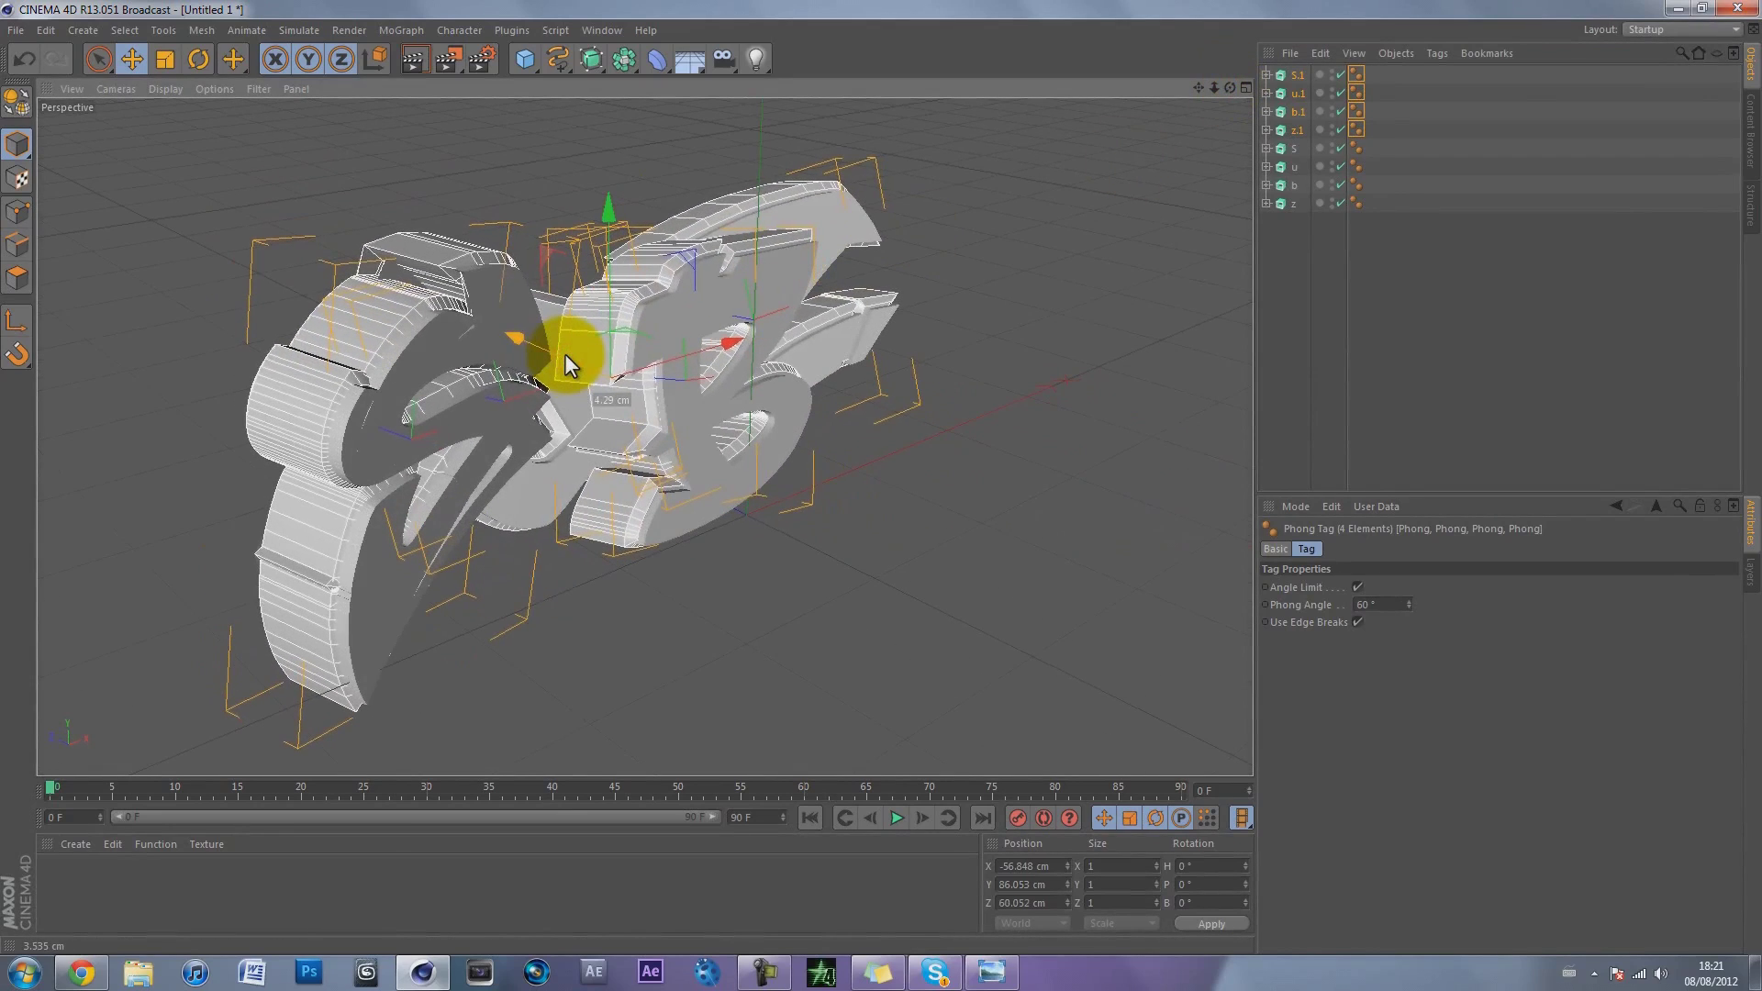
click(1278, 284)
drag(1234, 86, 879, 475)
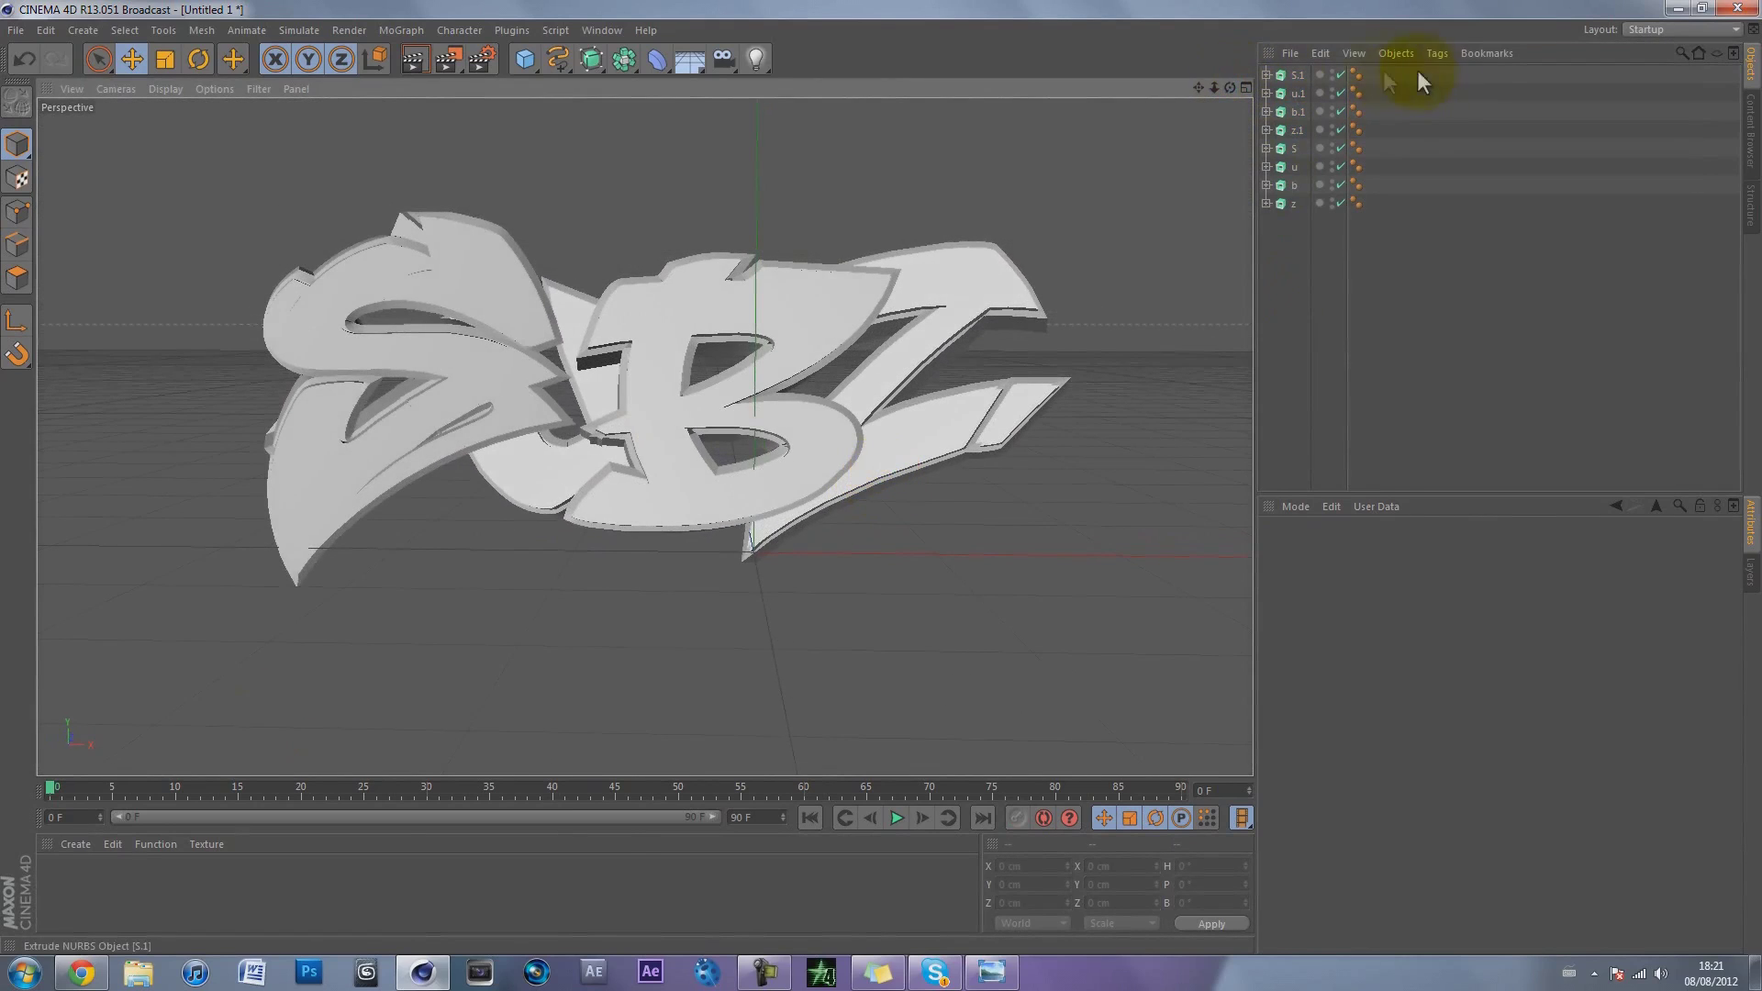
Step: Duplicate the four filleted letter copies and set the start fillet radius of the new set to 7 cm
drag(1411, 136, 1236, 40)
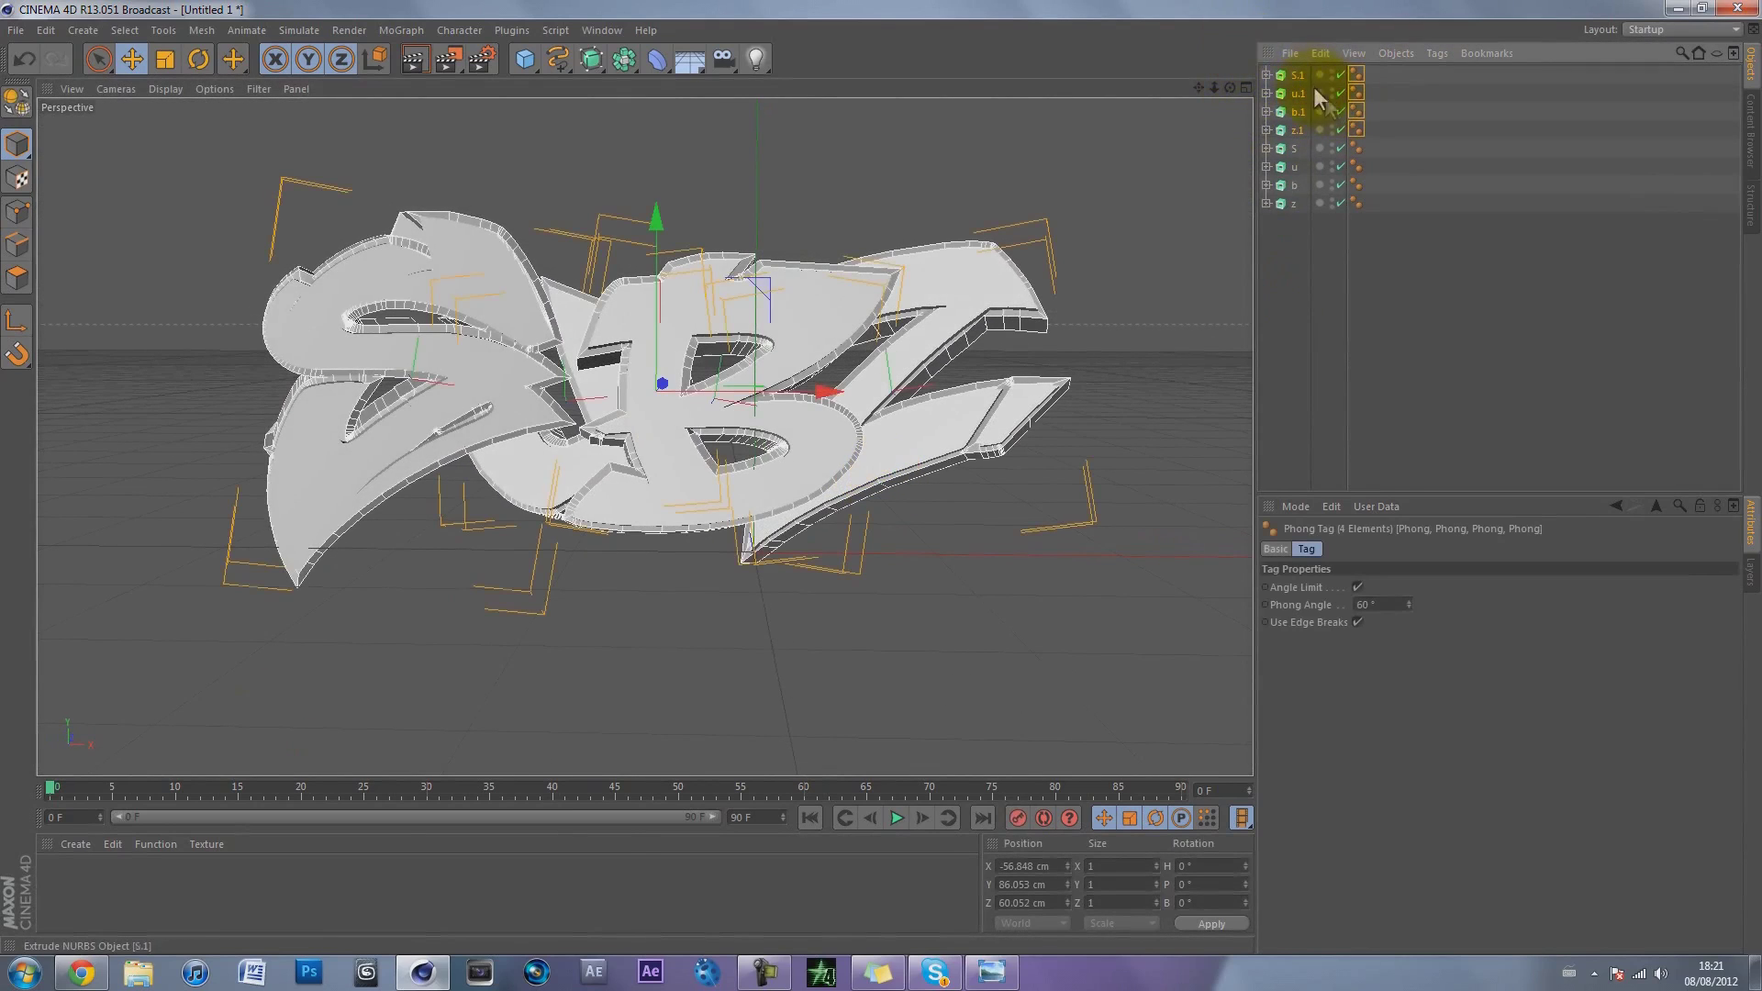
key(ctrl+c)
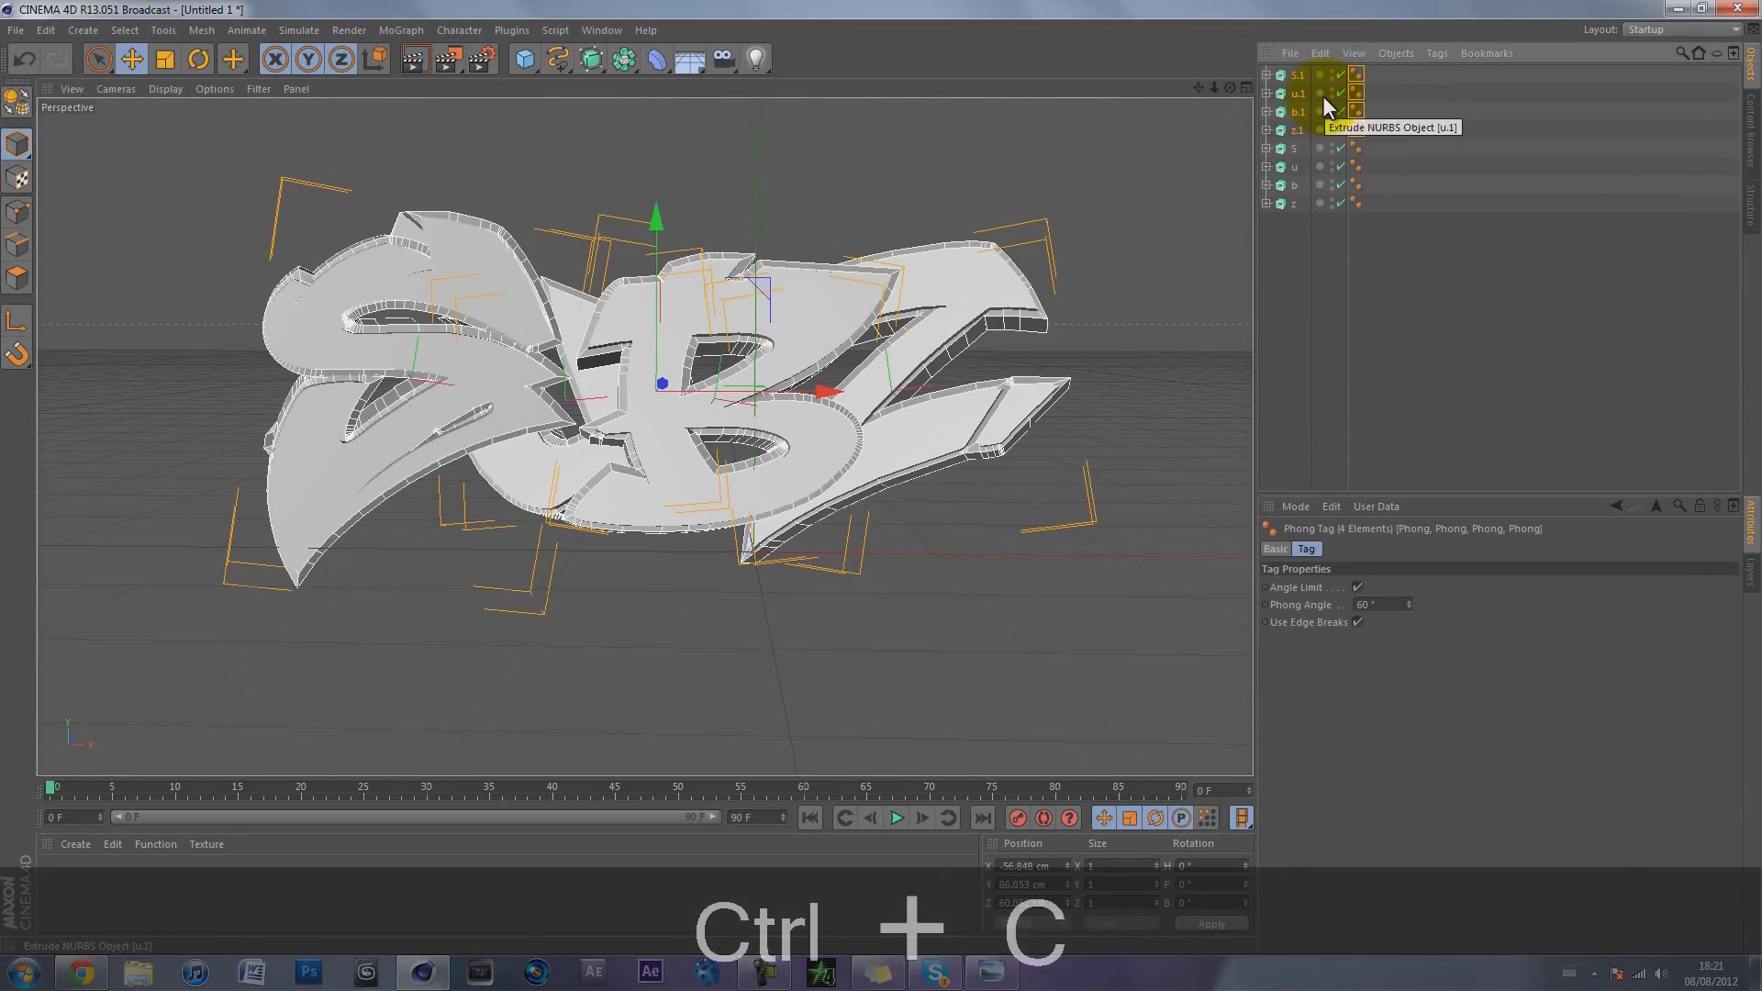
key(ctrl+v)
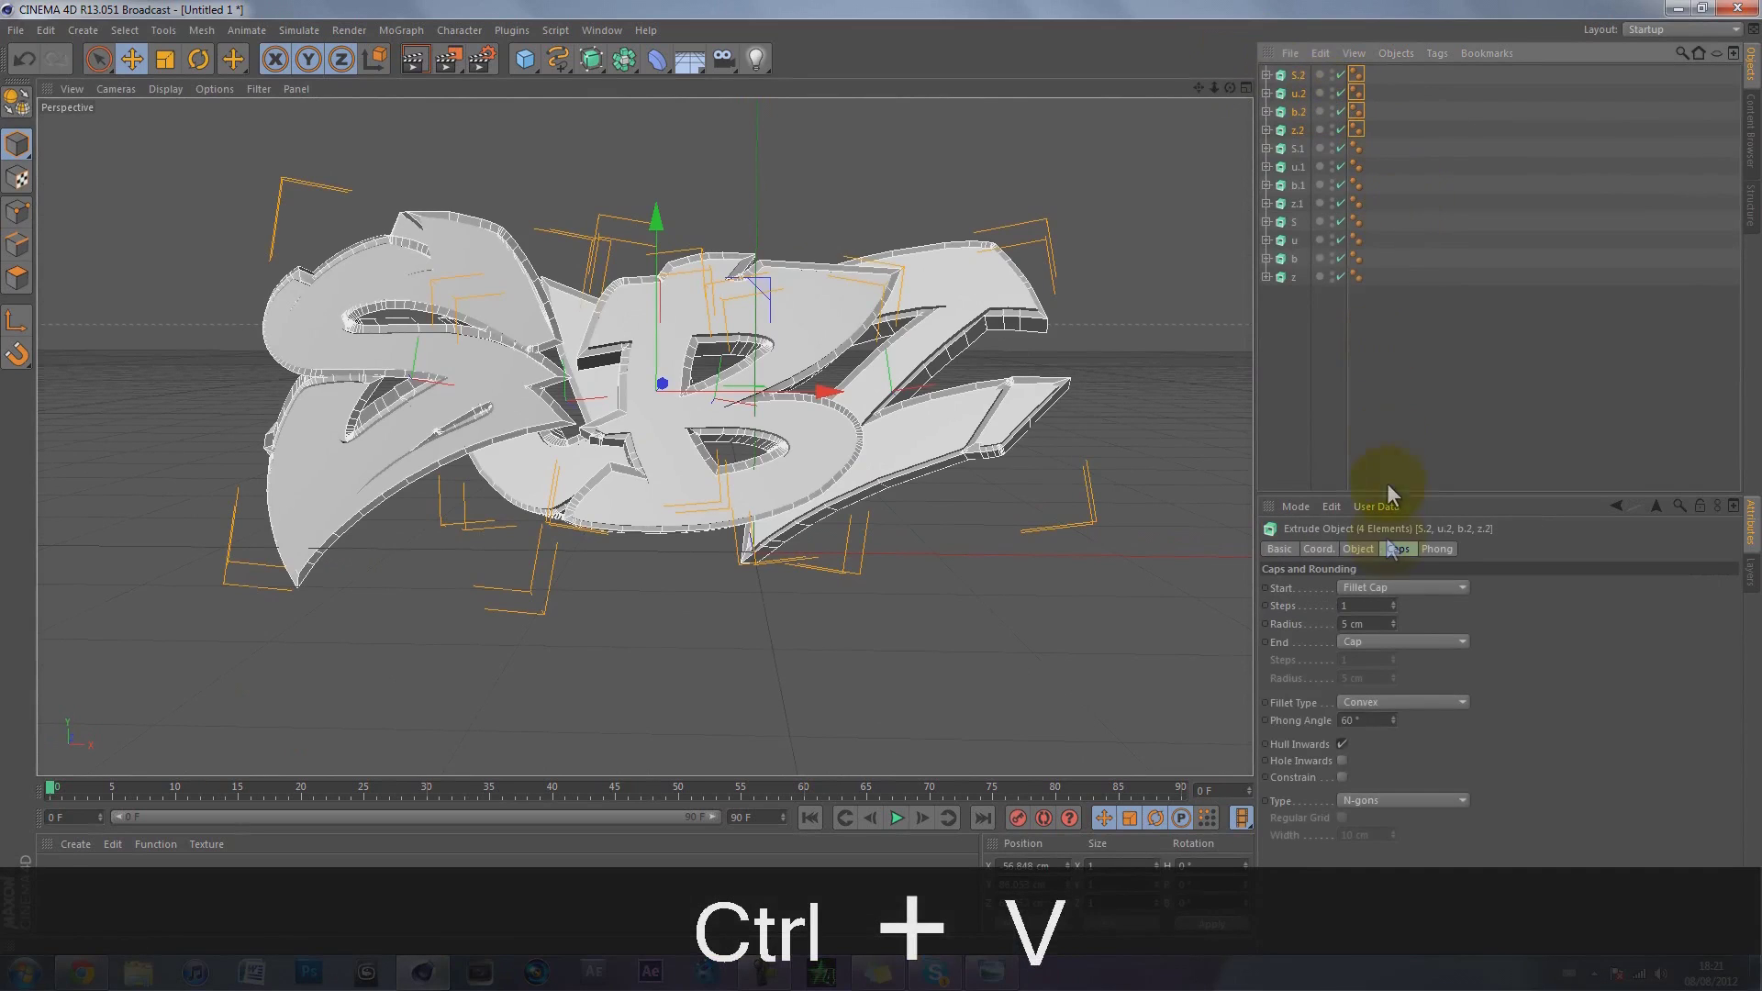
click(1367, 624)
text(7)
key(Return)
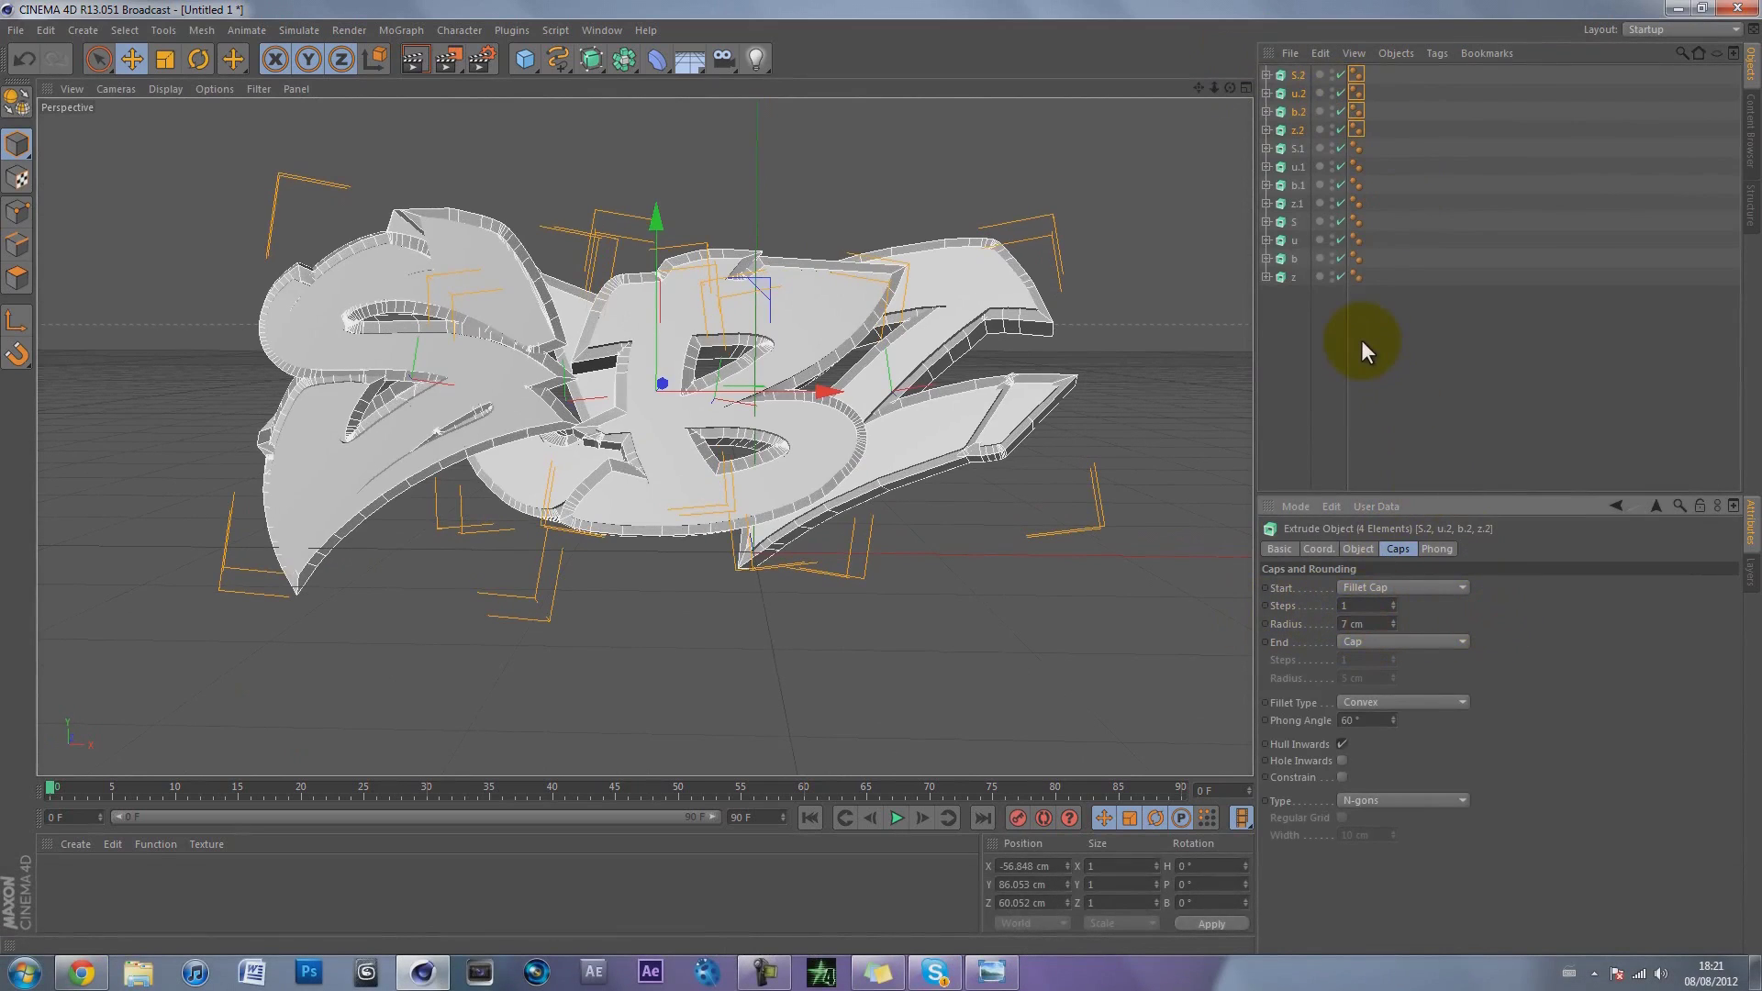
Step: Shift the newest set of four filleted letter copies back along the depth axis to about Z 61 cm
click(1319, 339)
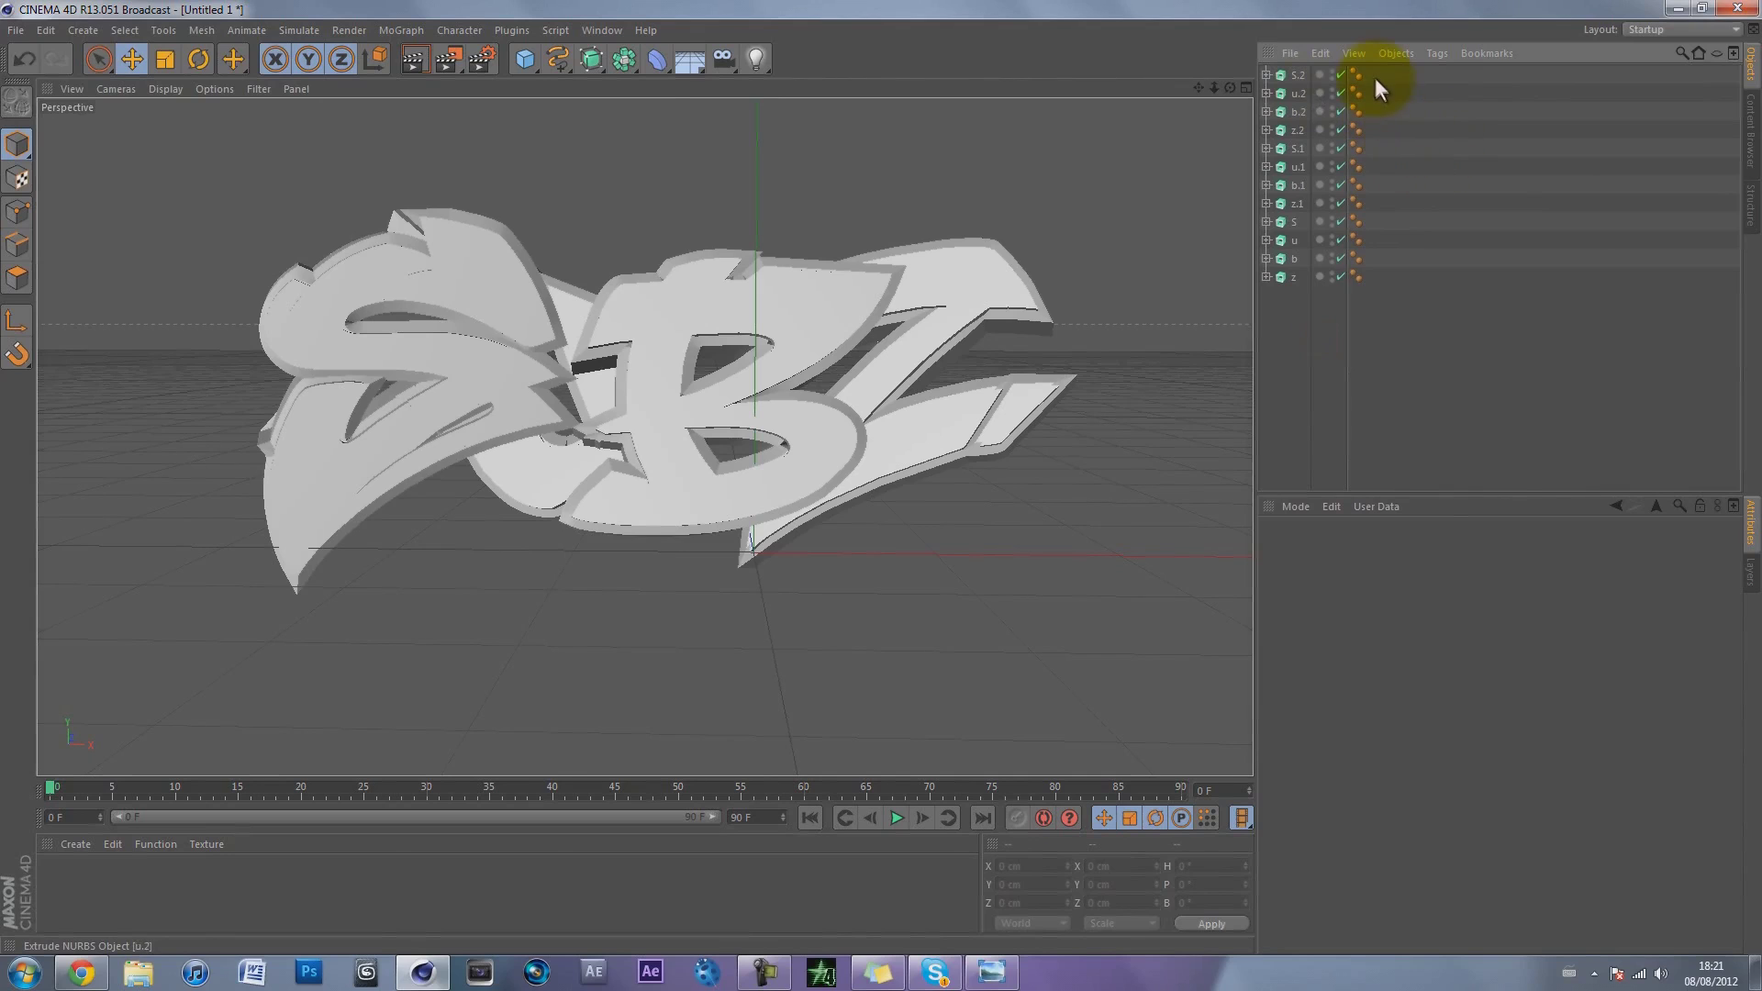
drag(1374, 73, 1199, 98)
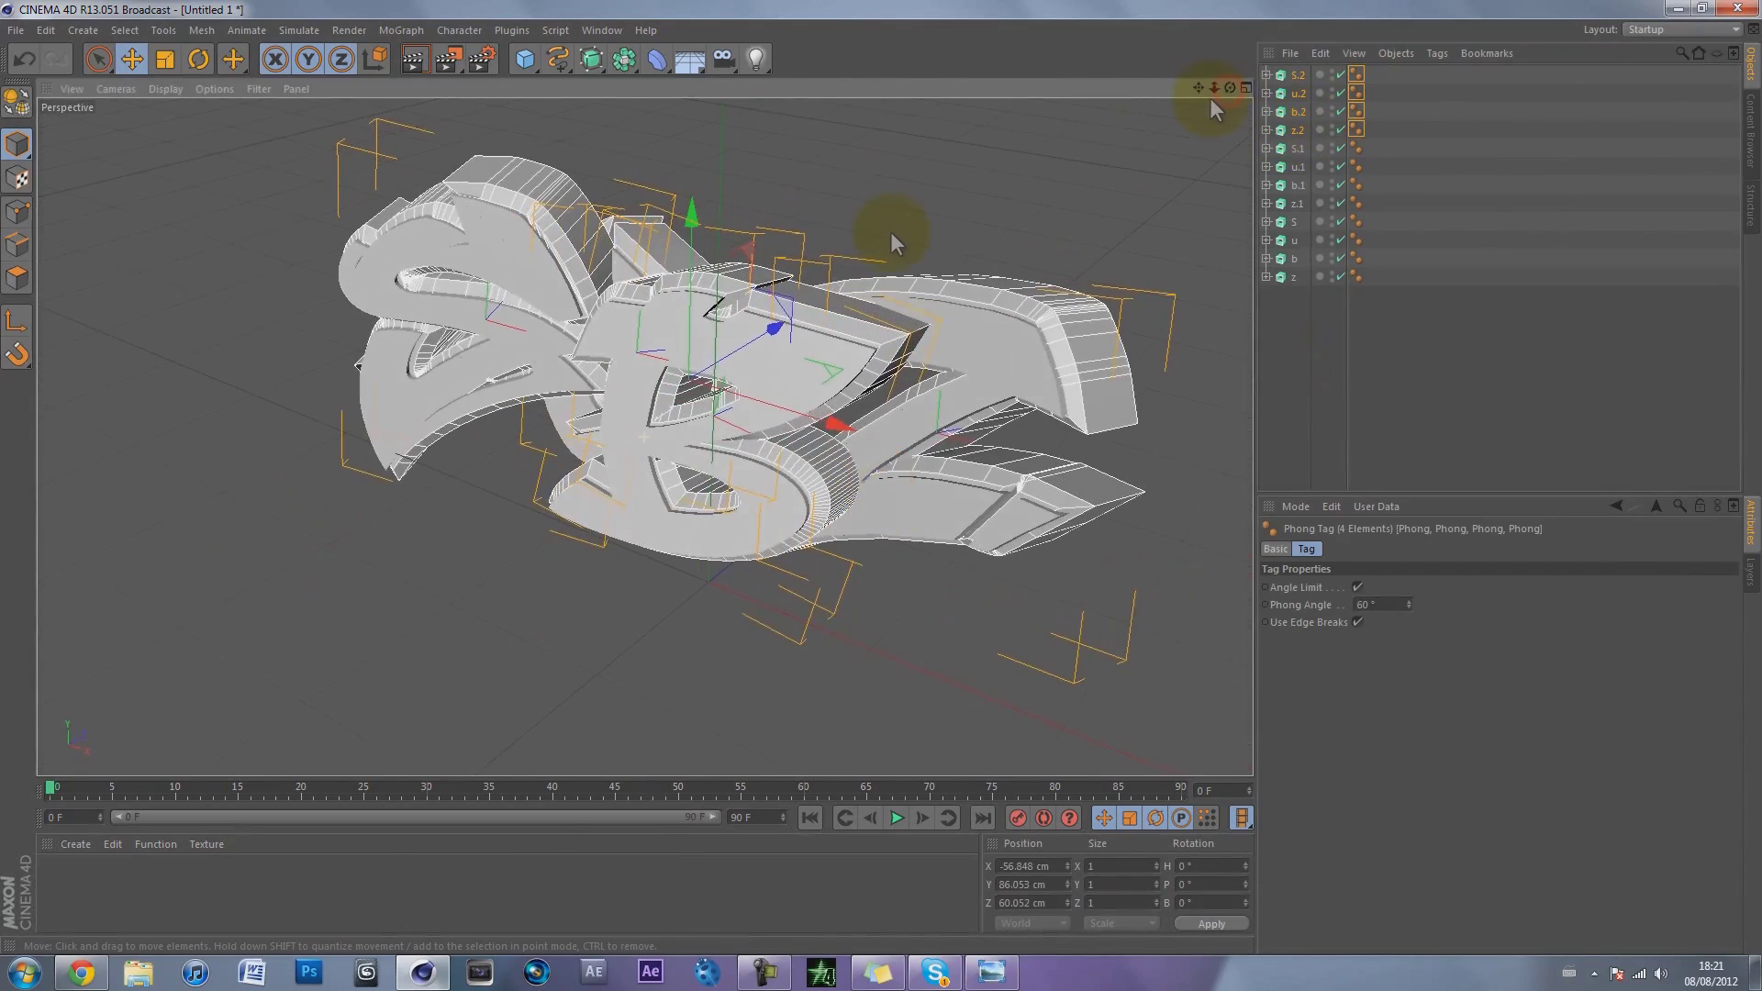
drag(764, 336, 768, 327)
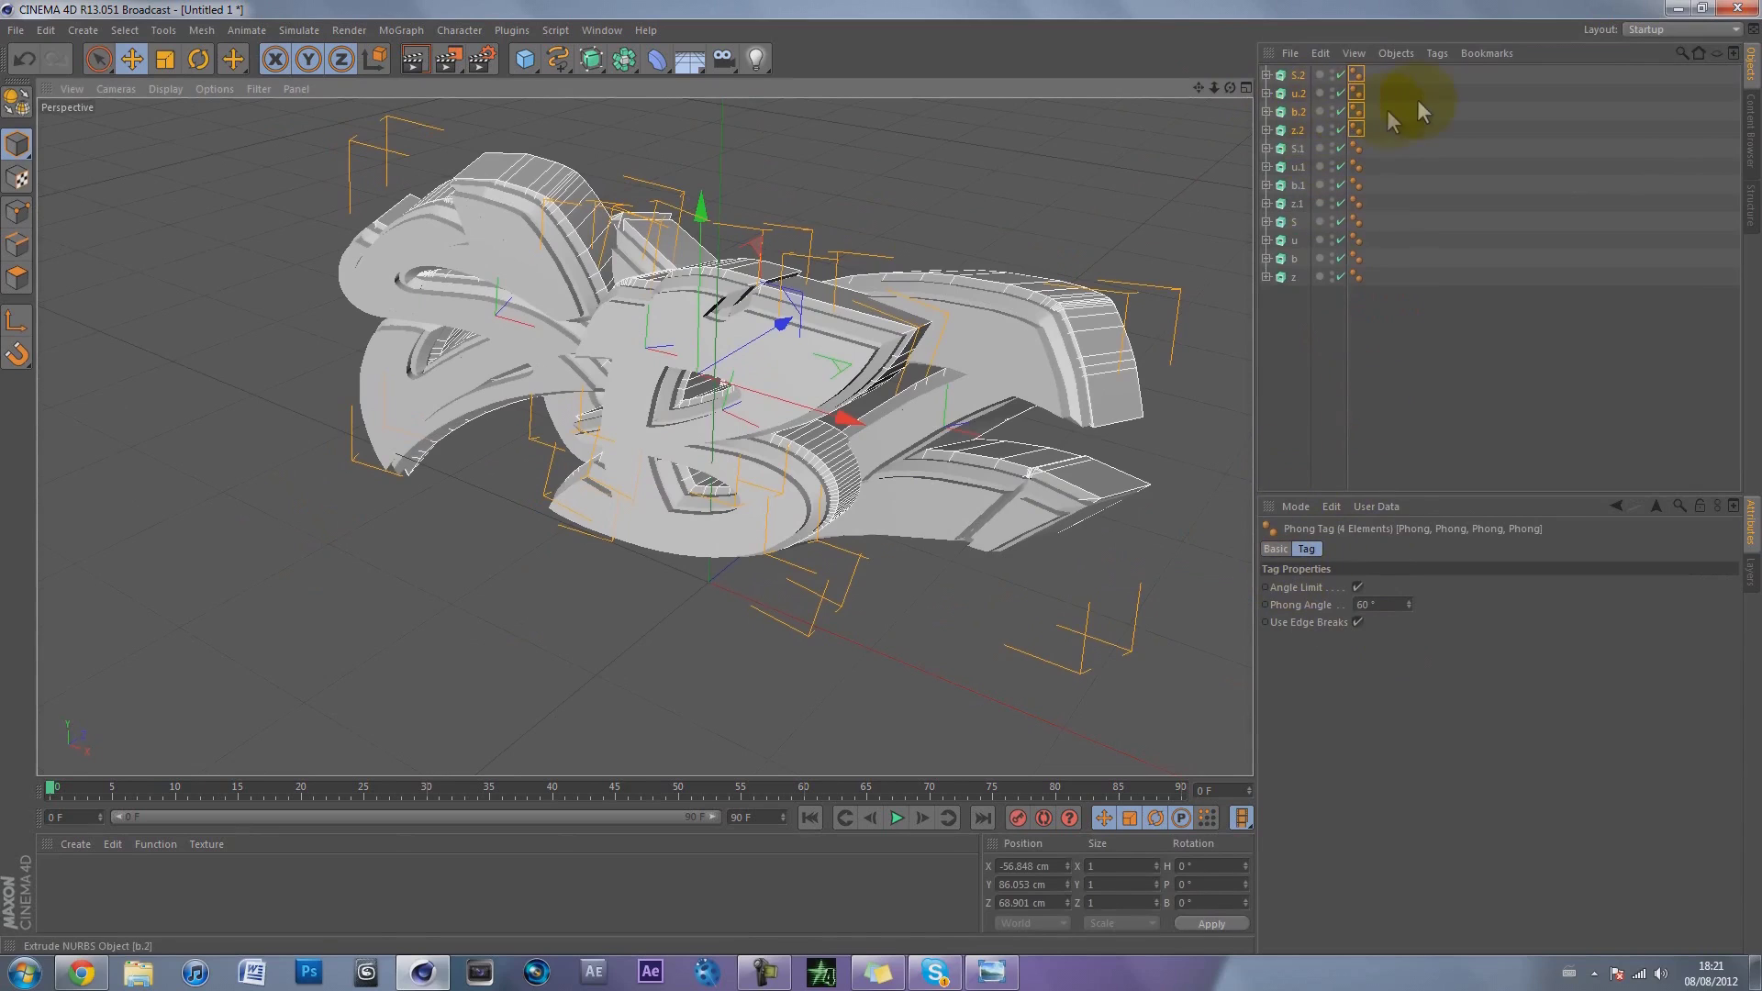
Step: Set the start fillet radius of the newest S, u, b and z copies to 8 cm, one letter at a time
click(1297, 76)
click(1357, 624)
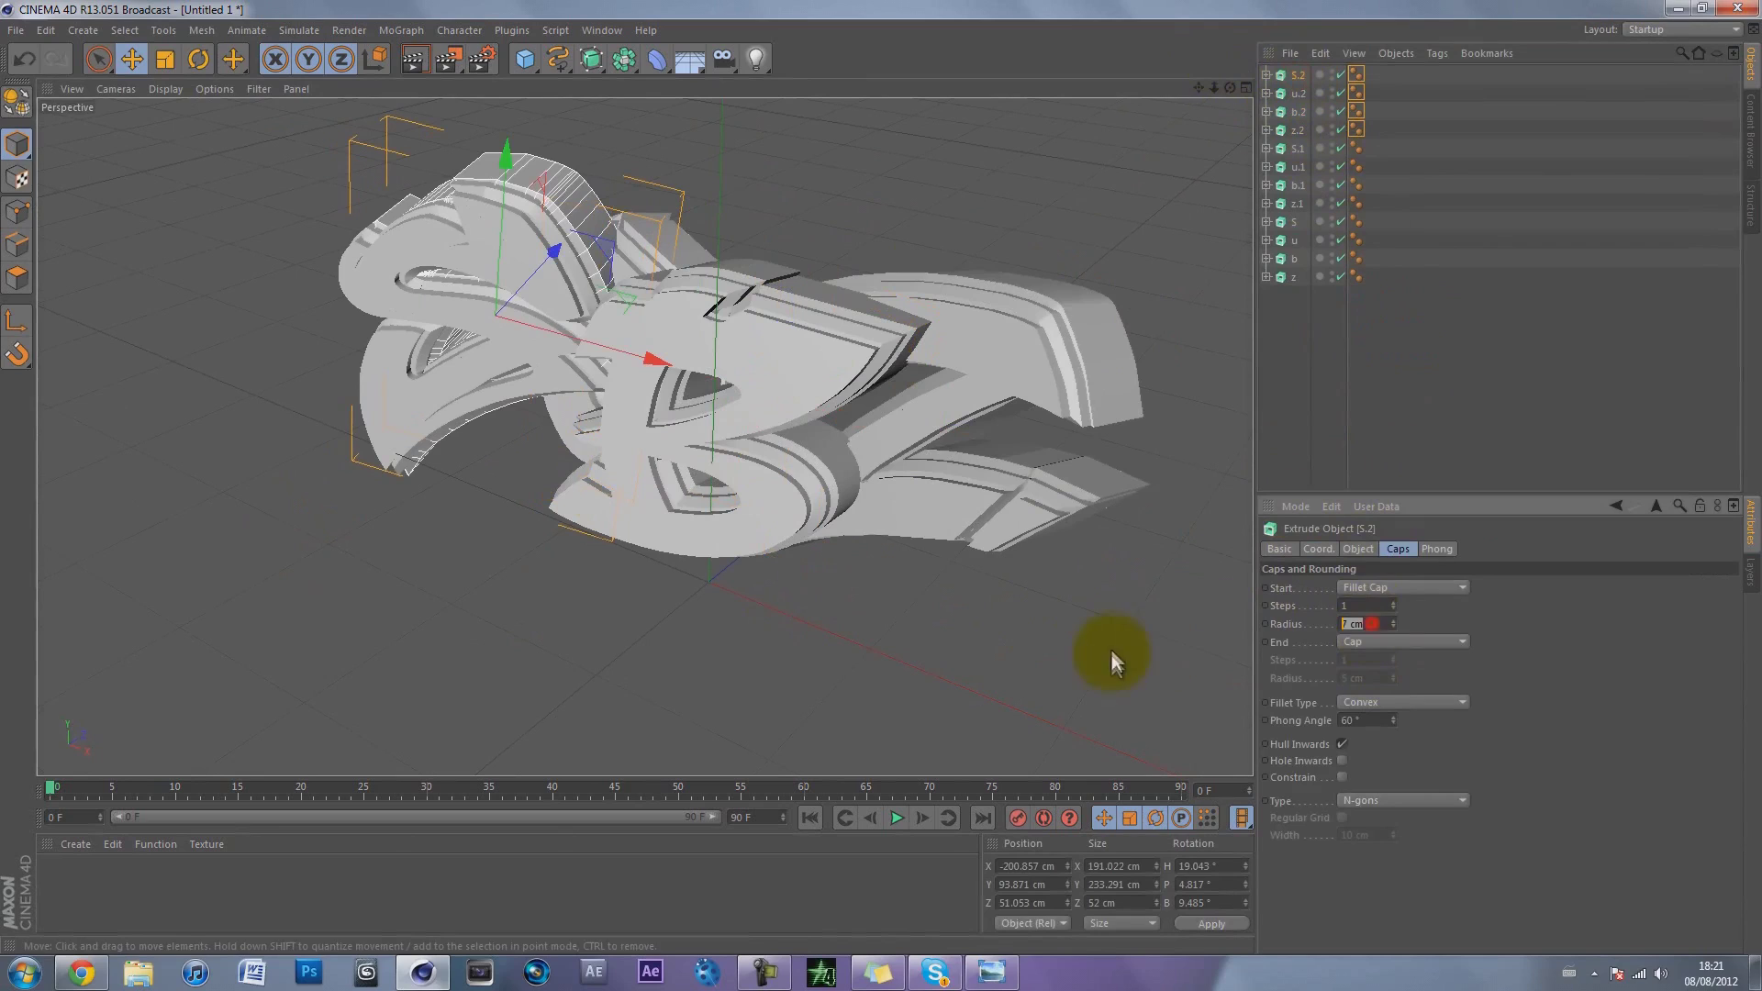
text(8)
key(Return)
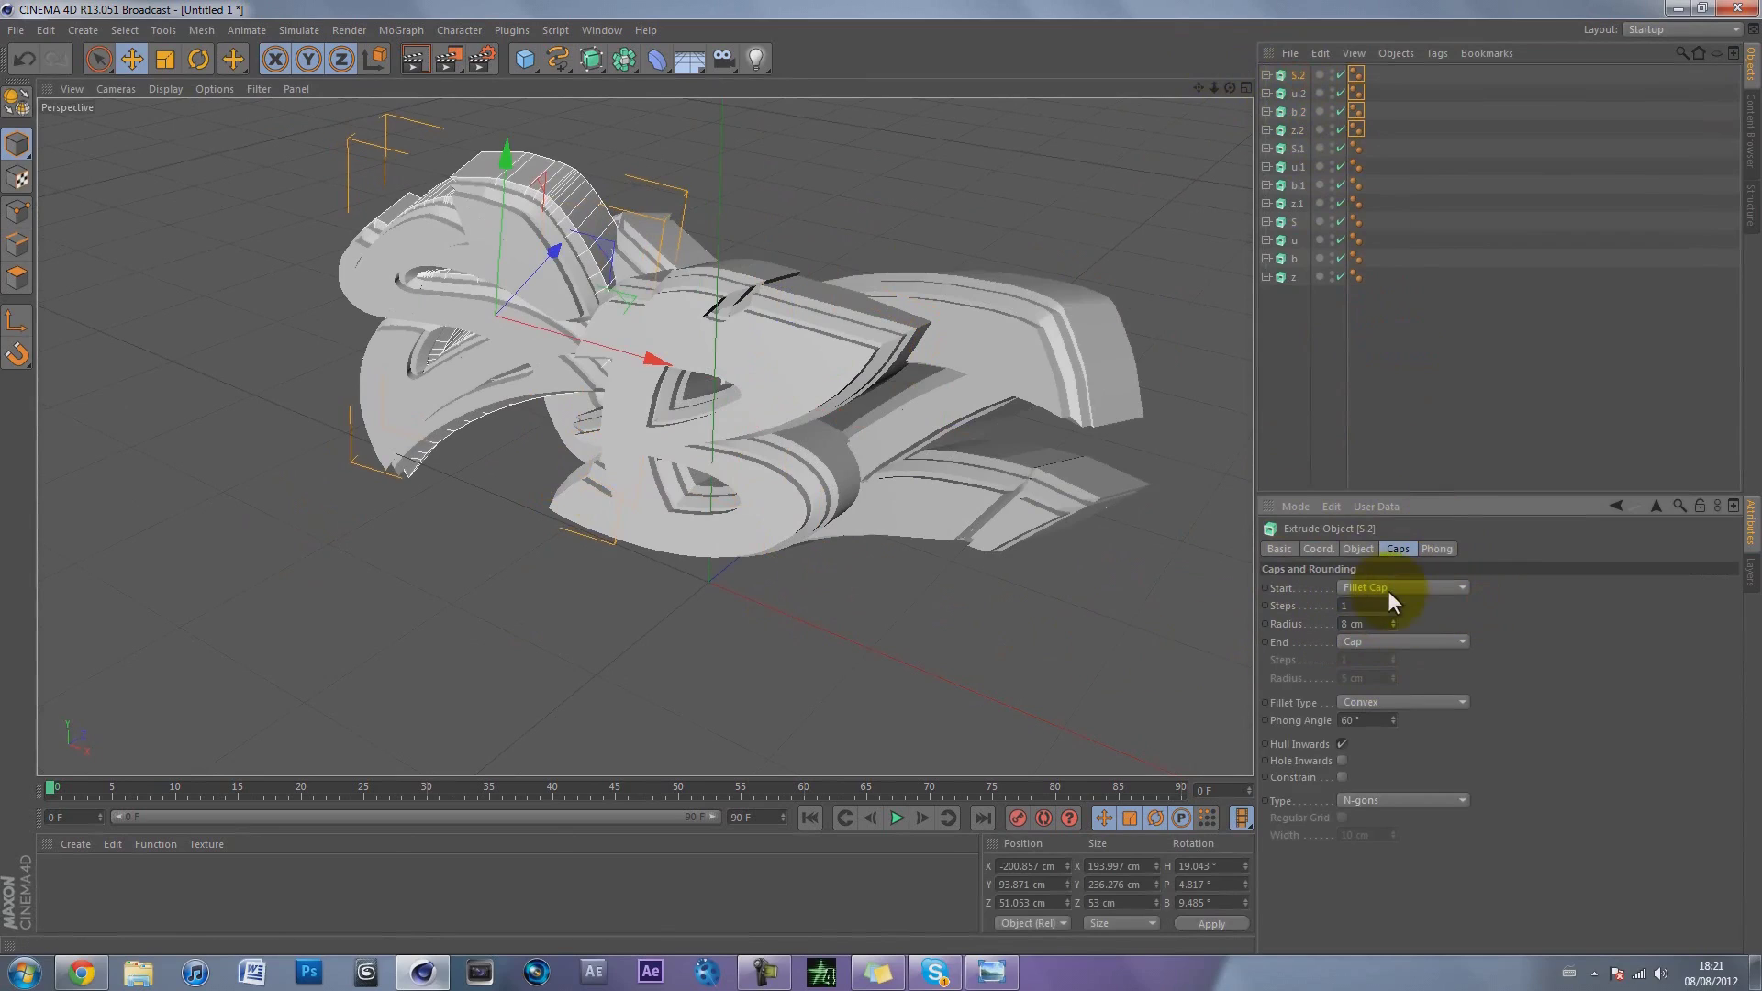
click(1296, 94)
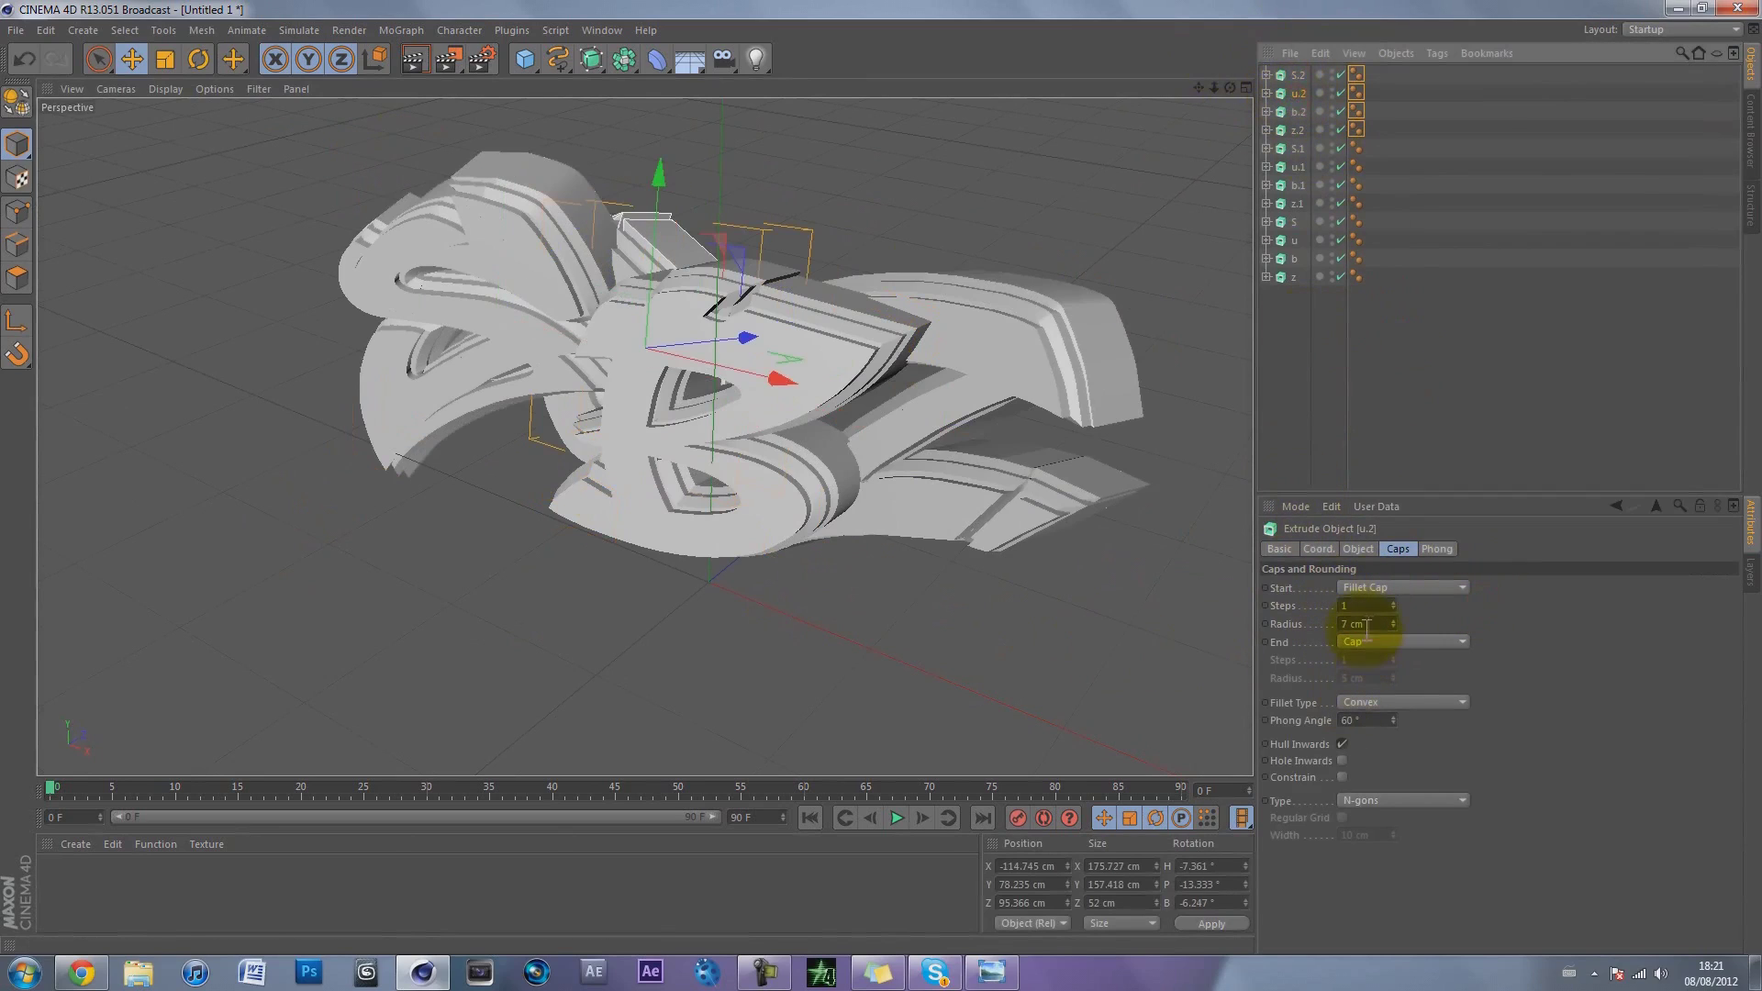
click(1298, 111)
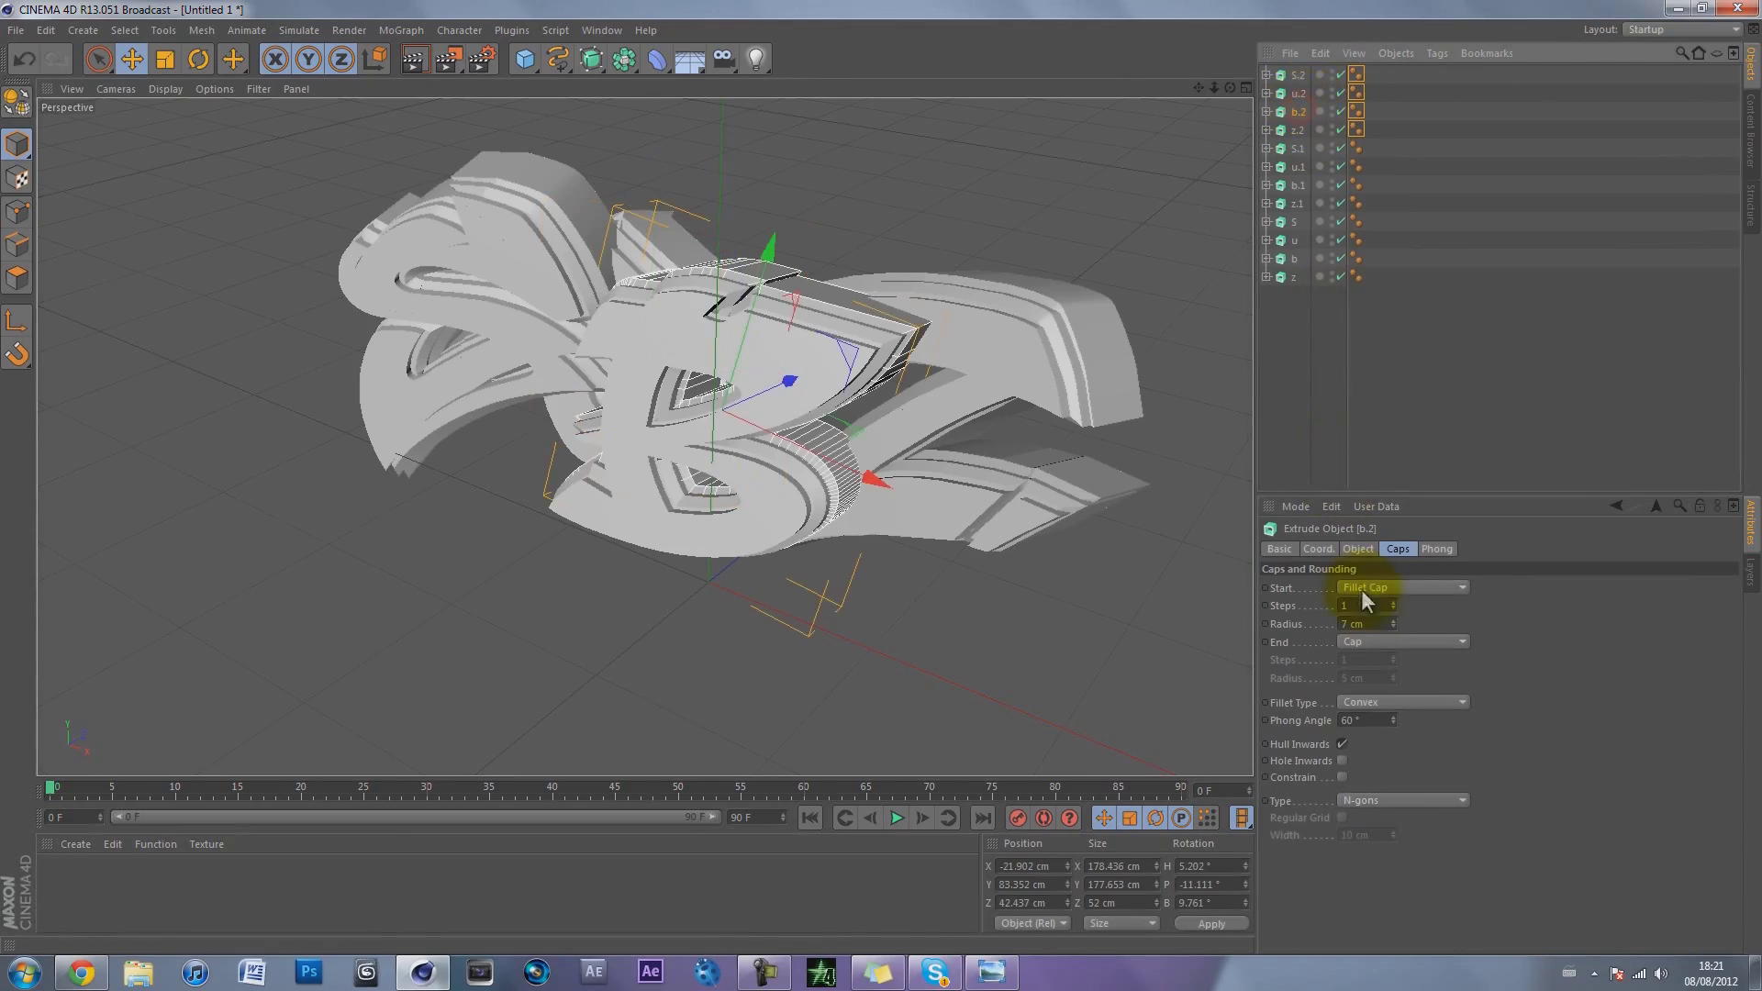
click(1298, 129)
double_click(1358, 623)
text(8)
key(Return)
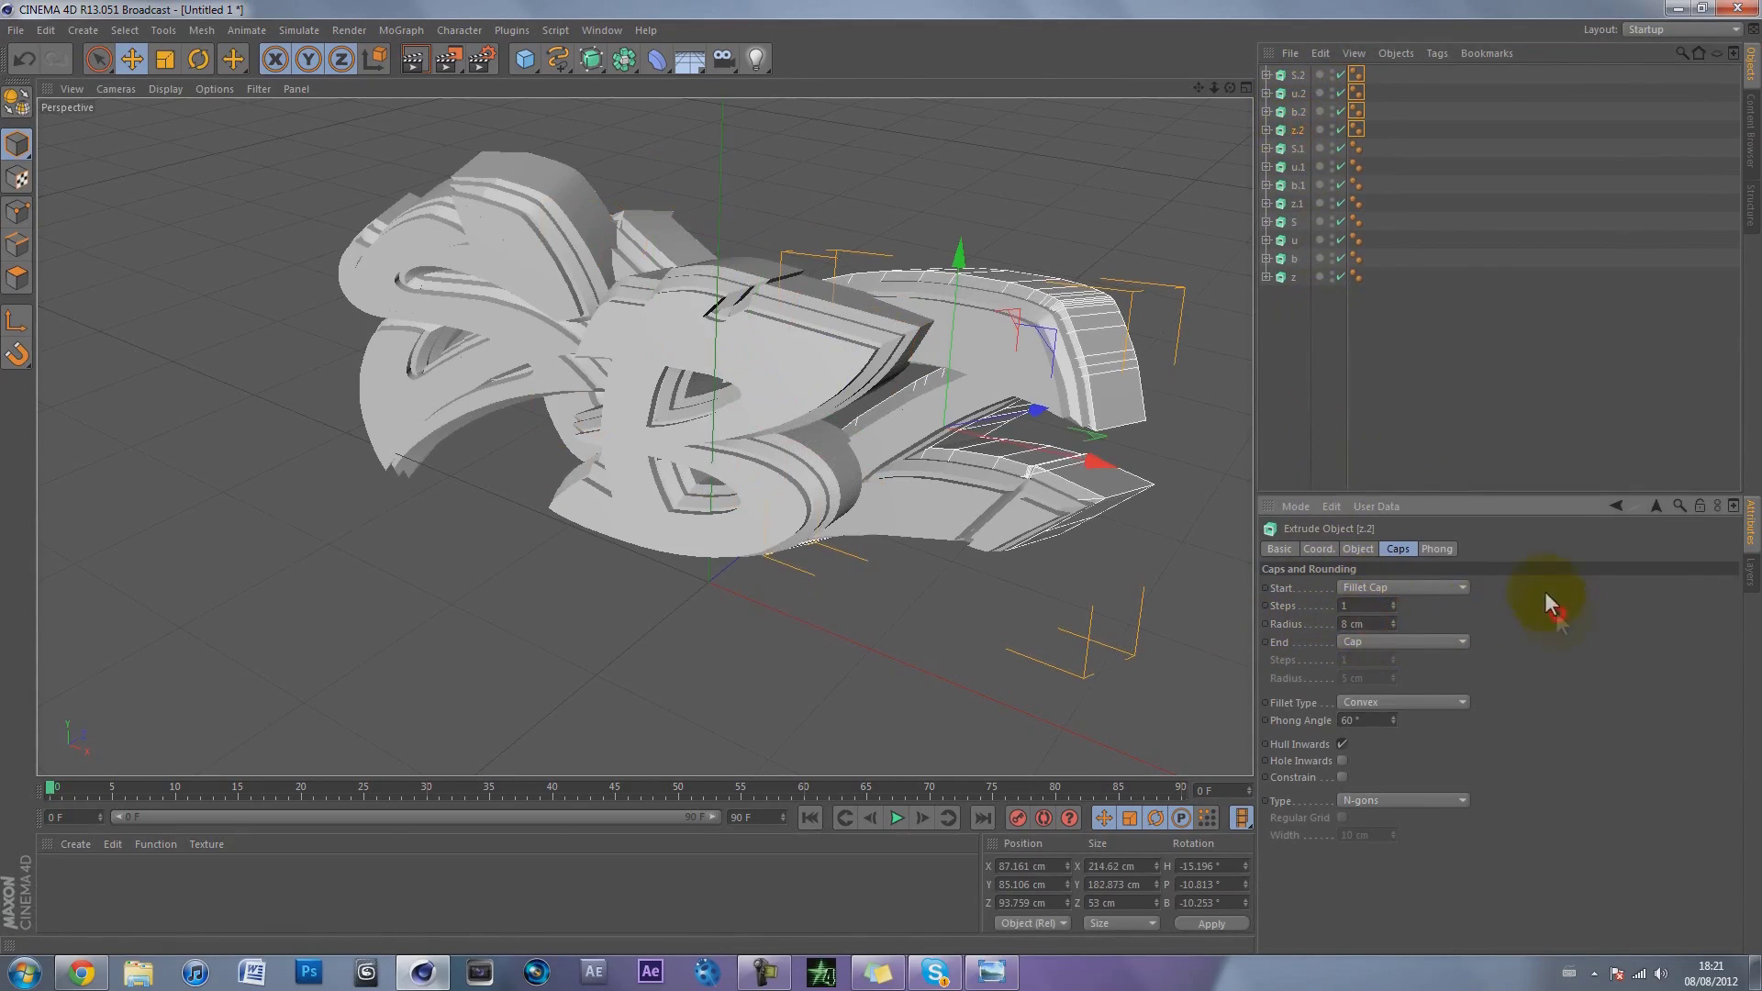
Step: Deselect the letters and render the front view to check the layered text
click(1302, 330)
drag(1229, 88, 879, 477)
click(1298, 393)
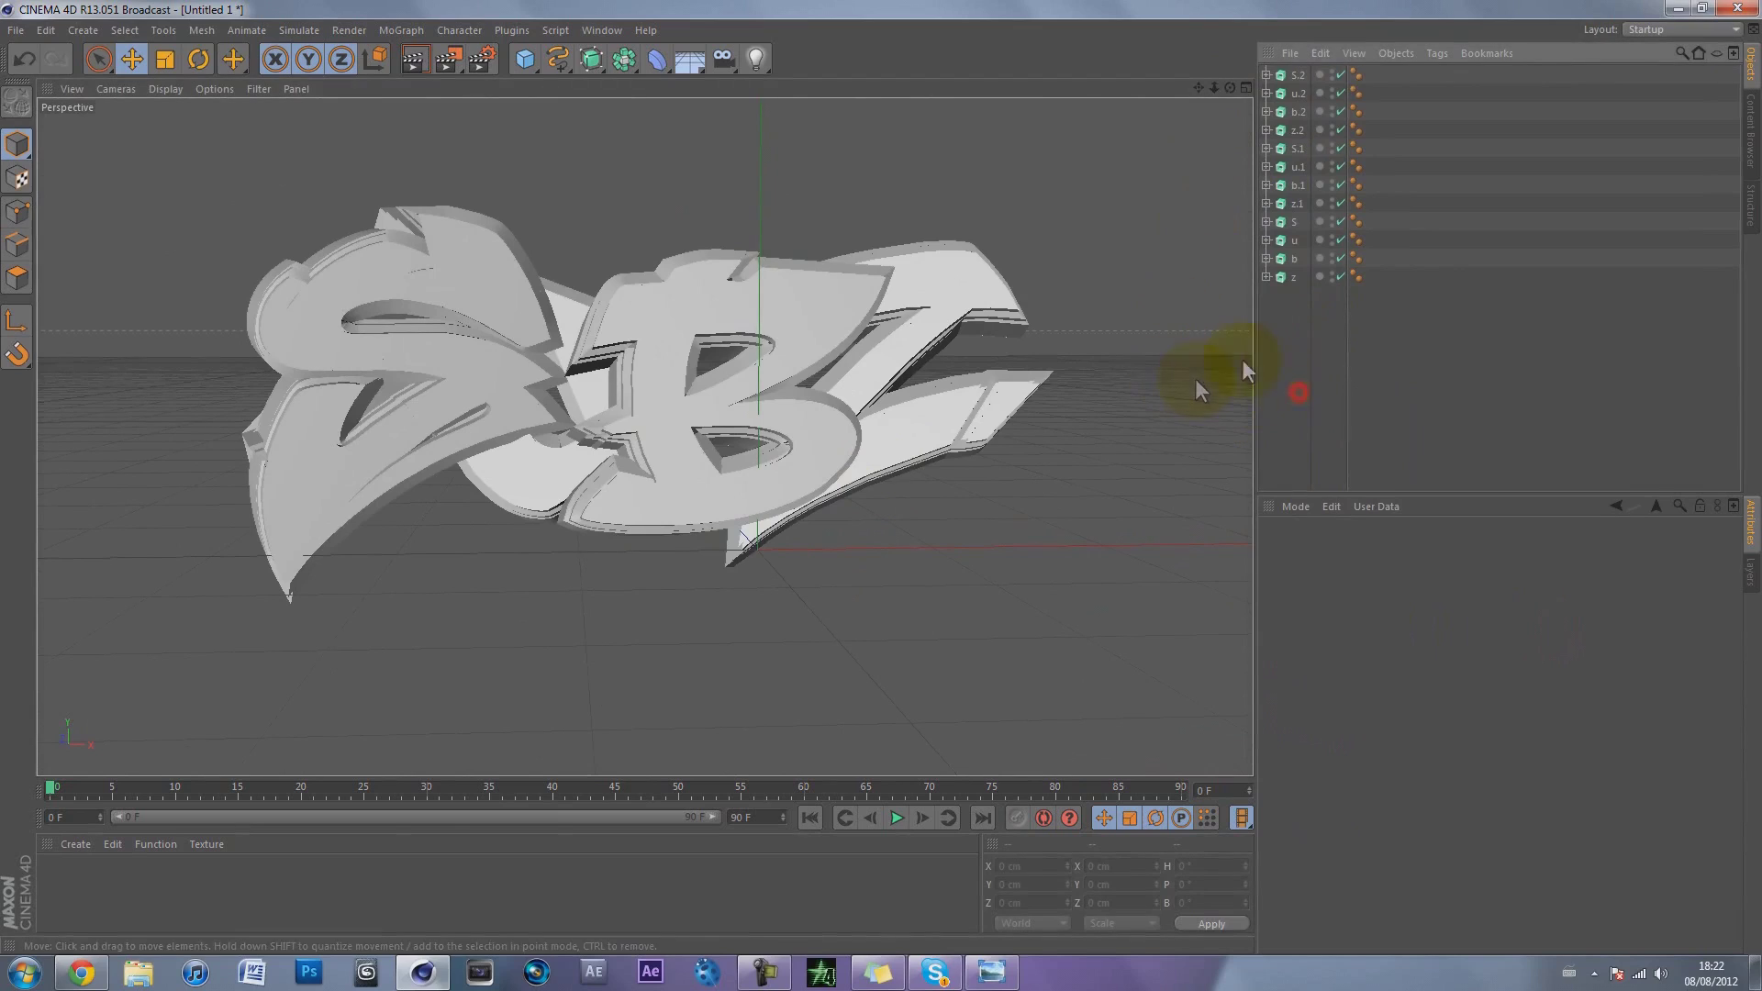
click(382, 876)
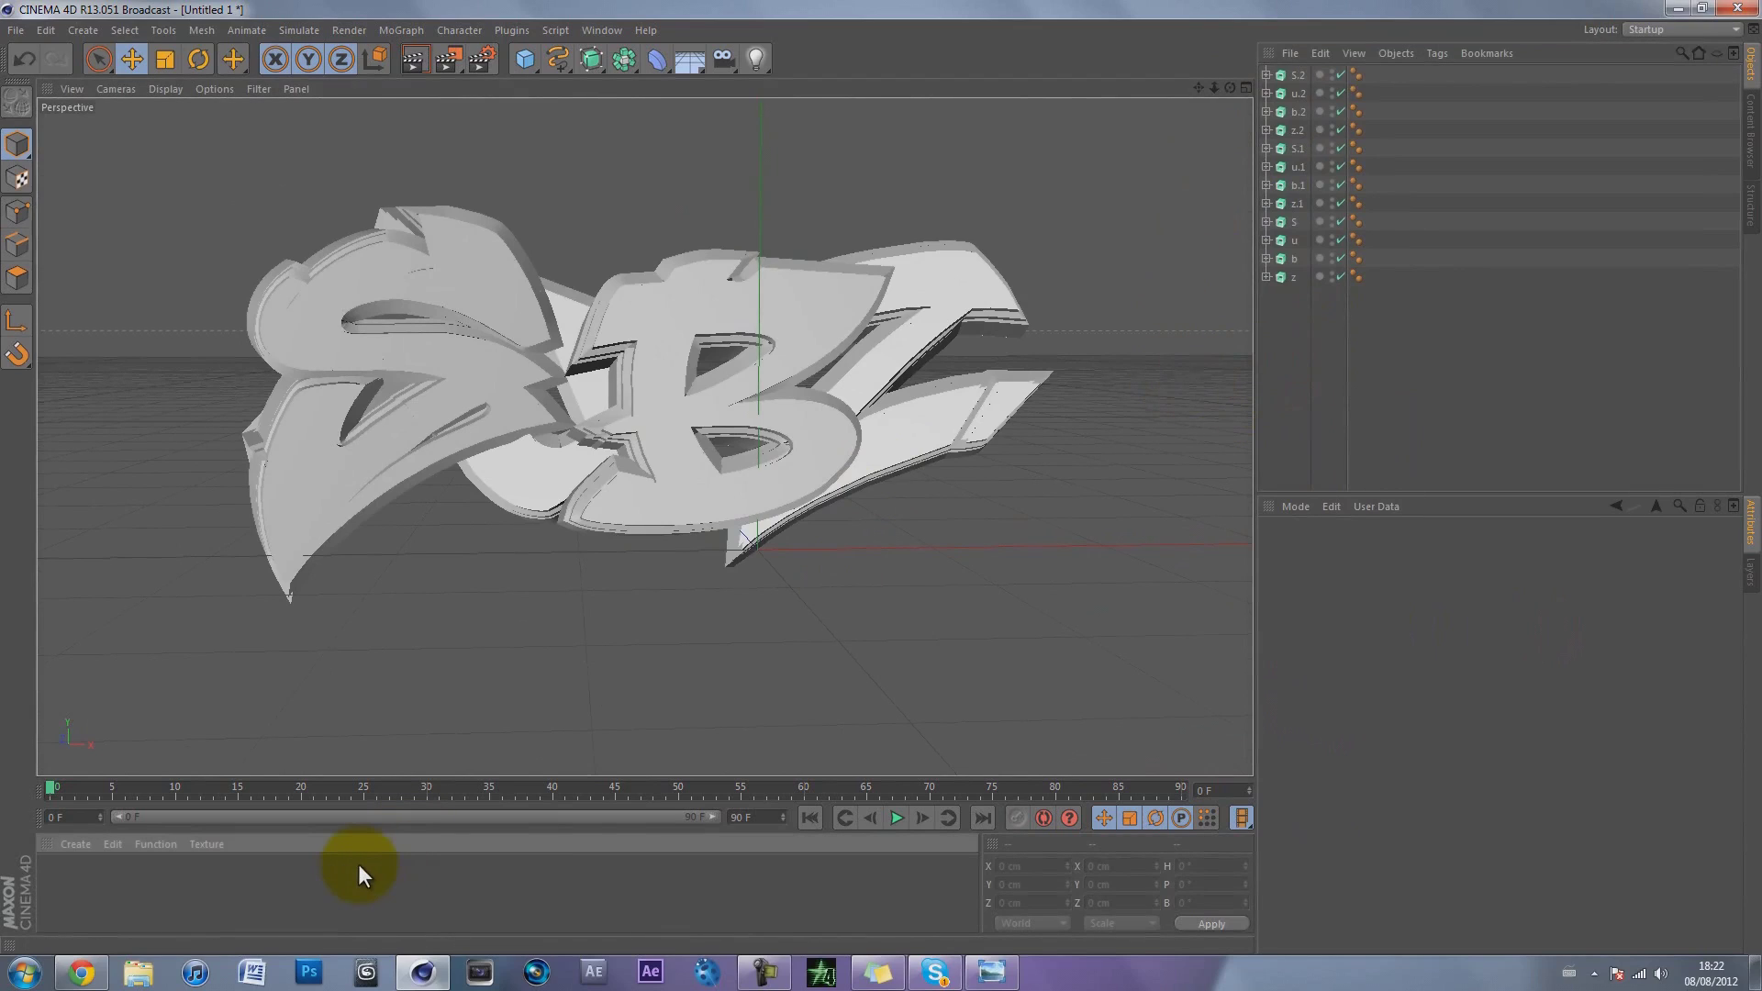
click(414, 58)
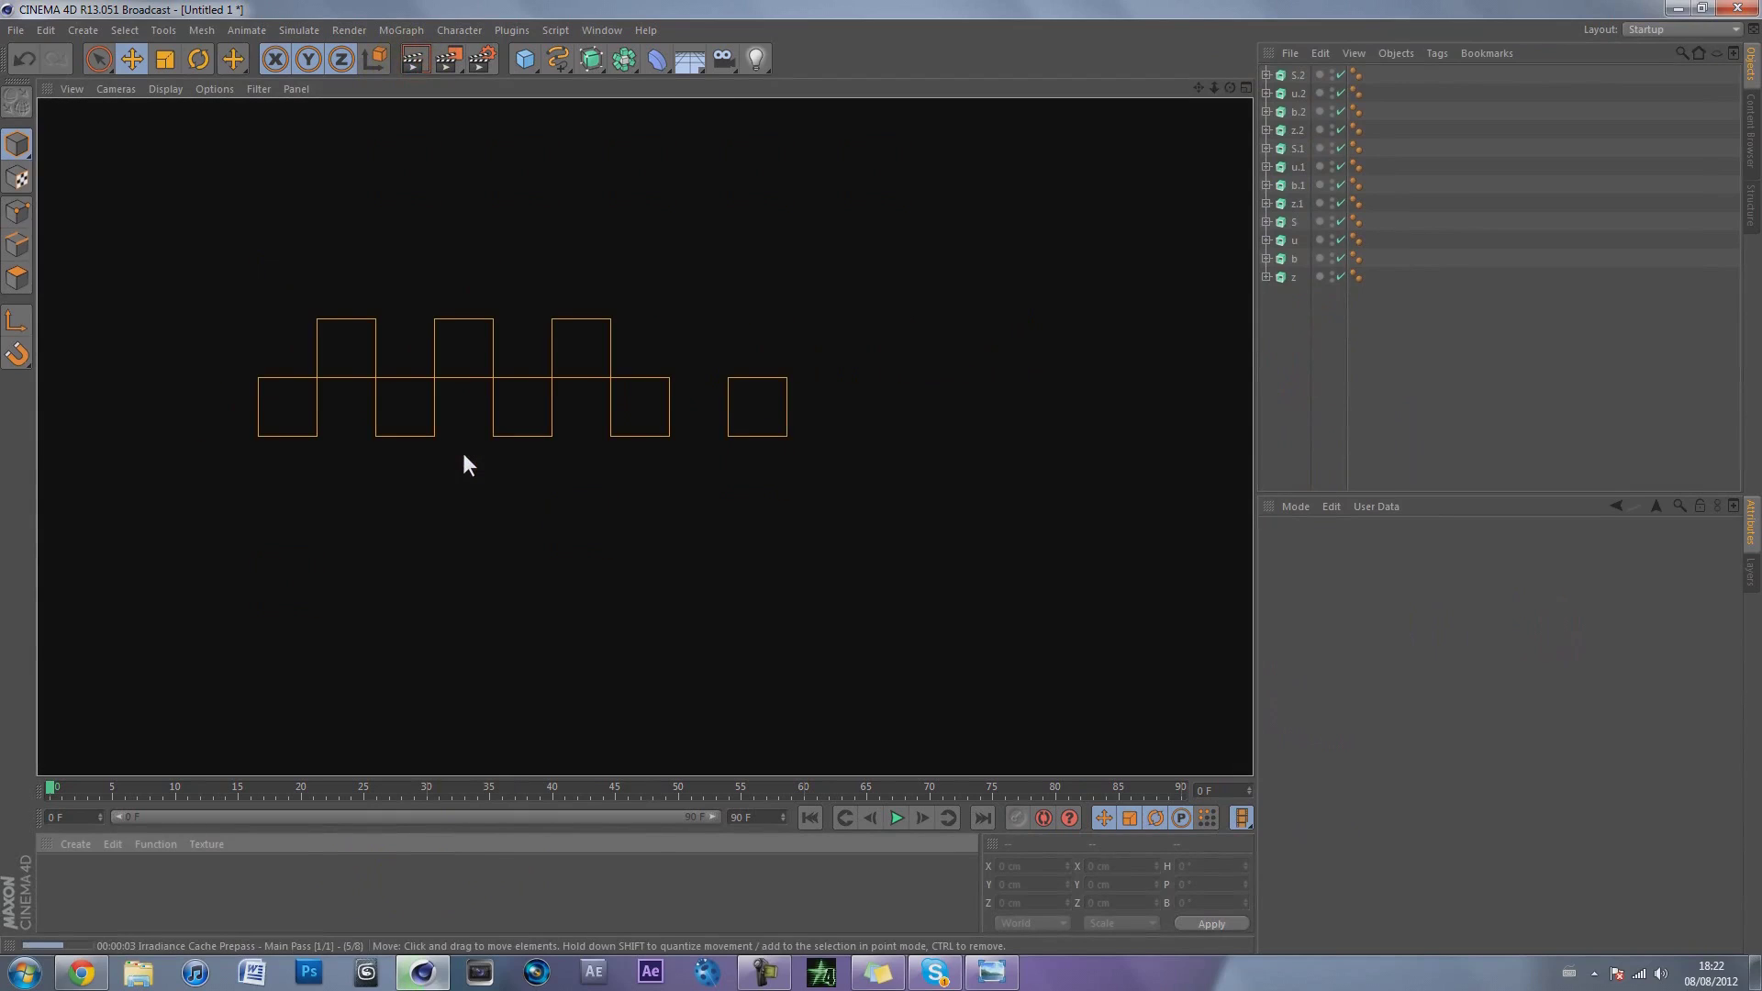
click(354, 881)
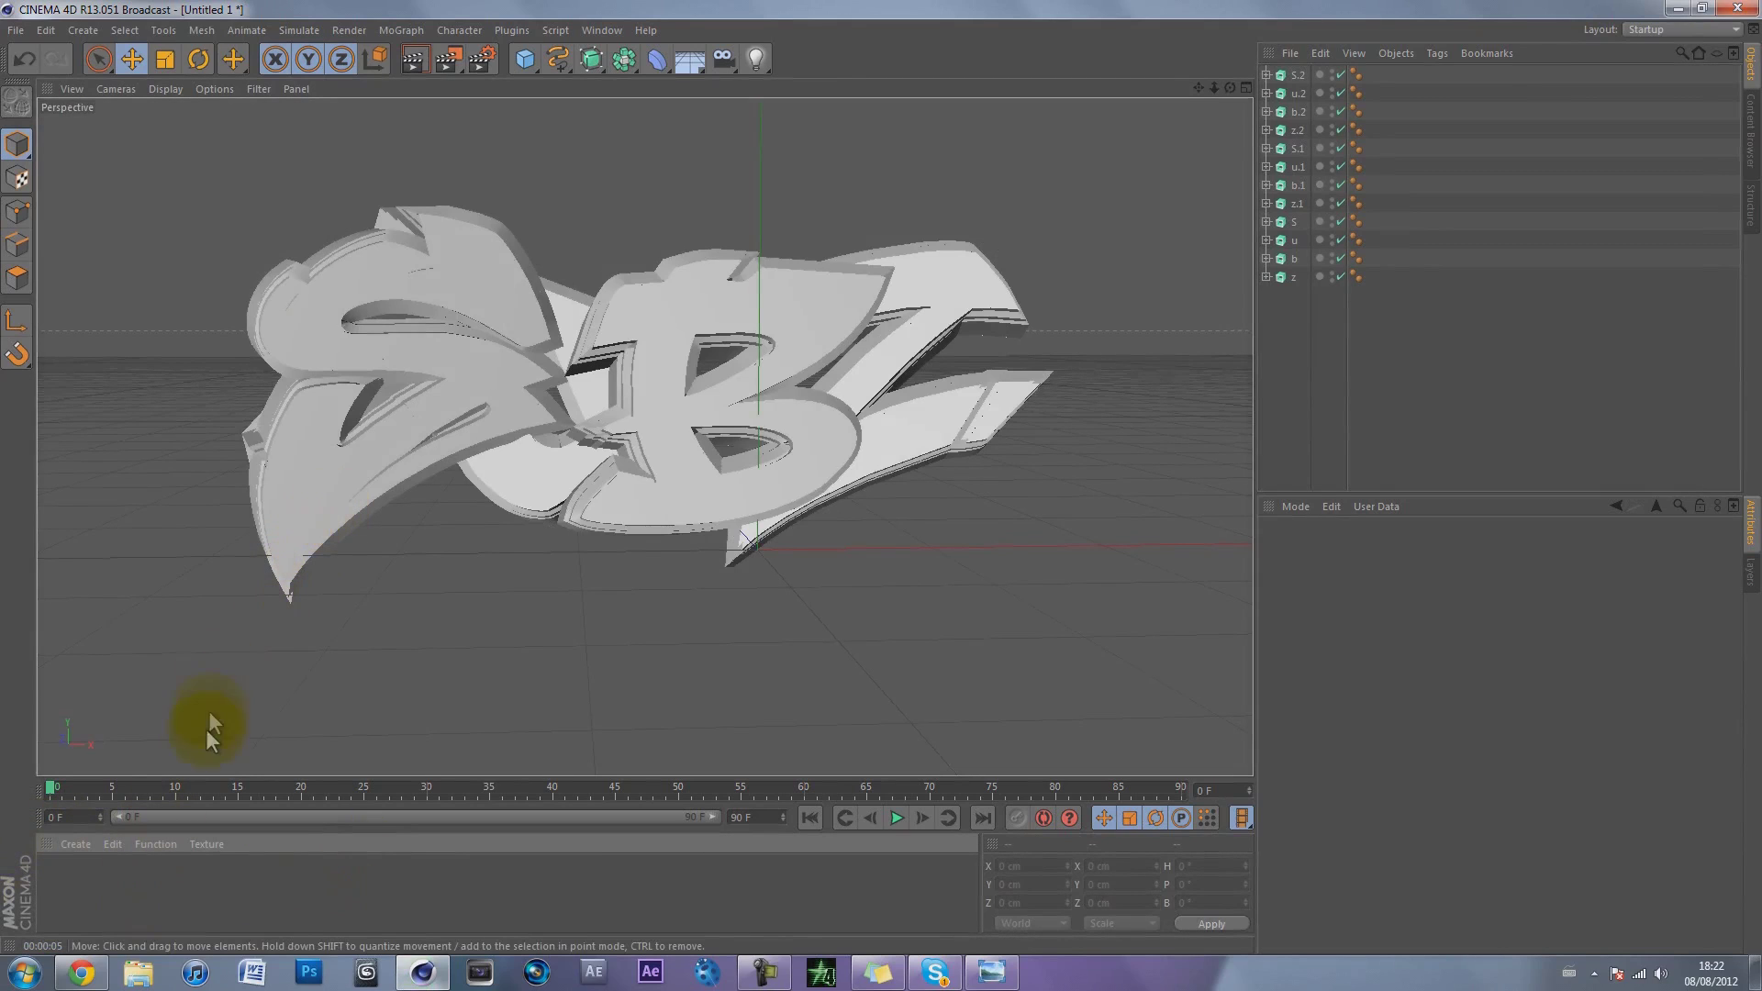
Step: Create a new material and check the reference Subz render in Windows Photo Viewer before returning to Cinema 4D
double_click(62, 884)
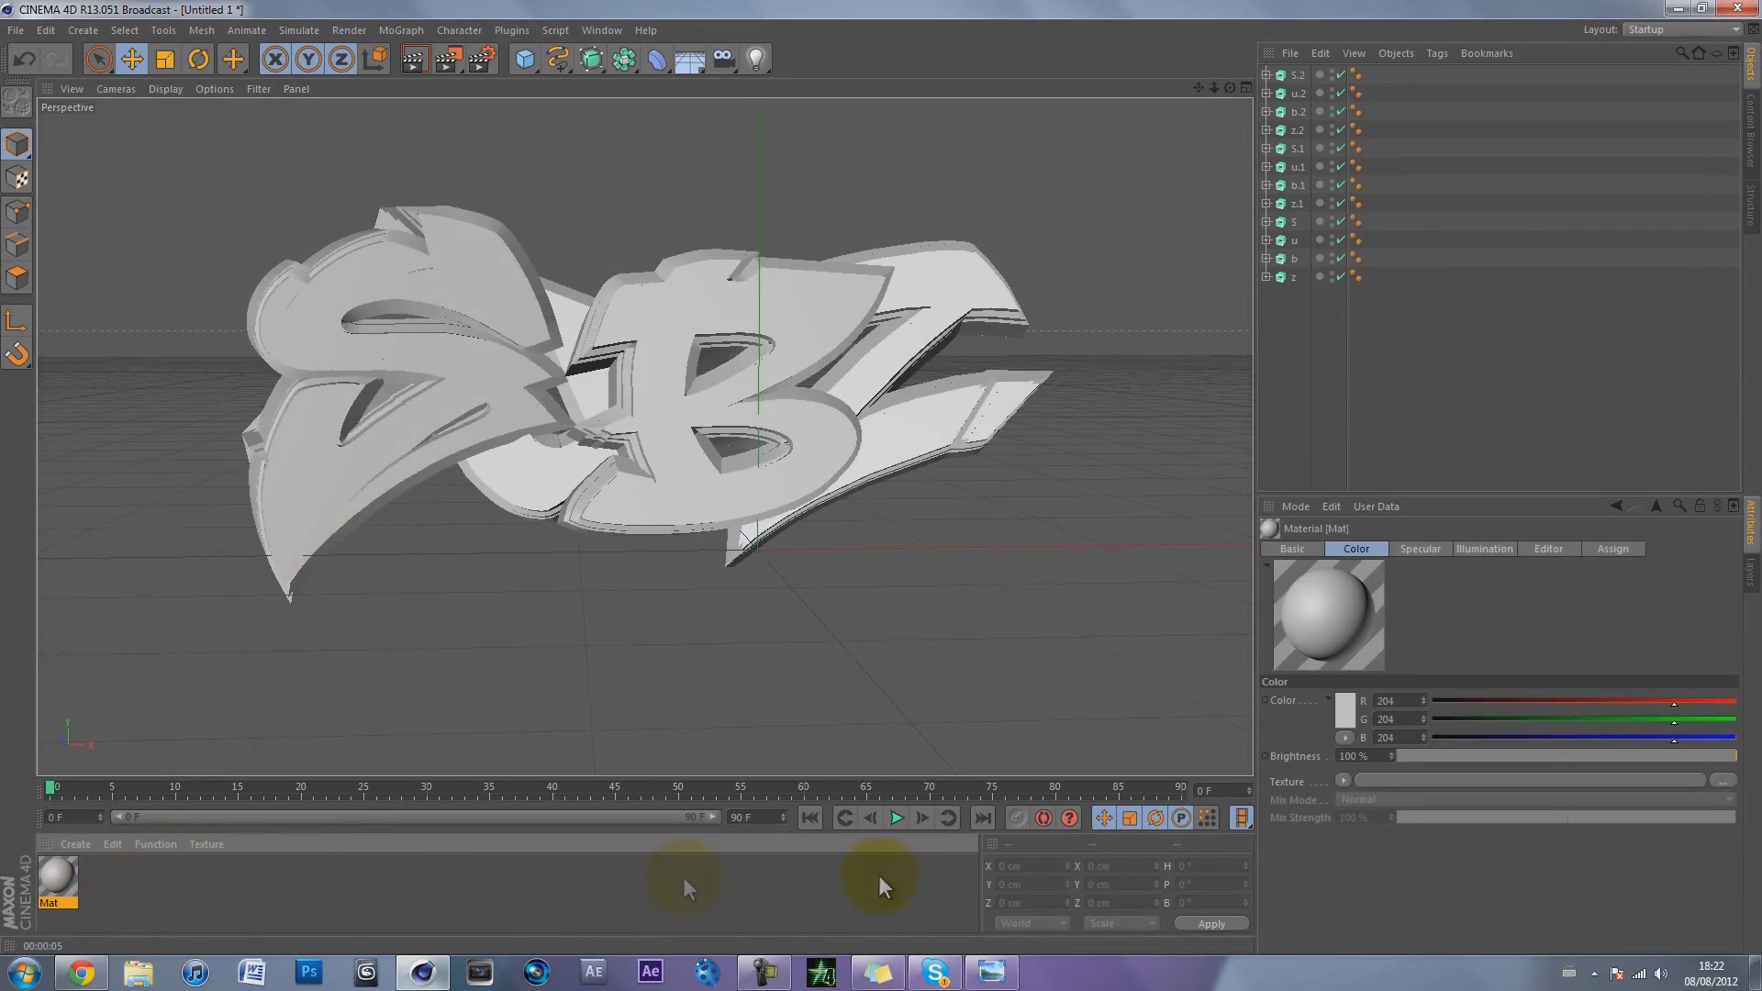
click(1005, 974)
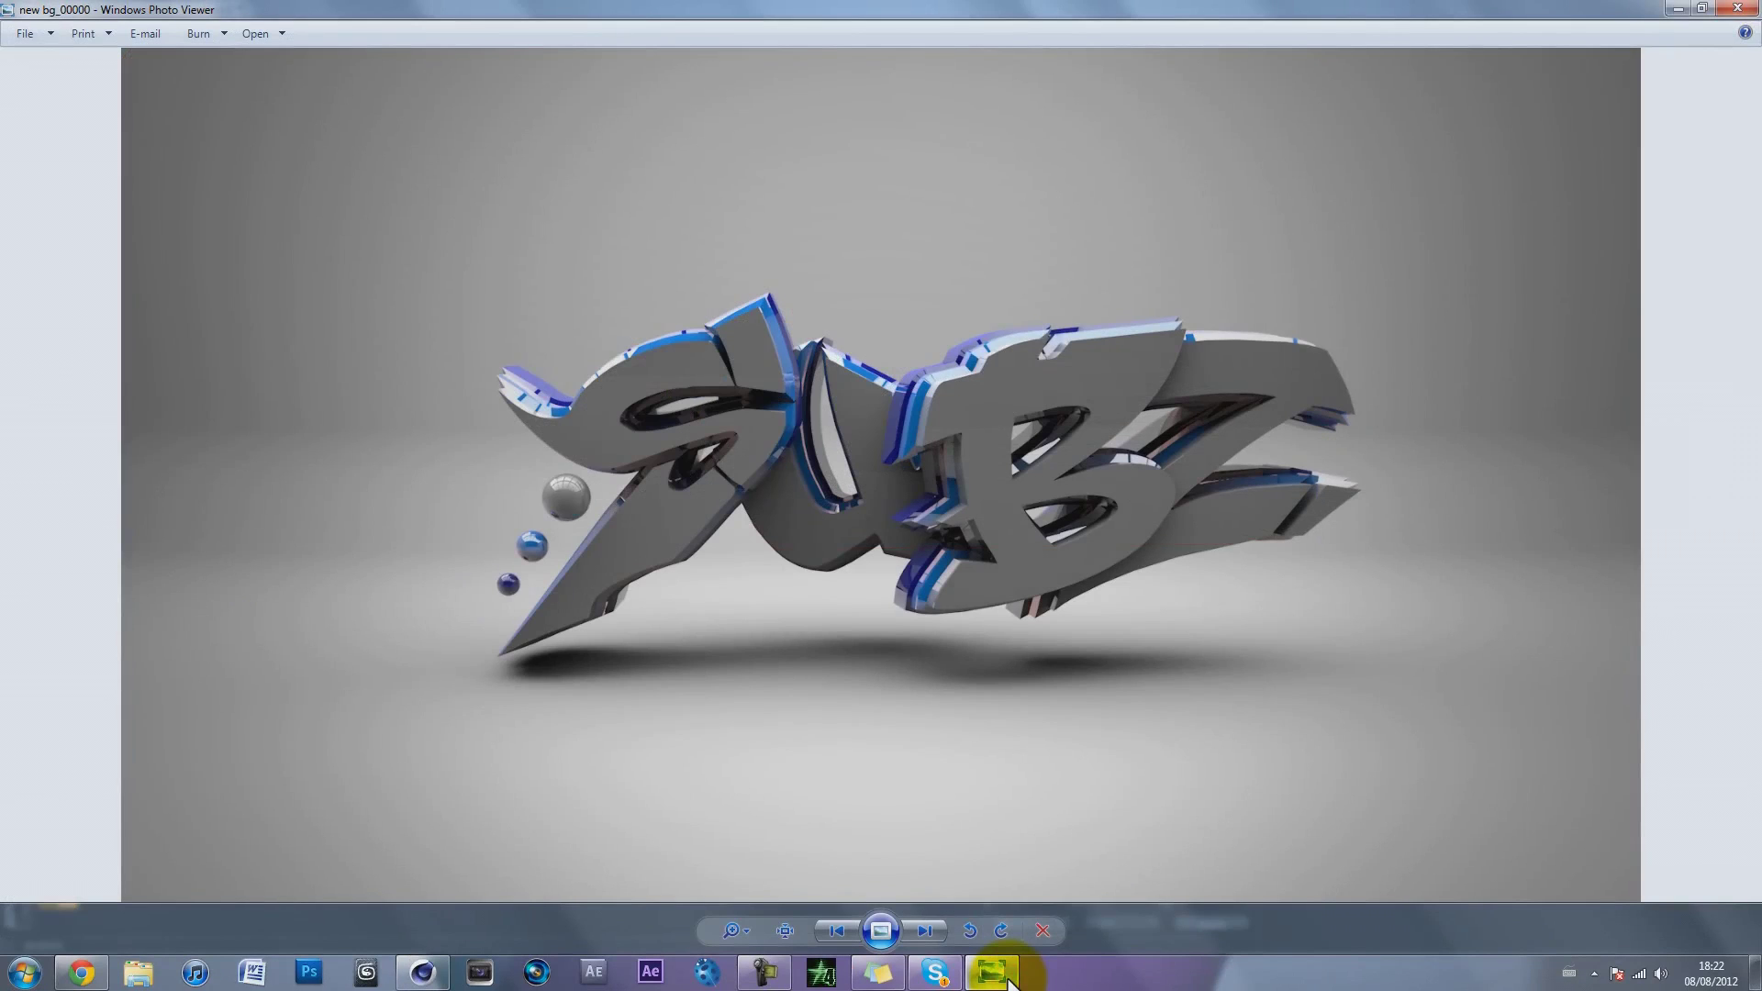
click(1007, 977)
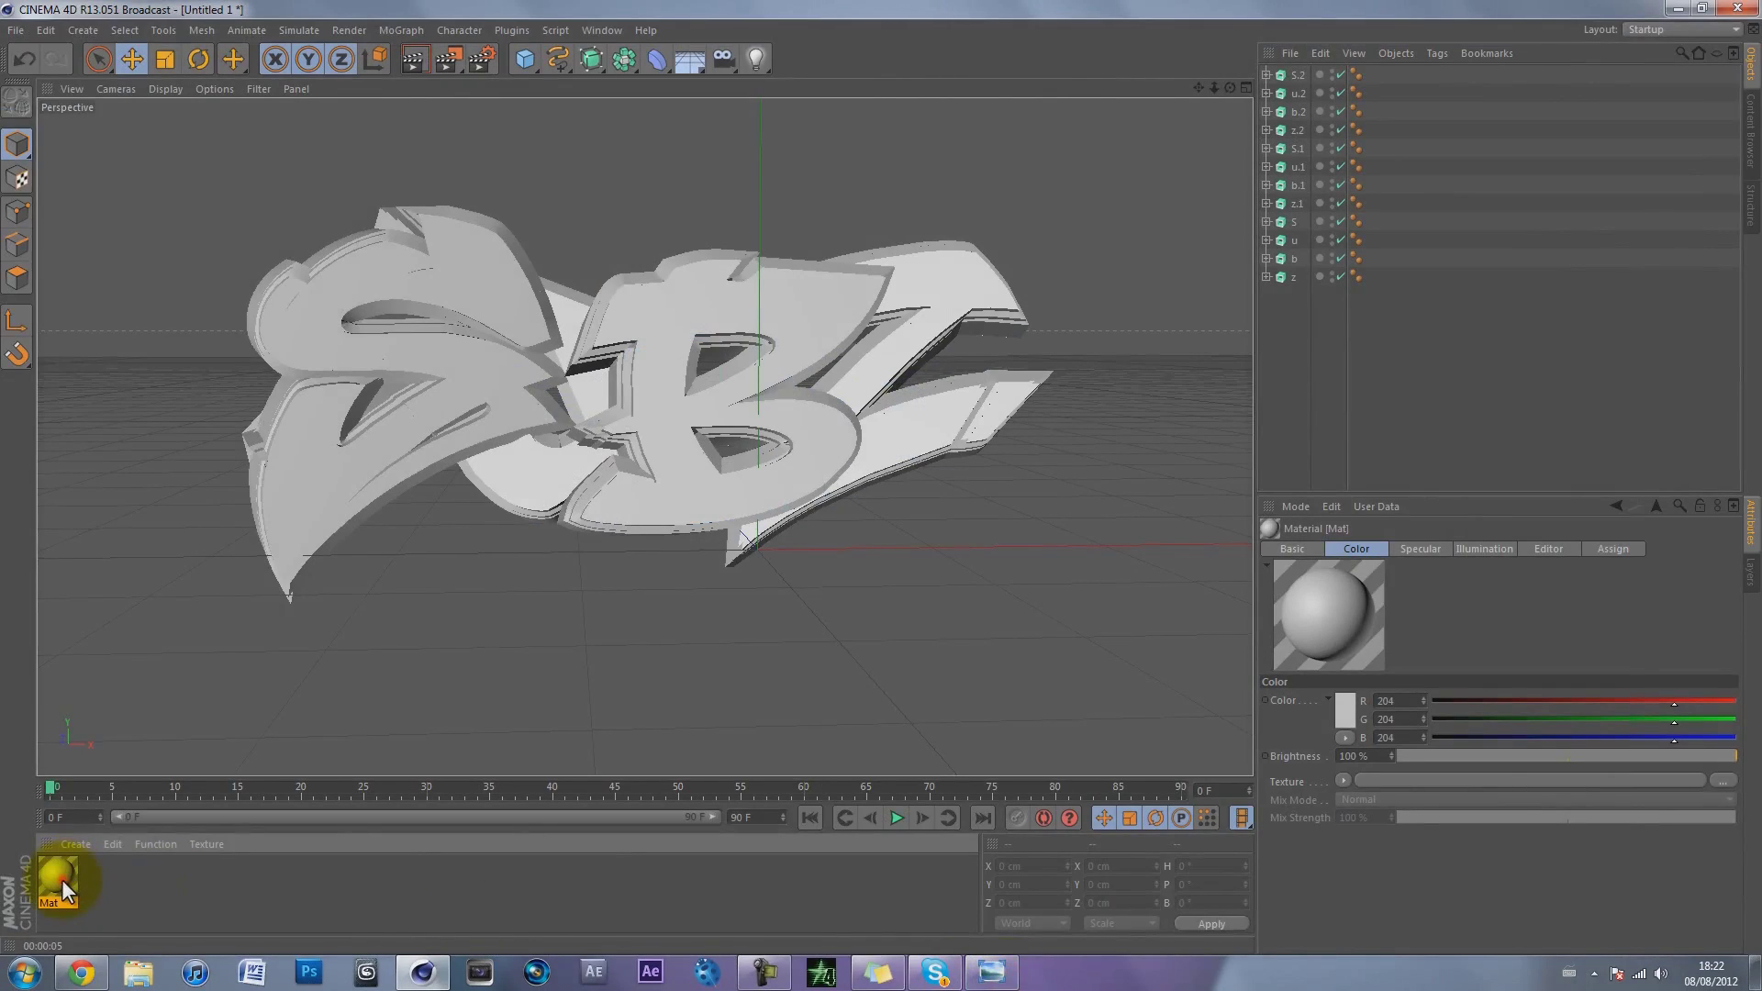
Step: Set the new material's color to a light grey of RGB 231, 231, 231
double_click(62, 879)
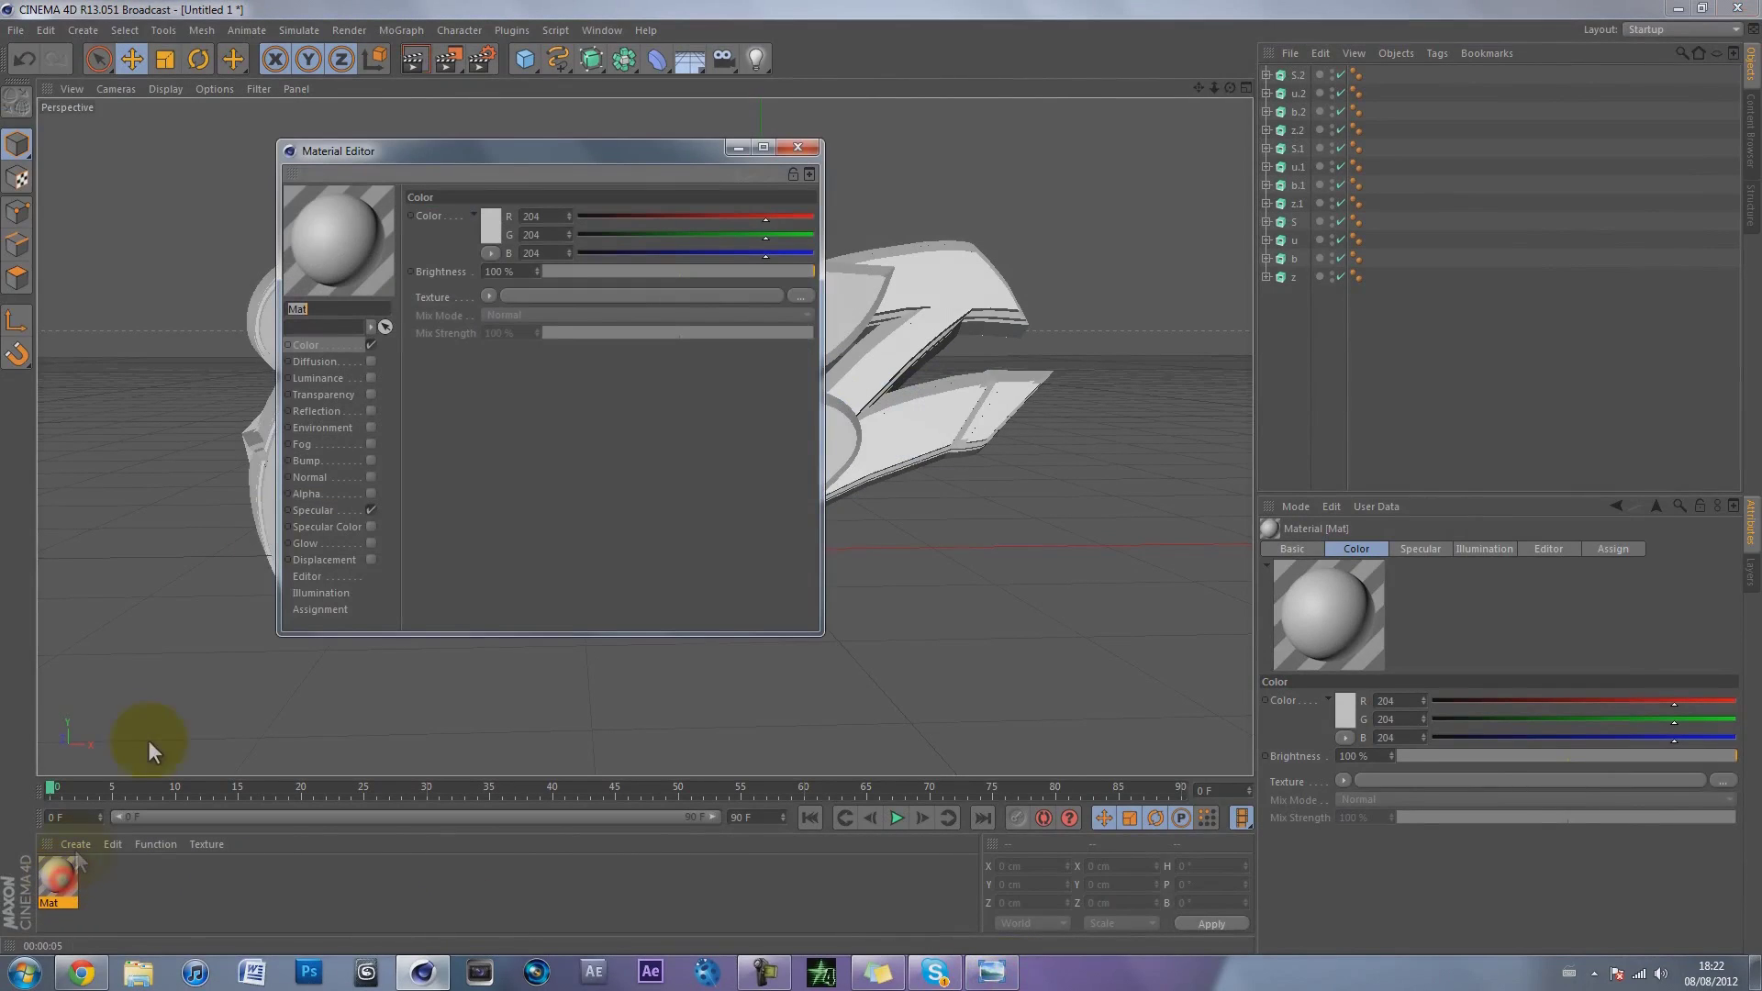
click(486, 225)
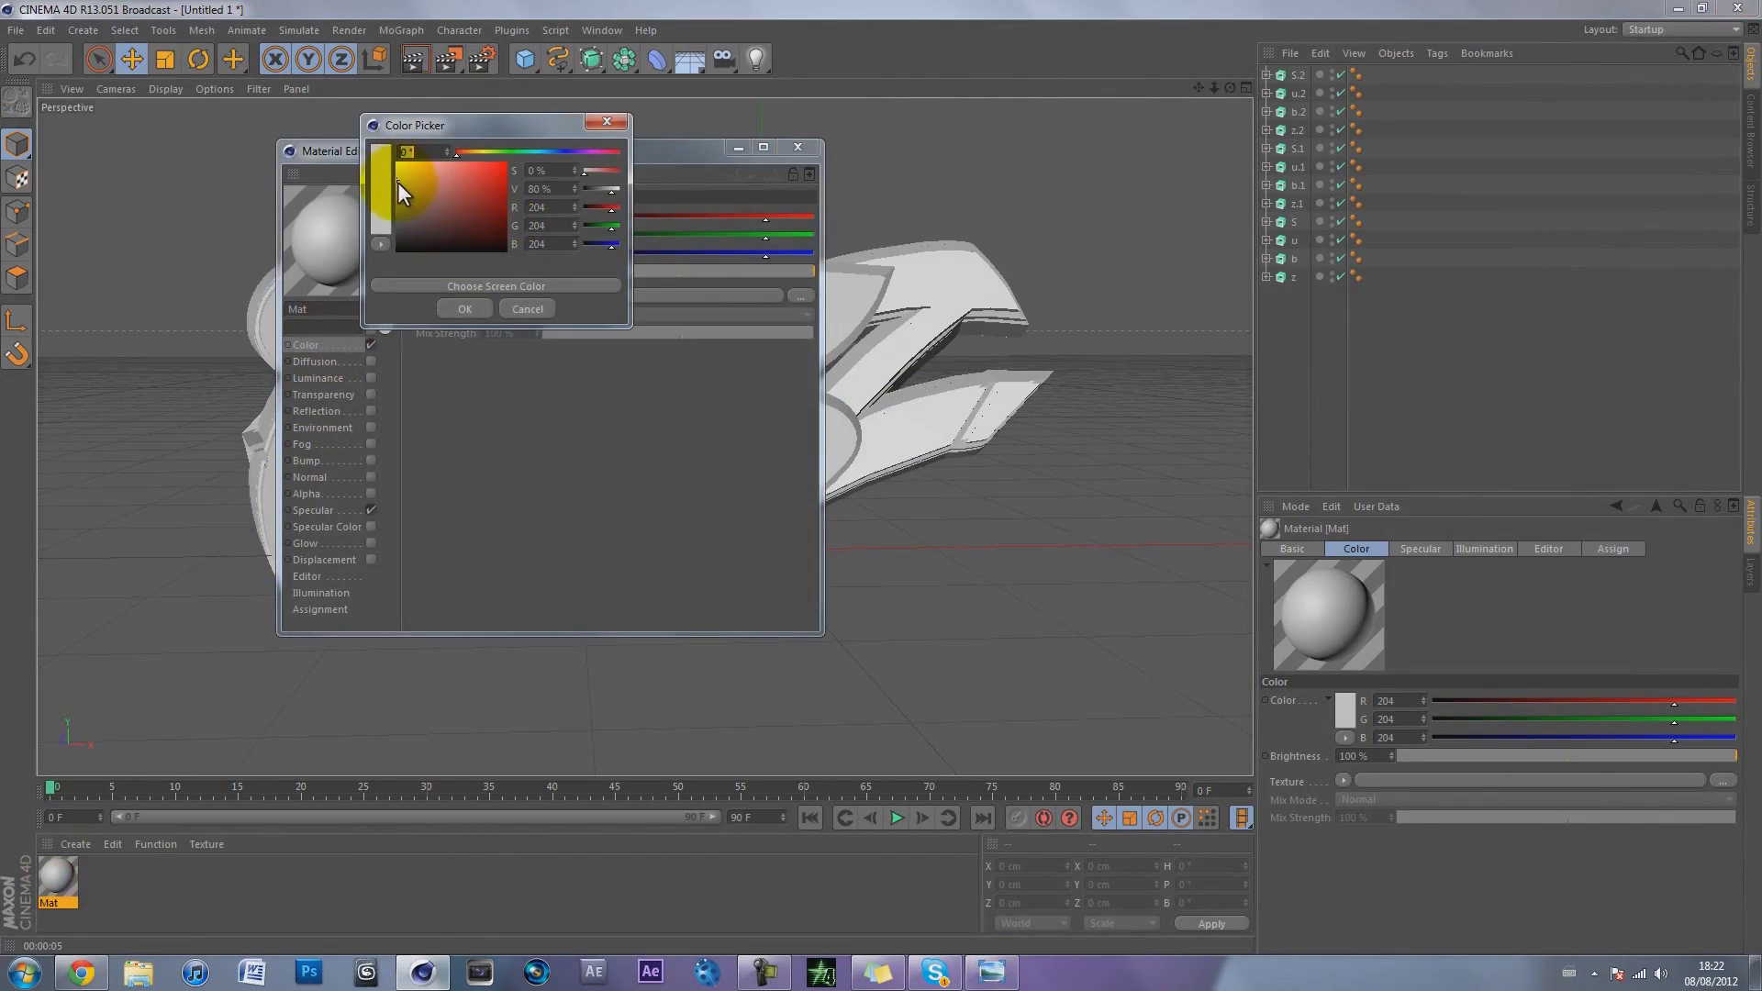
drag(393, 178, 389, 169)
click(465, 308)
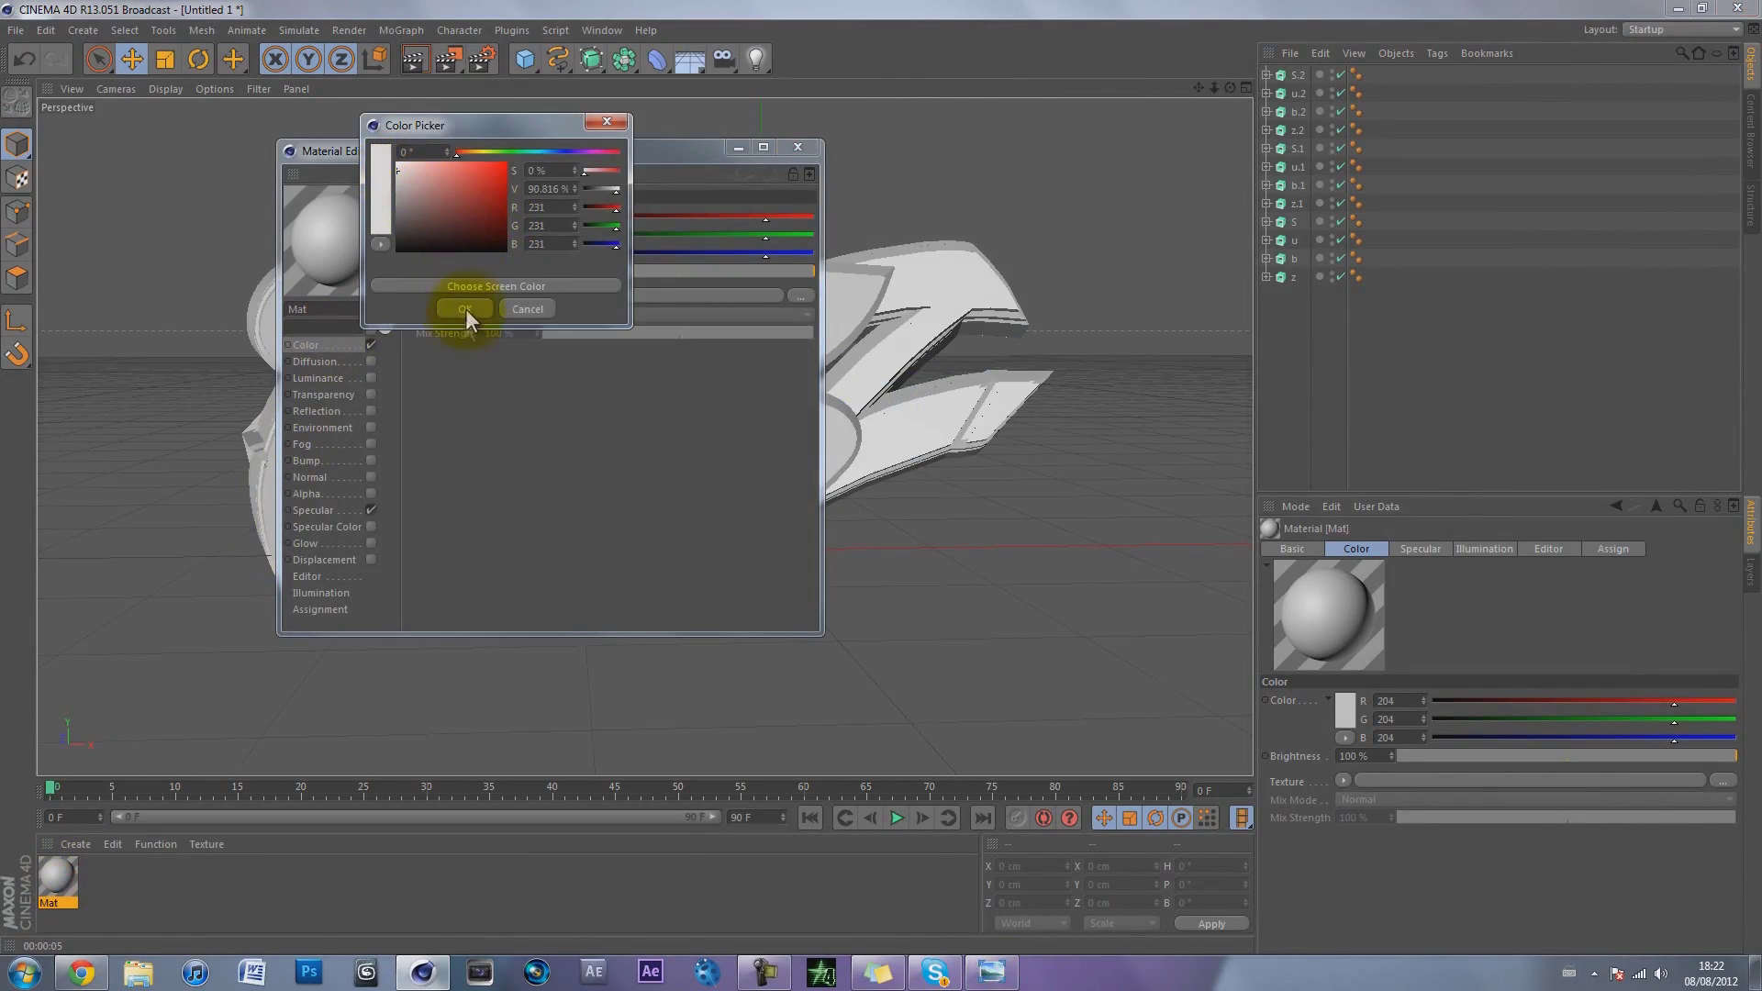
Step: Enable reflection on the light grey material and set its reflection brightness to 50%
click(328, 445)
click(371, 412)
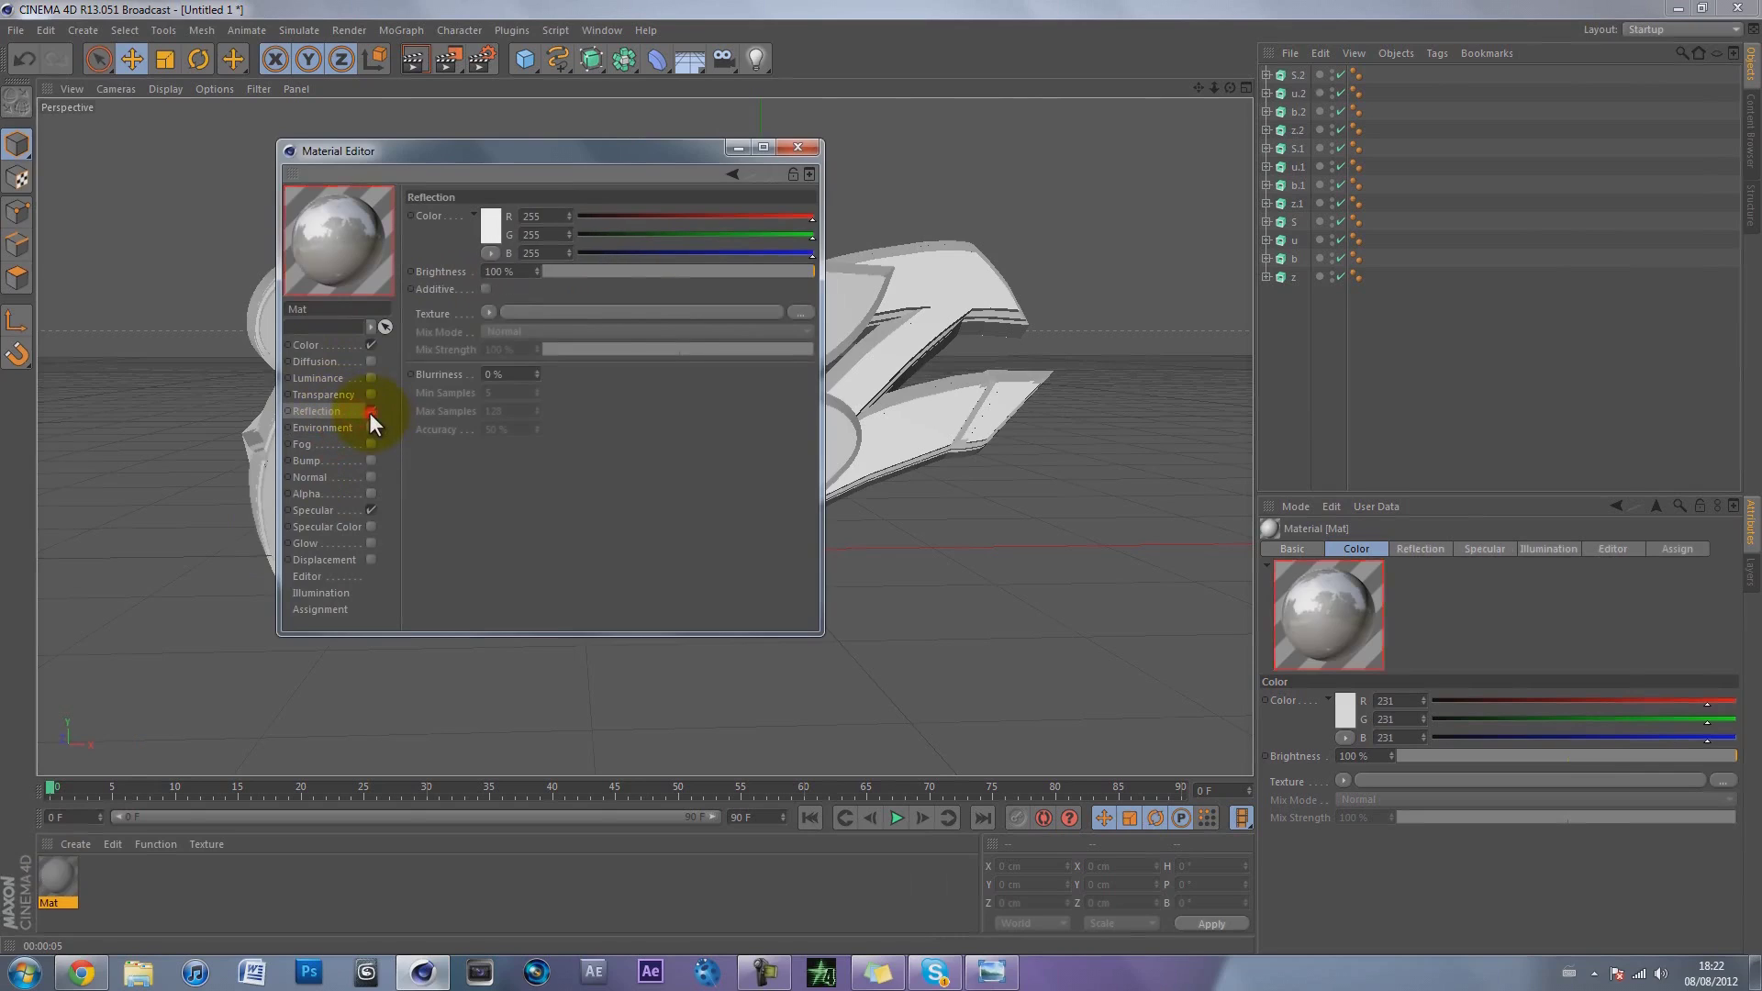
click(487, 313)
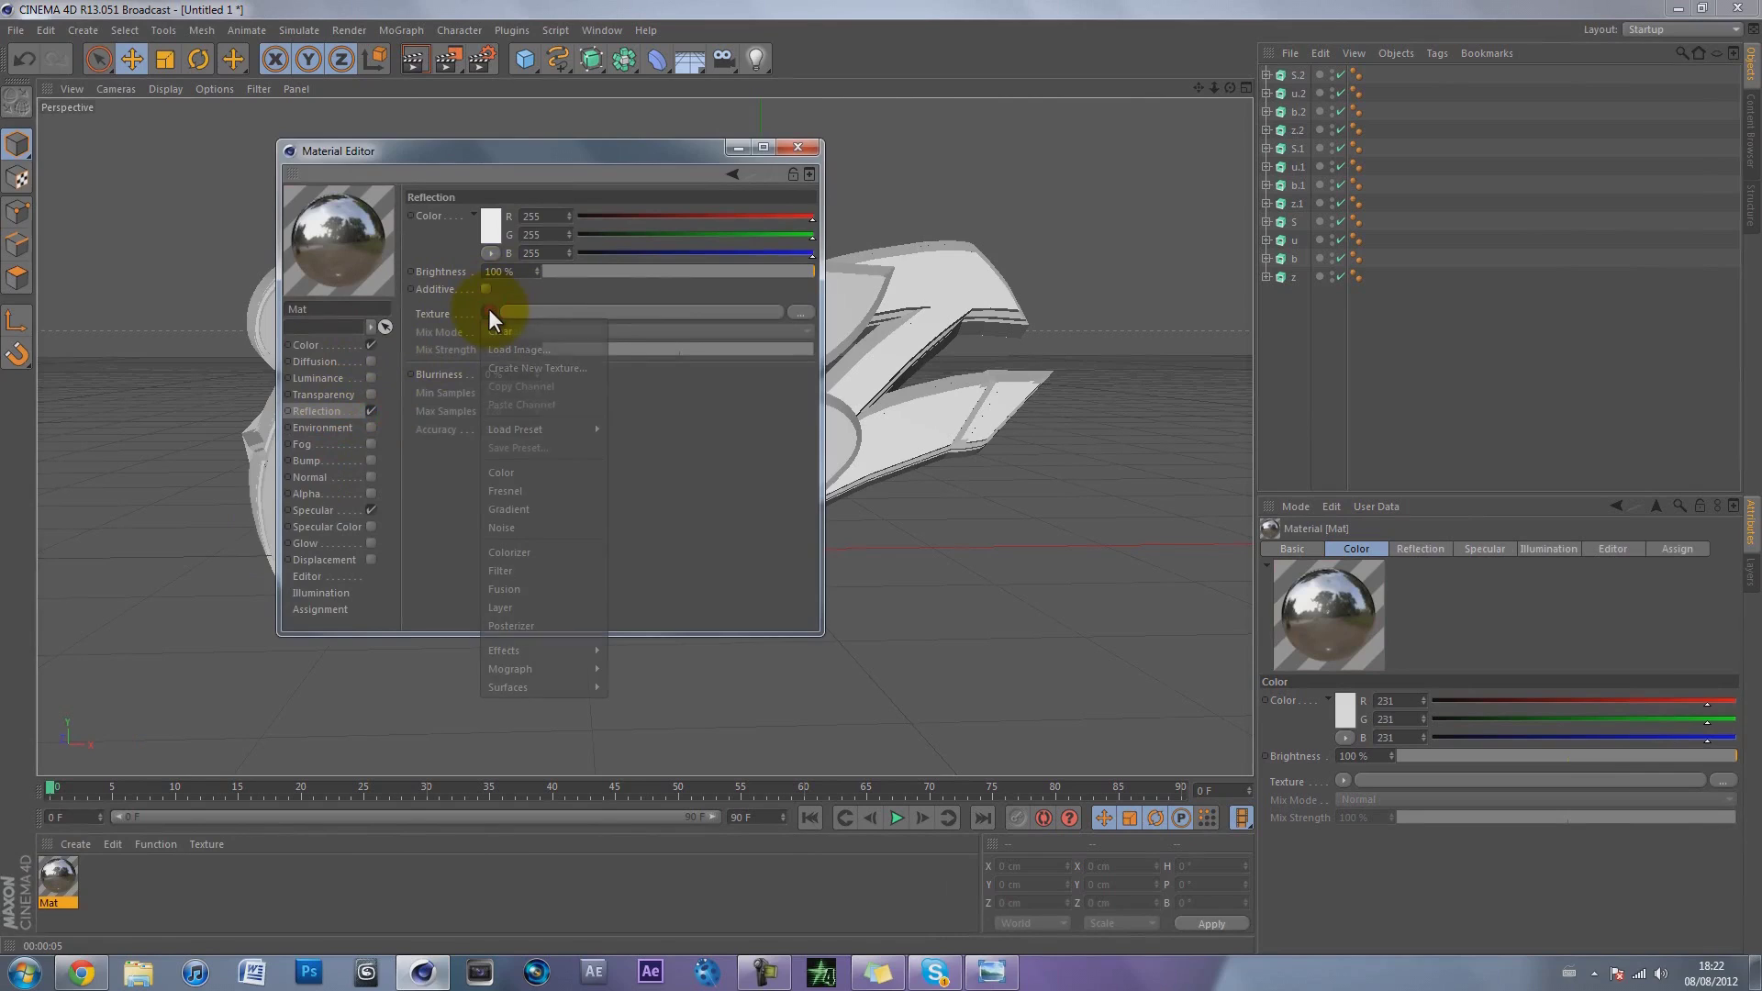
click(488, 311)
double_click(496, 271)
text(50)
key(Return)
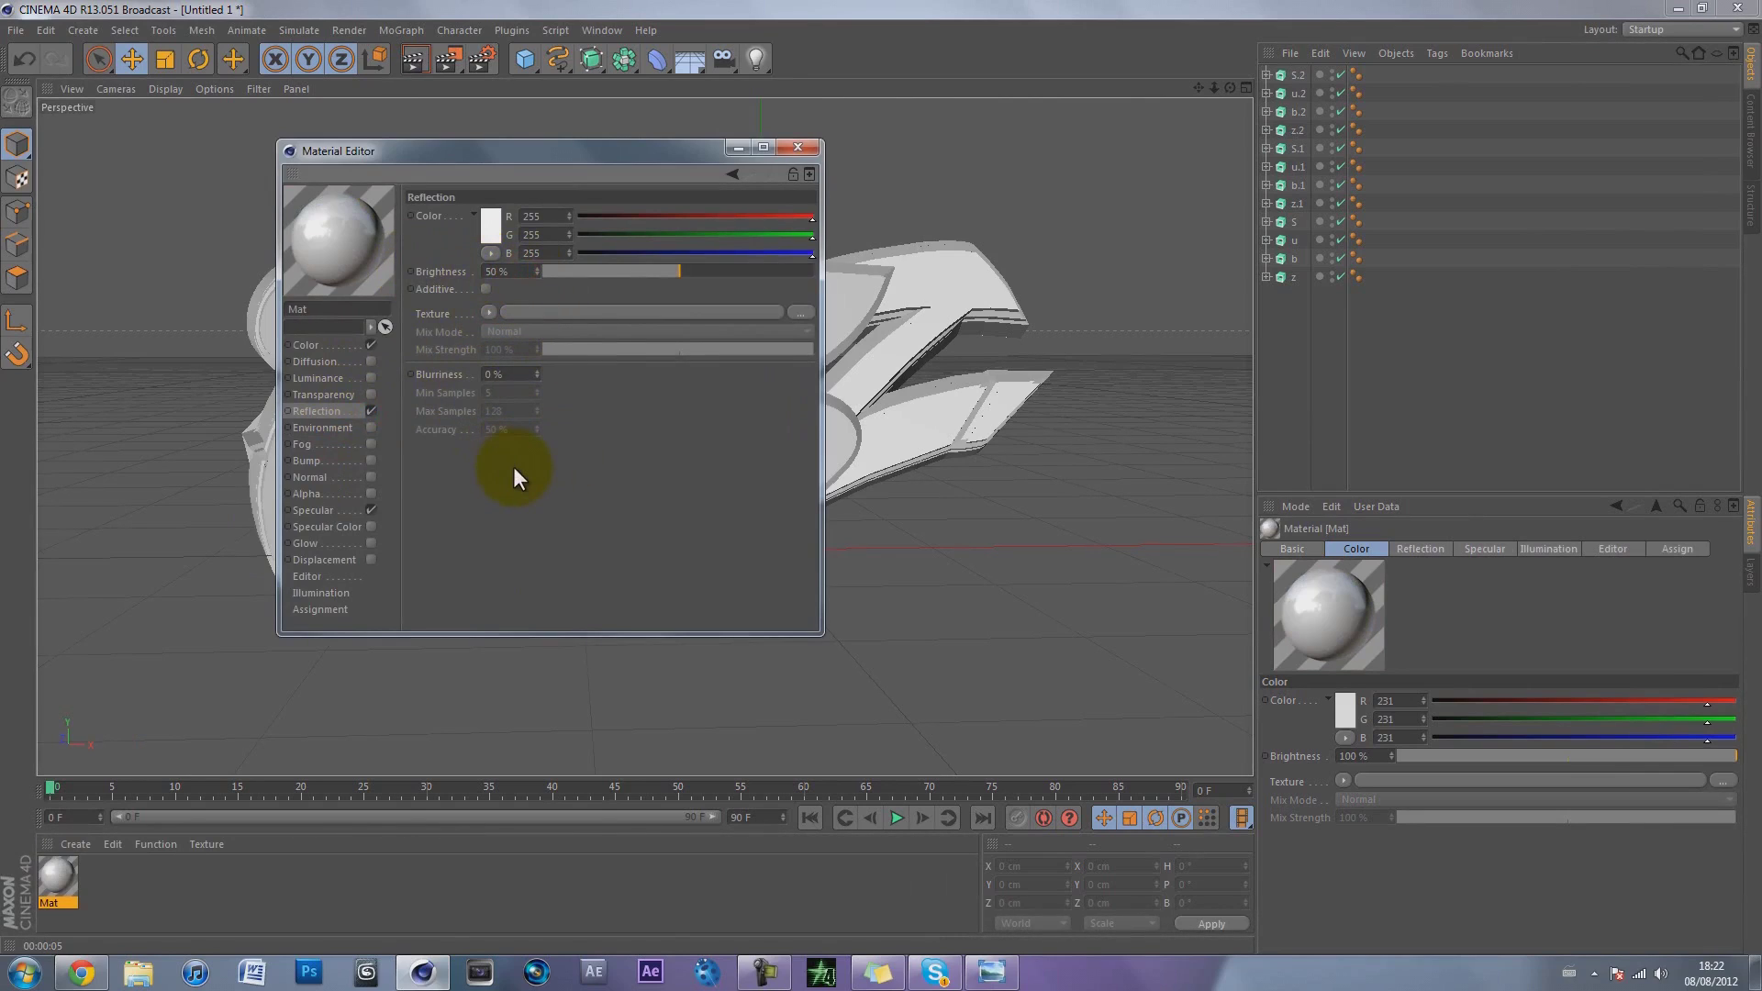
click(795, 147)
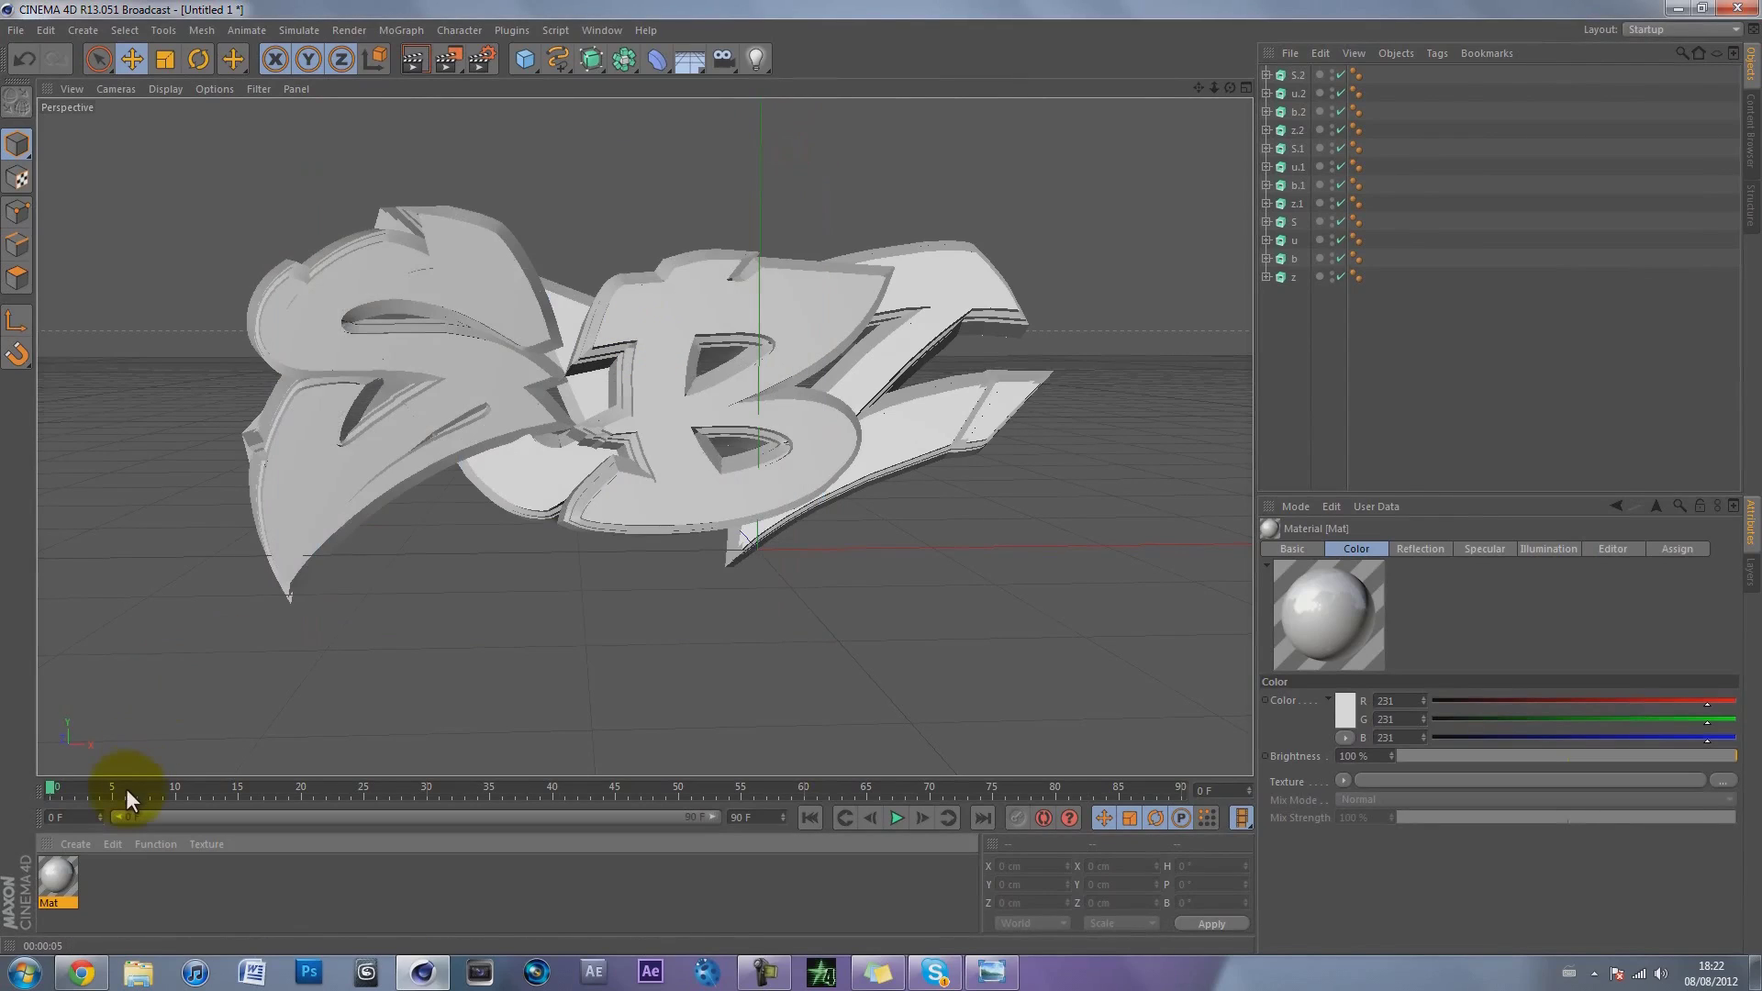
Step: Create a second material and set its color to bright blue, RGB 0, 153, 255
double_click(141, 879)
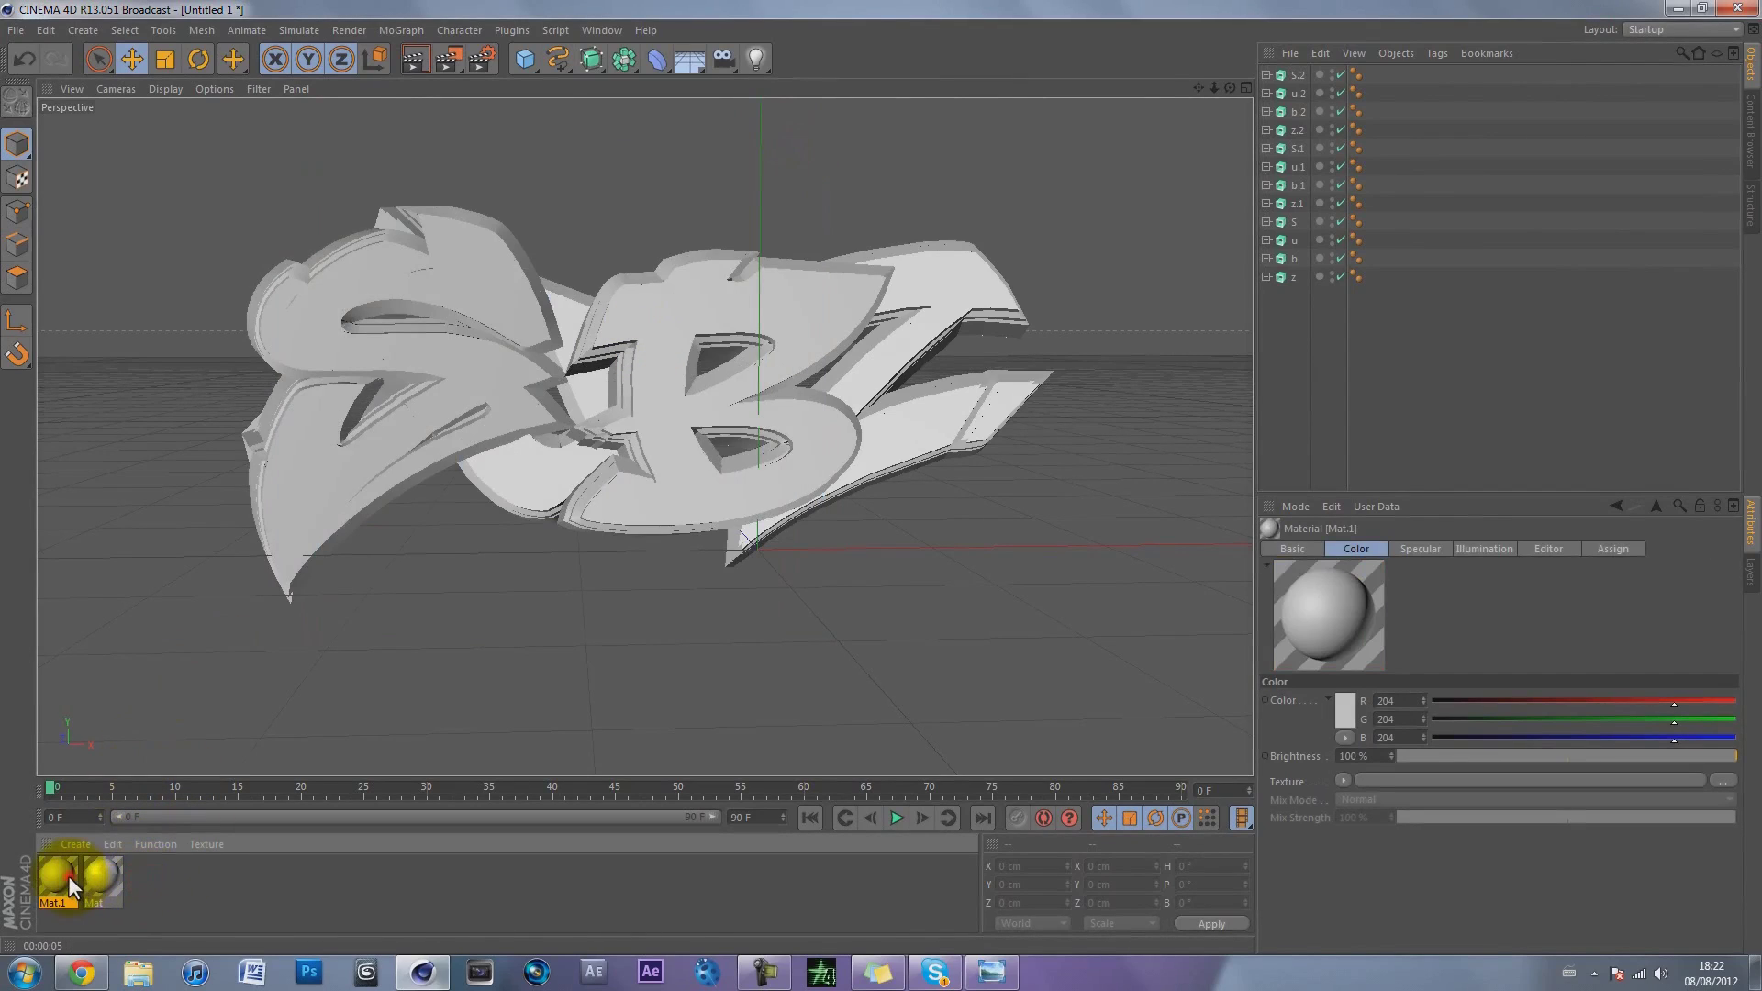
double_click(68, 876)
click(327, 318)
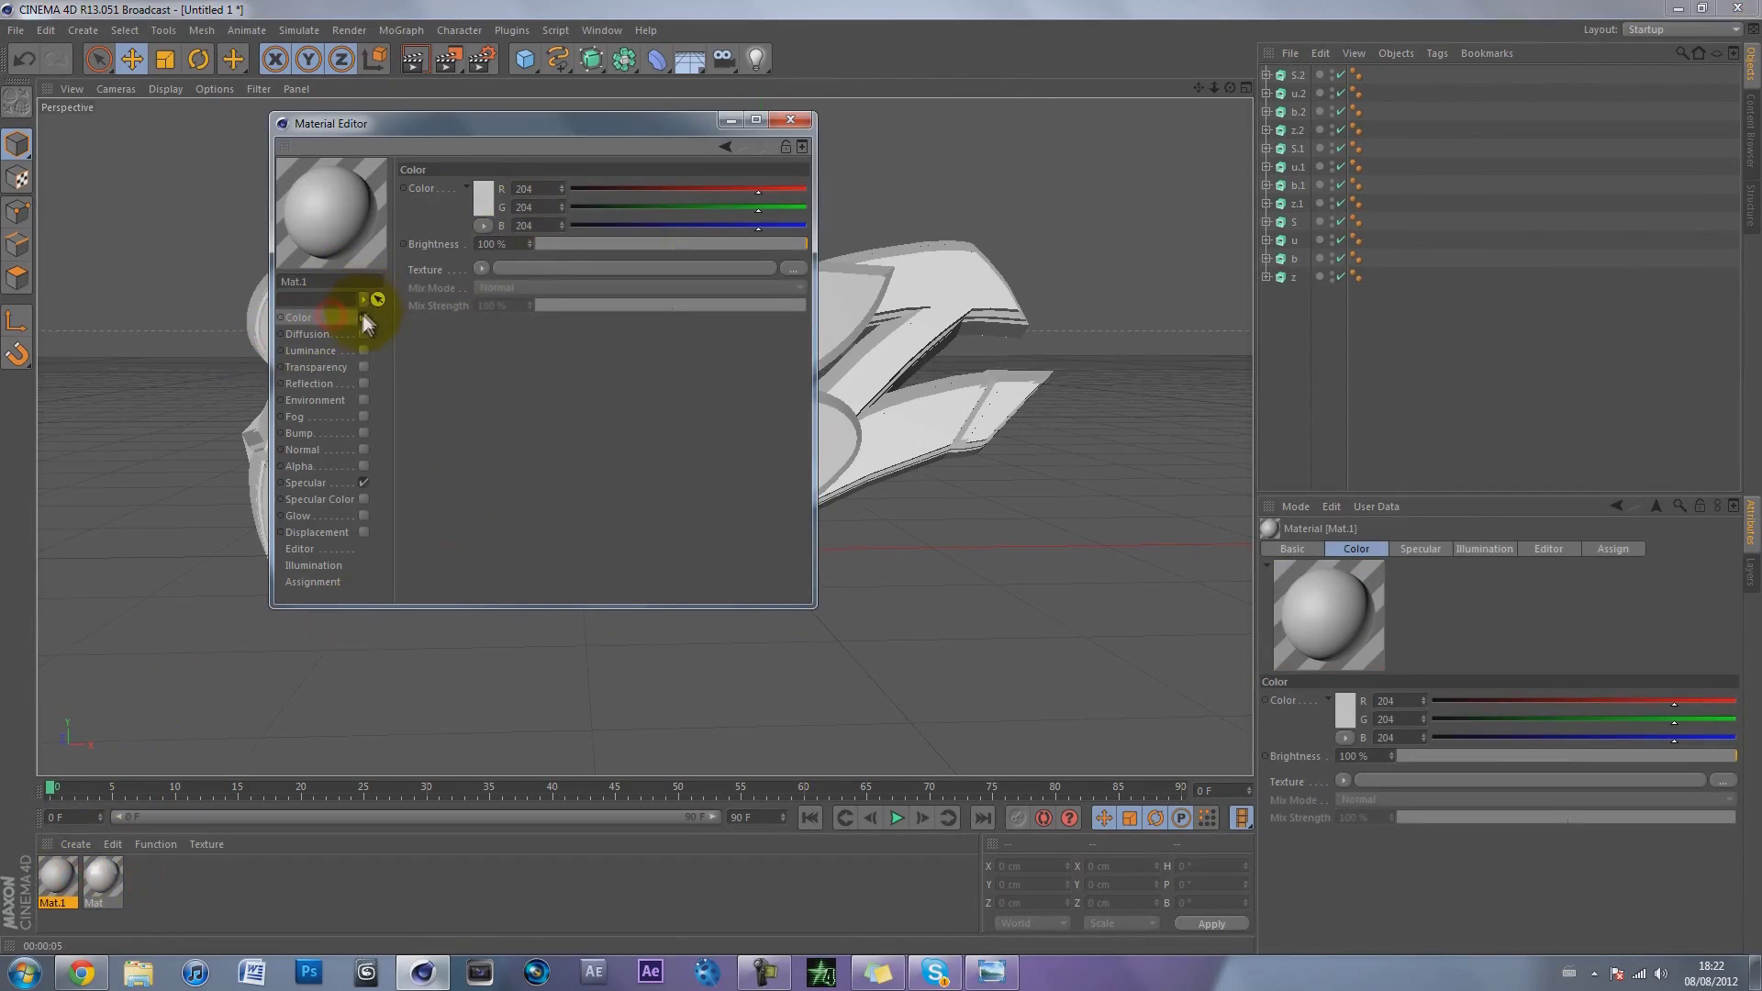
click(483, 200)
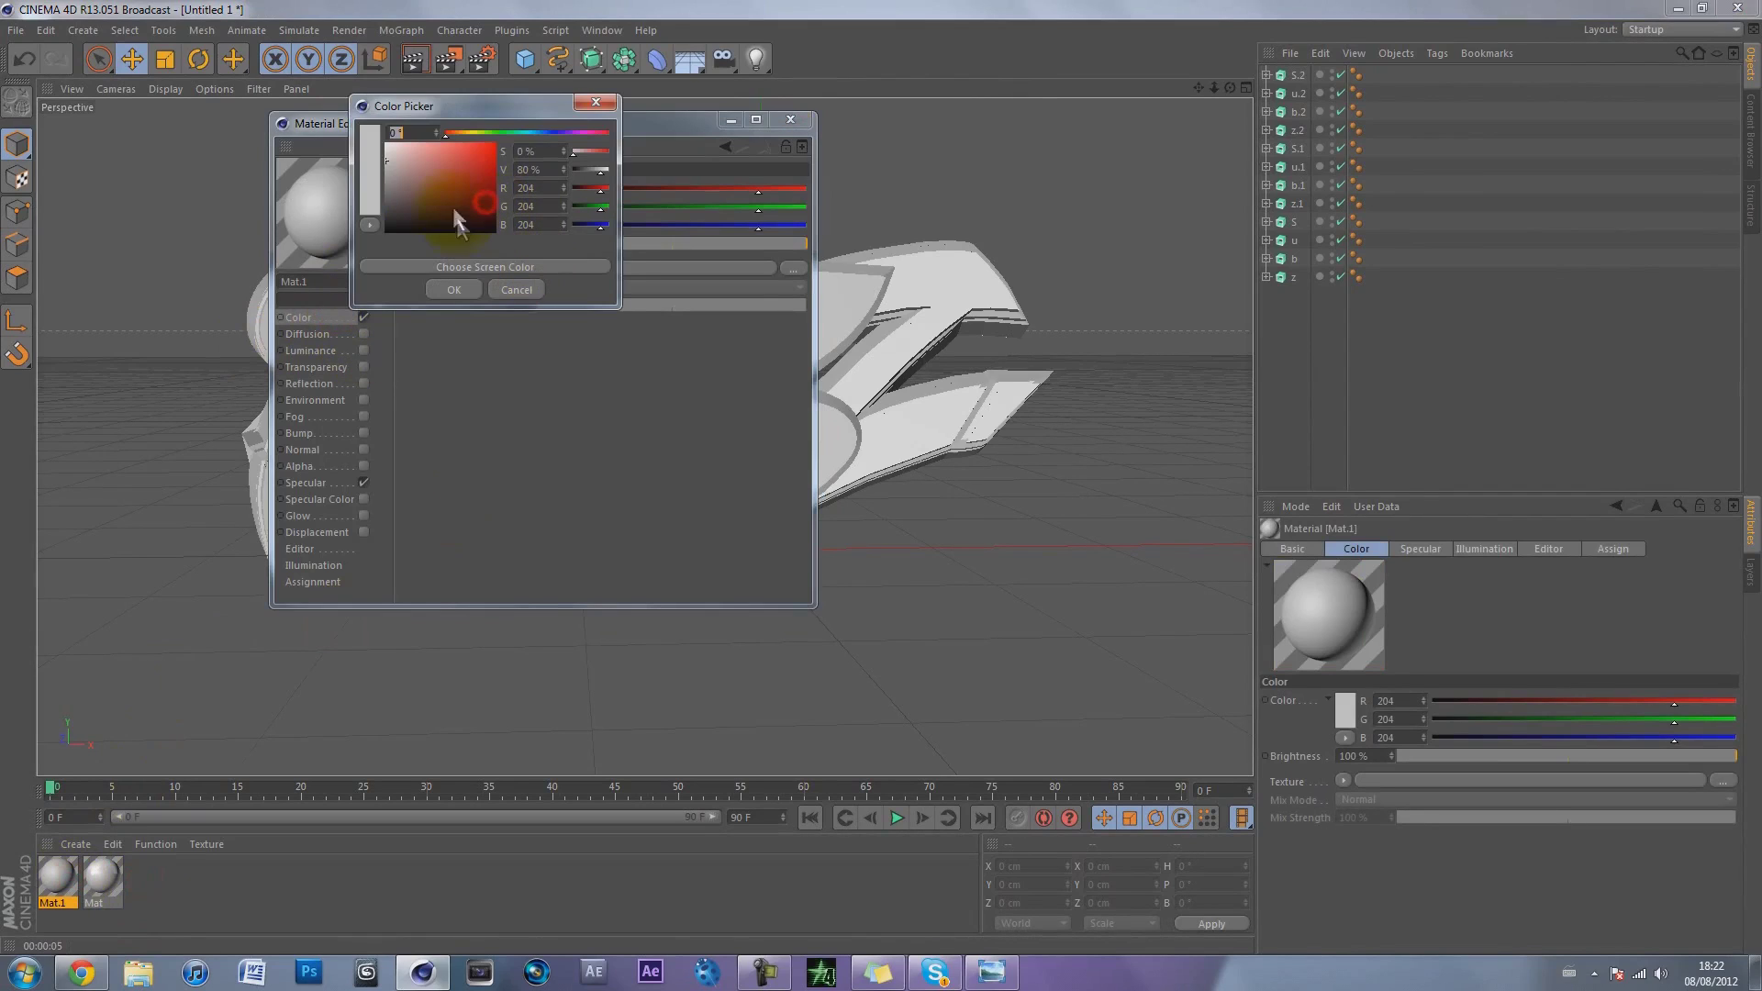
click(534, 133)
click(474, 144)
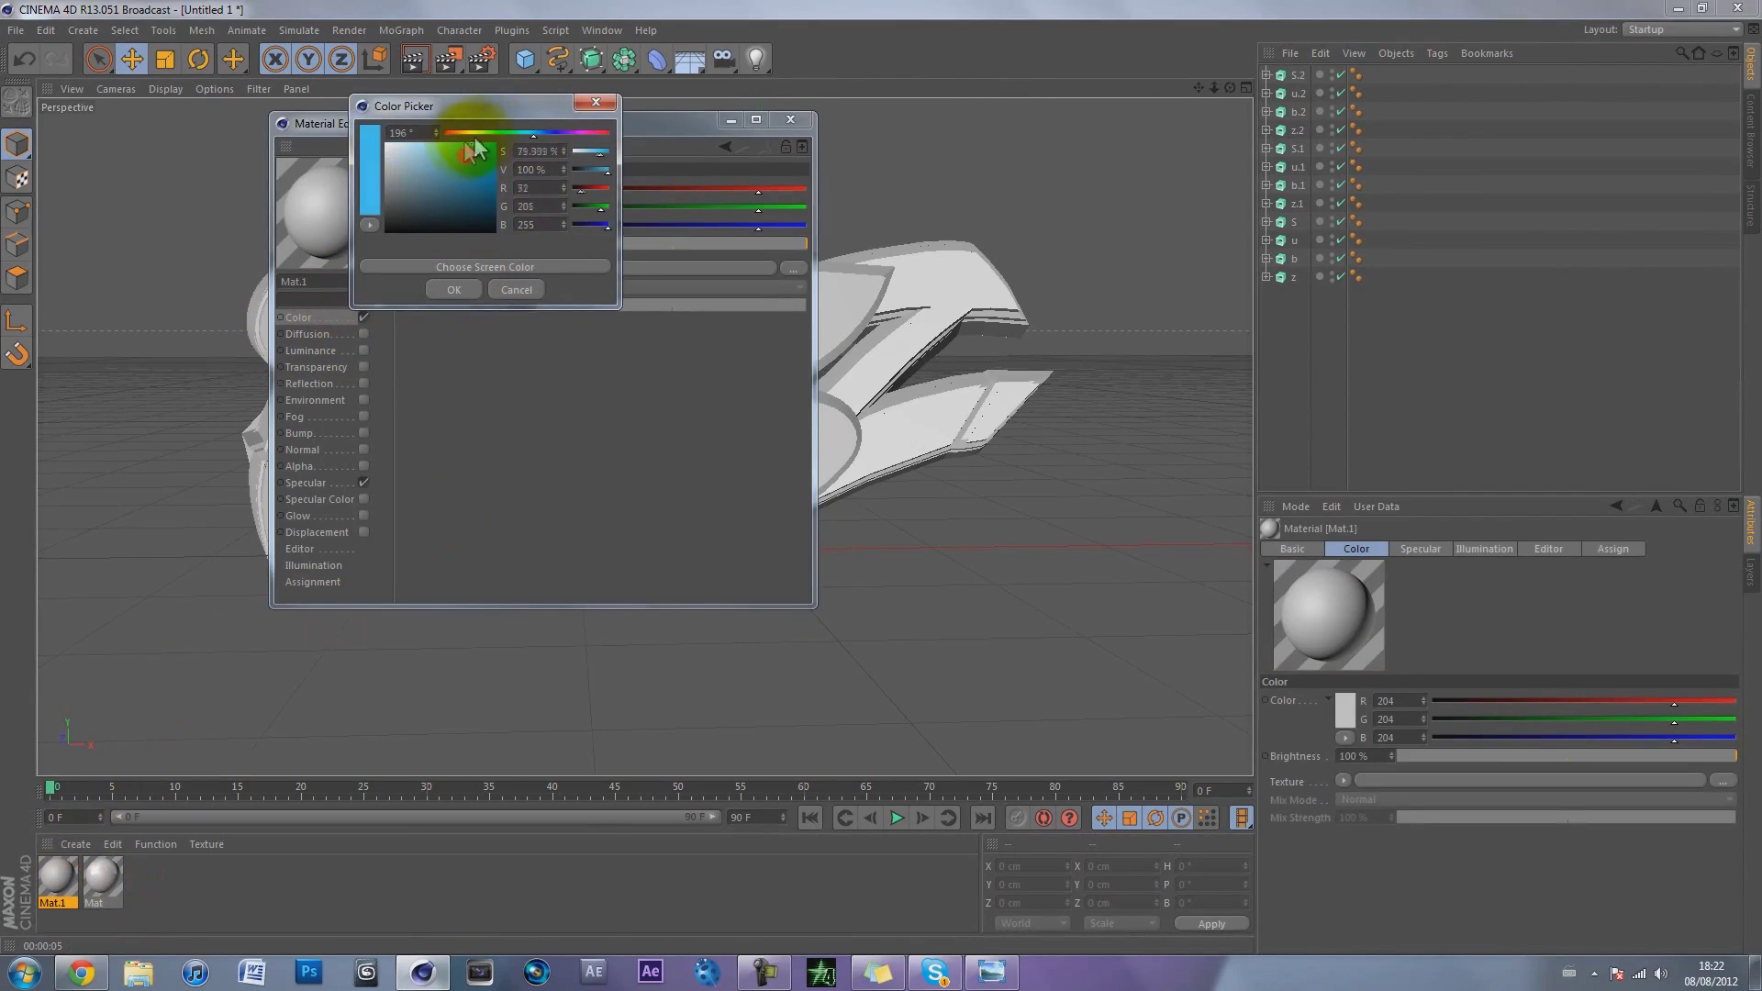
click(537, 131)
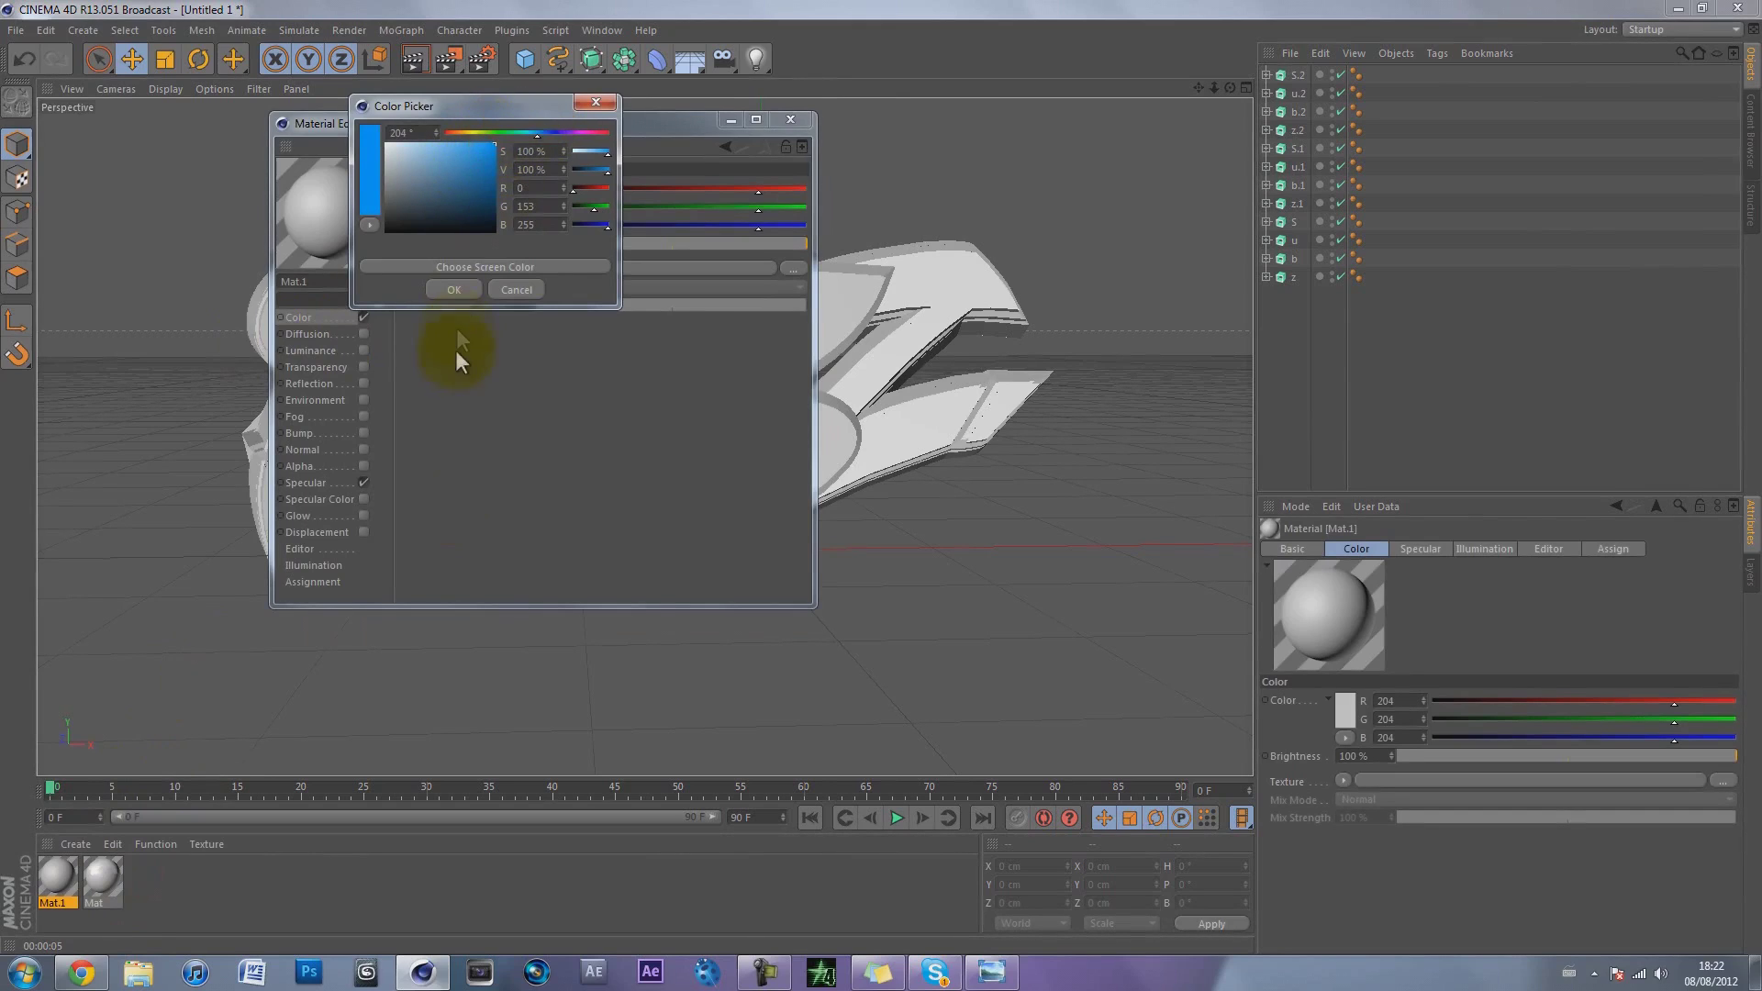
click(455, 289)
Step: Enable reflection on the bright blue material with a brightness of 50%
click(363, 384)
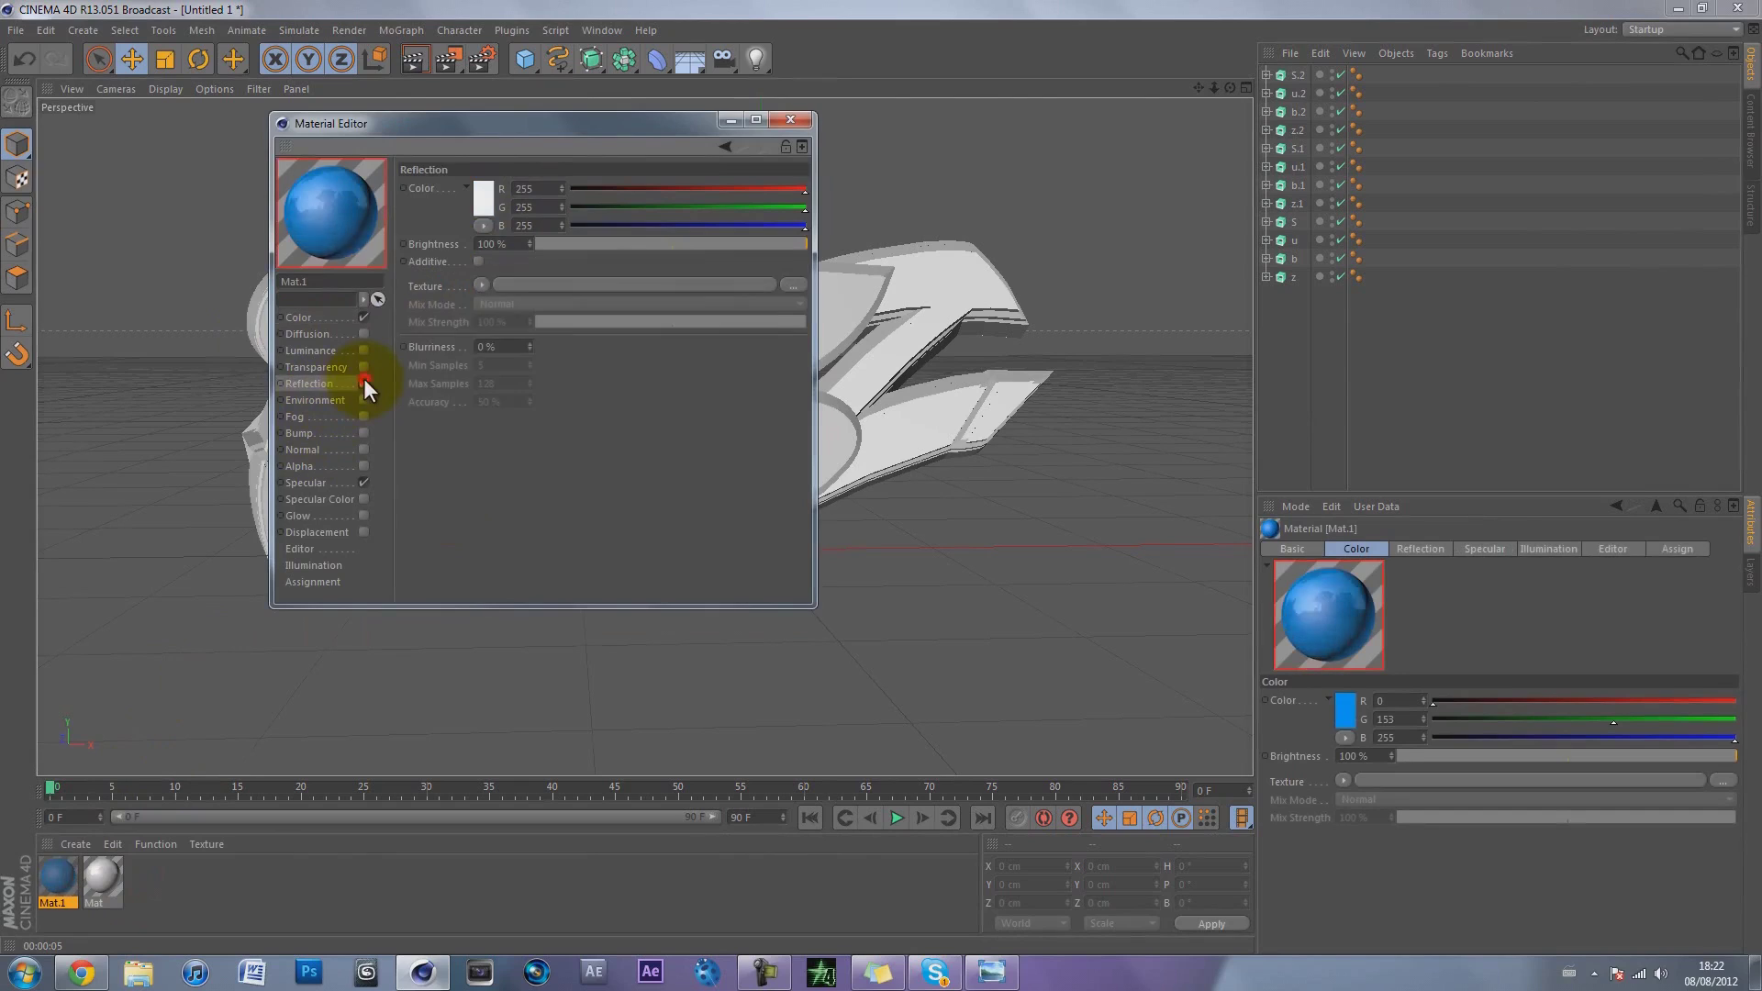
click(519, 254)
text(50)
key(Return)
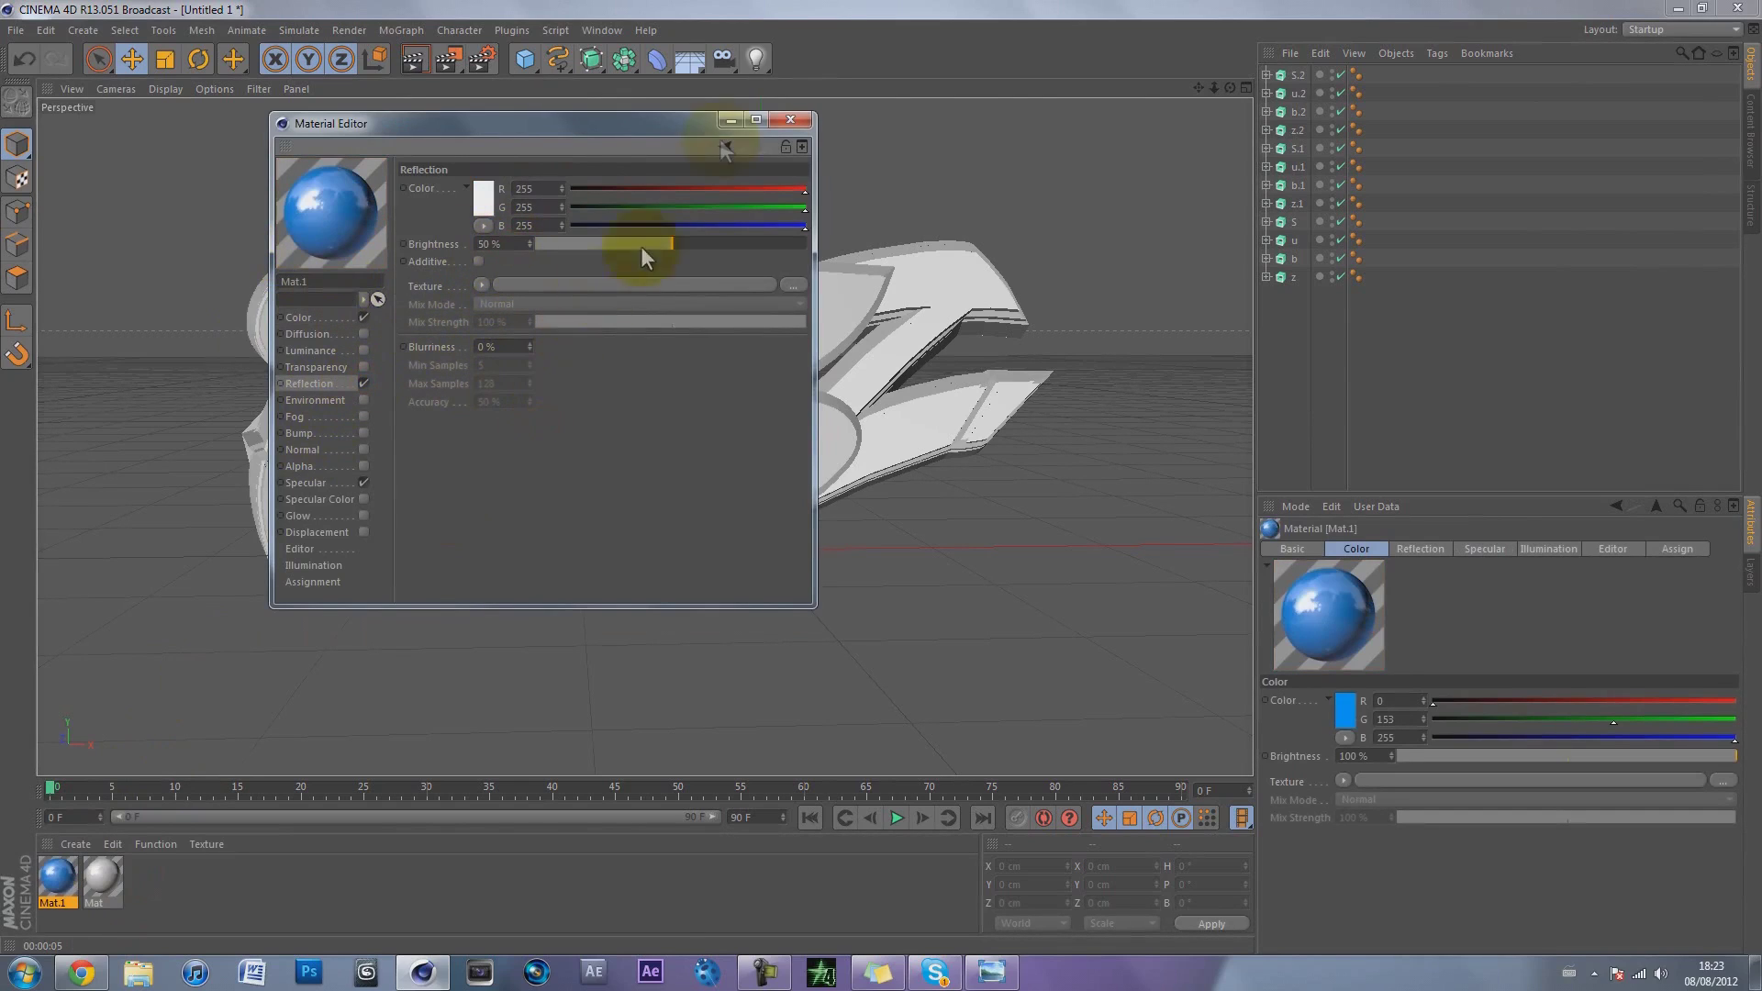
click(790, 119)
Step: Create a third material and enable its reflection with a deep blue reflection color of RGB 18, 38, 255
double_click(135, 883)
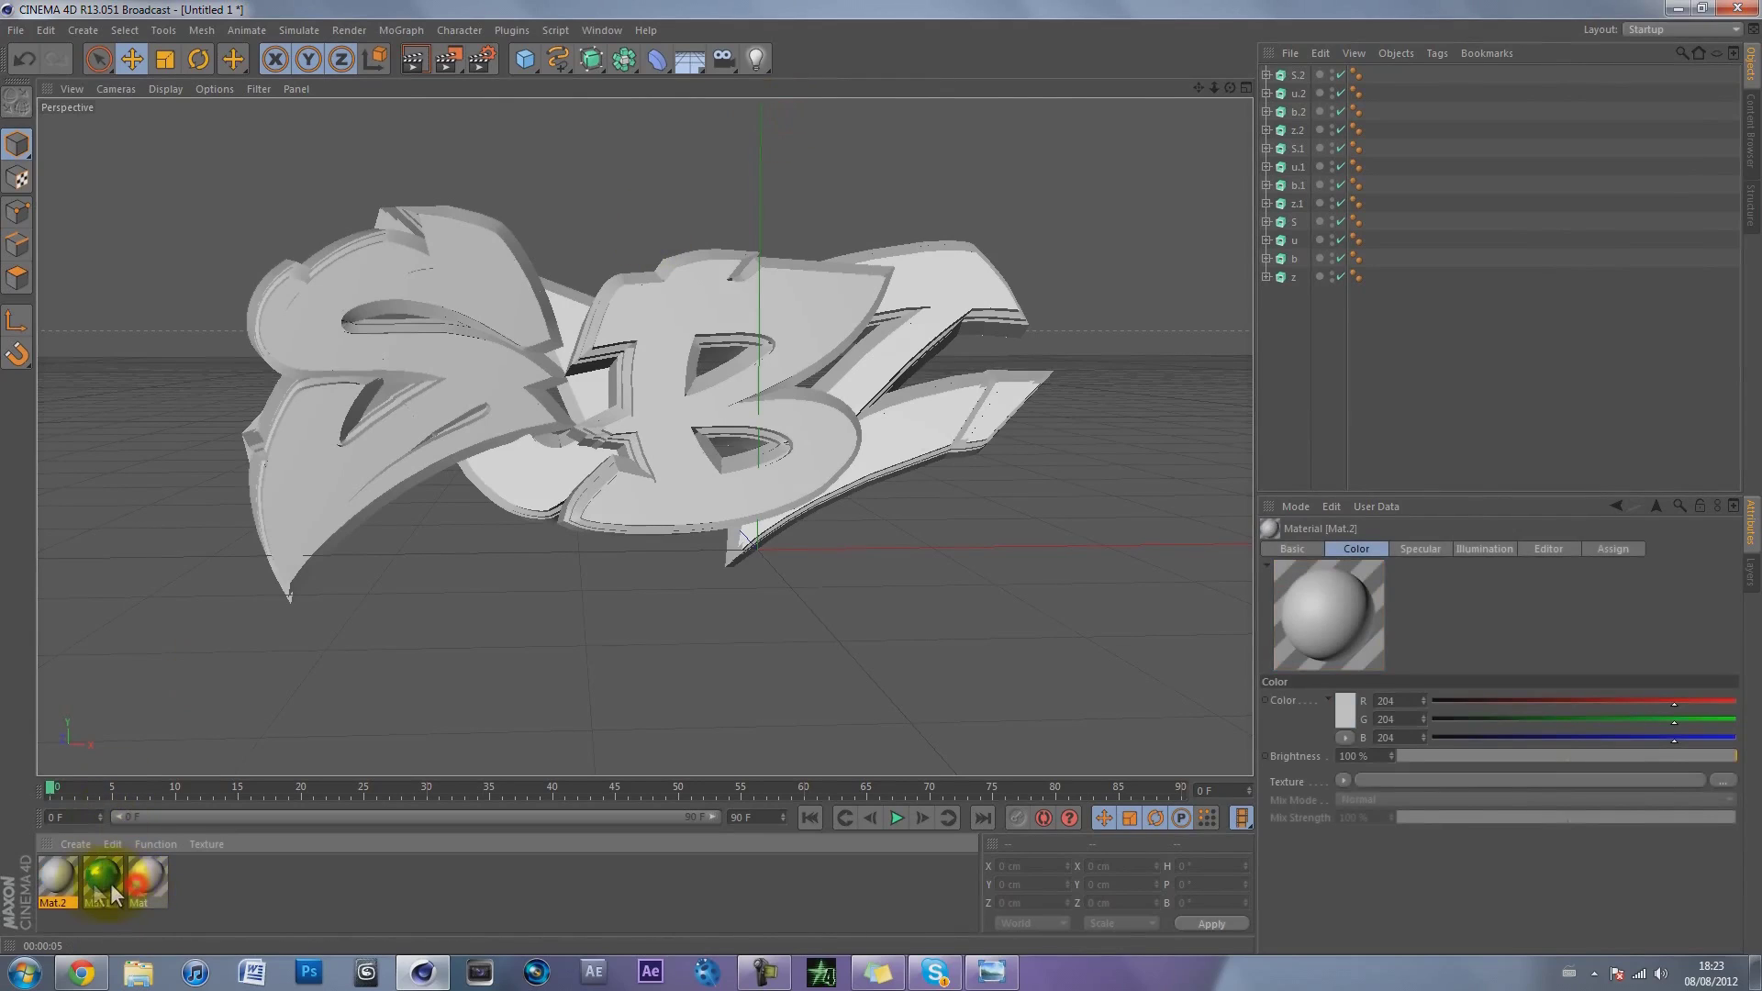
double_click(60, 882)
click(481, 200)
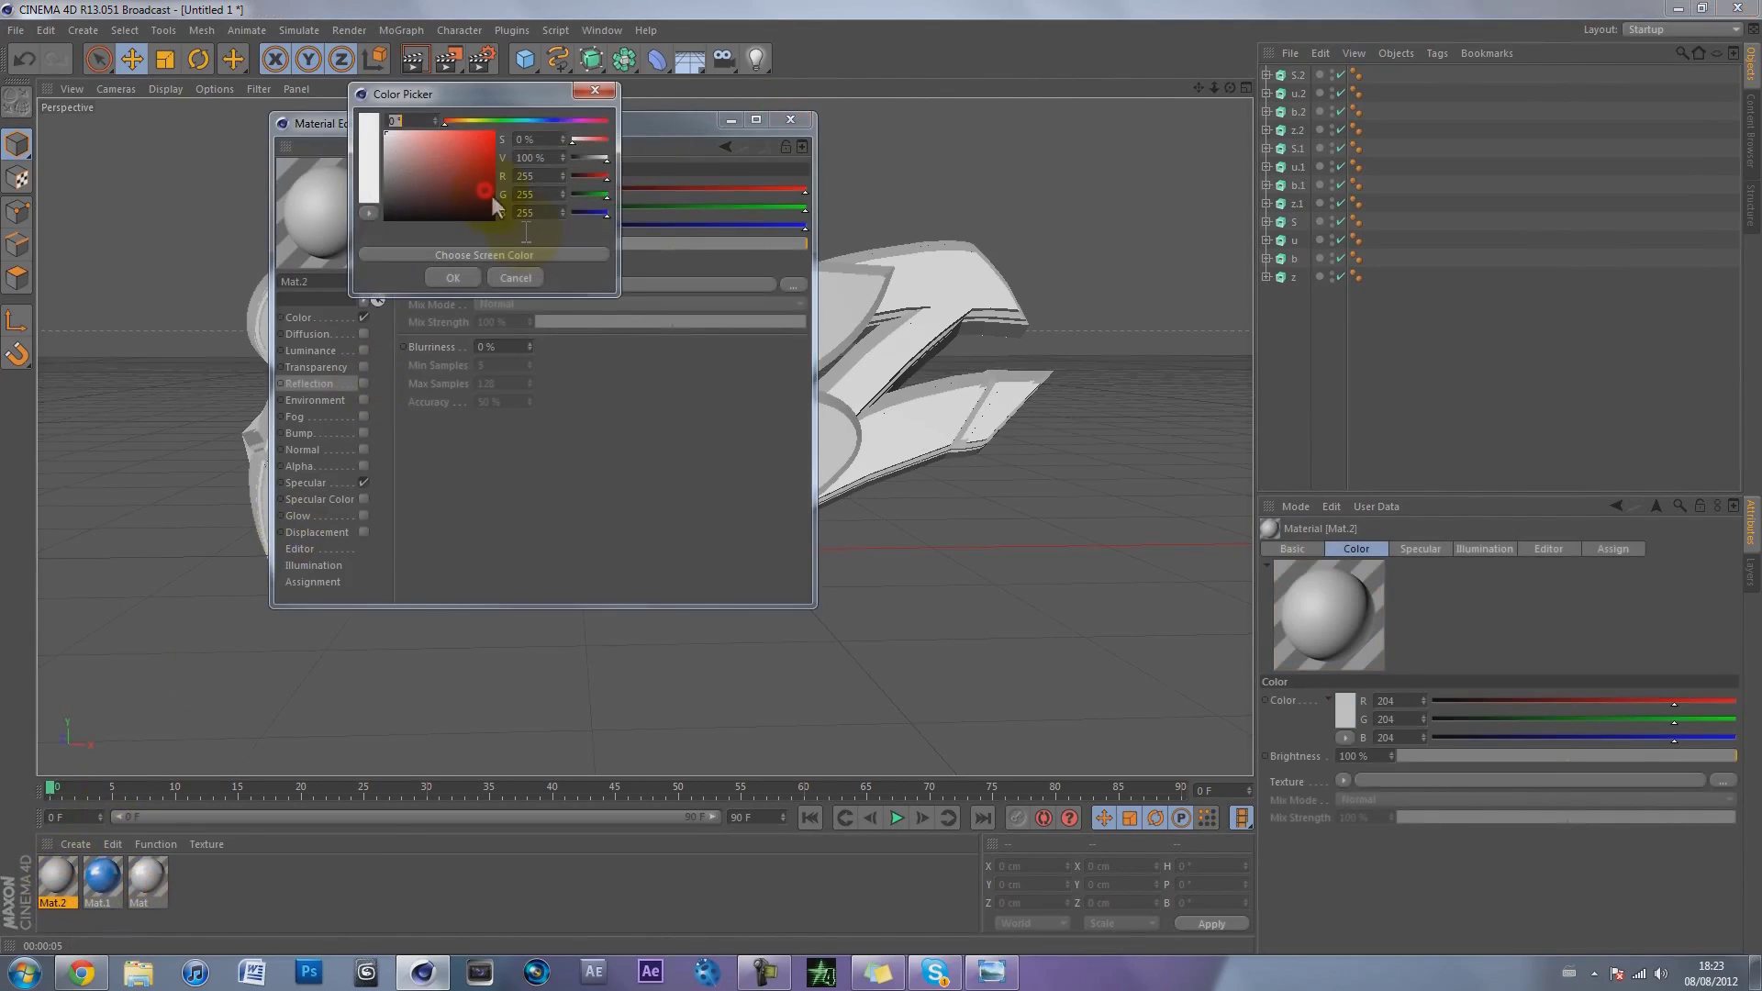
click(555, 121)
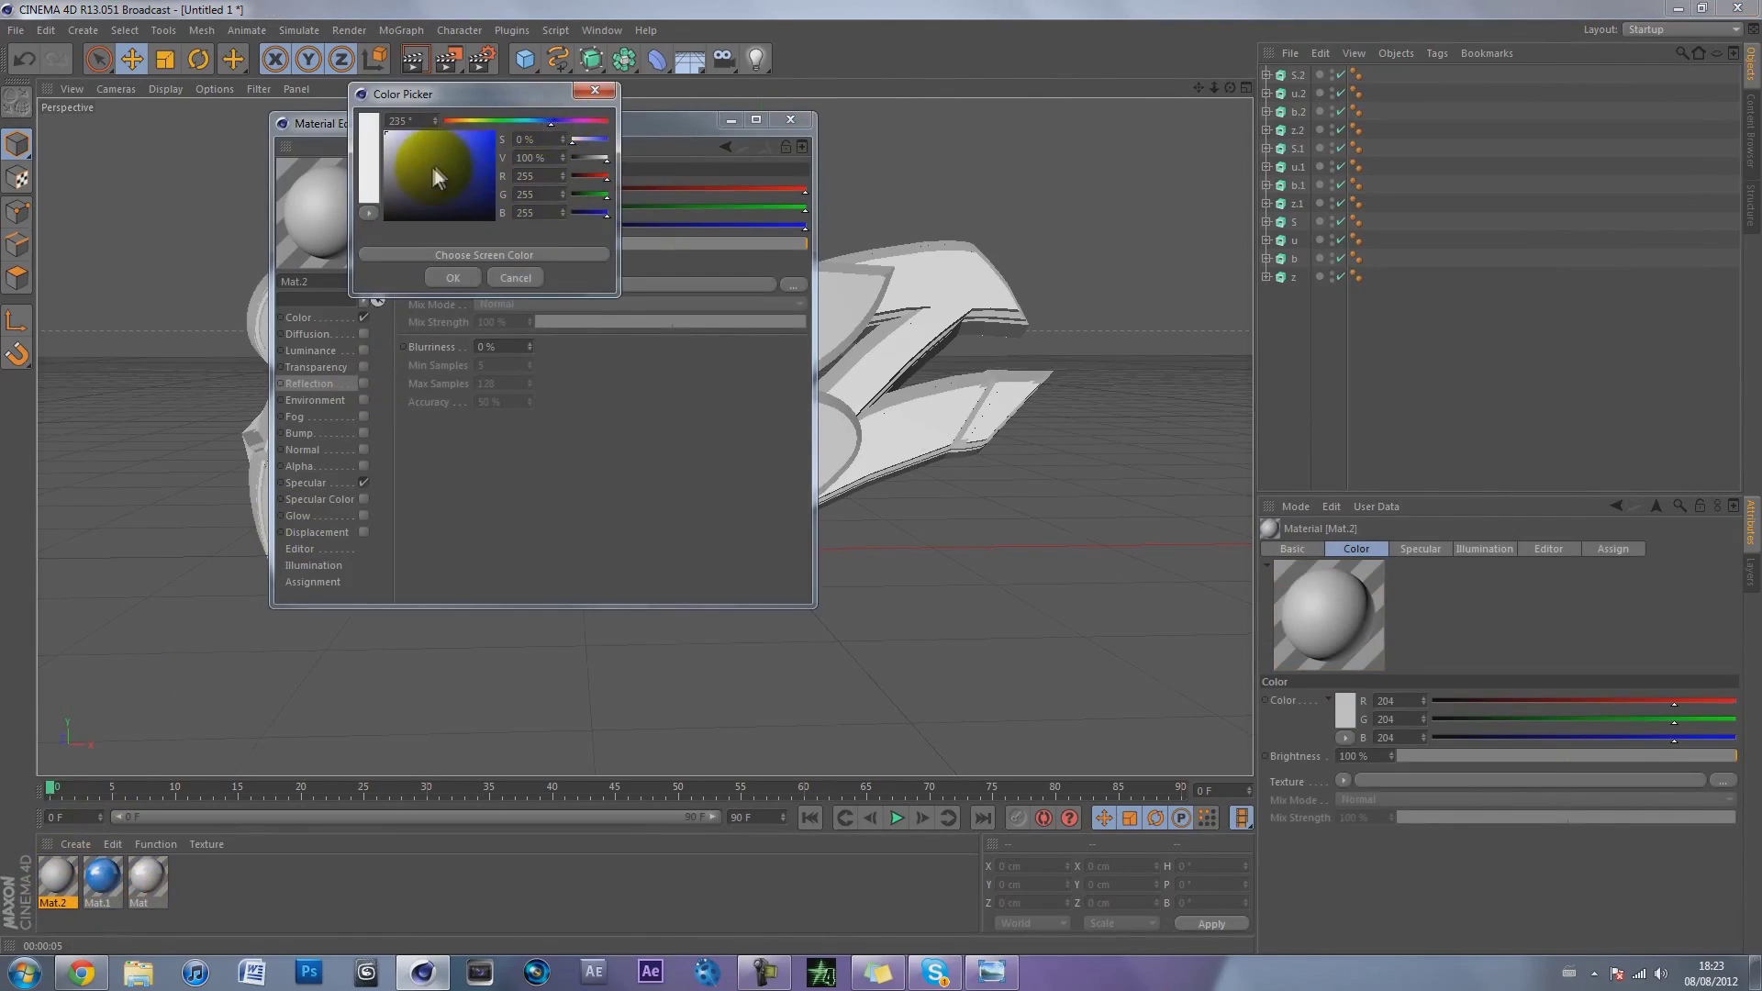
drag(464, 140, 490, 132)
click(454, 272)
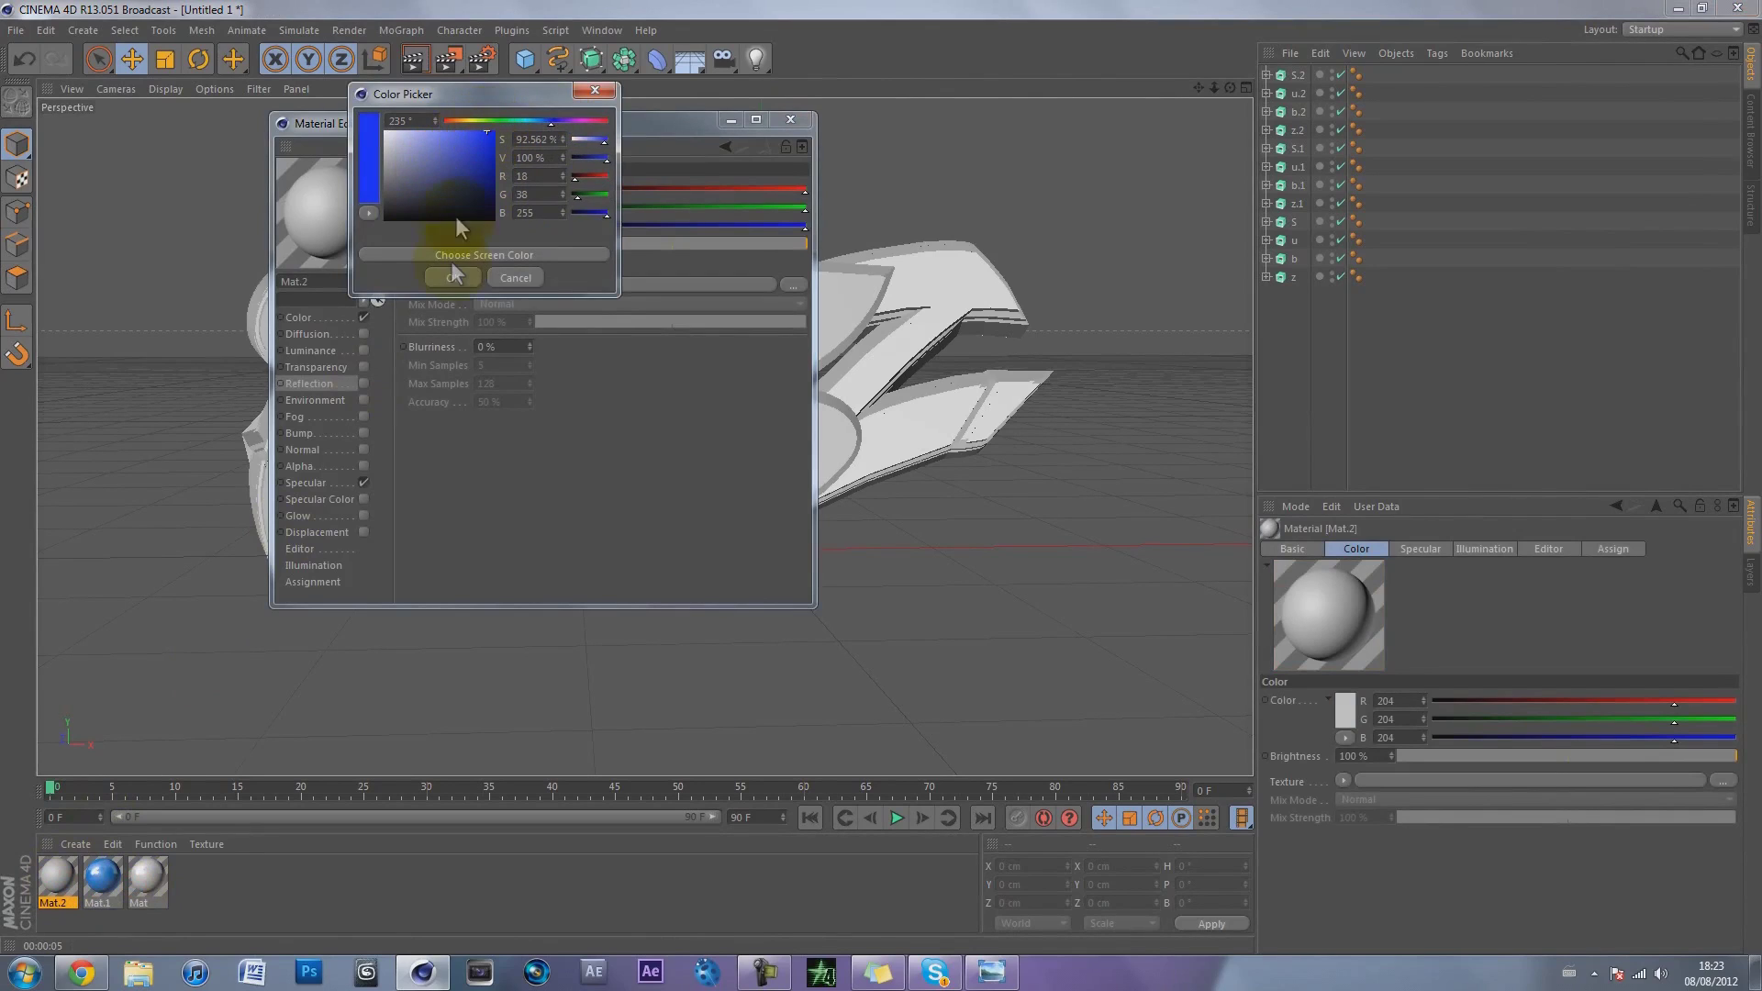
click(453, 278)
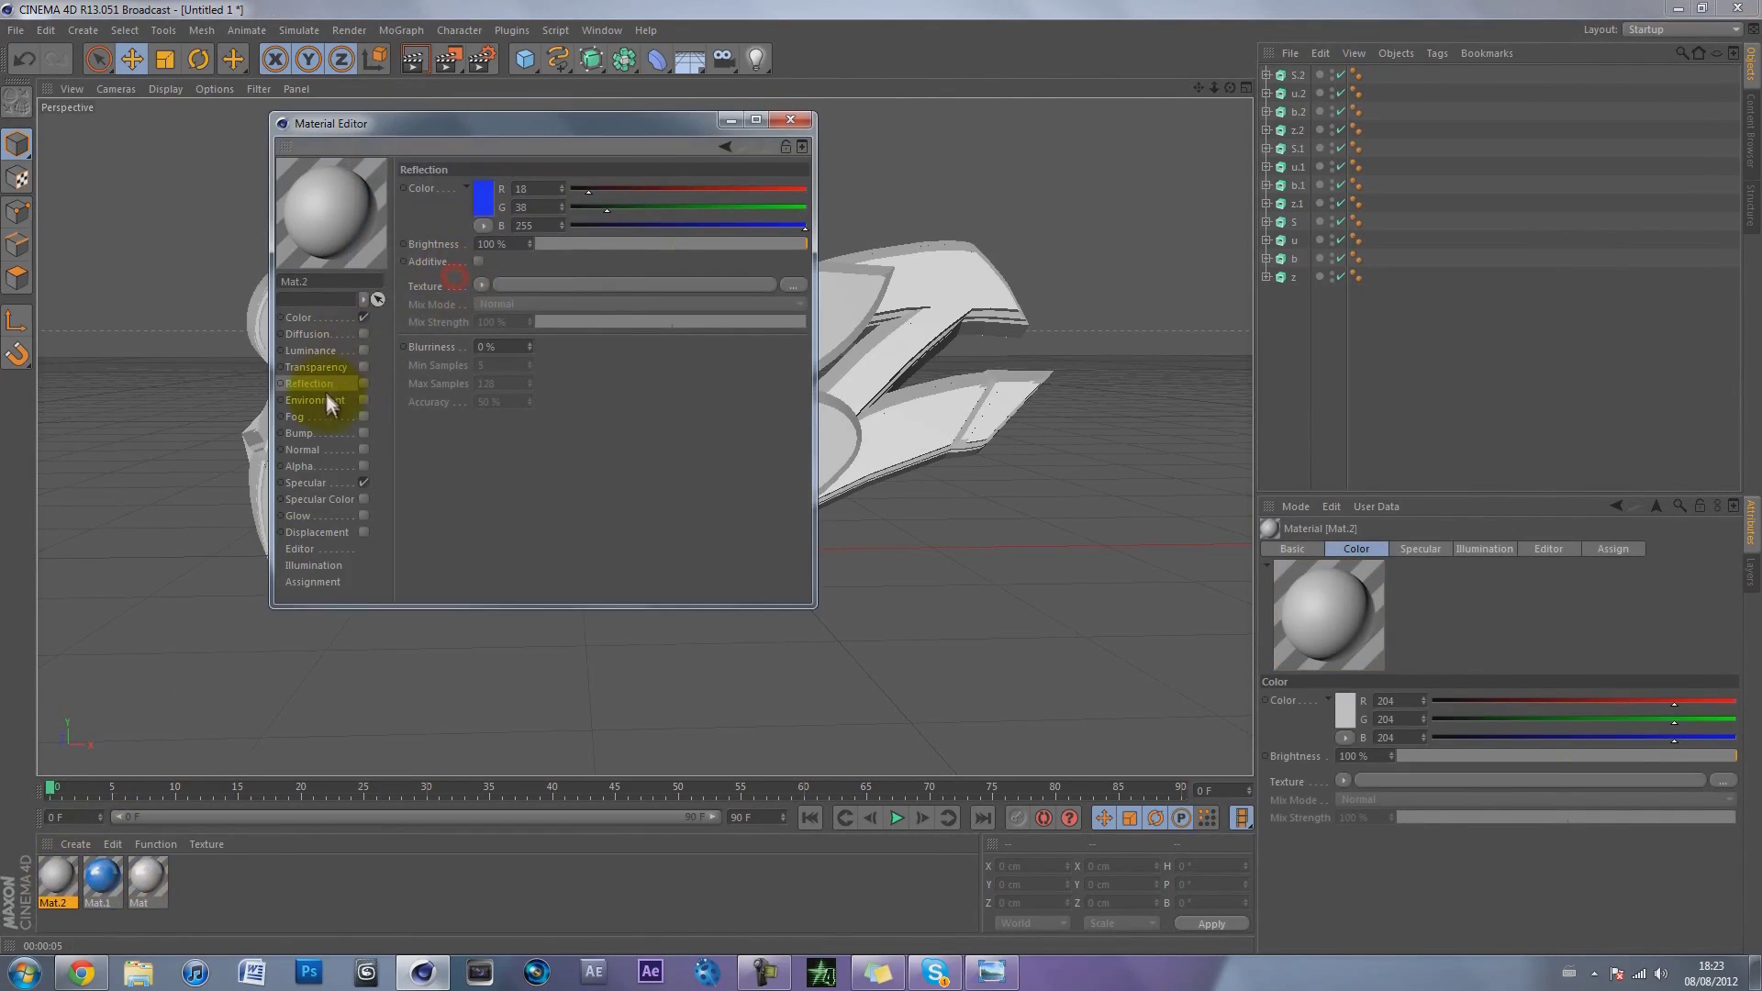
click(364, 384)
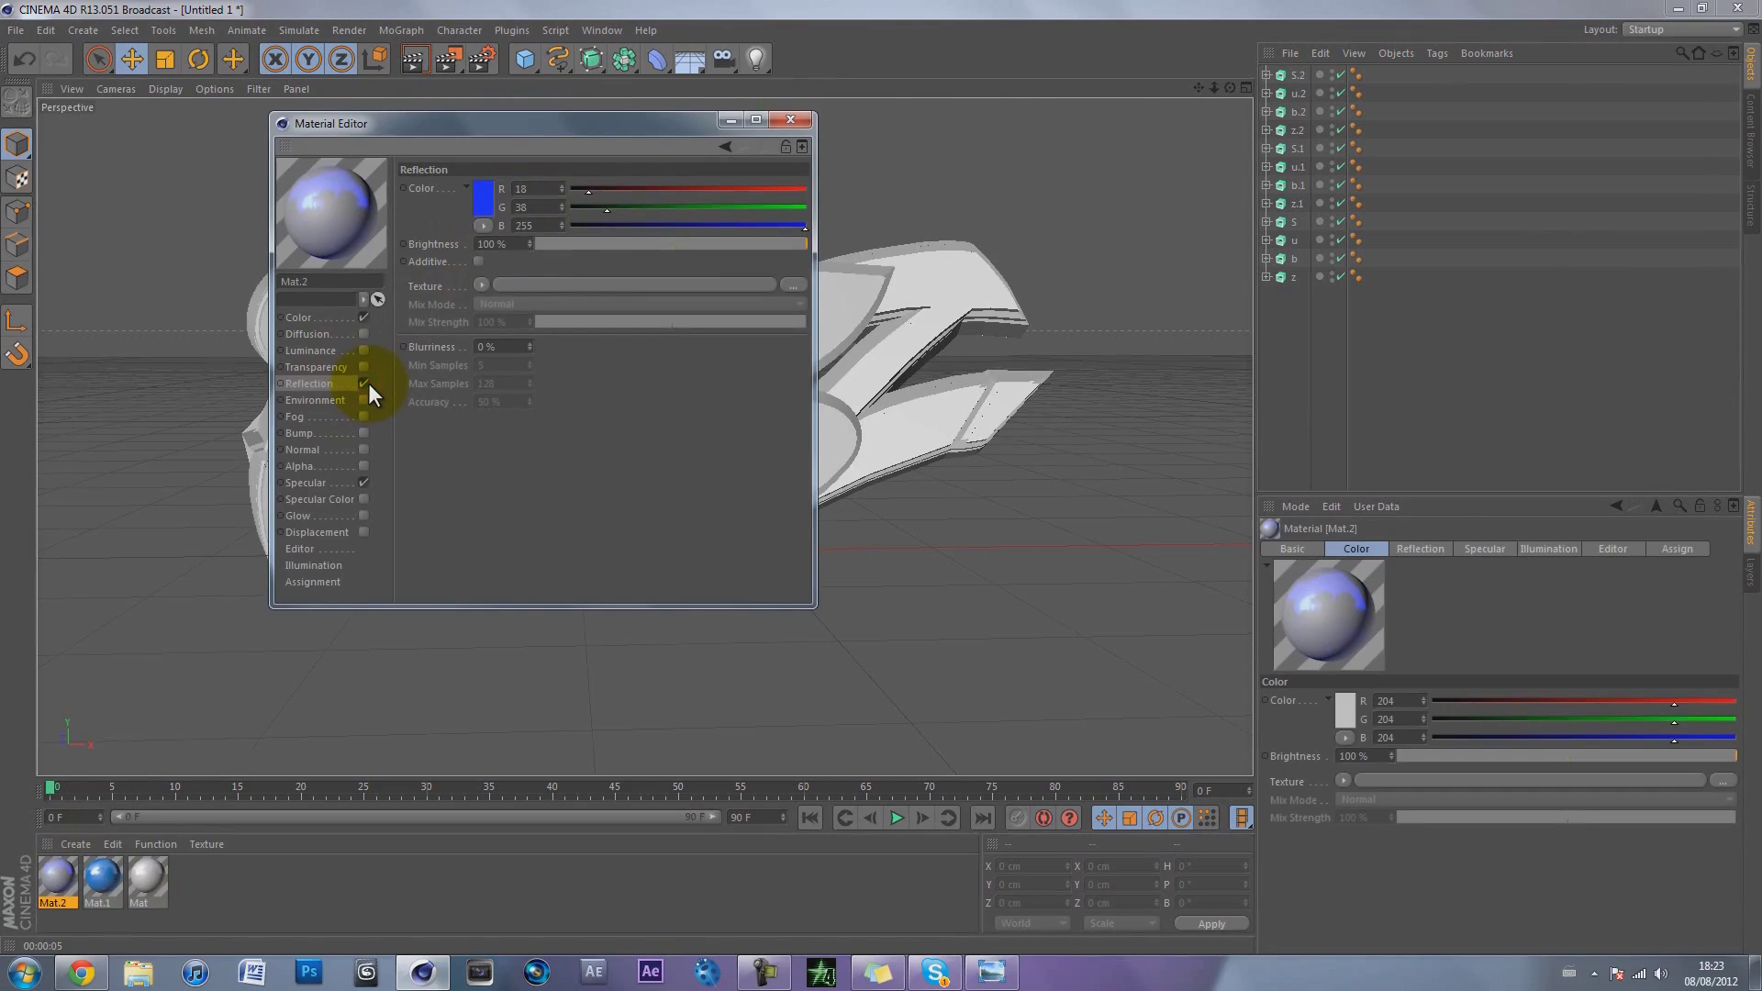
Step: Disable reflection on the third material and set its color to deep blue, RGB 10, 39, 255
click(364, 383)
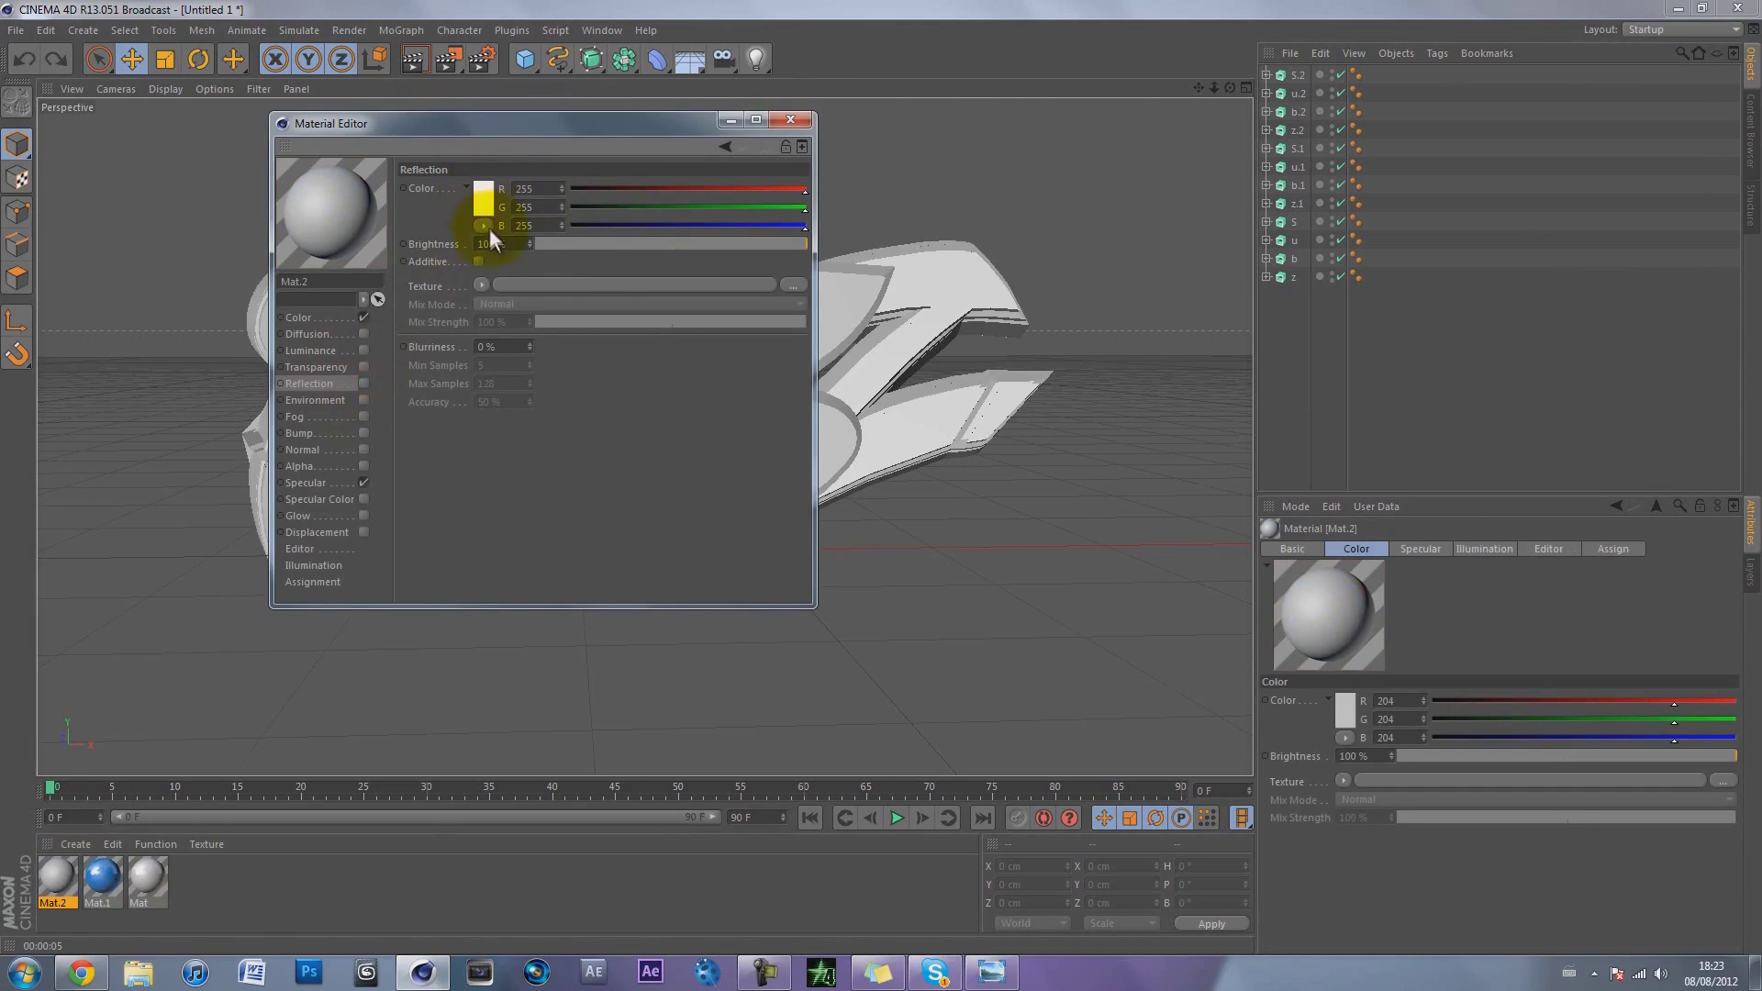
click(339, 315)
click(486, 190)
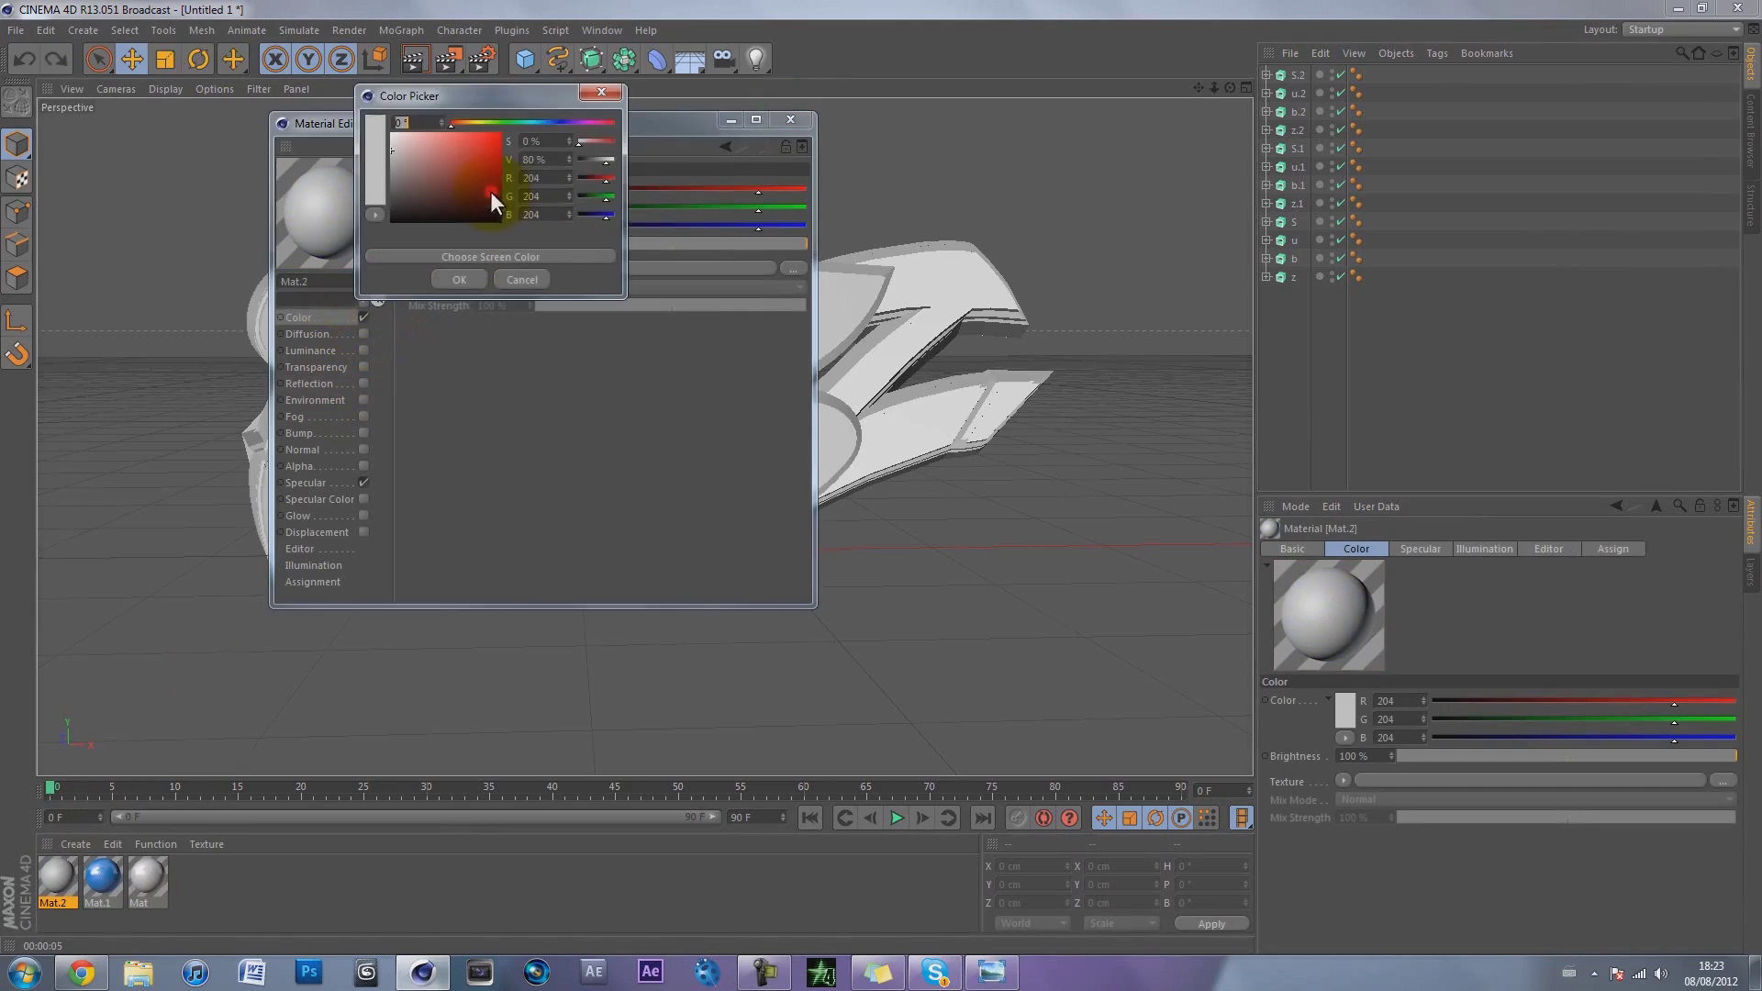
click(554, 119)
drag(441, 154, 492, 129)
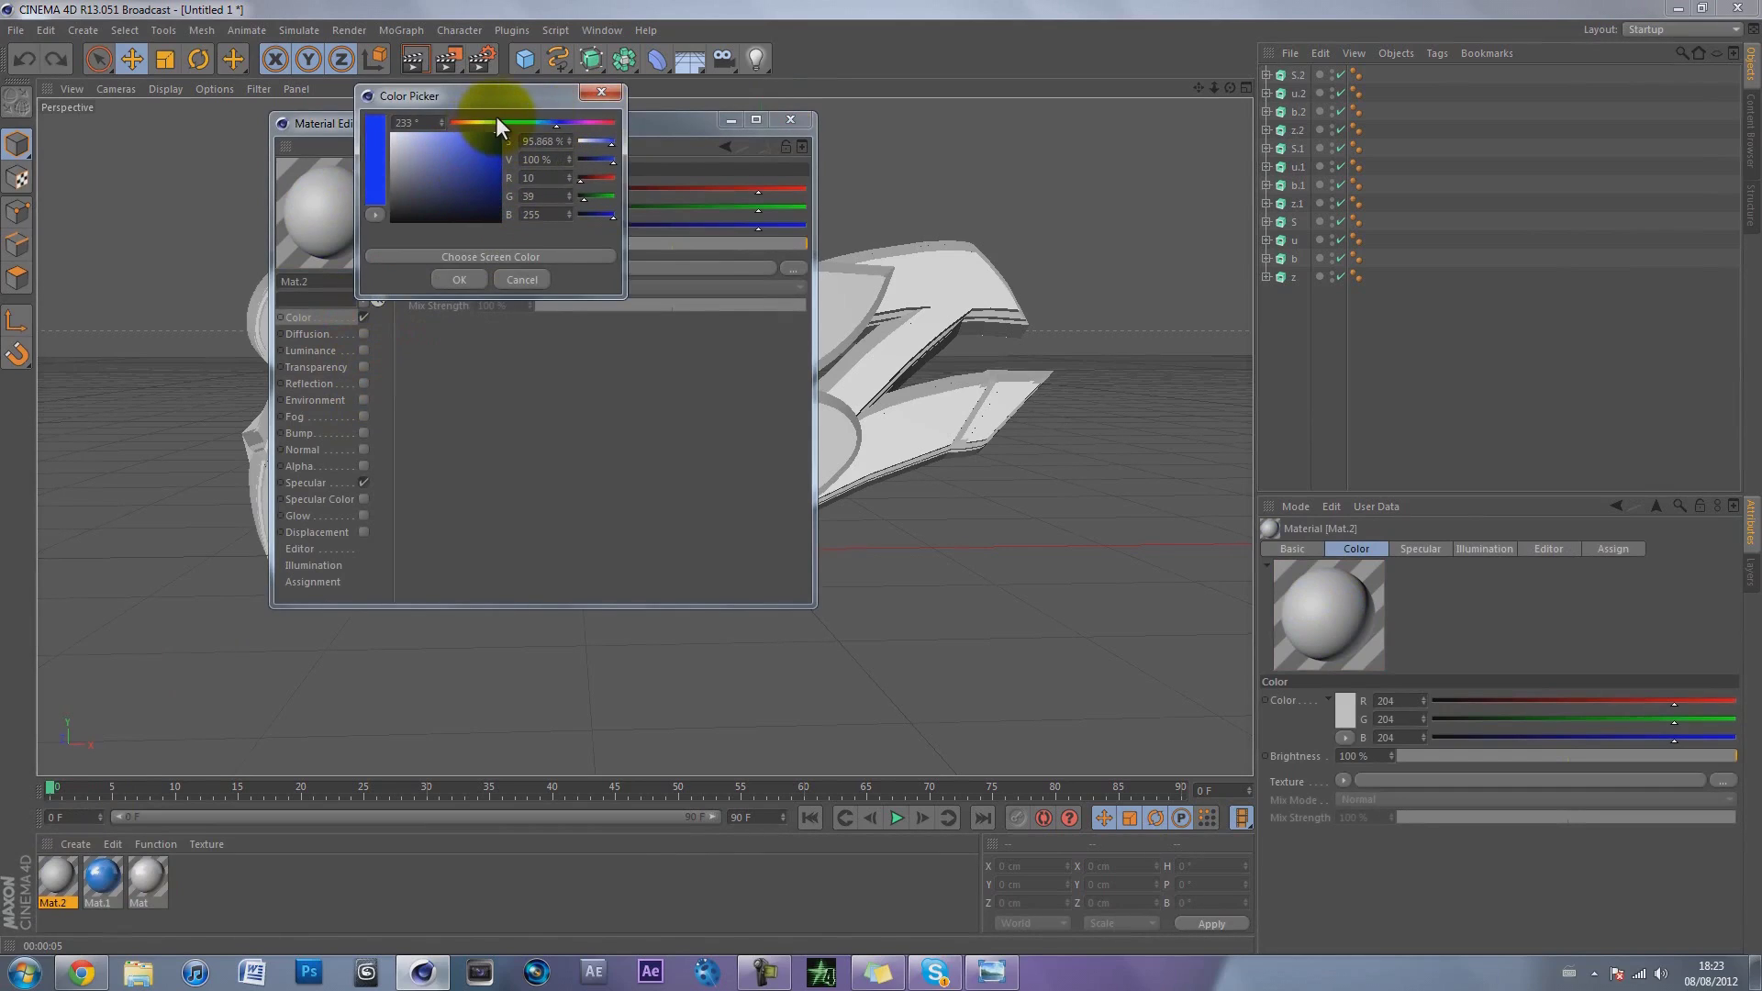
click(471, 277)
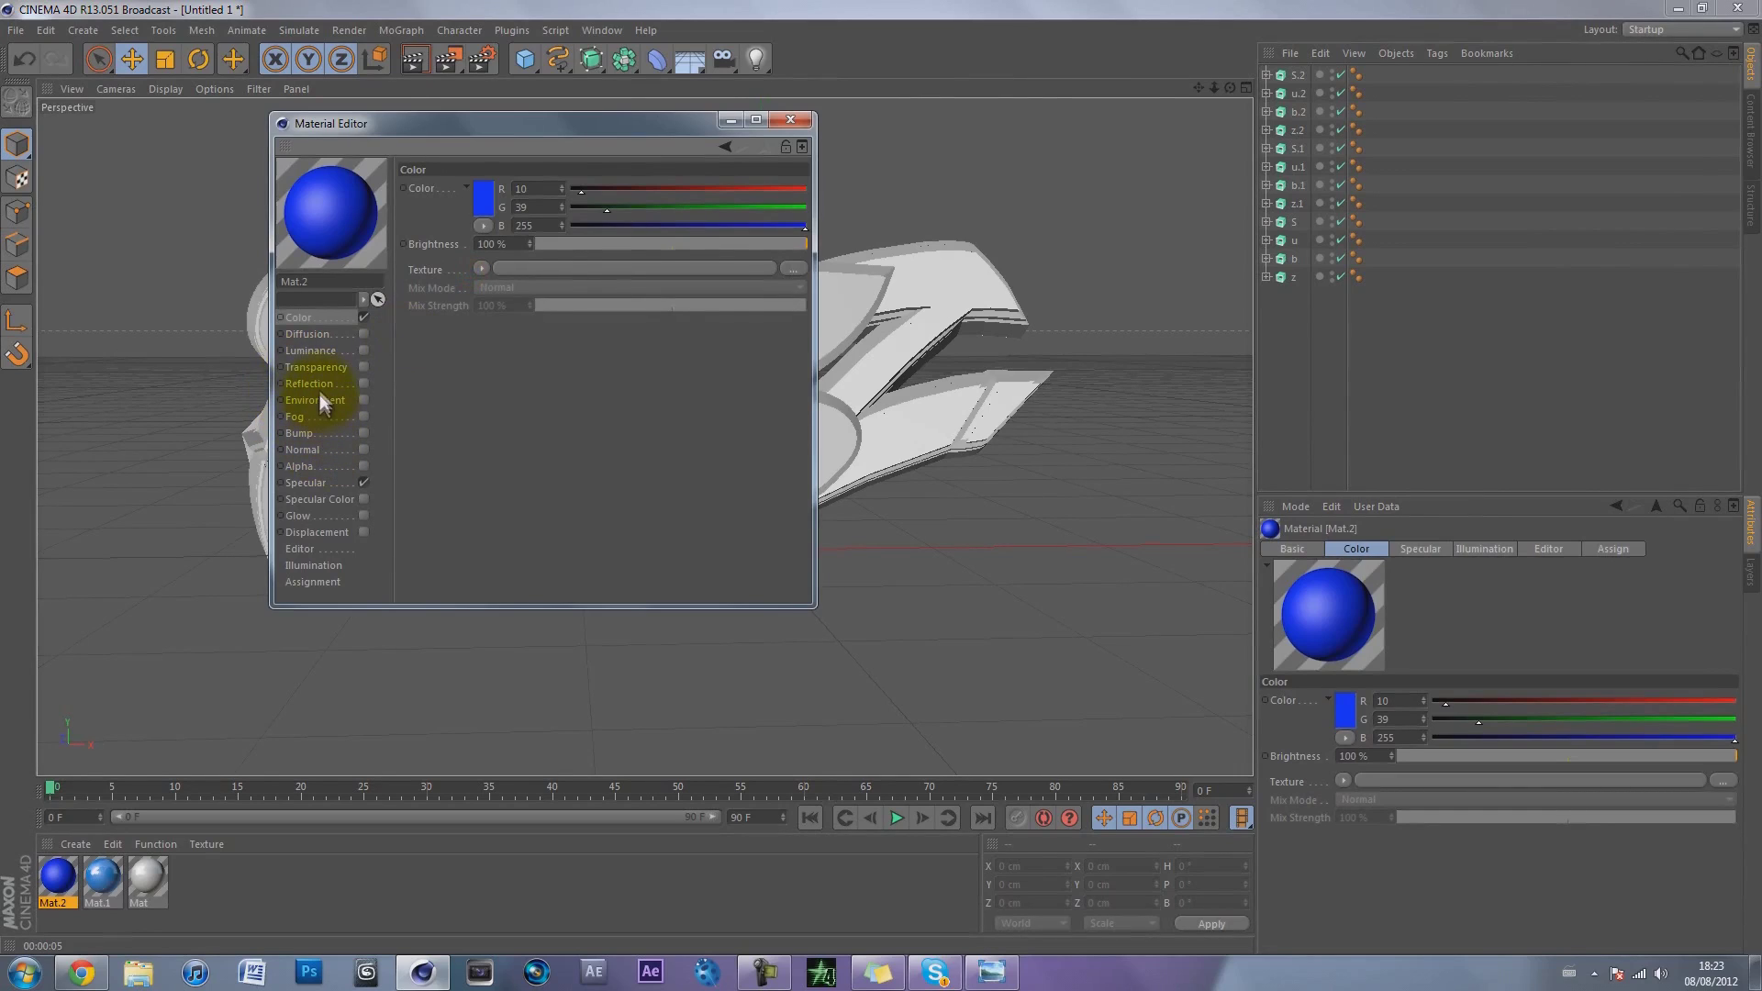
Step: Enable reflection on the deep blue material with a brightness of 50% and close the material editor
click(317, 387)
click(363, 383)
click(480, 287)
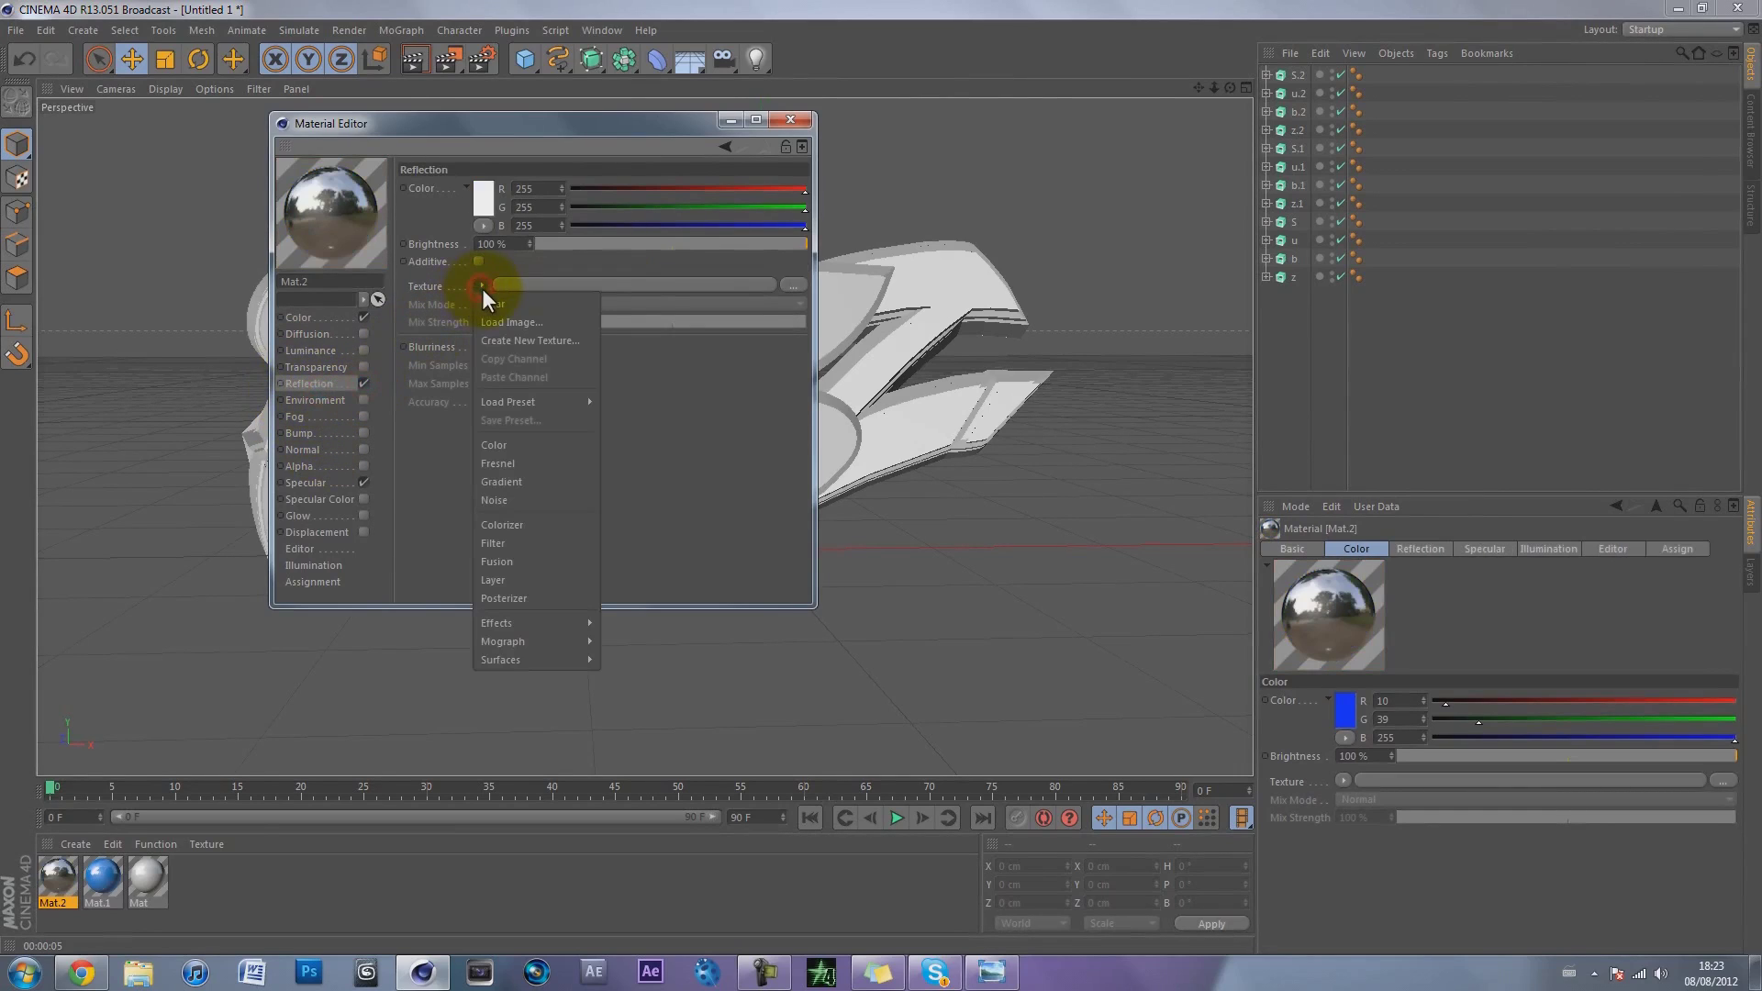
click(505, 243)
text(50)
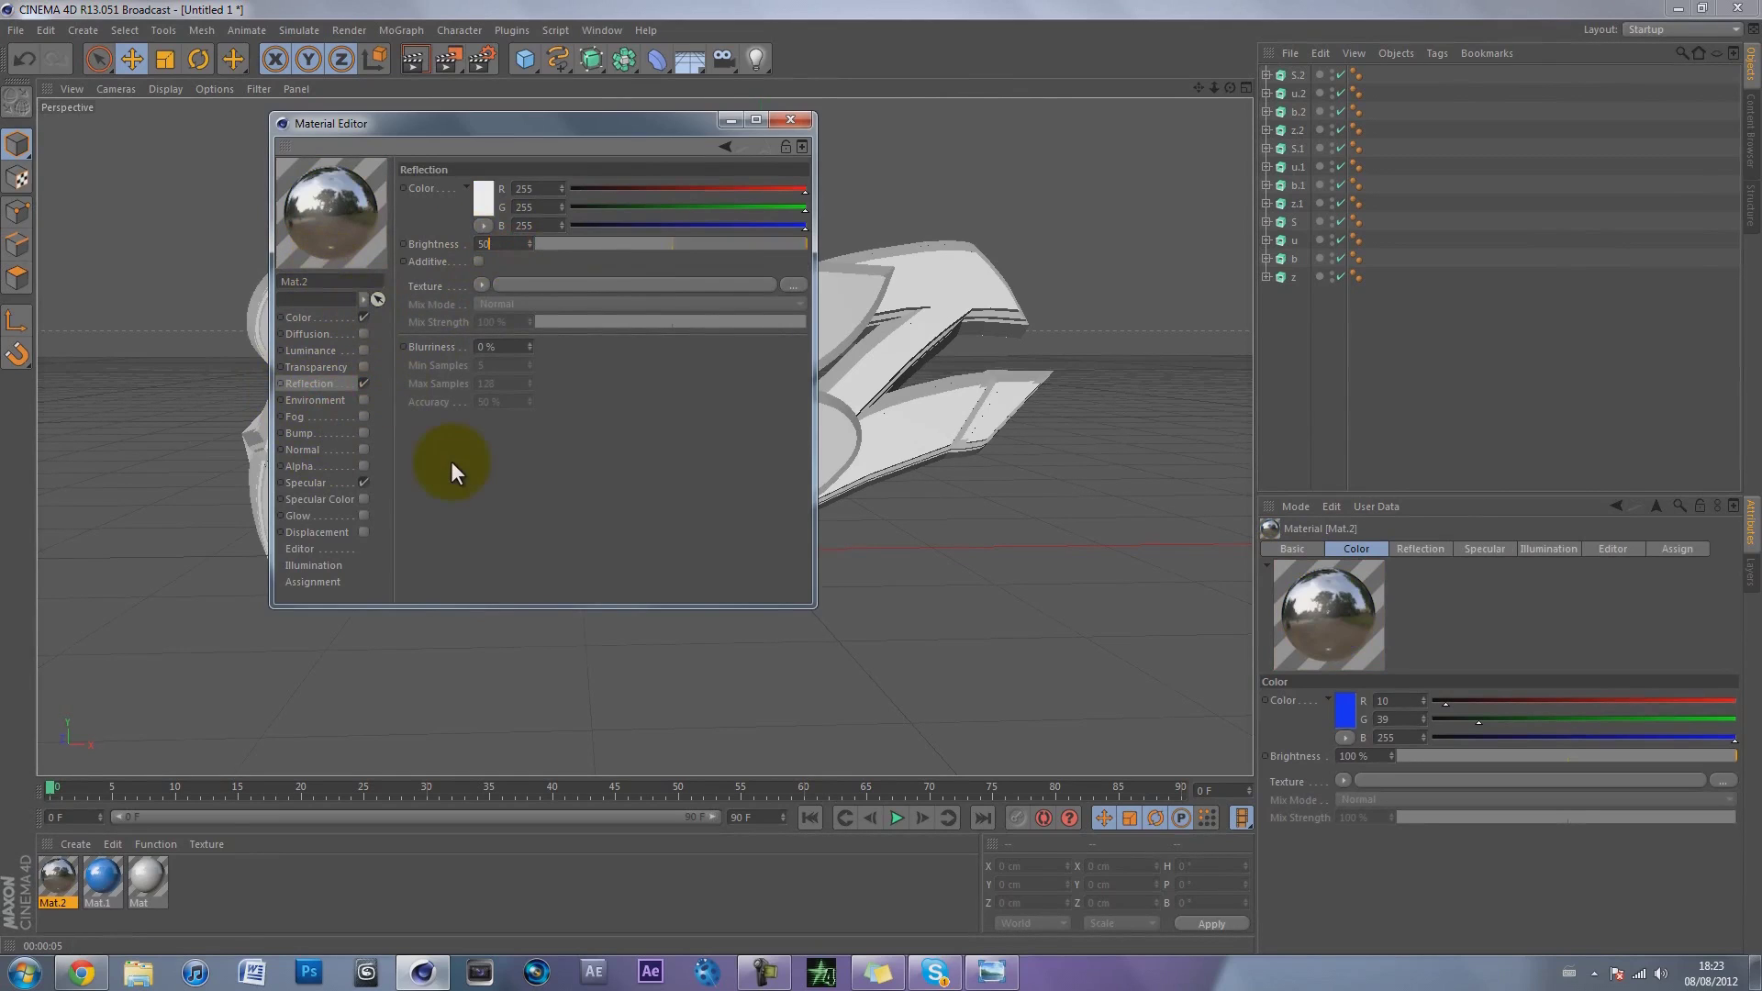
key(Return)
click(790, 119)
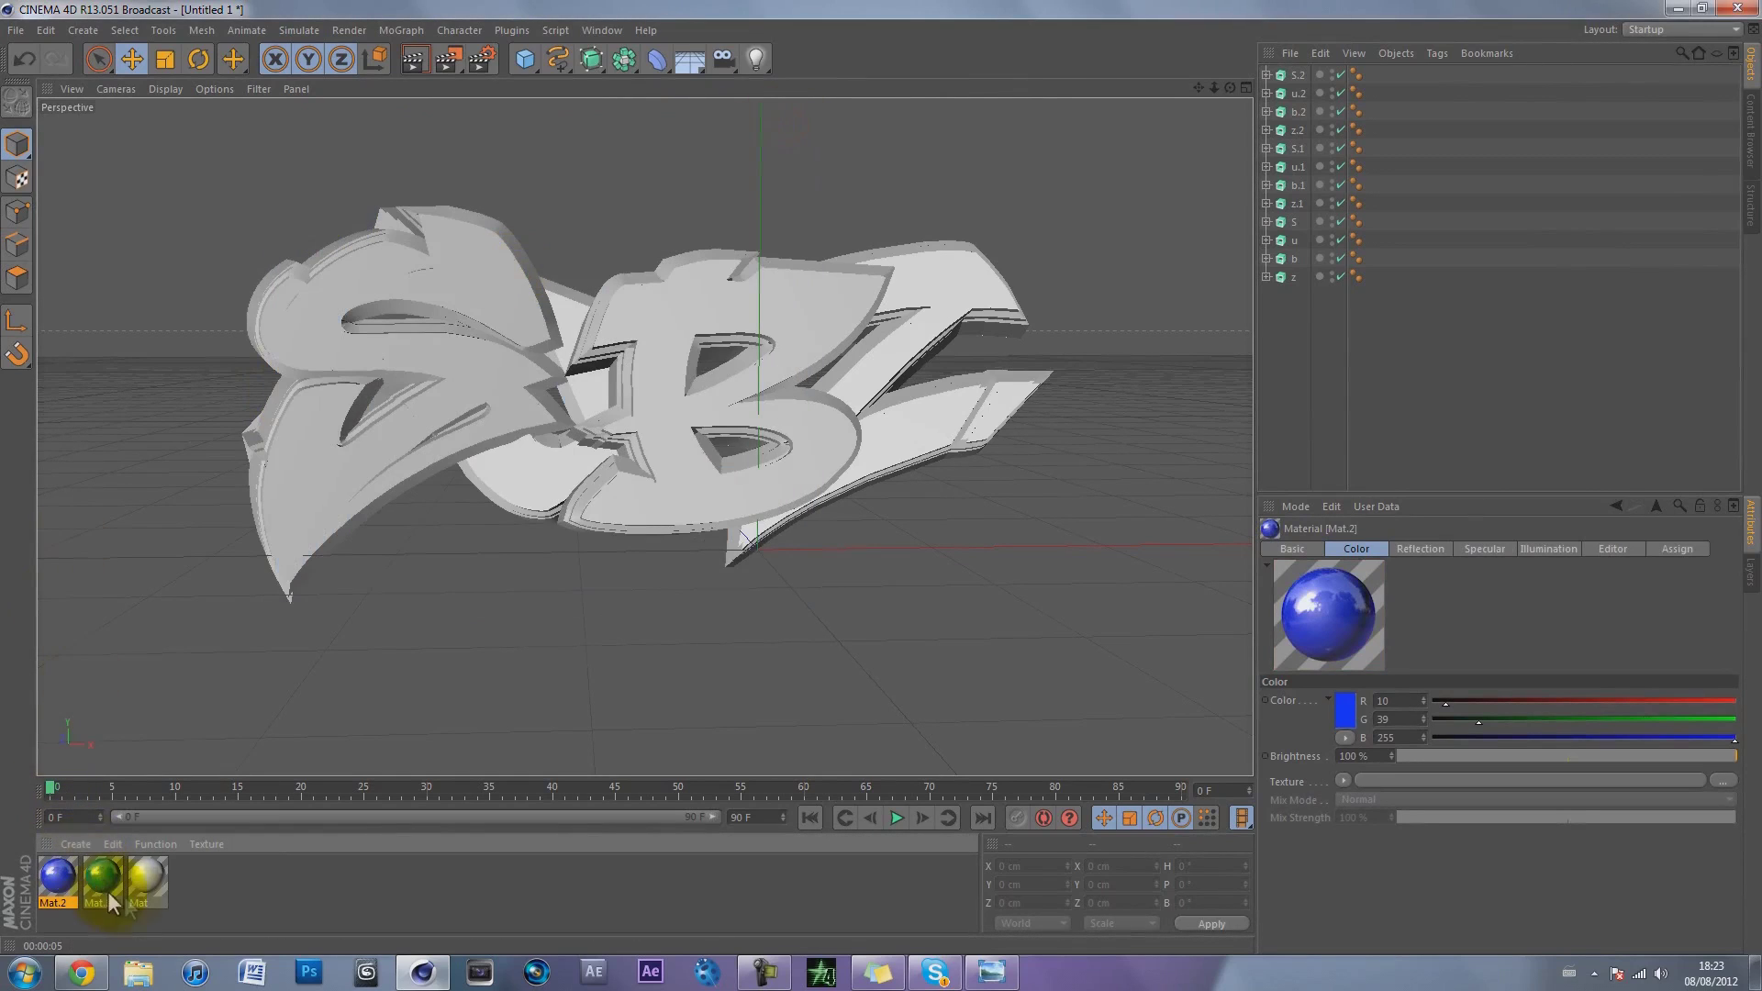
Step: Apply the light grey material to the front letter objects S, u, b and z
drag(152, 894, 1279, 221)
drag(143, 896, 397, 573)
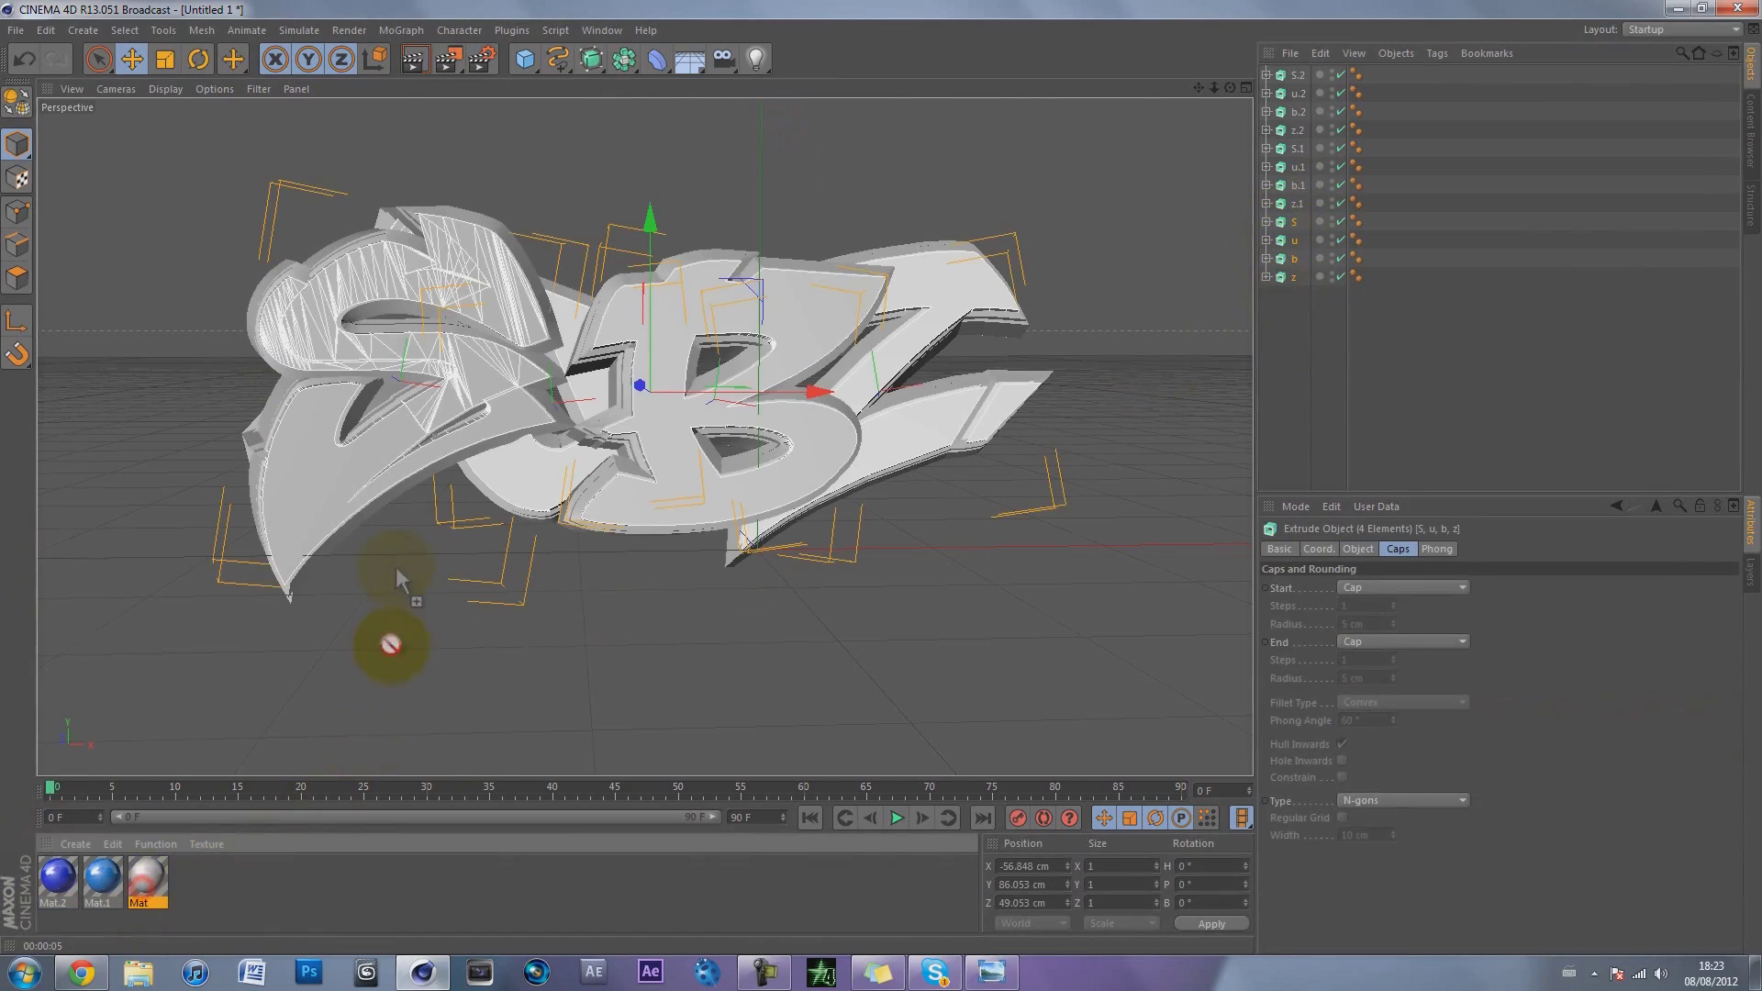
drag(344, 451, 340, 452)
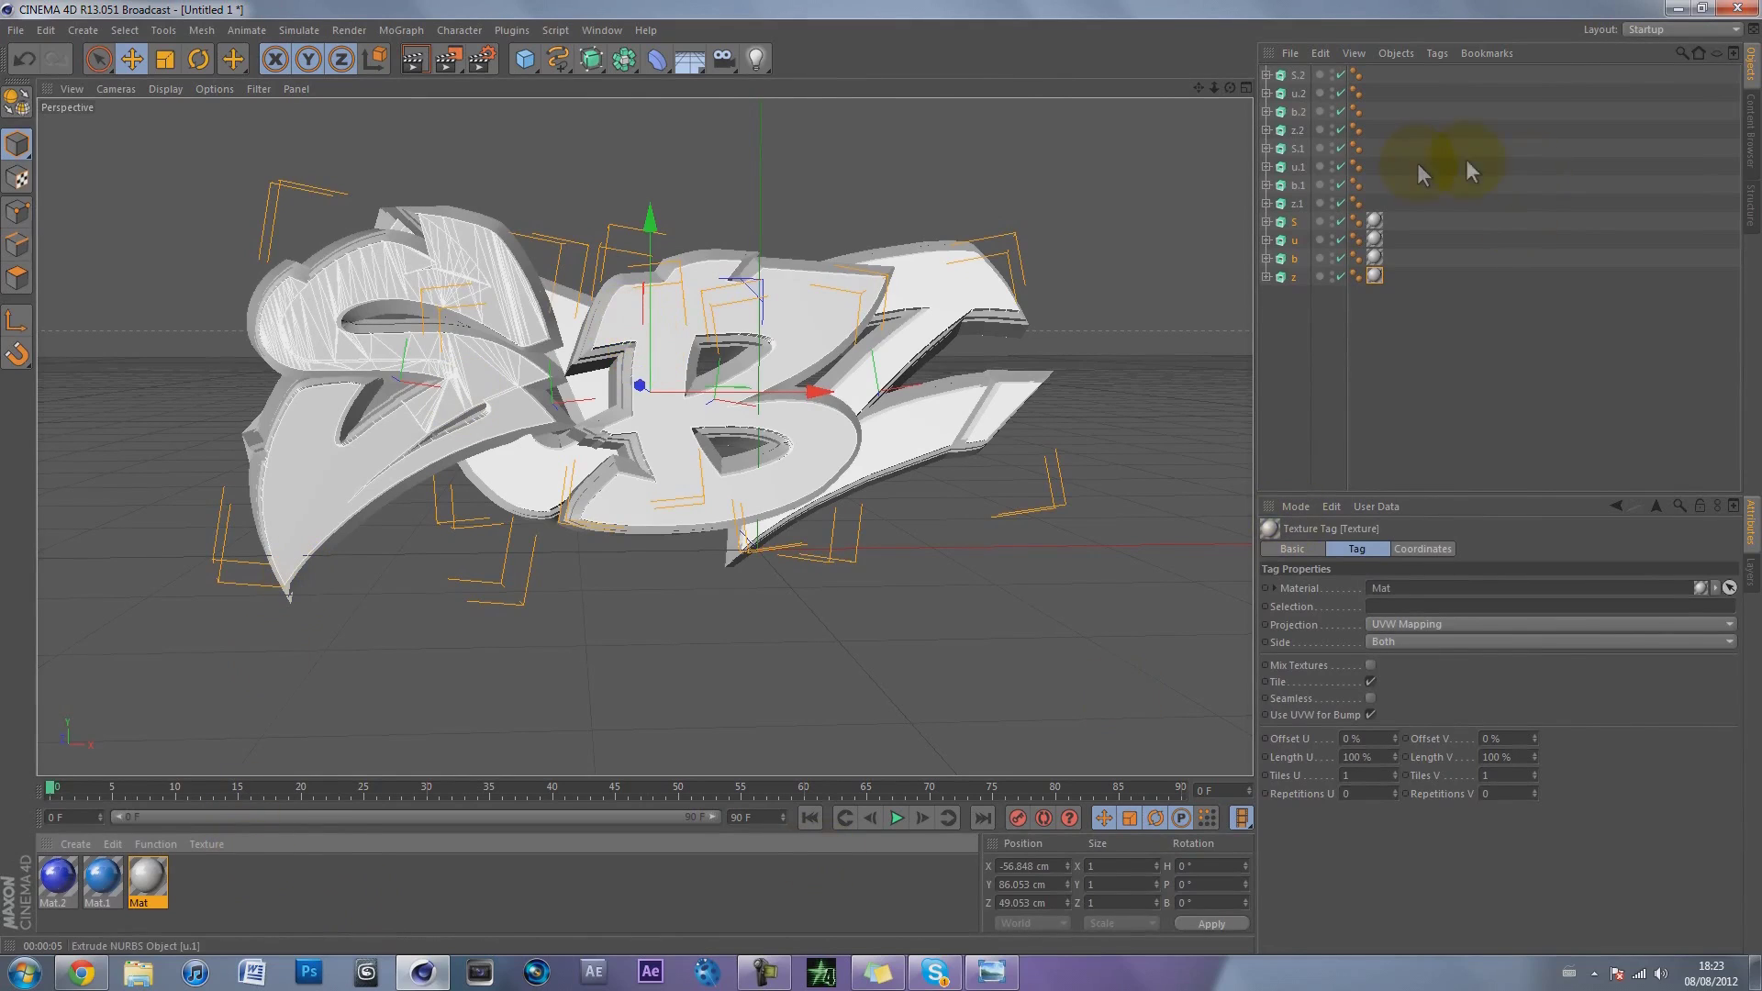
Step: Apply the bright blue material to the middle layer letters S.1, u.1, b.1 and z.1
click(1379, 147)
drag(1379, 147, 1275, 209)
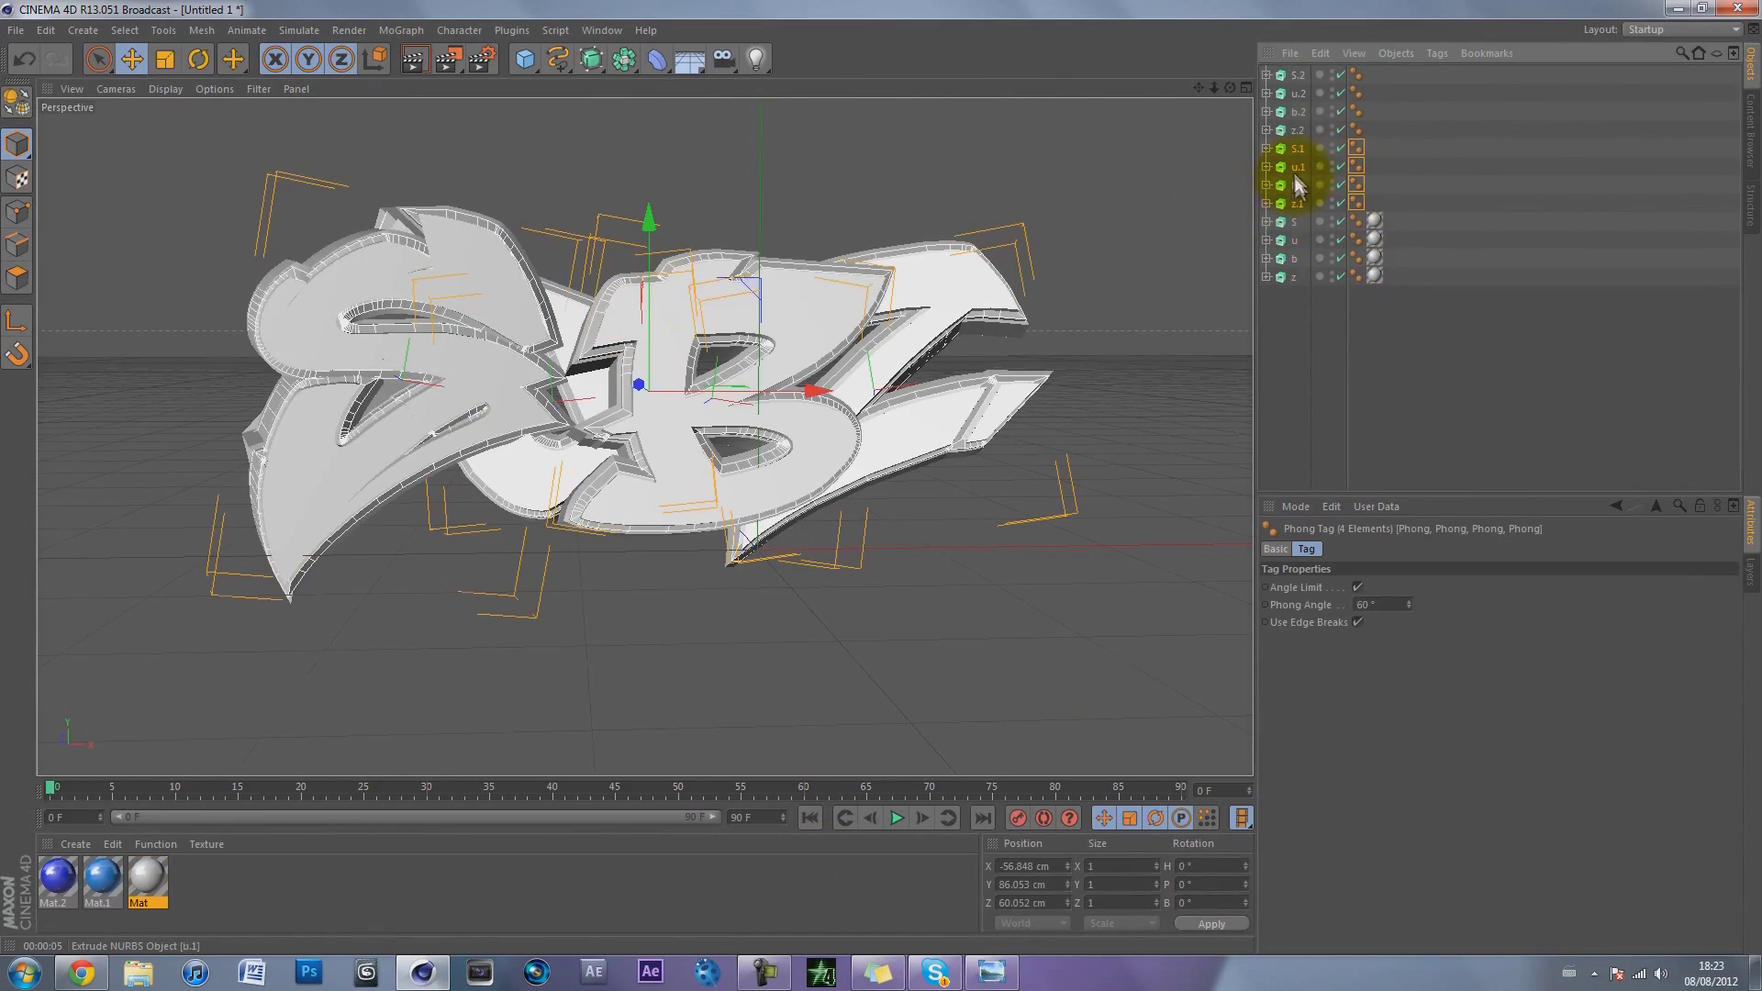
drag(80, 891, 624, 292)
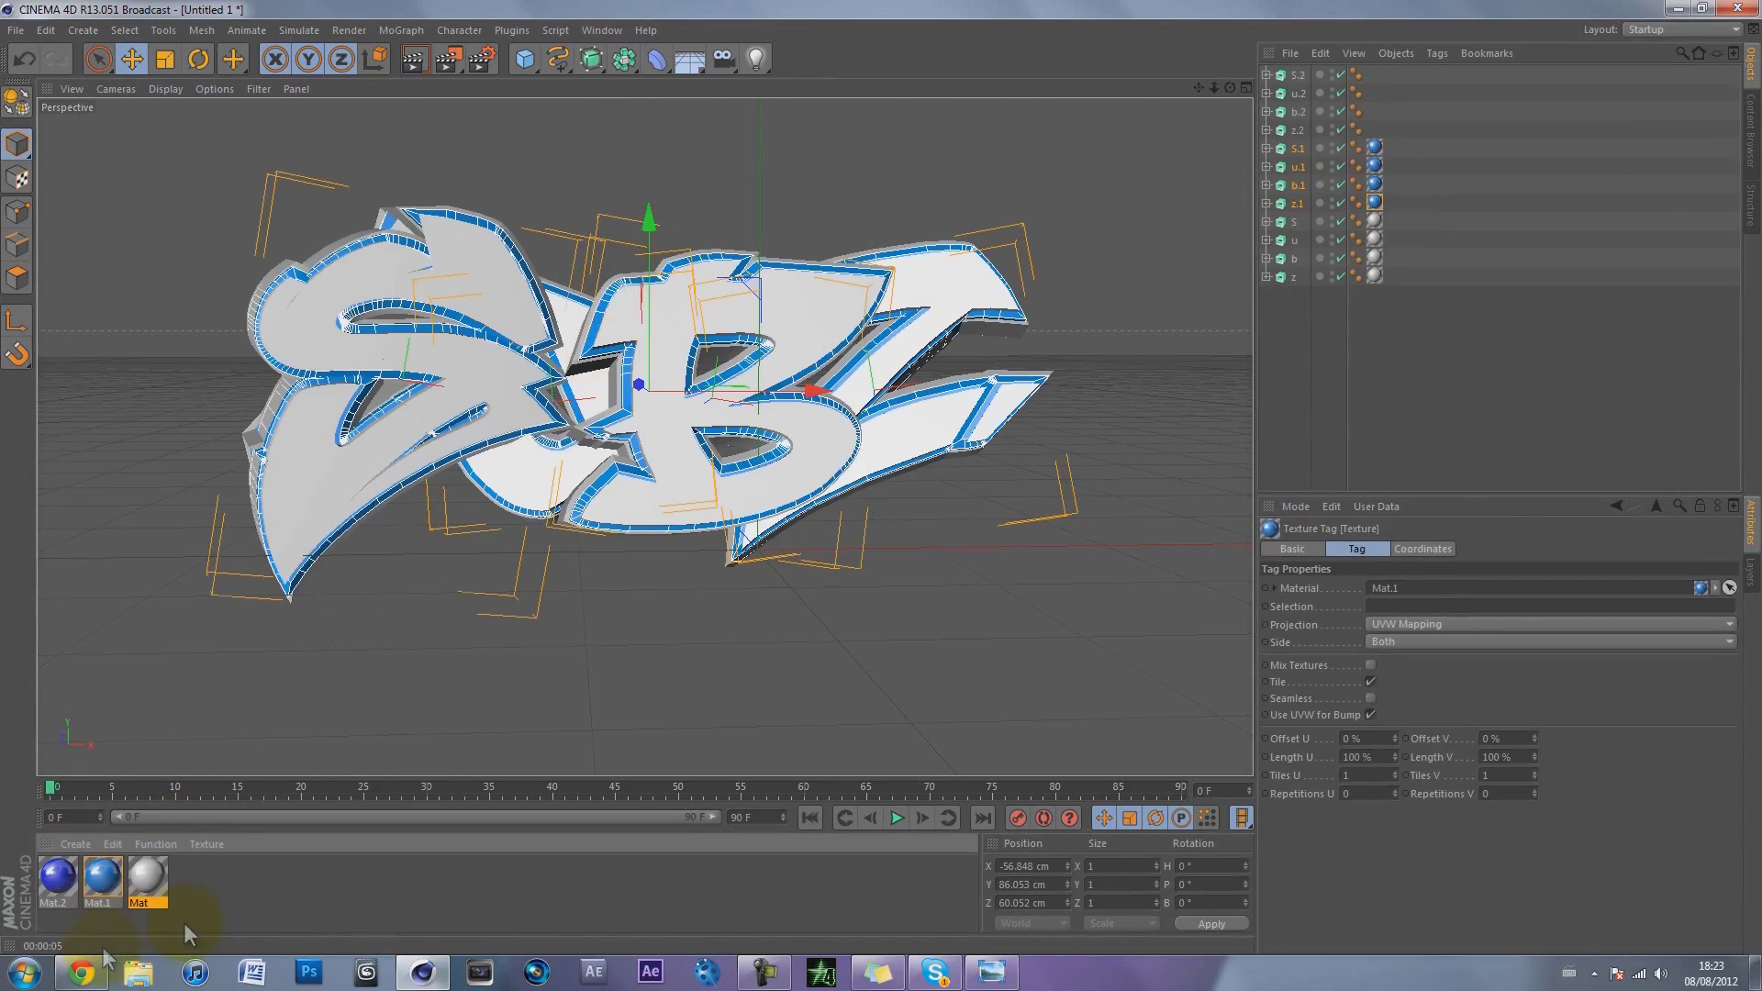
click(228, 898)
Step: Apply the deep blue material to the back layer letters S.2, u.2, b.2 and z.2
drag(1387, 73, 1270, 138)
drag(57, 877, 278, 436)
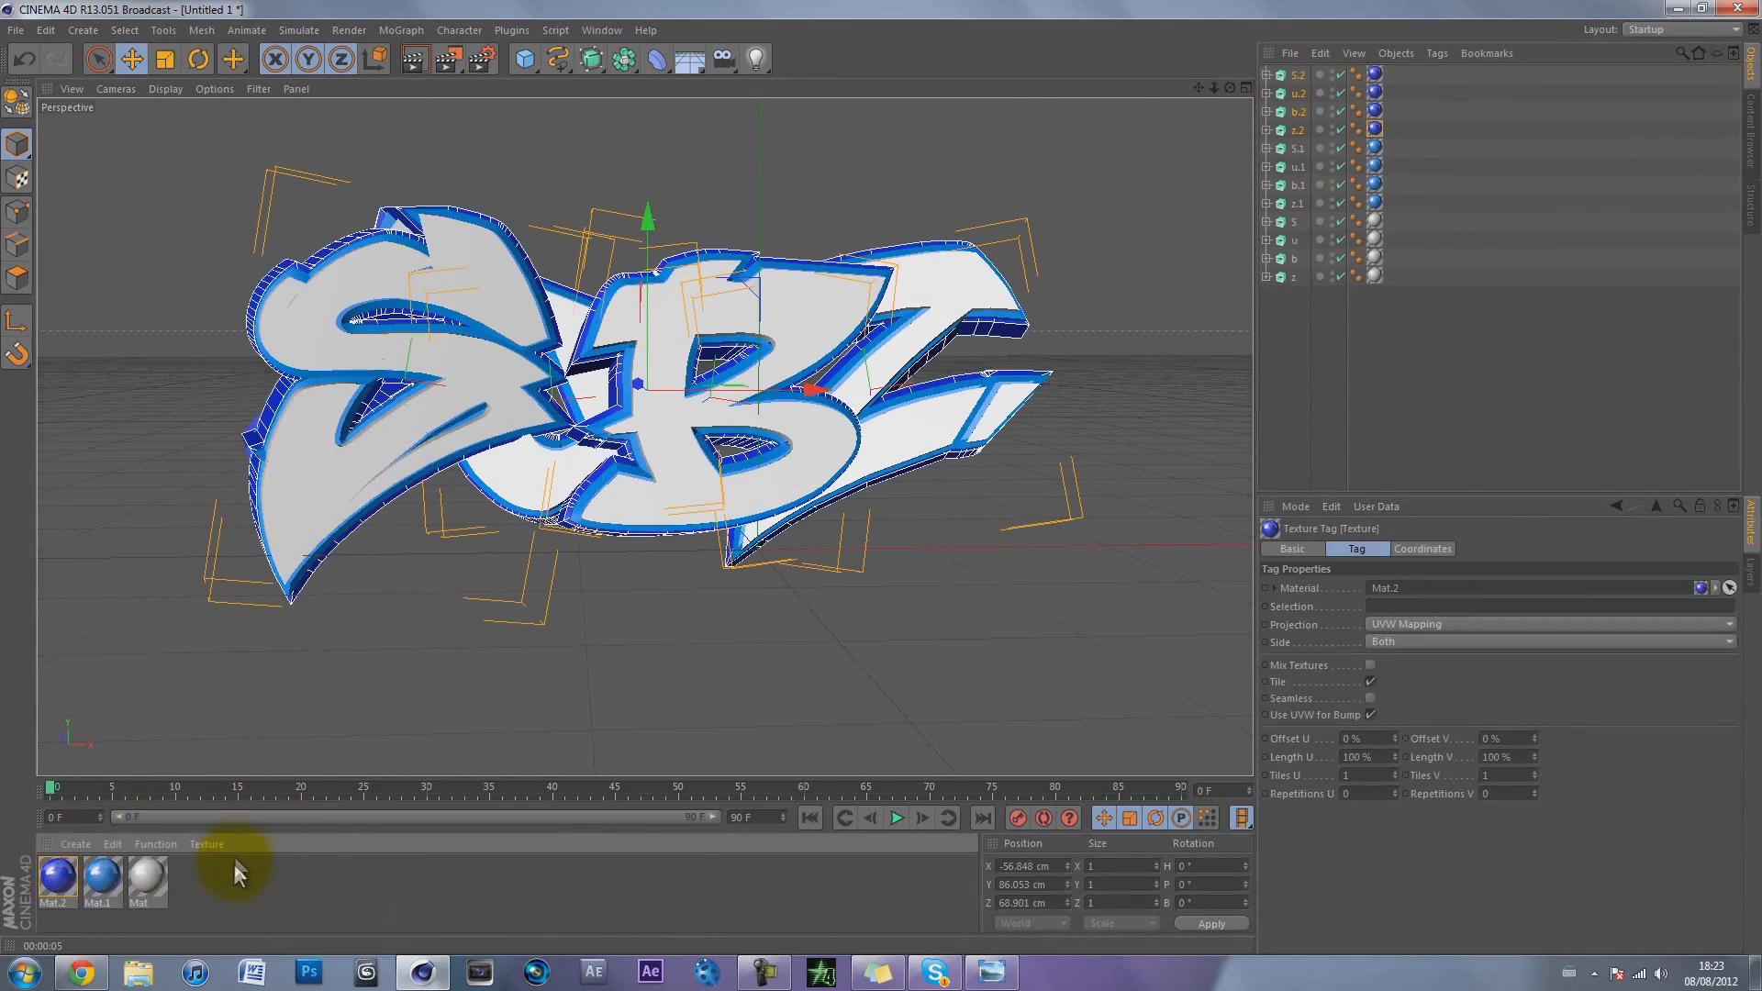
click(230, 867)
click(1264, 356)
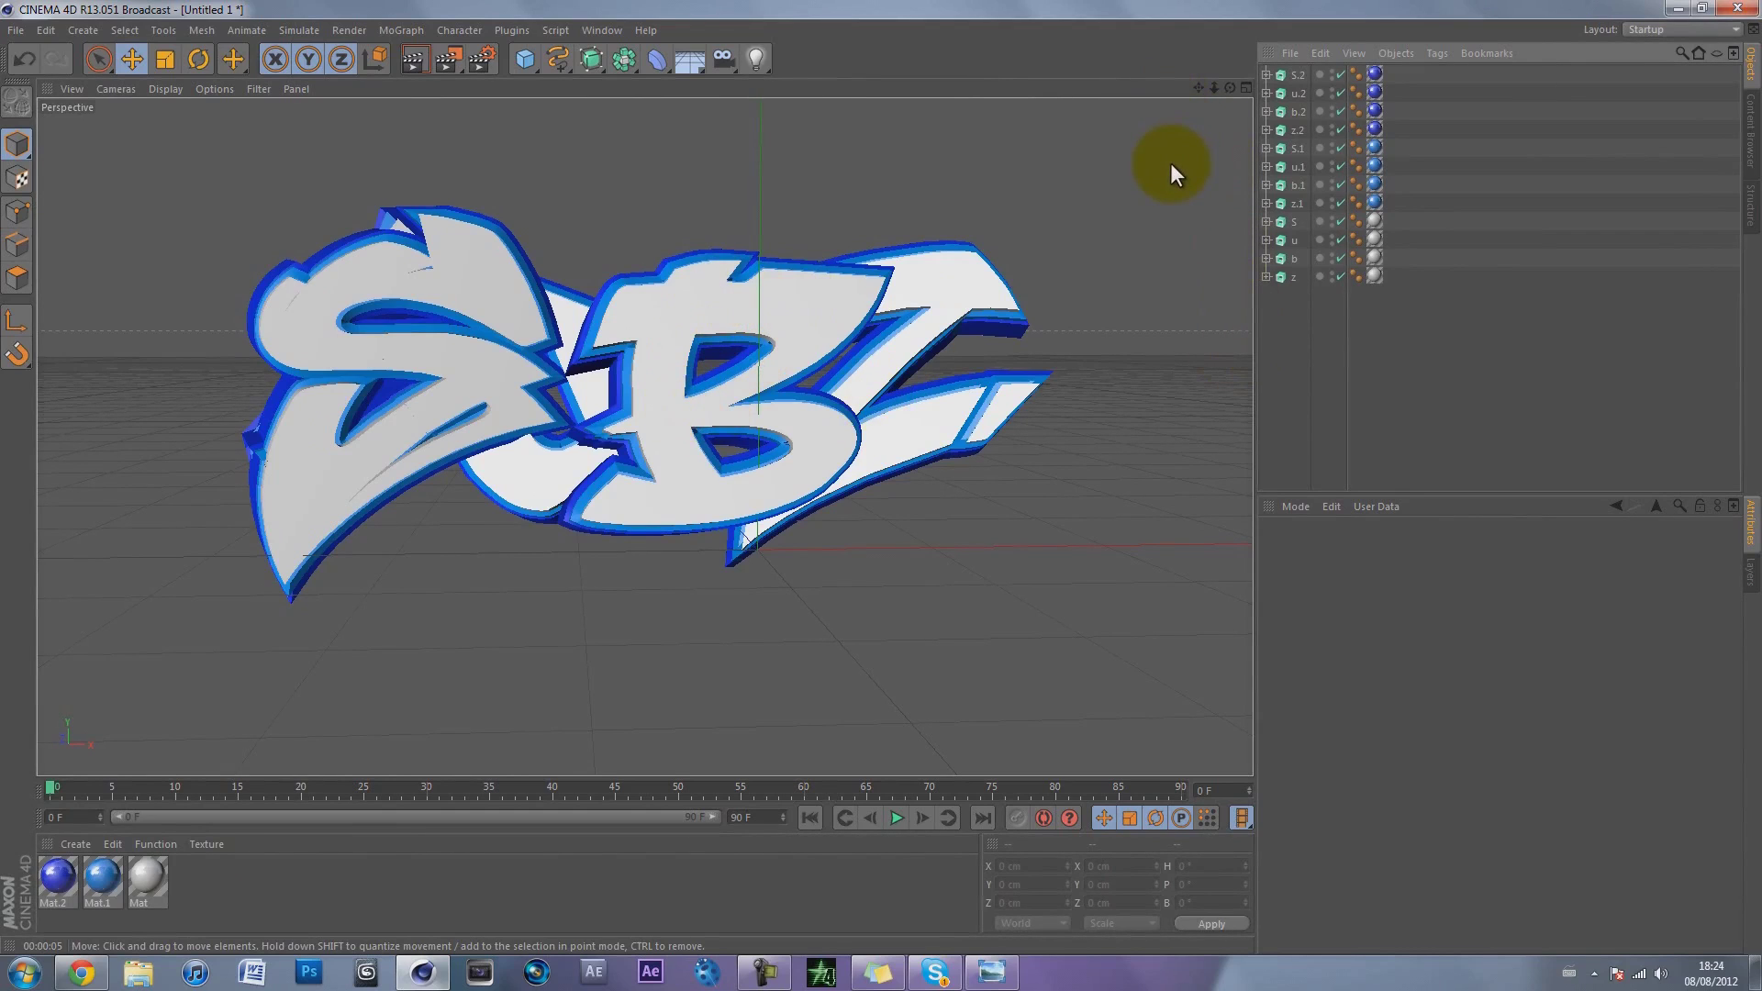
Step: Move the three S layers together away from the u along their X axis, to about X -214 cm
drag(1231, 88, 879, 476)
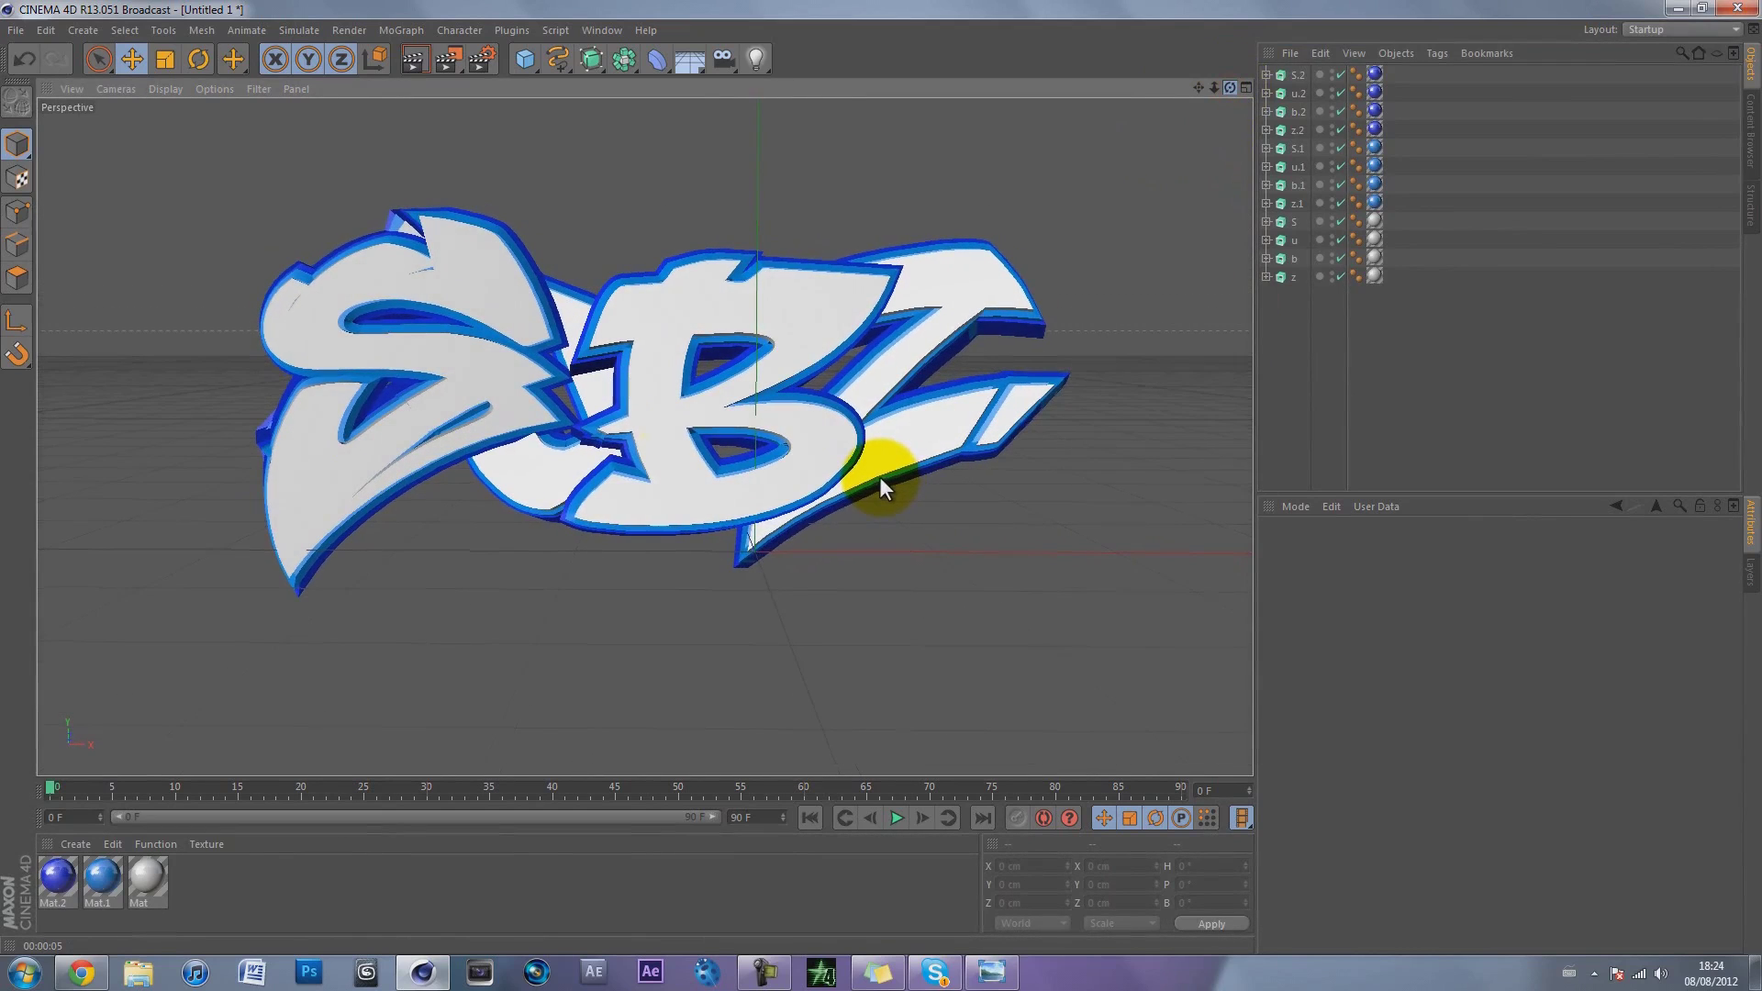
click(1316, 347)
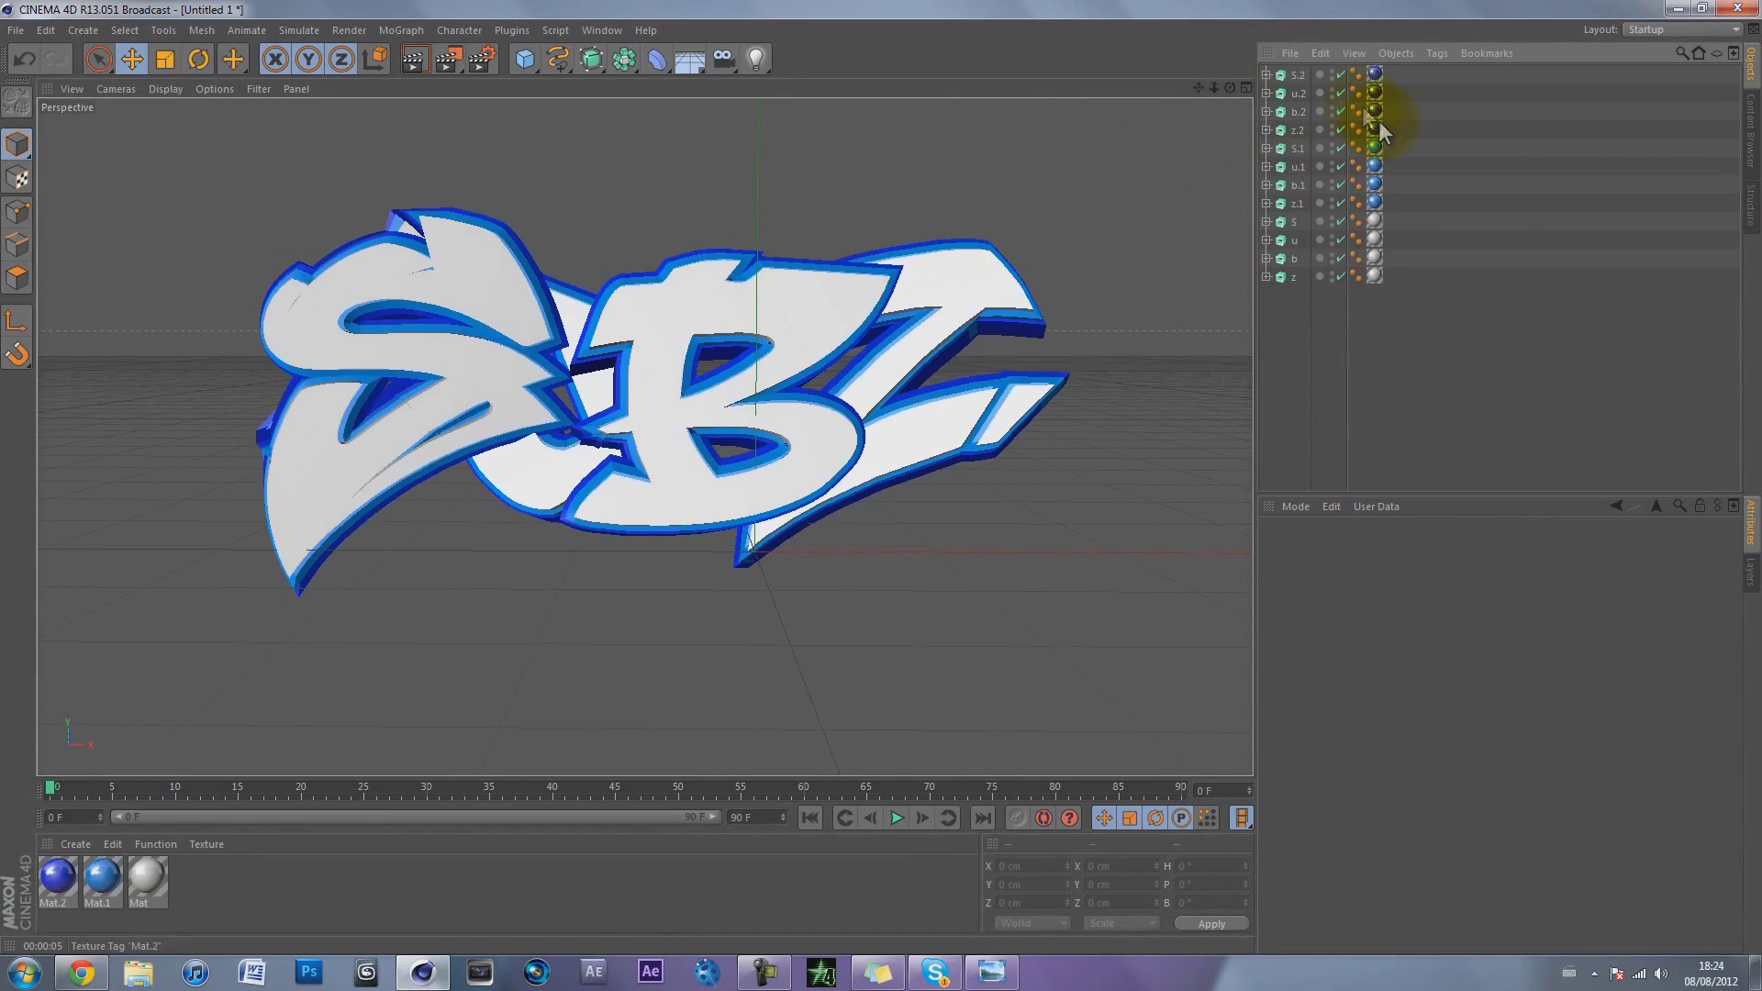
click(1298, 77)
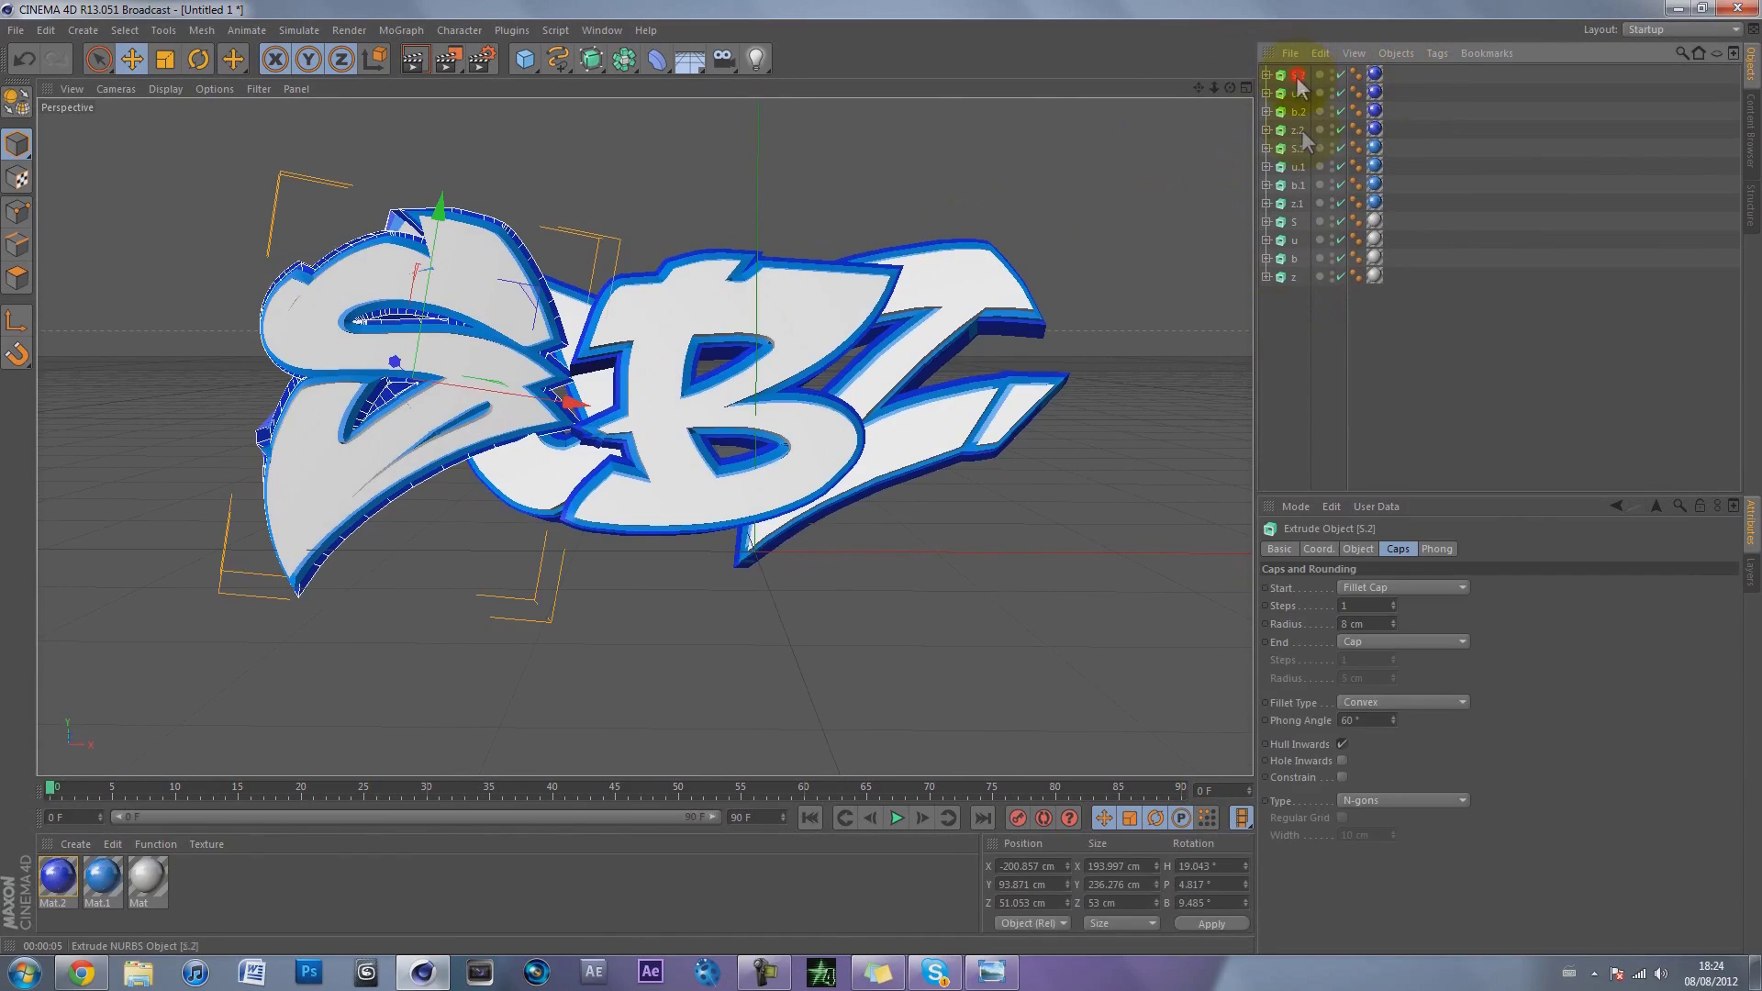
ctrl+click(1296, 148)
ctrl+click(1294, 222)
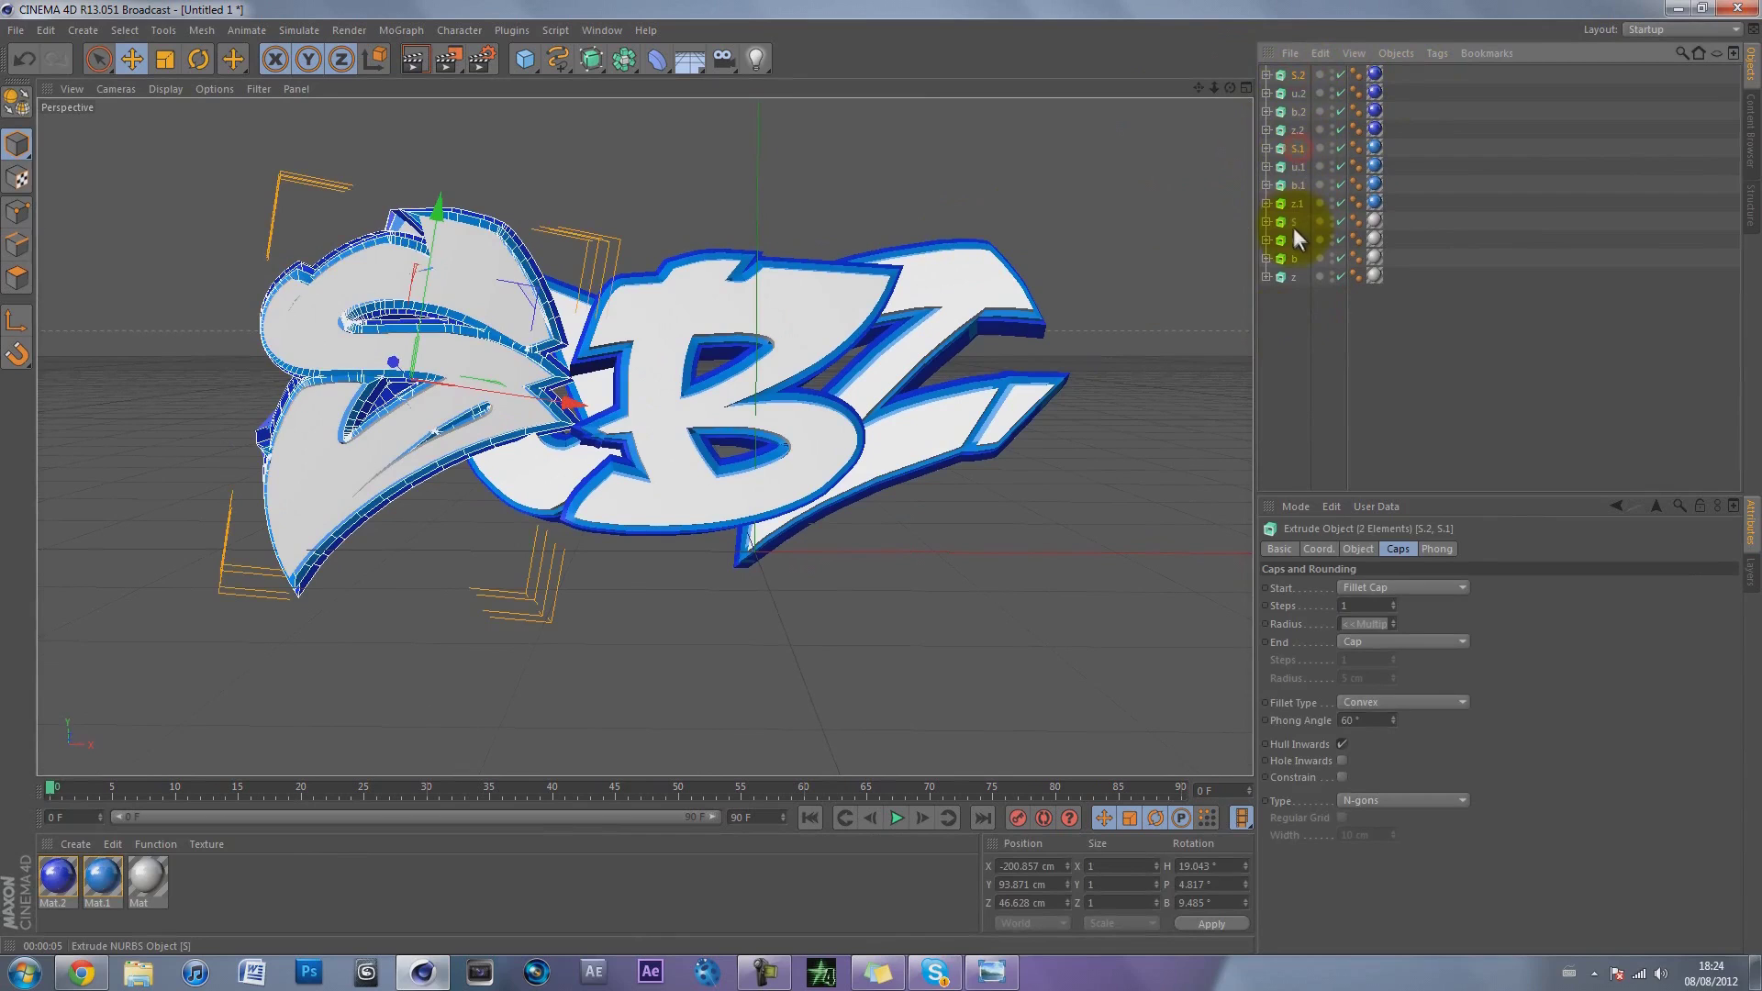
drag(583, 420, 511, 393)
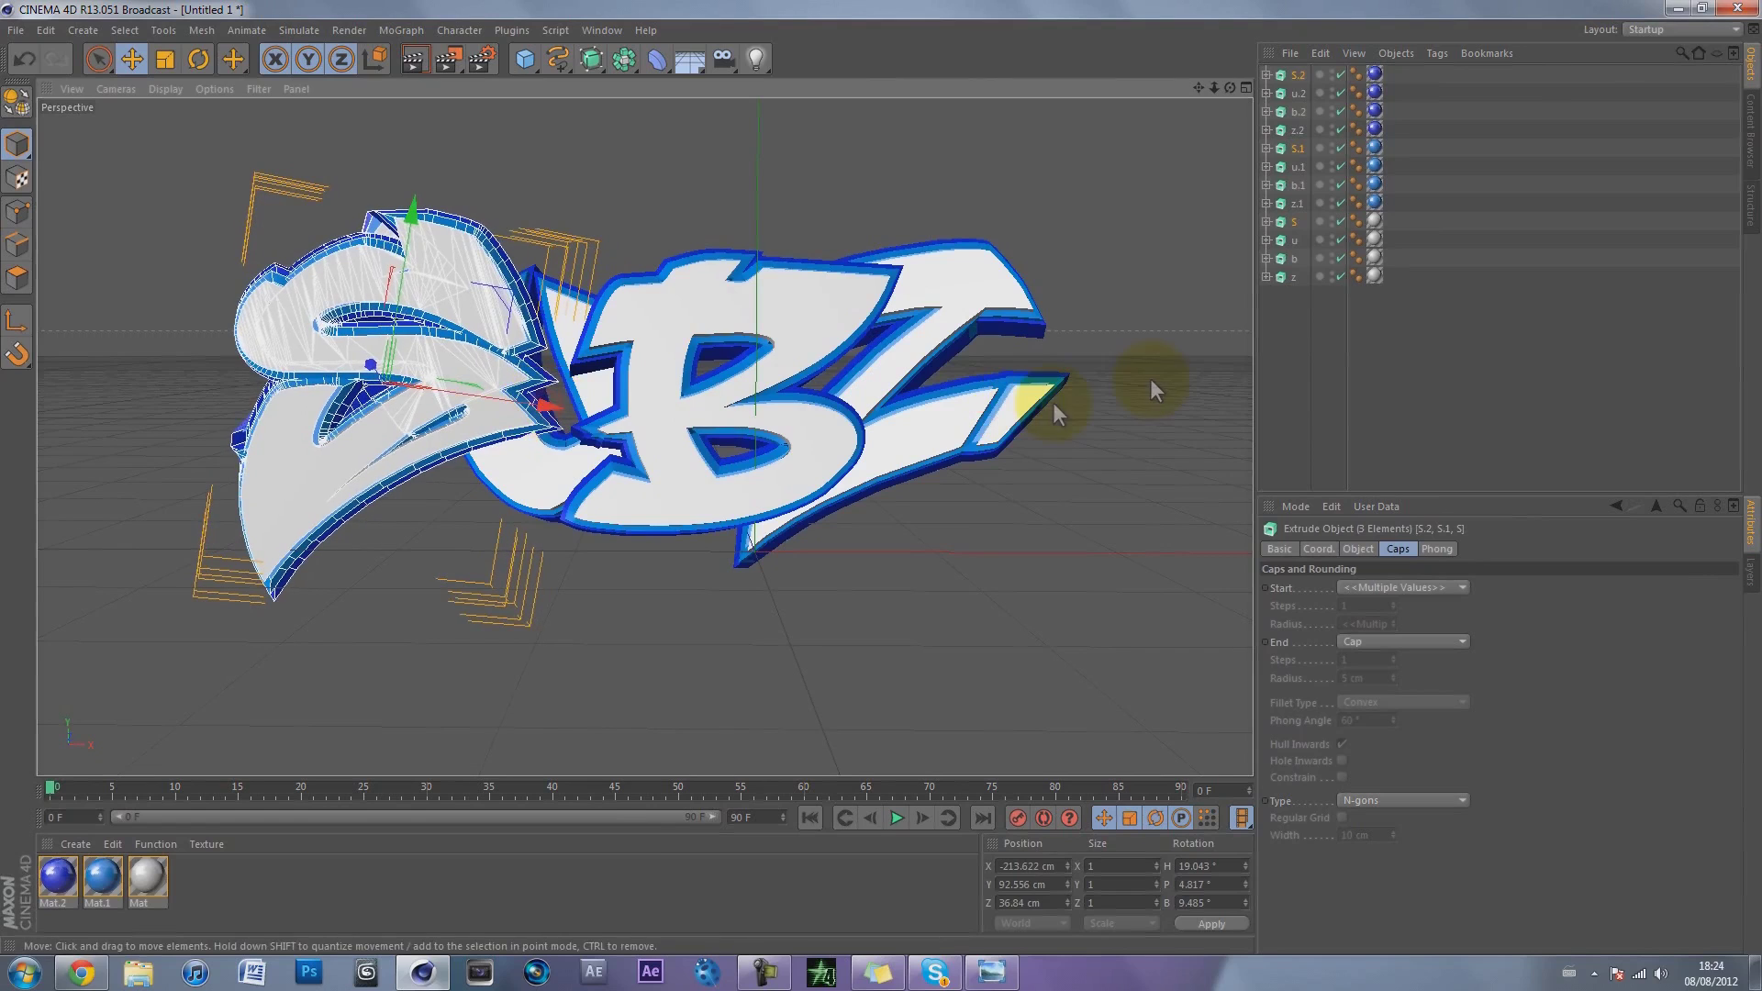
click(1296, 345)
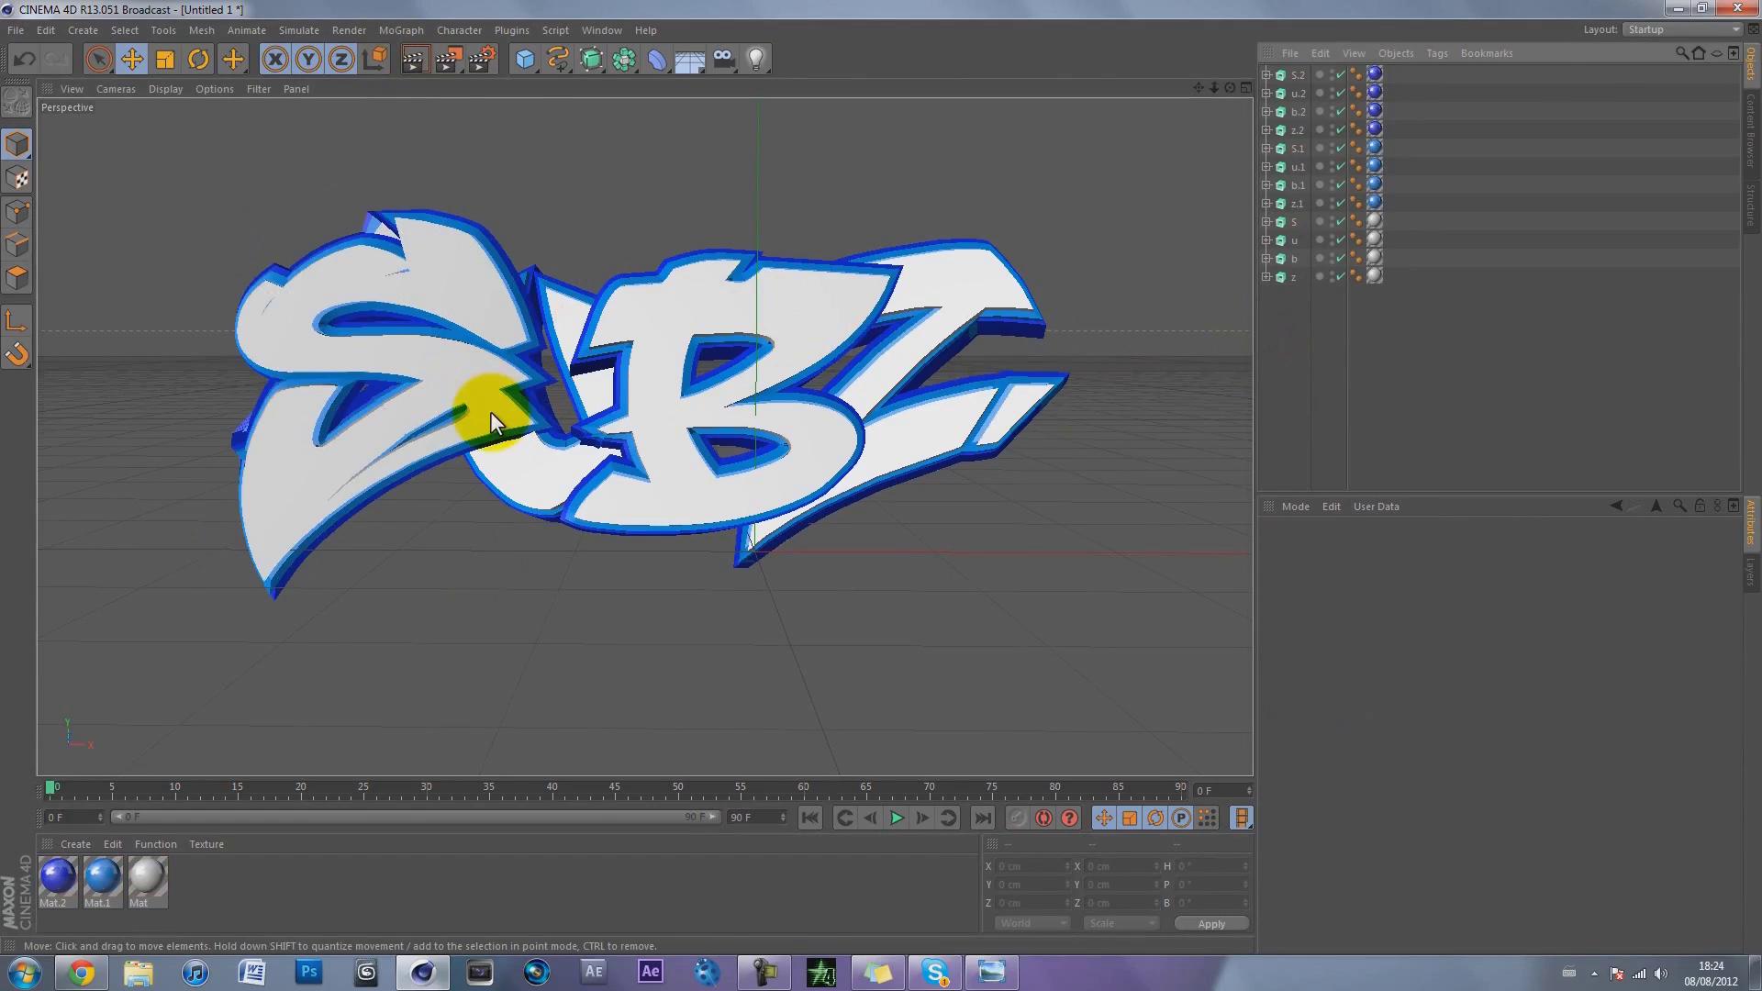
Step: Merge the Circular Lightroom C4D file into the scene
click(14, 31)
click(41, 95)
click(260, 186)
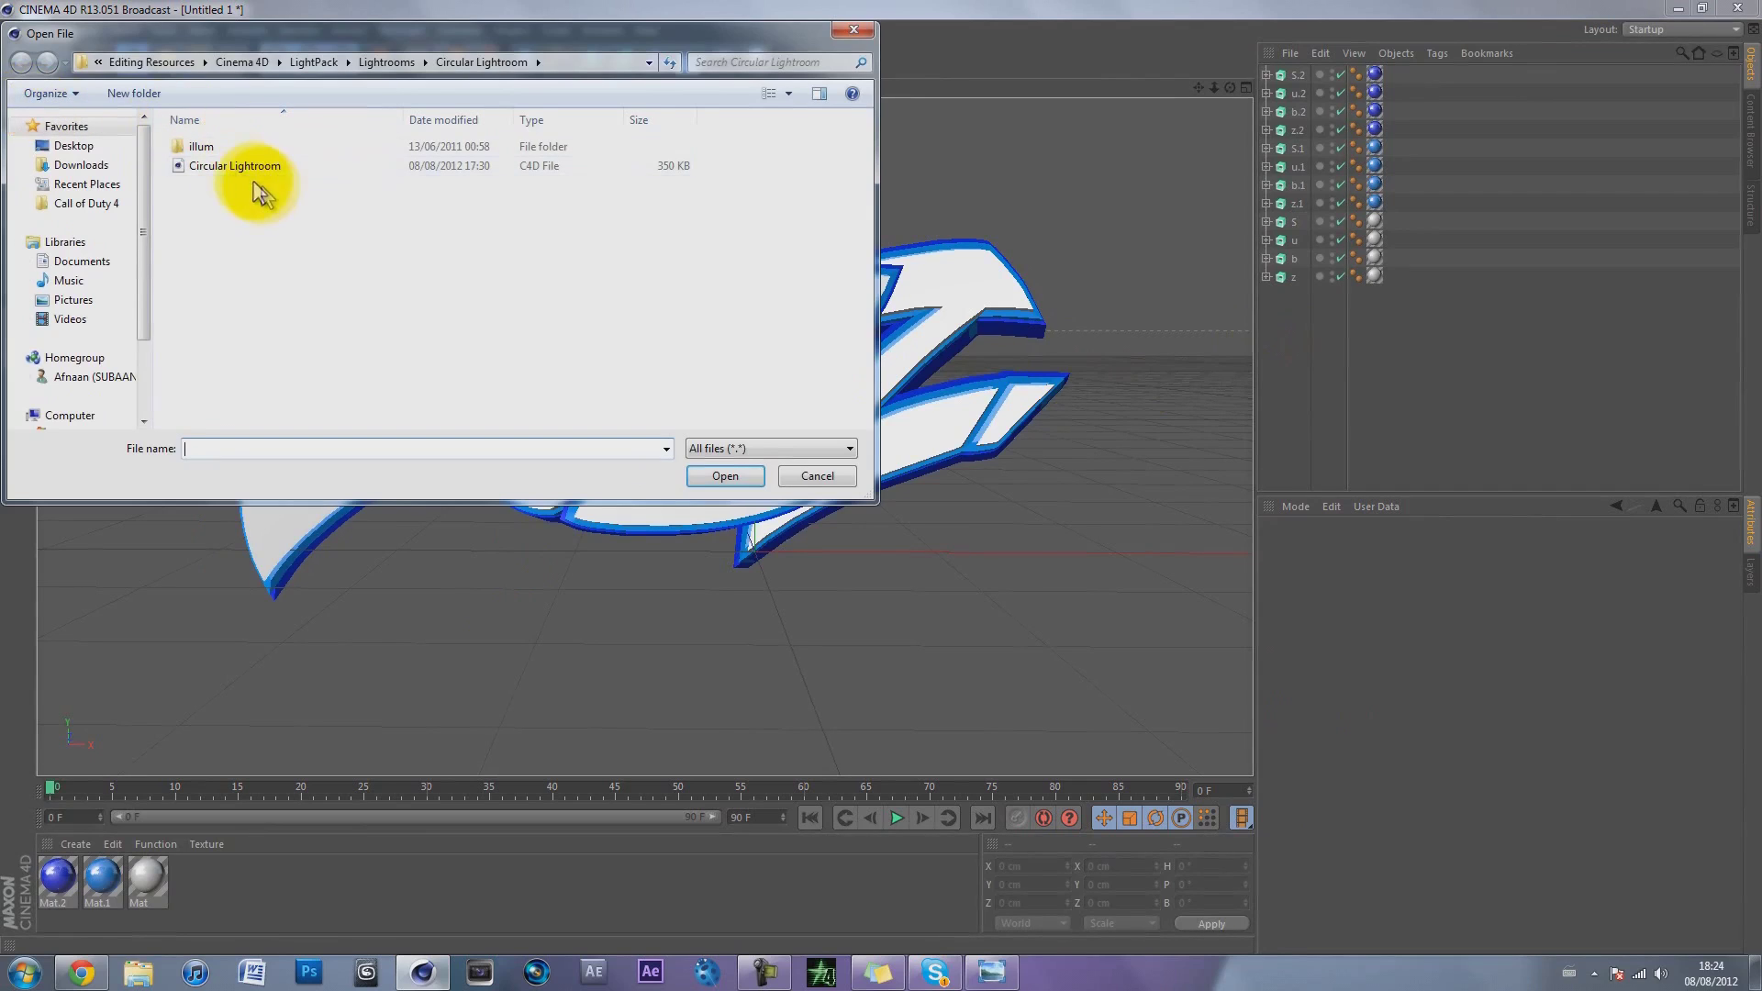
click(237, 175)
double_click(234, 167)
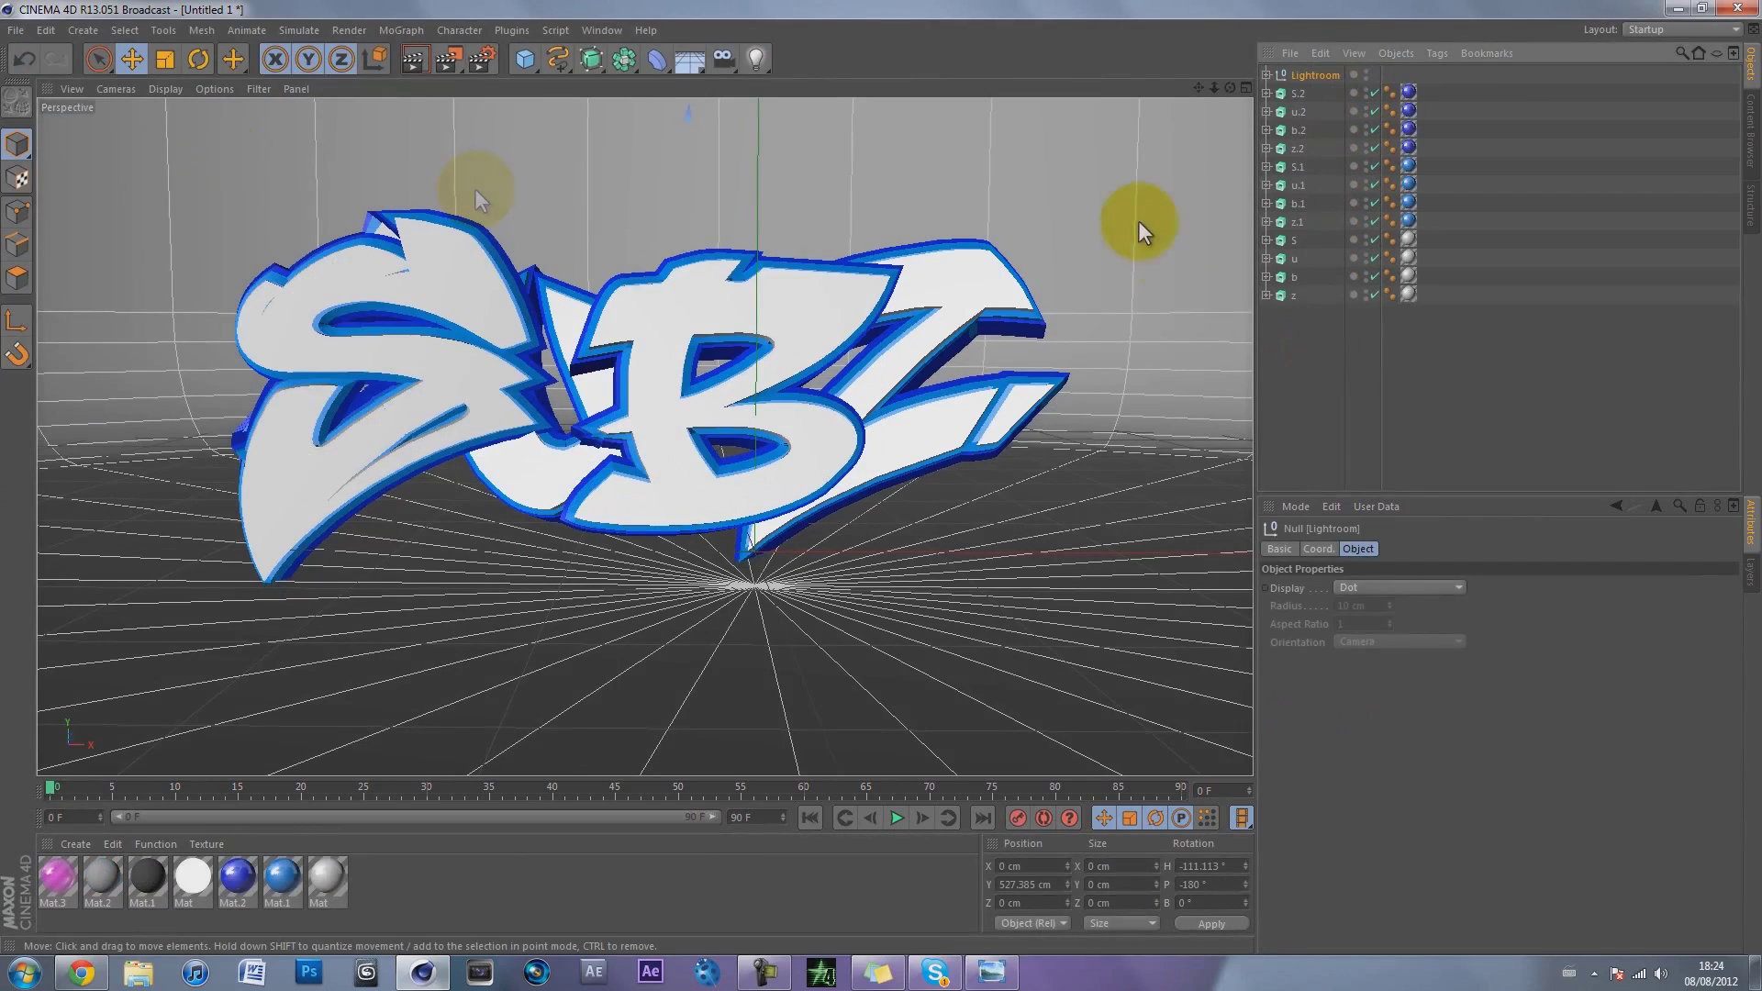
click(1316, 375)
Step: Render a preview of the lettering inside the lightroom in the perspective view
scroll(879, 478, down, 10)
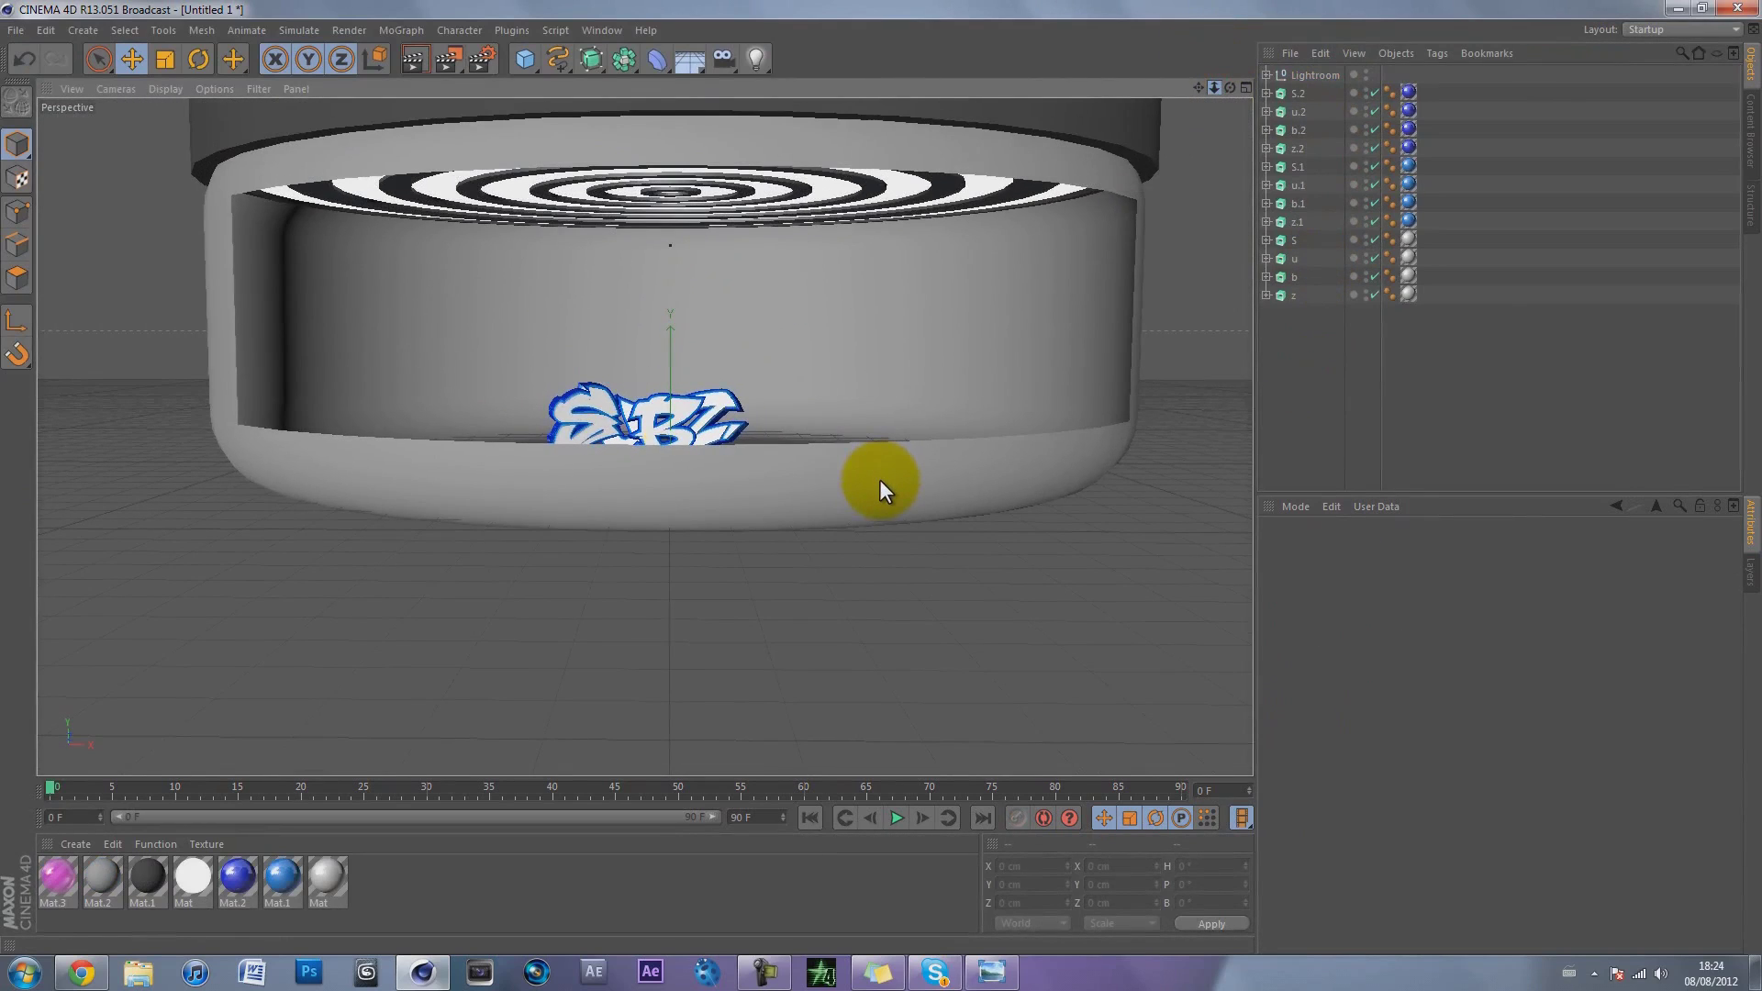
scroll(879, 479, up, 10)
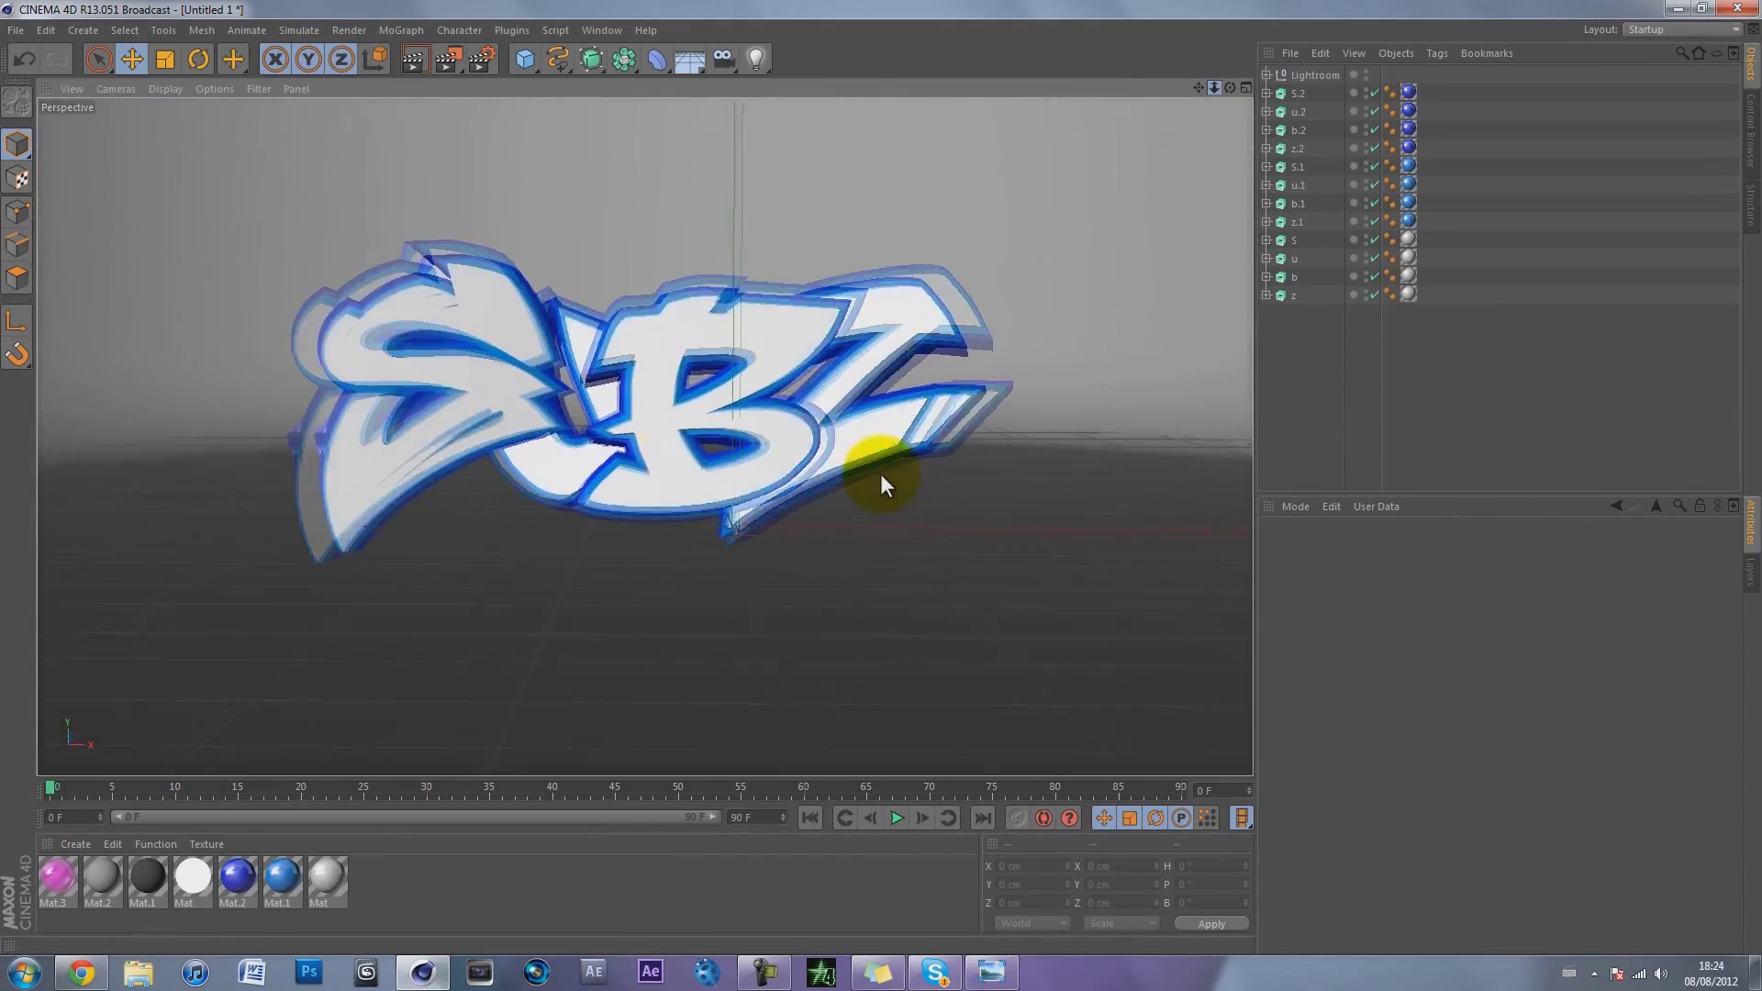
scroll(879, 473, up, 3)
drag(1198, 87, 1238, 81)
drag(880, 476, 879, 476)
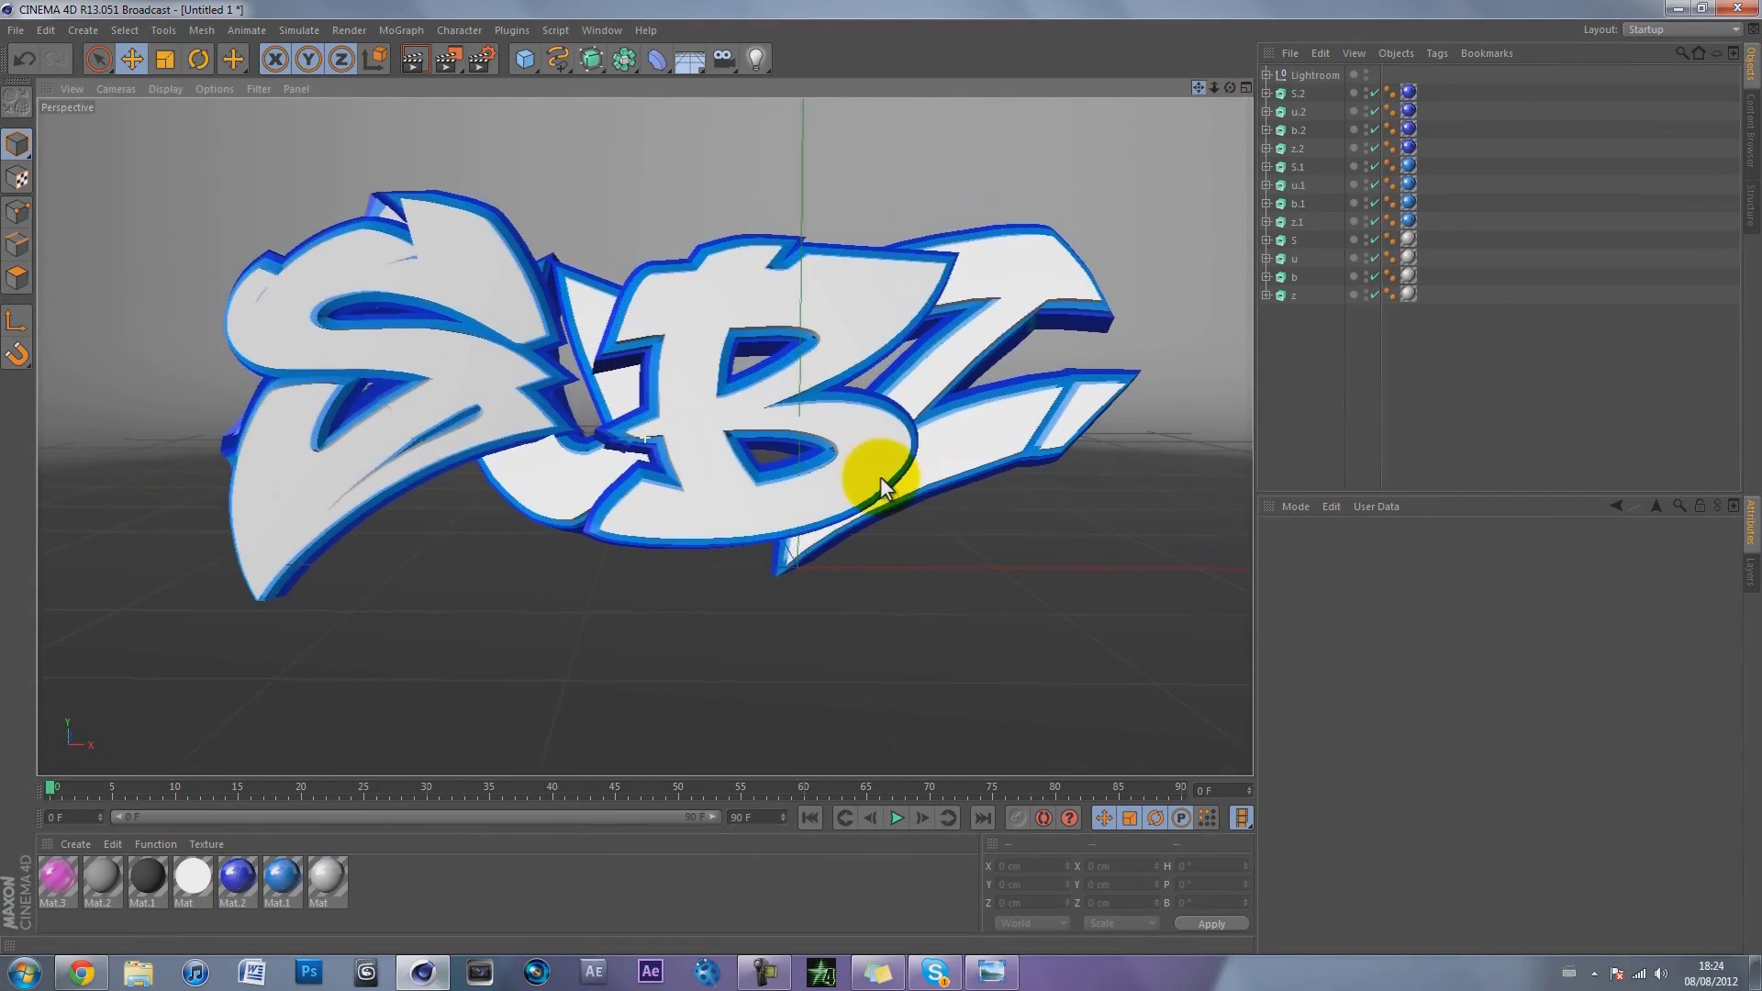
drag(1214, 87, 879, 476)
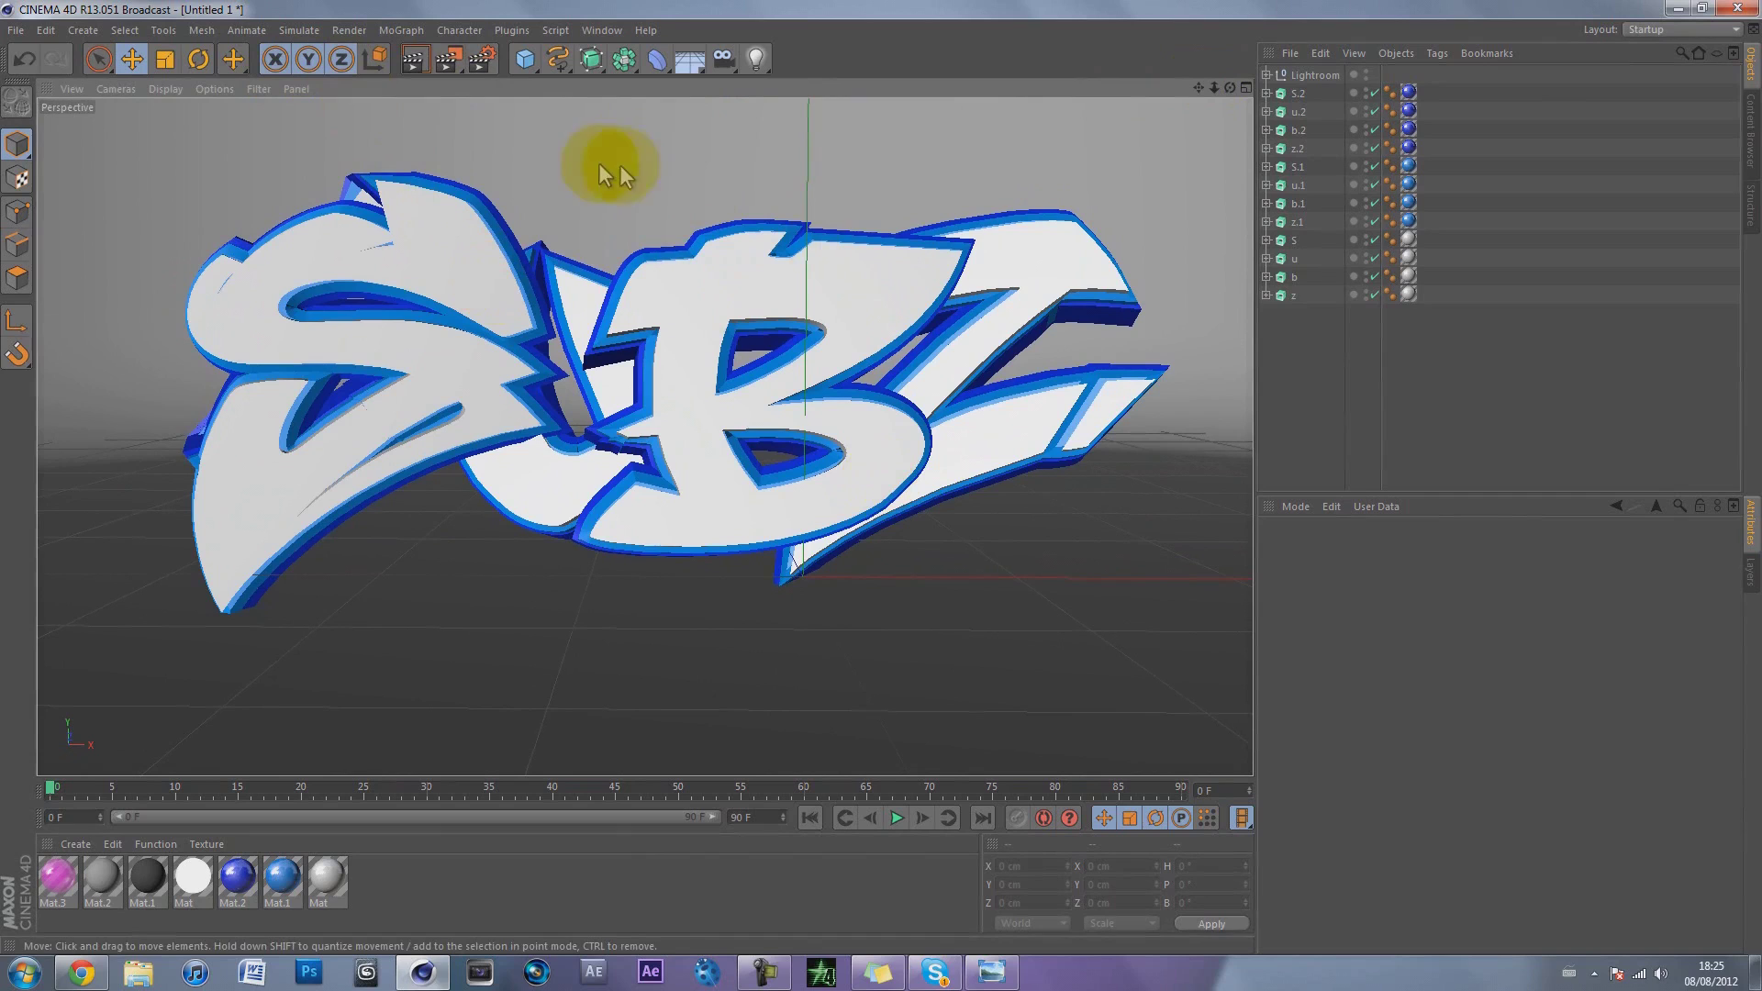
click(411, 58)
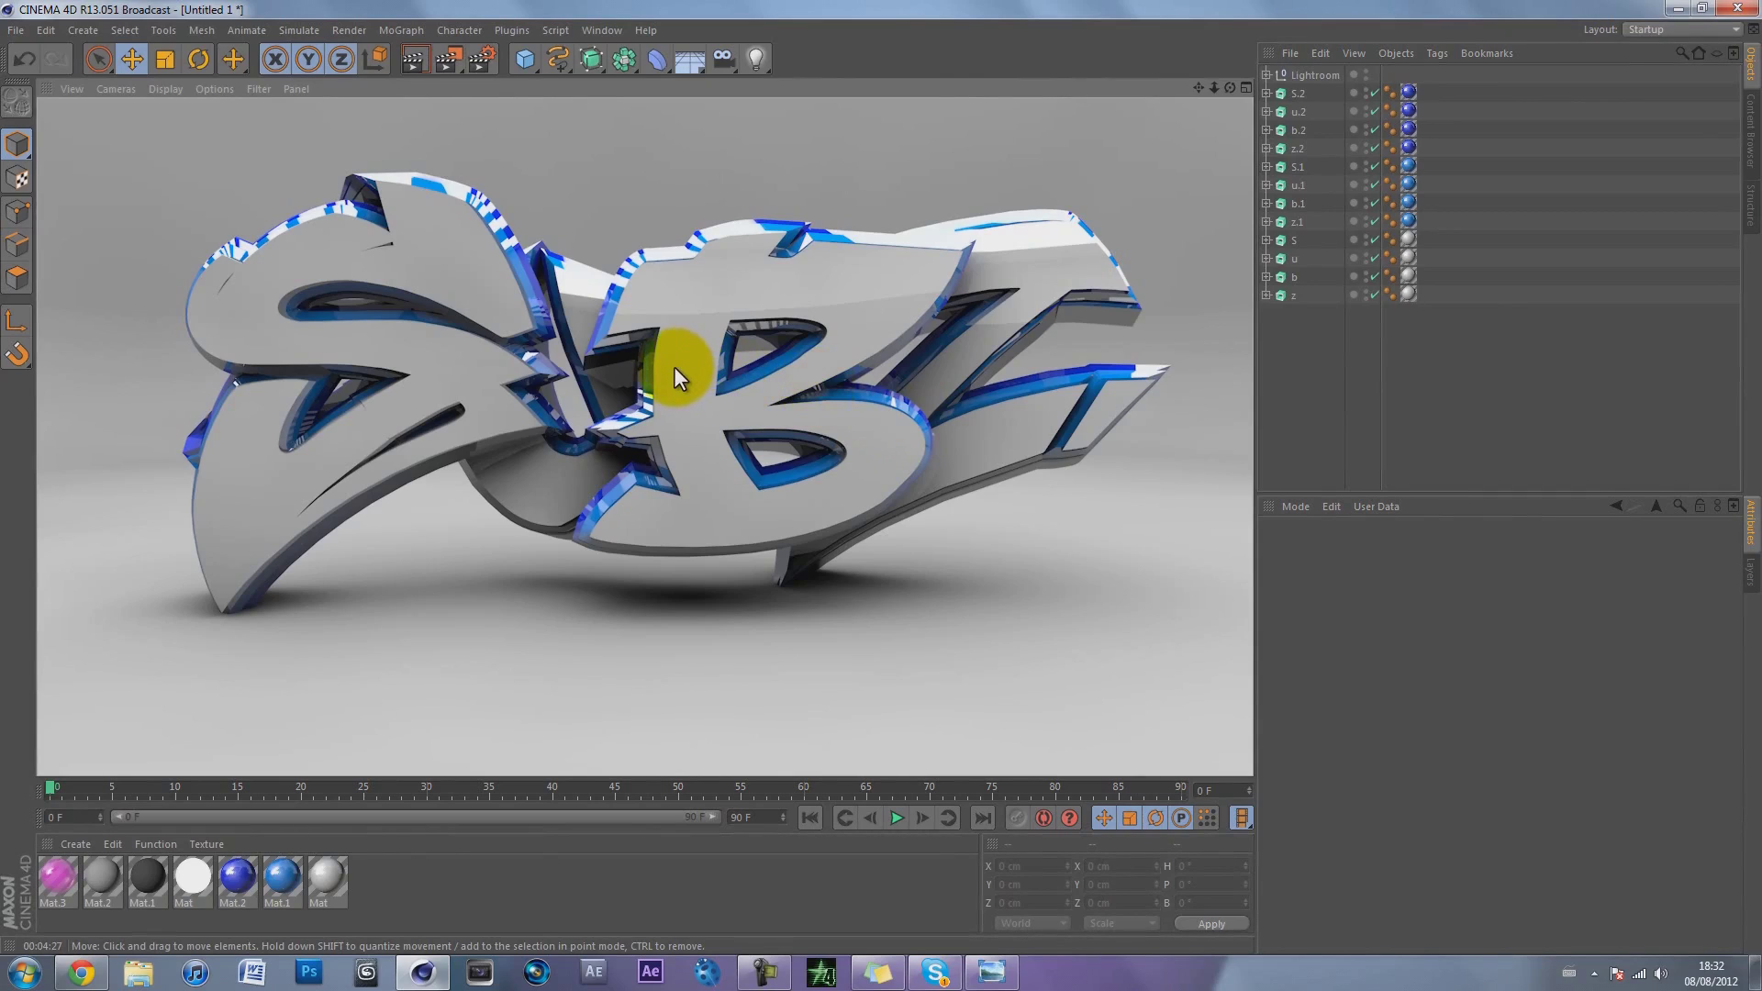
click(373, 376)
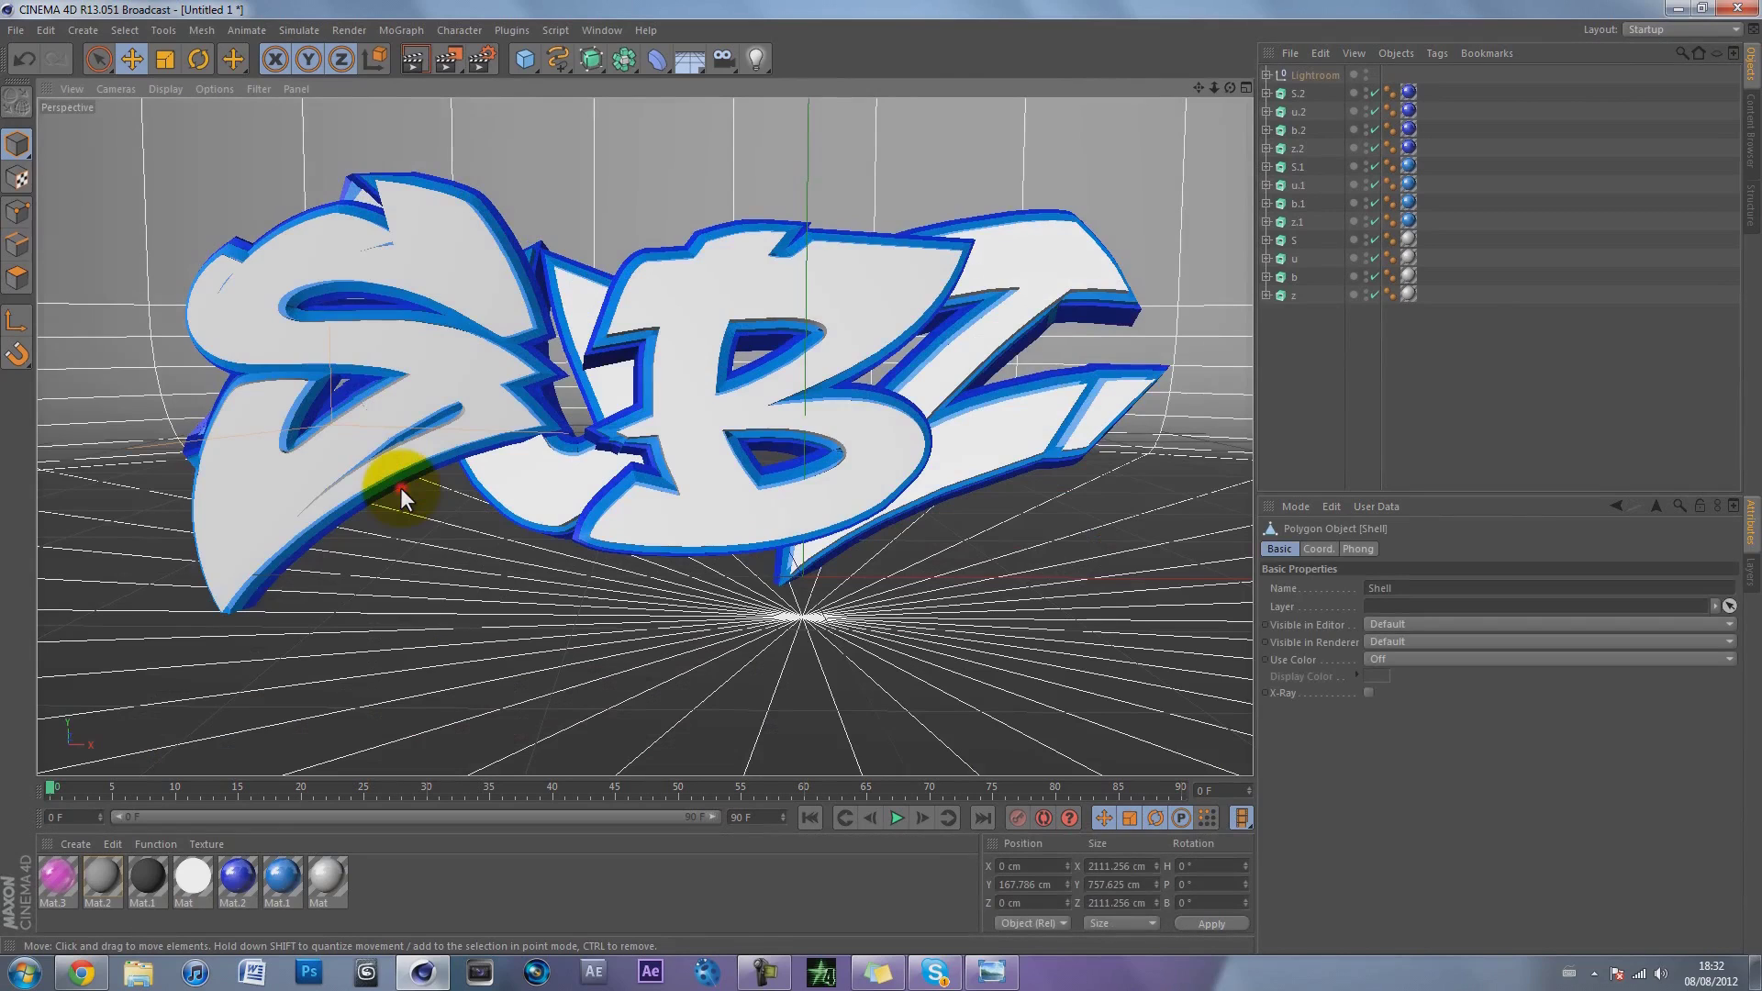
Step: Switch to Windows Photo Viewer to examine the reference render new bg_00000, and close it
click(990, 971)
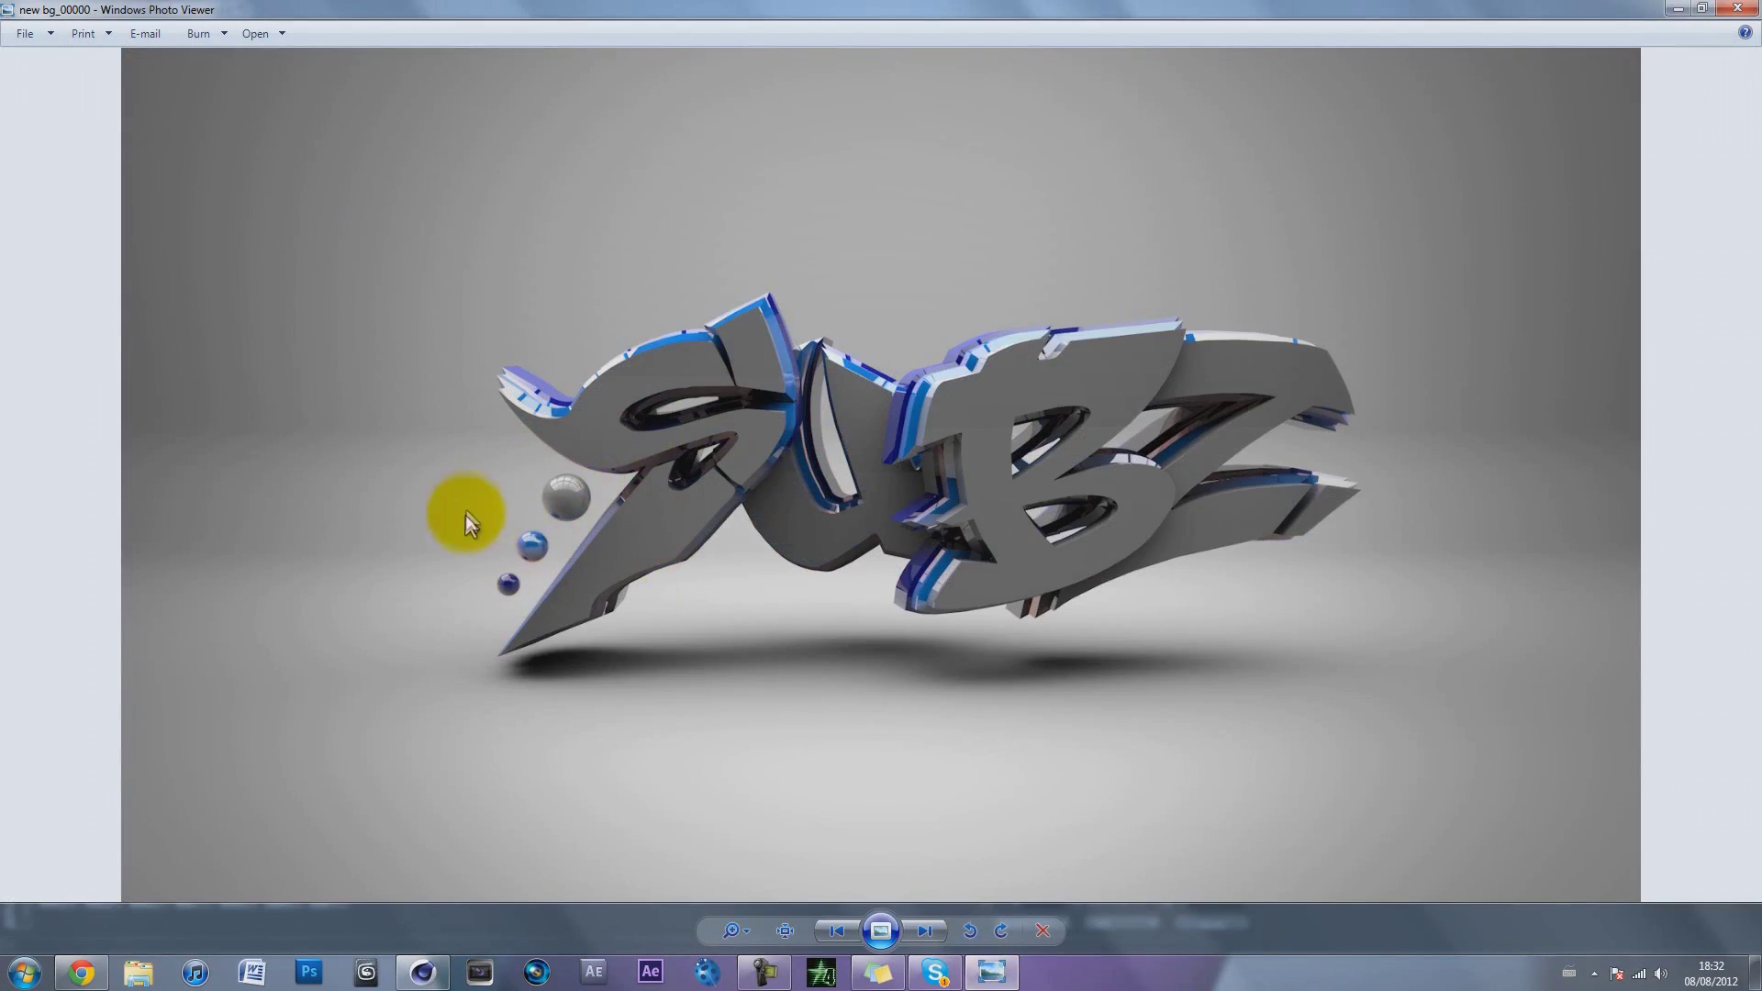
click(1737, 11)
click(1287, 364)
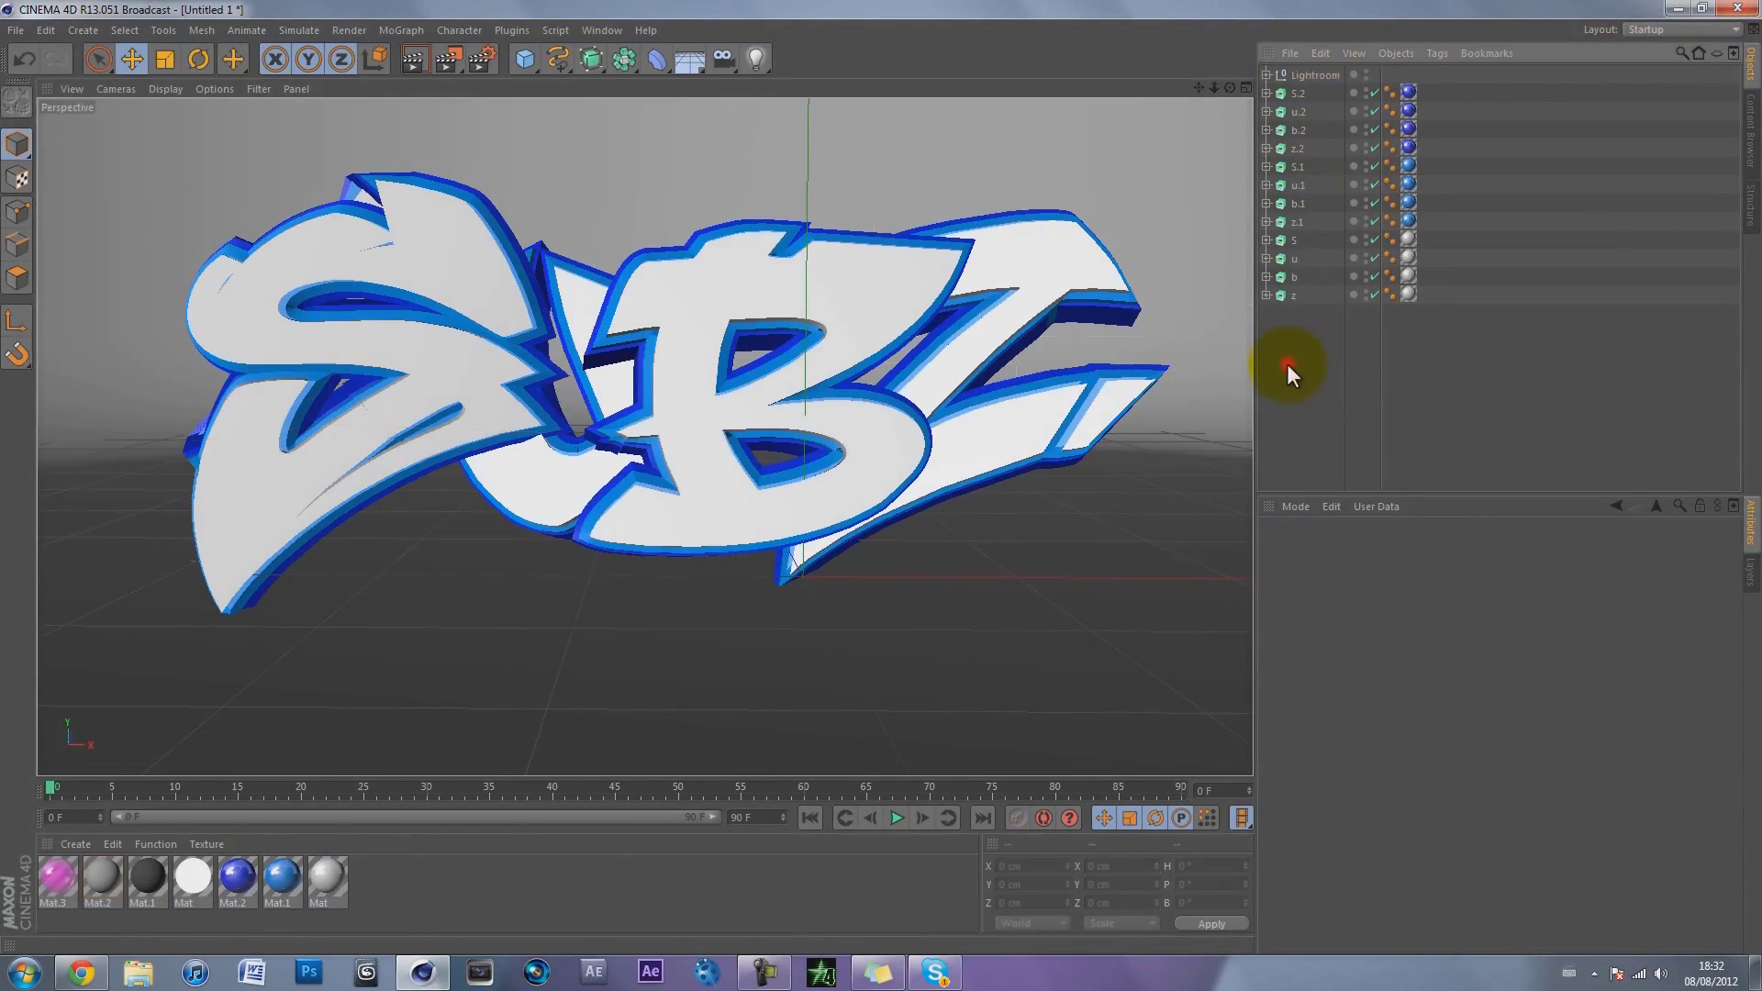
Step: Add a sphere, raise it to about Y 123 cm and scale it down to about 30 cm across
click(525, 60)
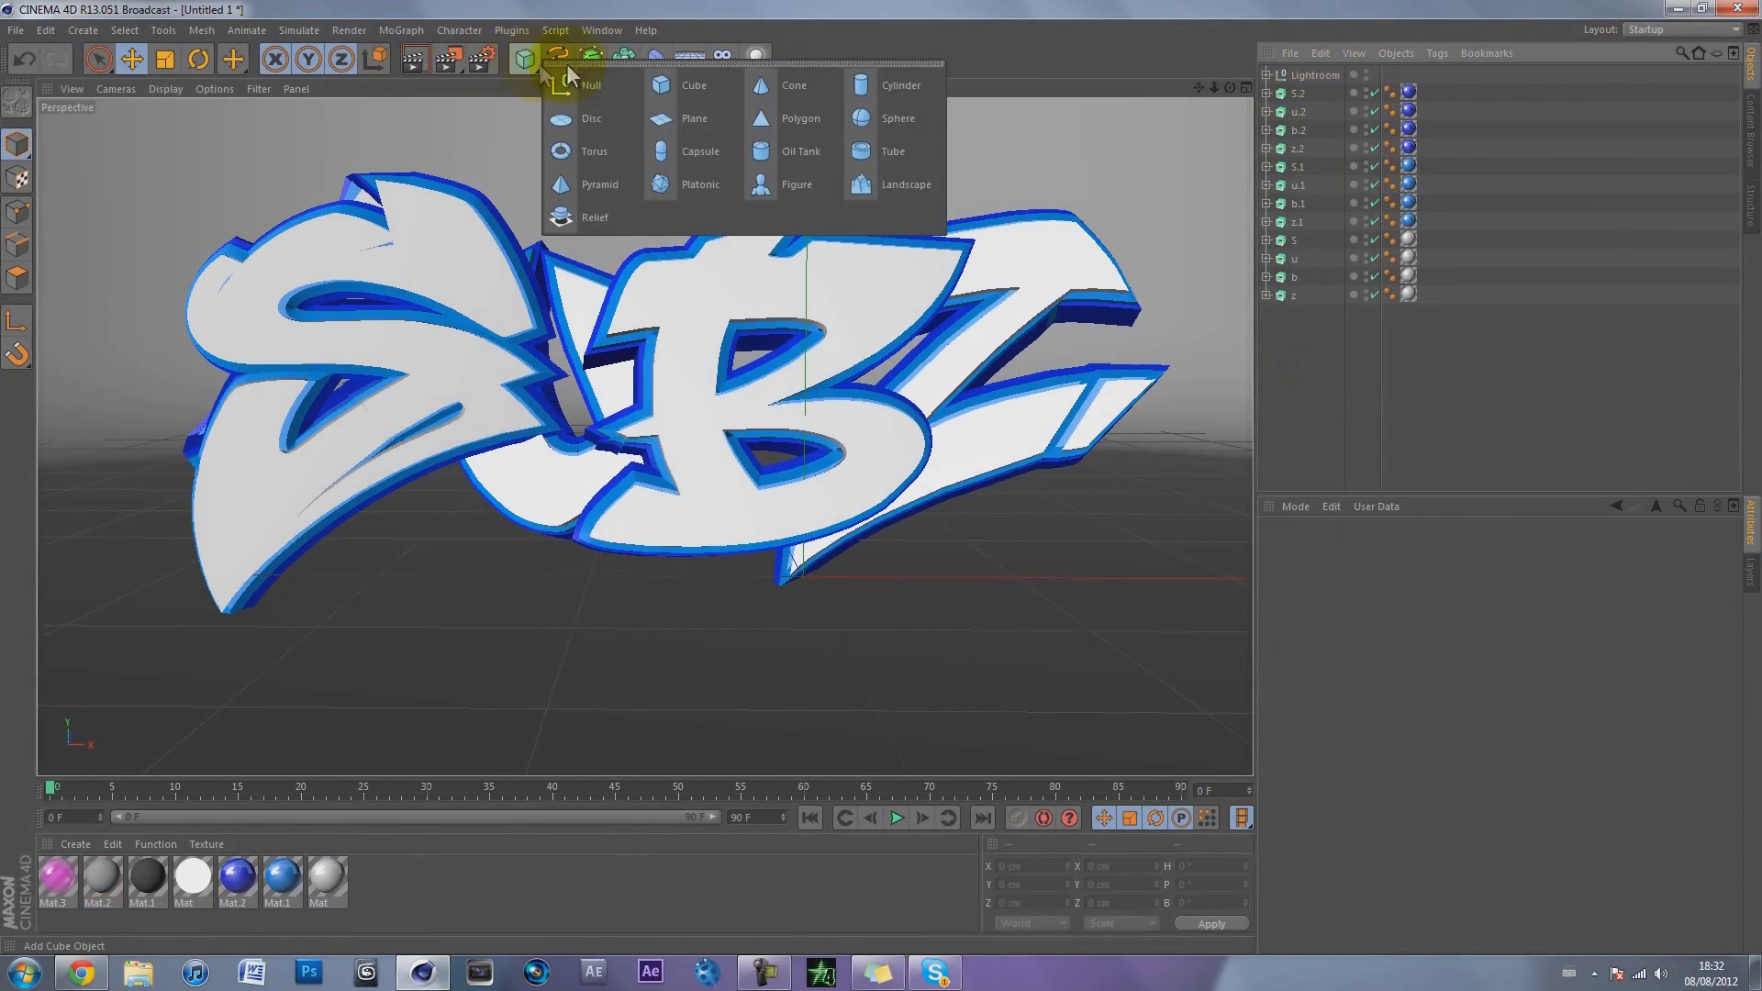
click(907, 117)
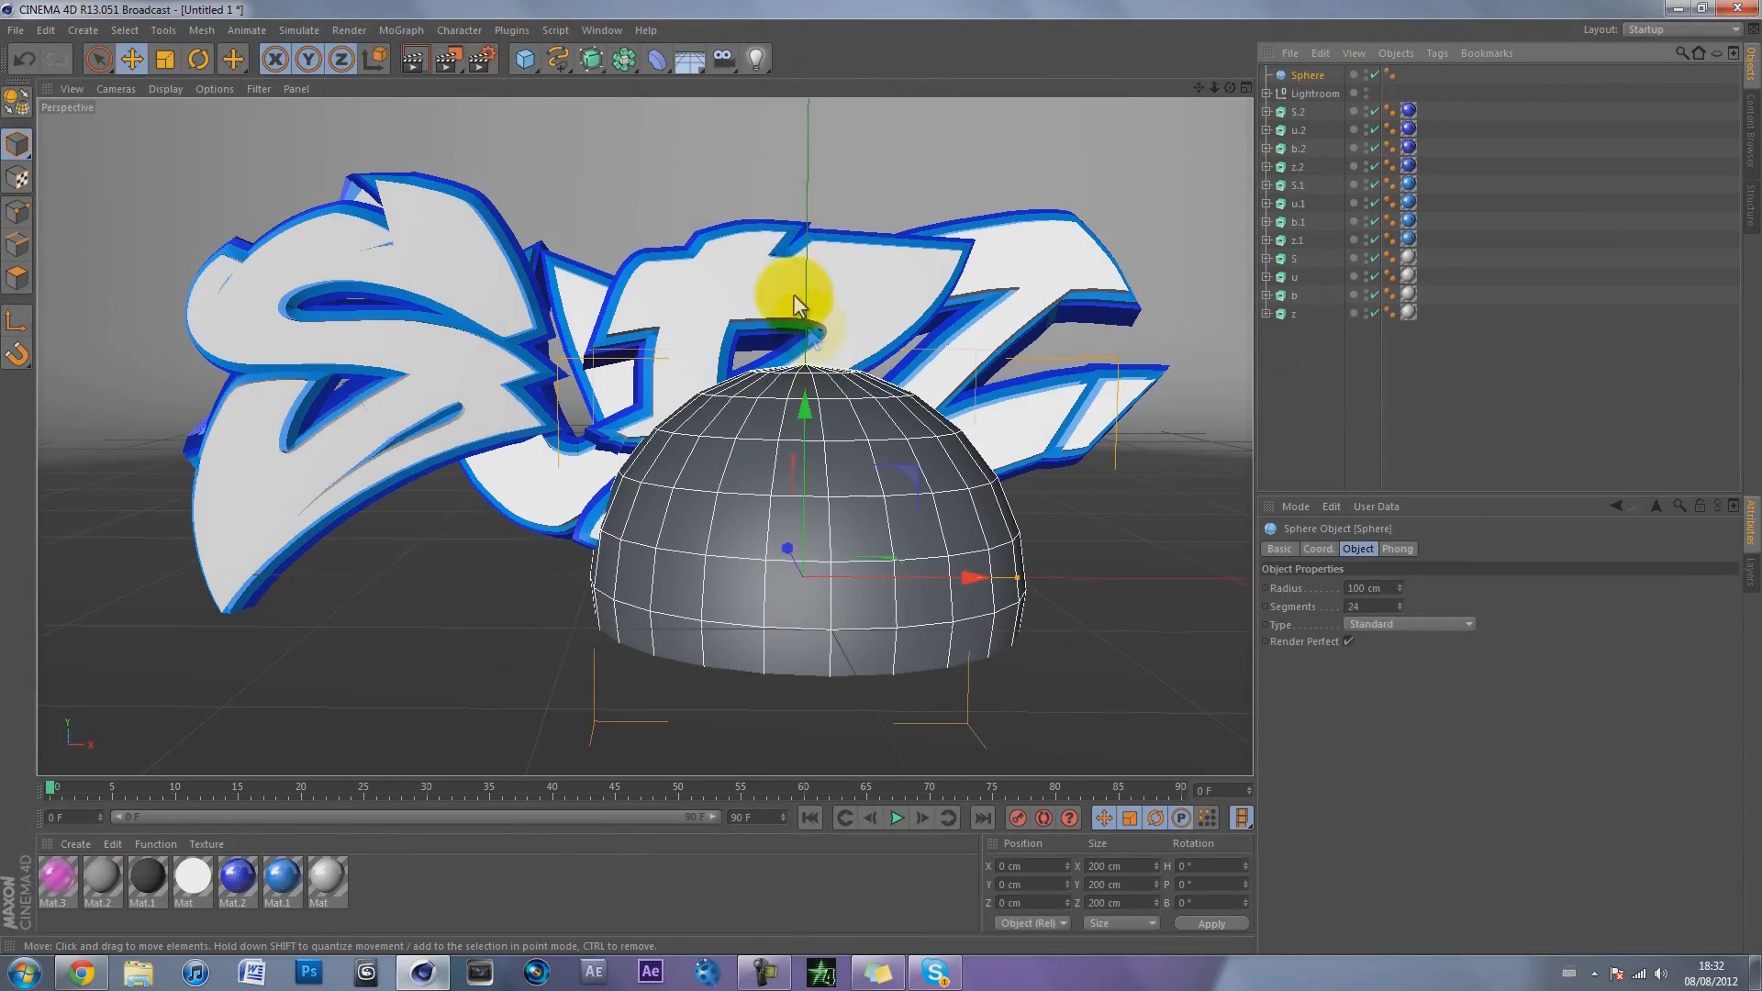
drag(804, 411, 811, 147)
click(163, 58)
drag(1041, 295, 822, 317)
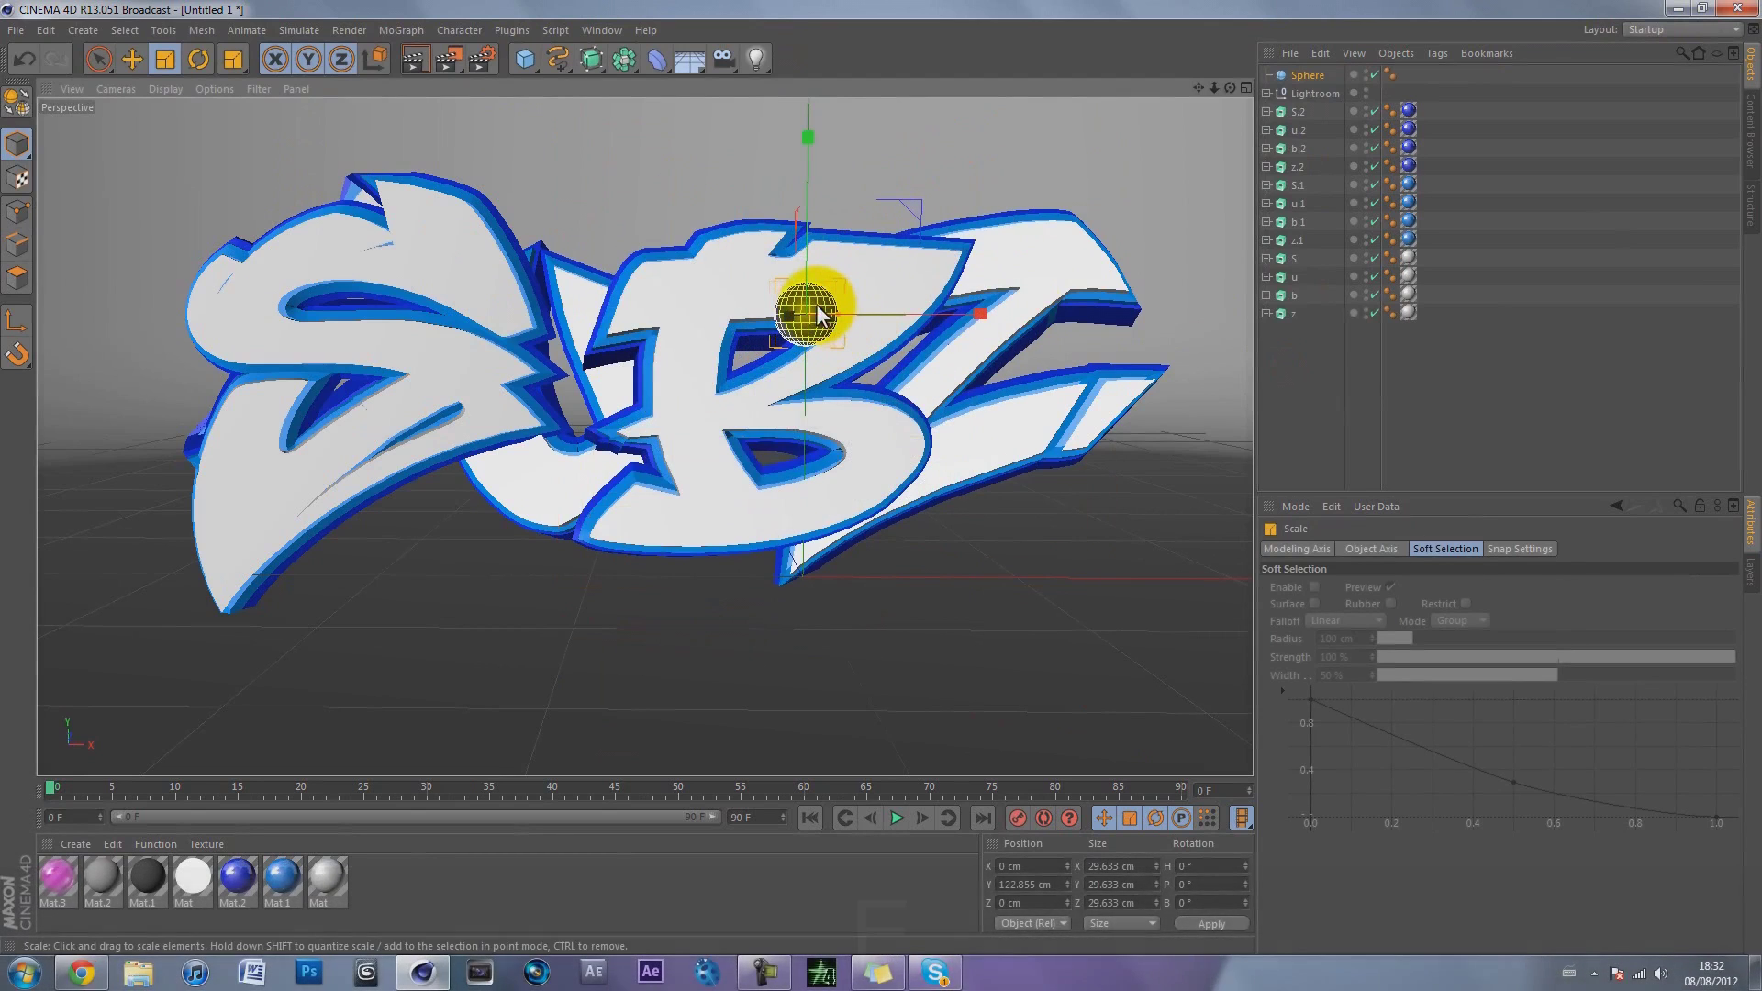
Step: Move the sphere beneath the S, to about X -187, Y 14, Z -14 cm, and leave it selected
key(e)
drag(819, 315, 409, 542)
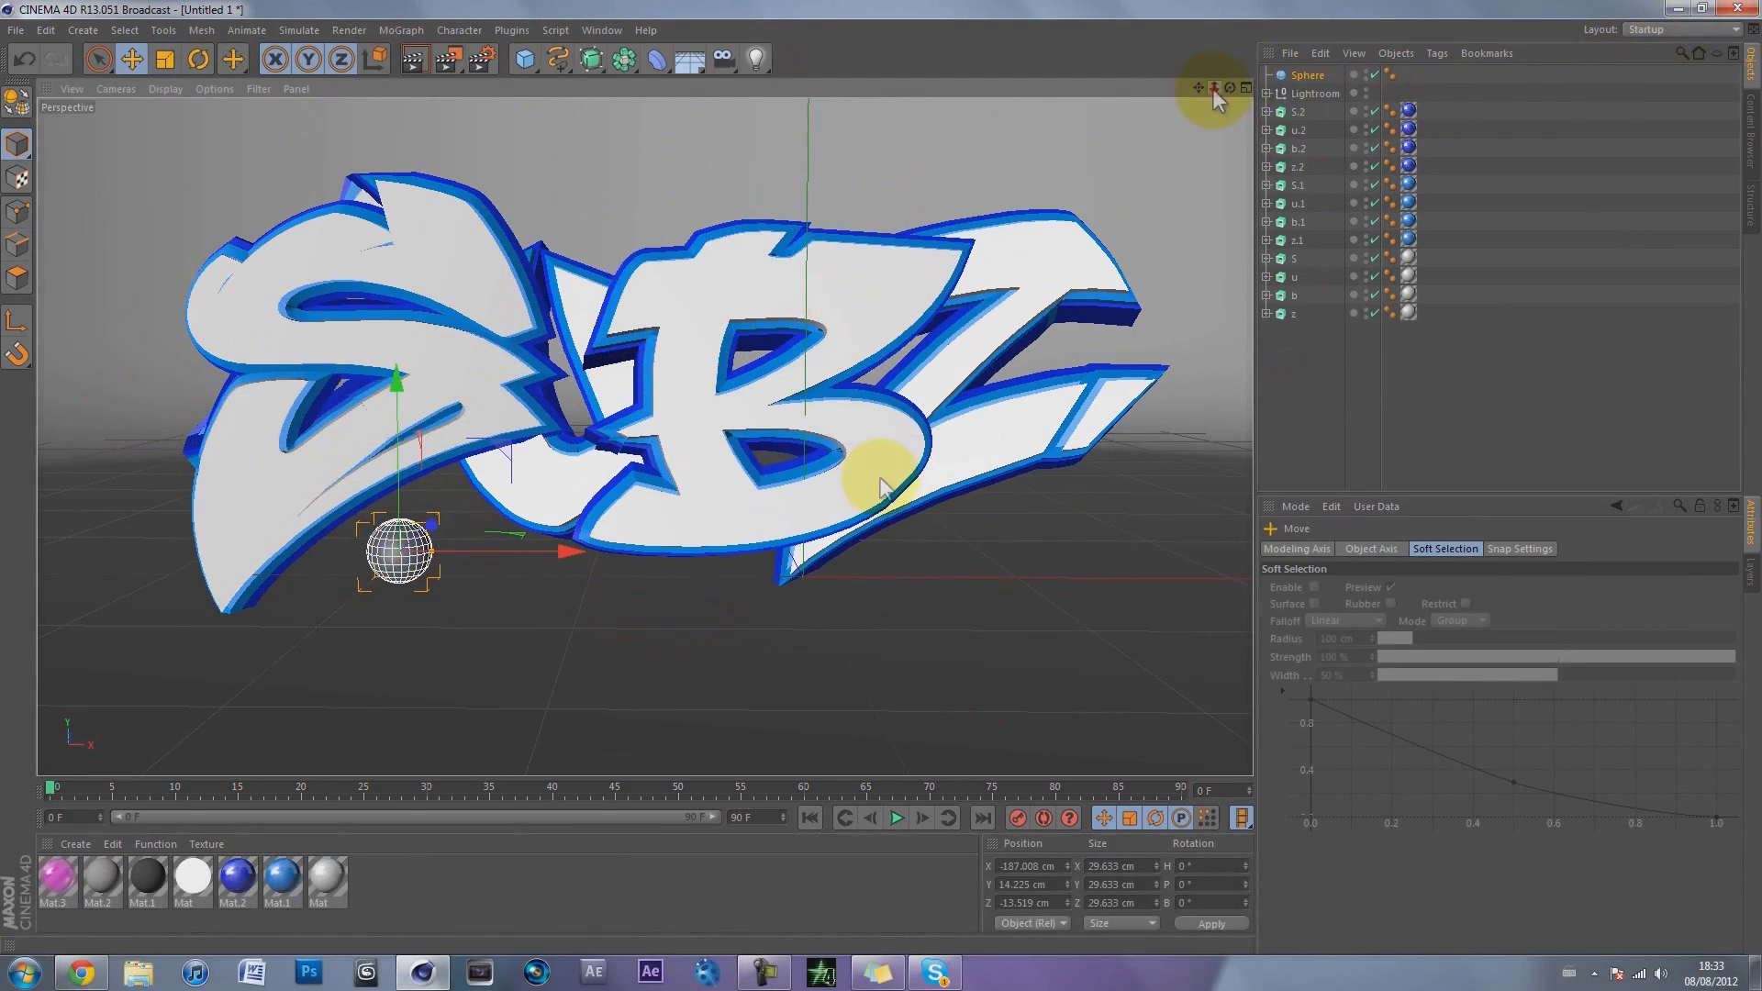
scroll(879, 476, down, 2)
click(1298, 413)
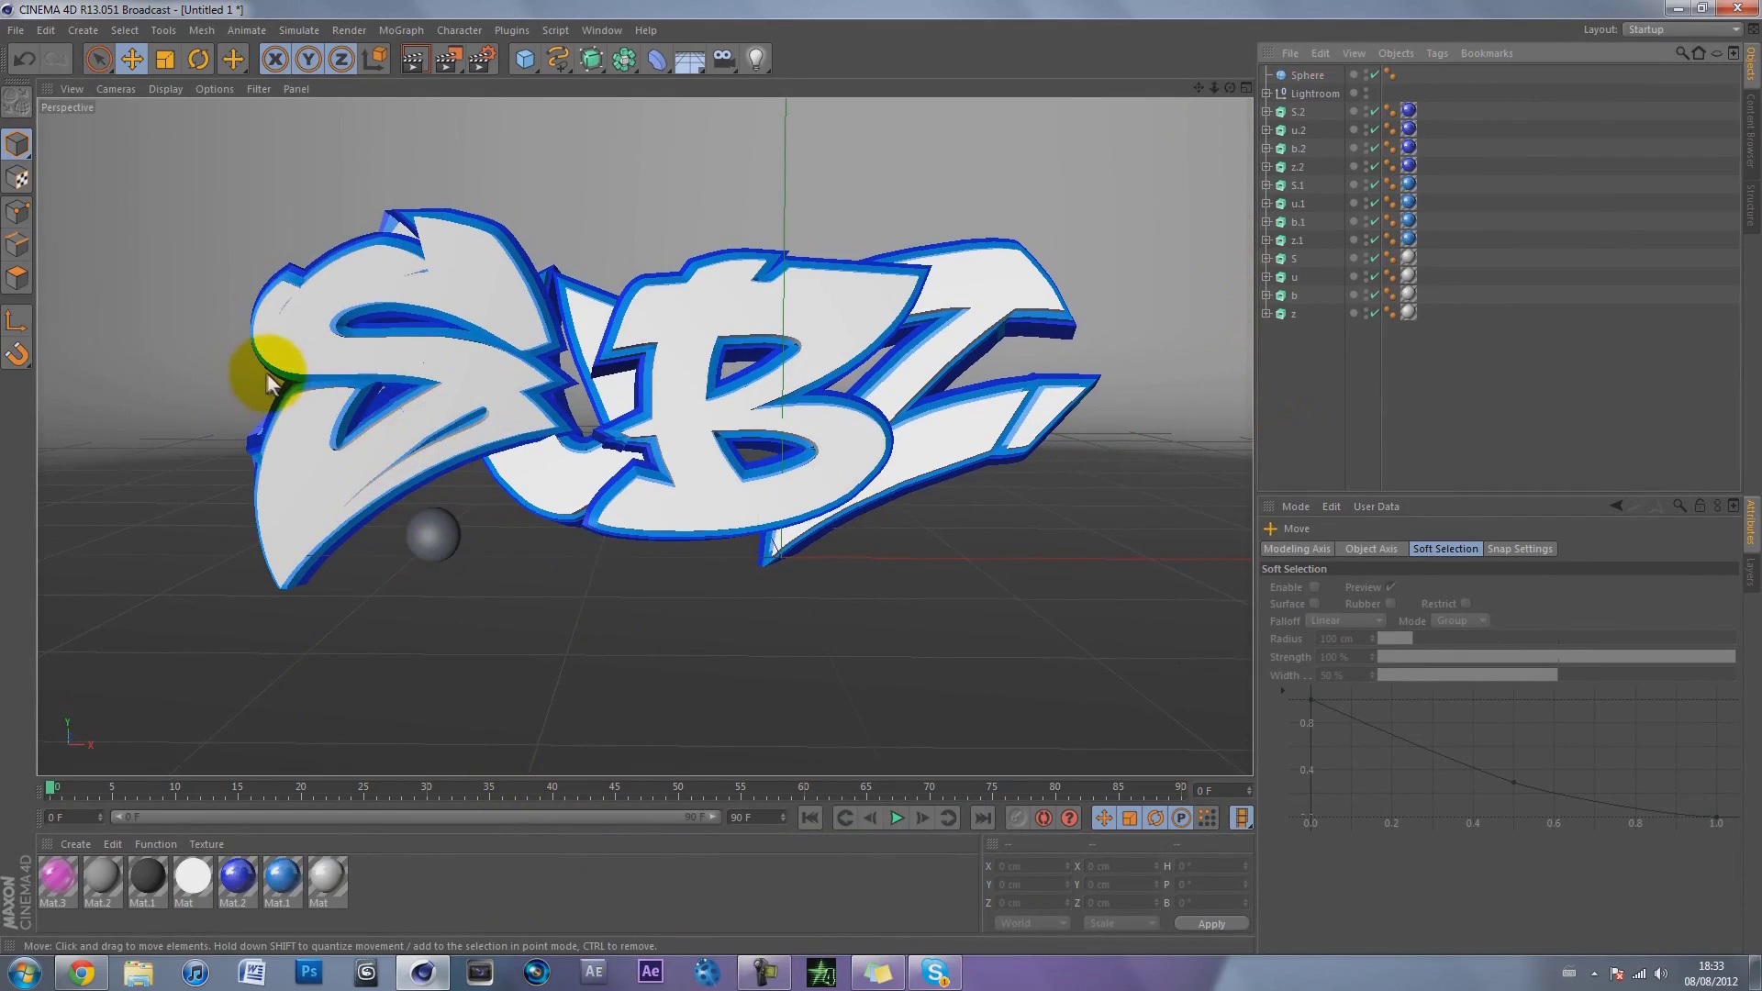
click(437, 540)
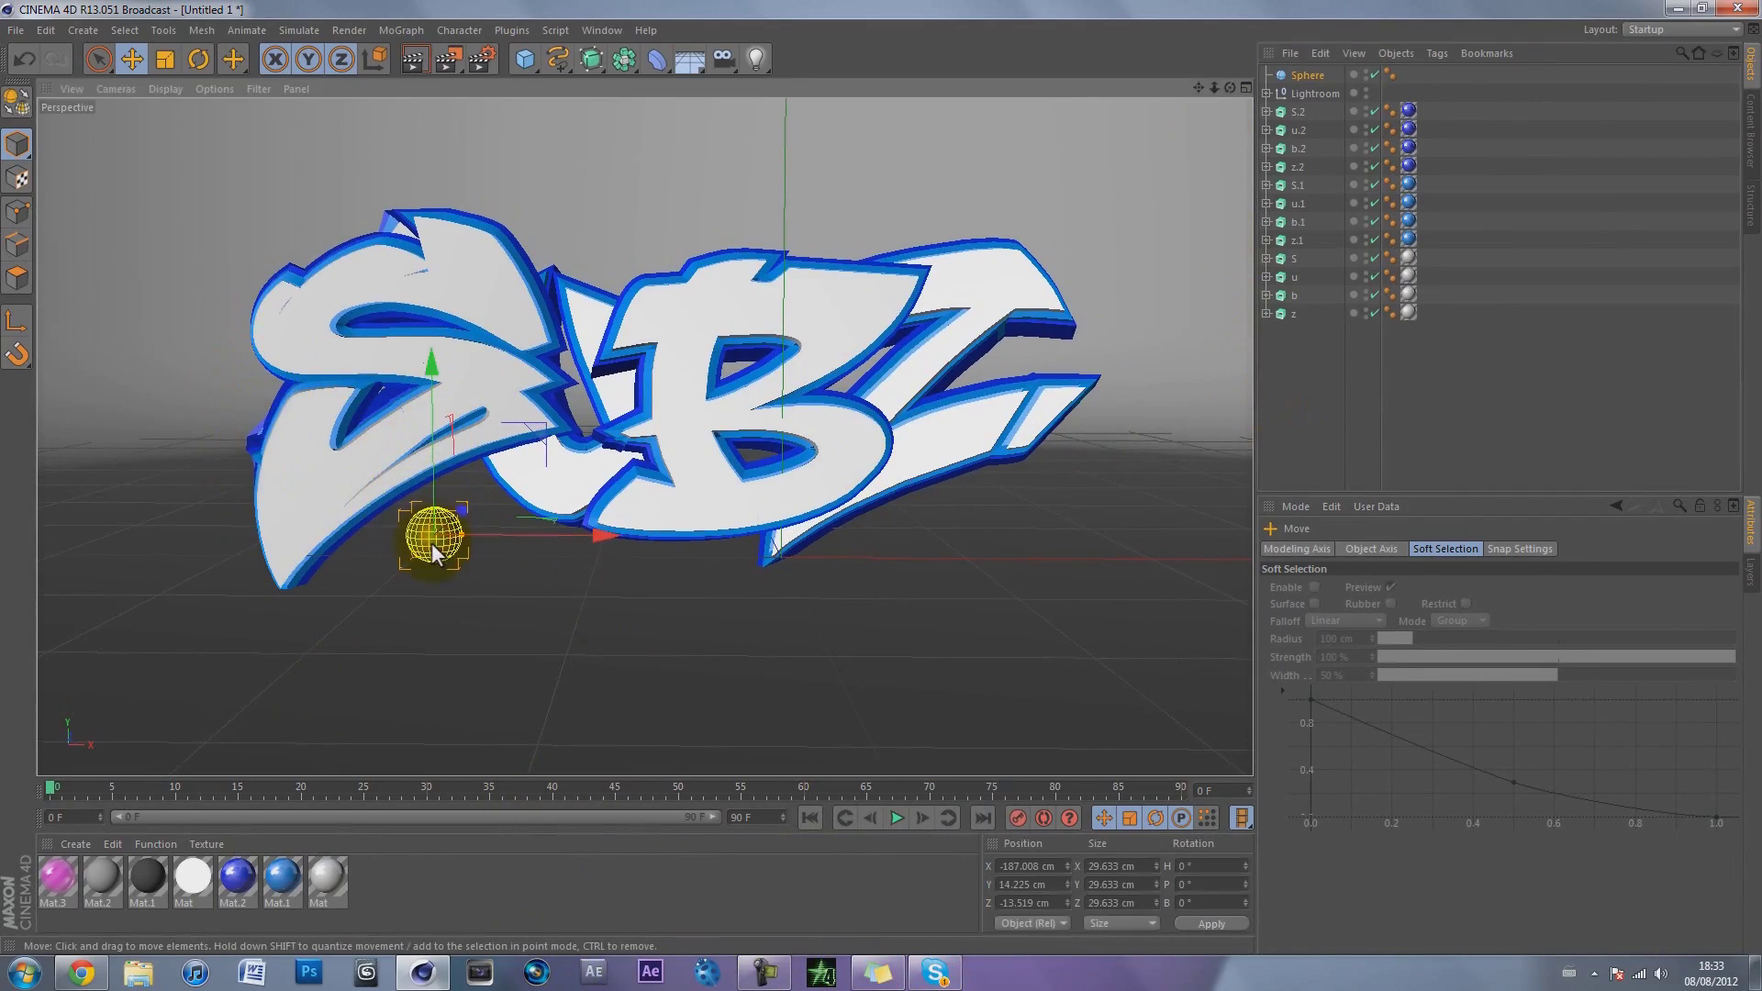
Step: Move the sphere up towards the S, to about X -171, Y 34, Z -11 cm, and scale it down to about 21 cm across
drag(436, 538, 461, 505)
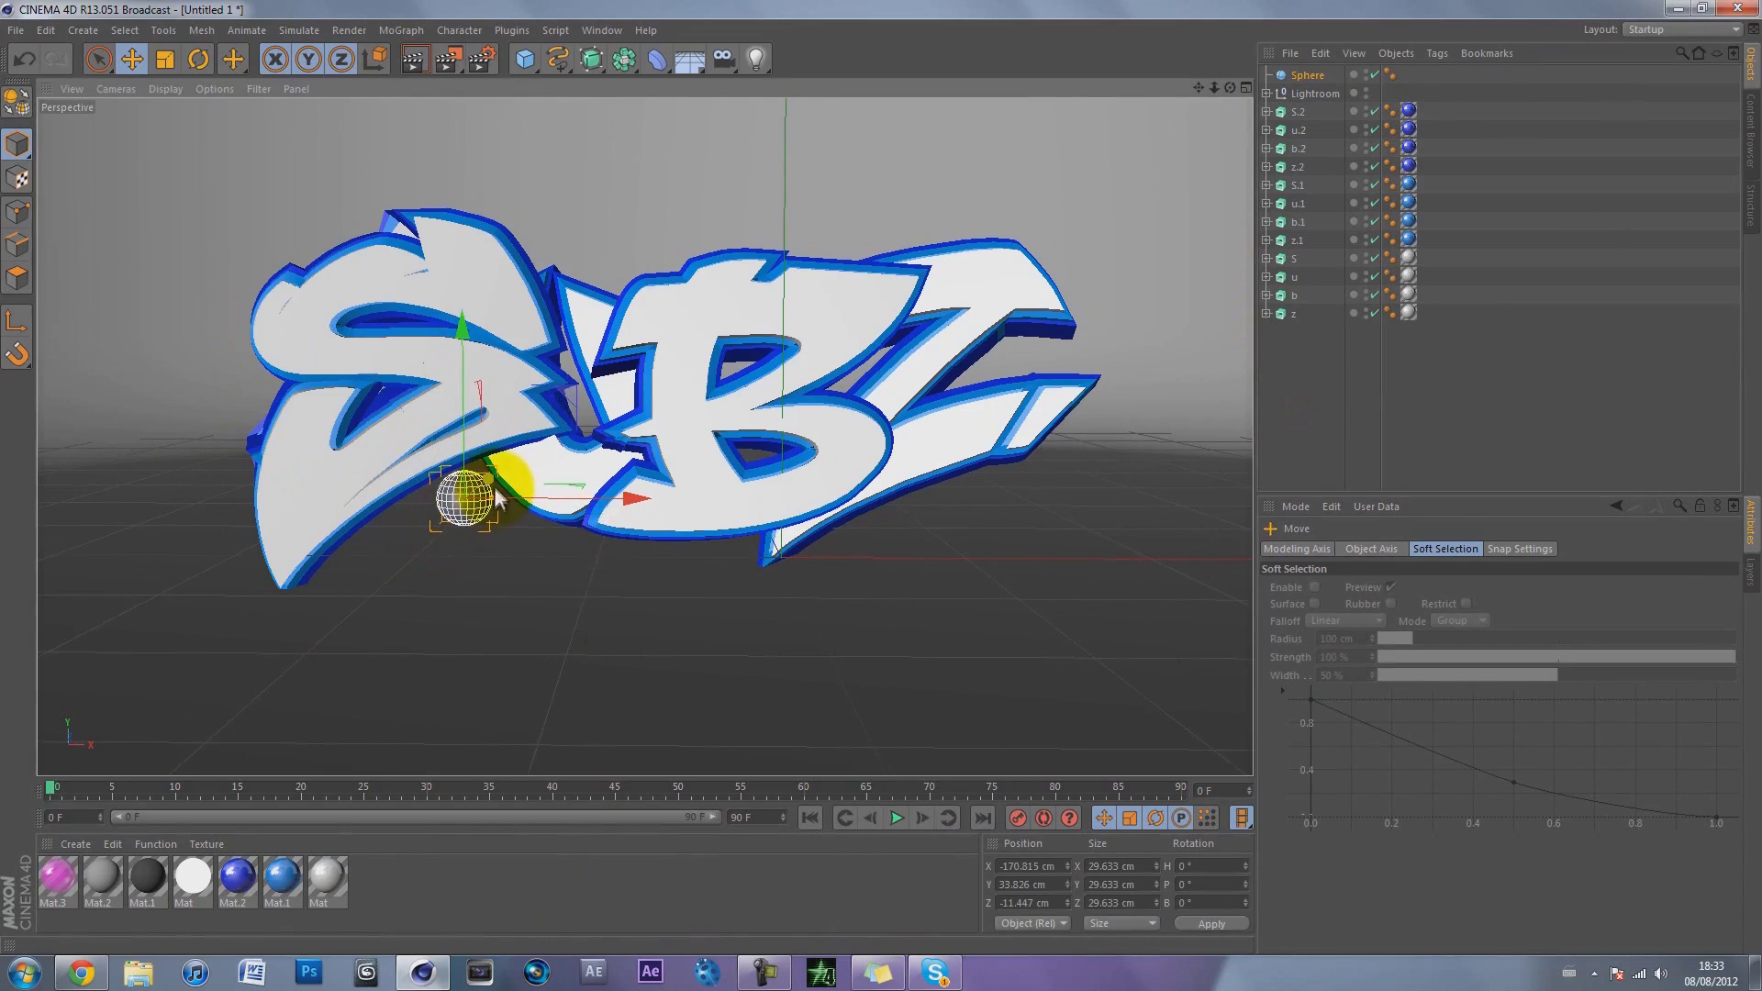
key(t)
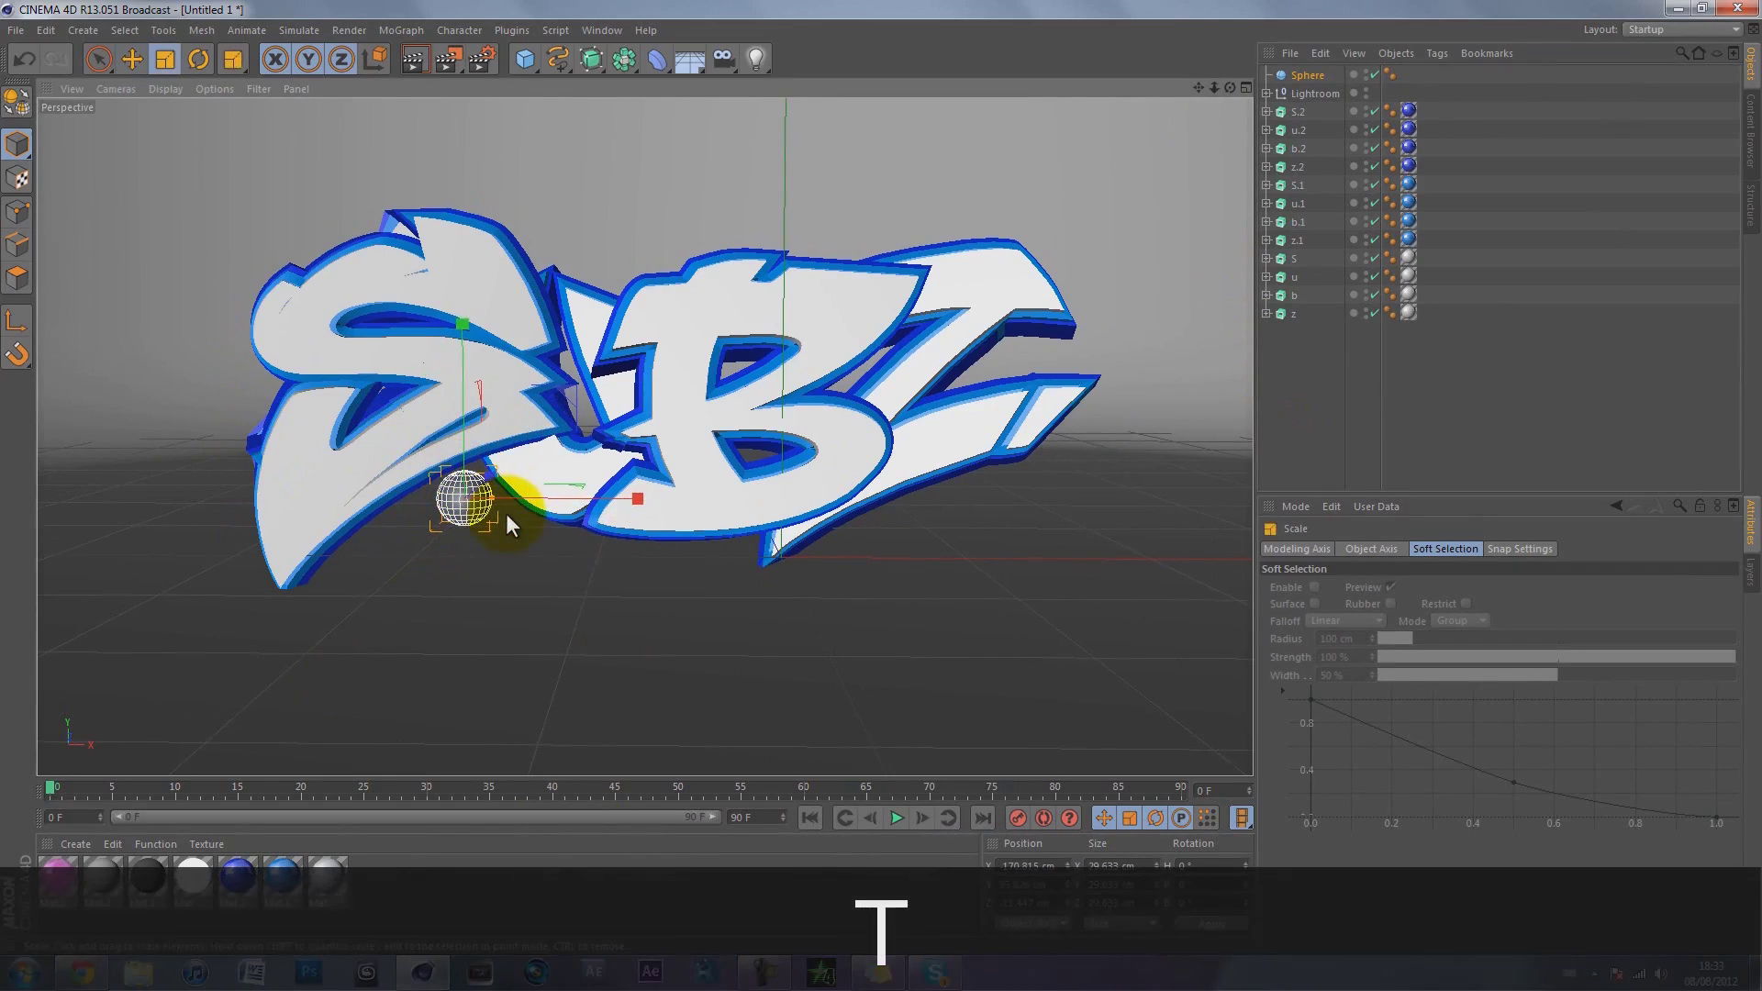
drag(566, 518, 463, 504)
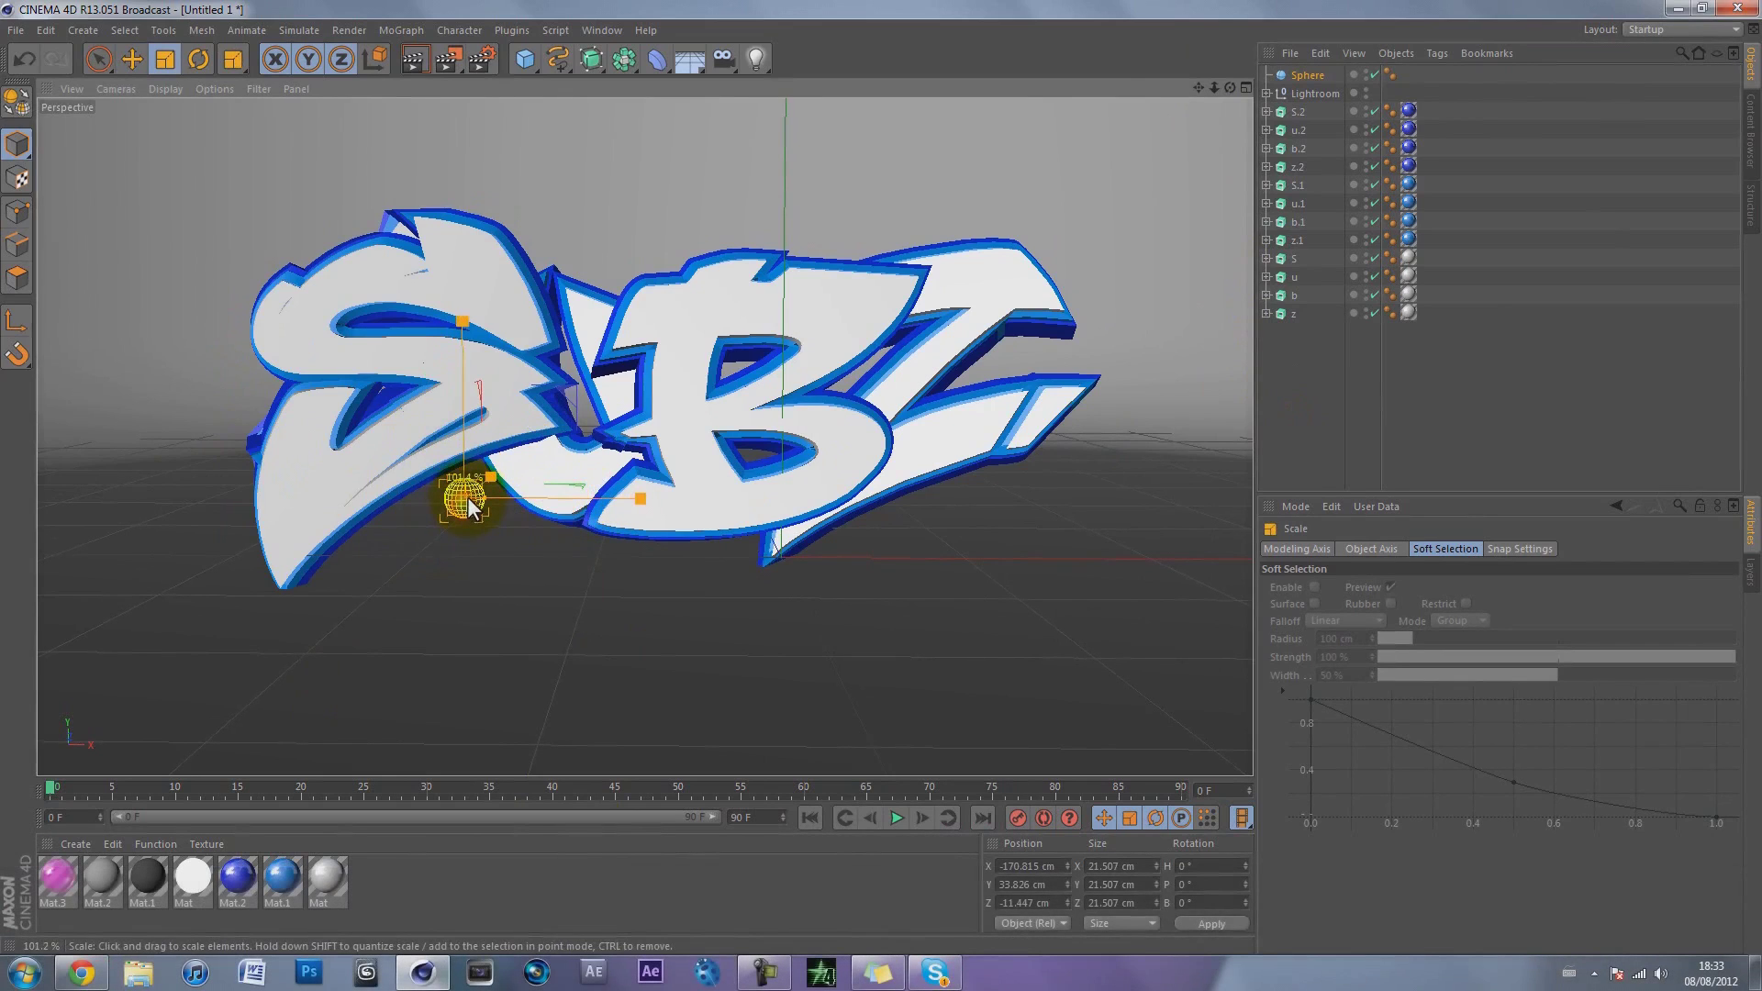
click(1273, 438)
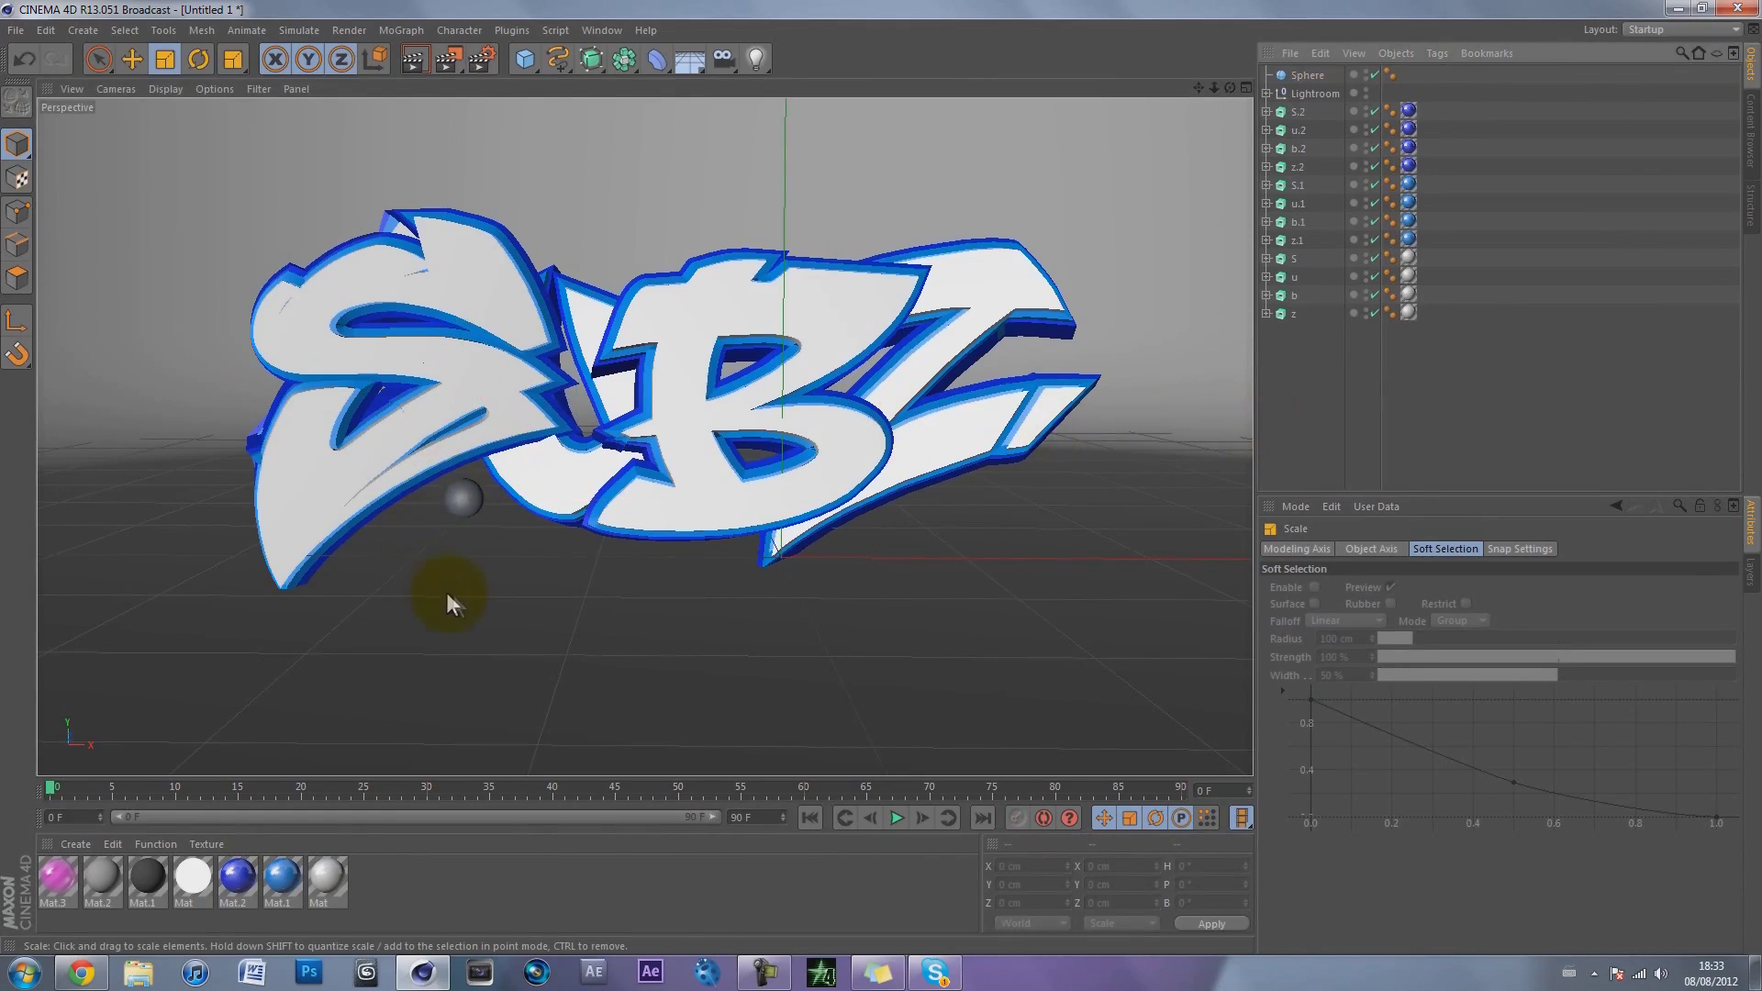
Step: Duplicate the sphere, place the copy diagonally below it at about X -190, Y 18 cm, and scale it to about 16.6 cm across
key(e)
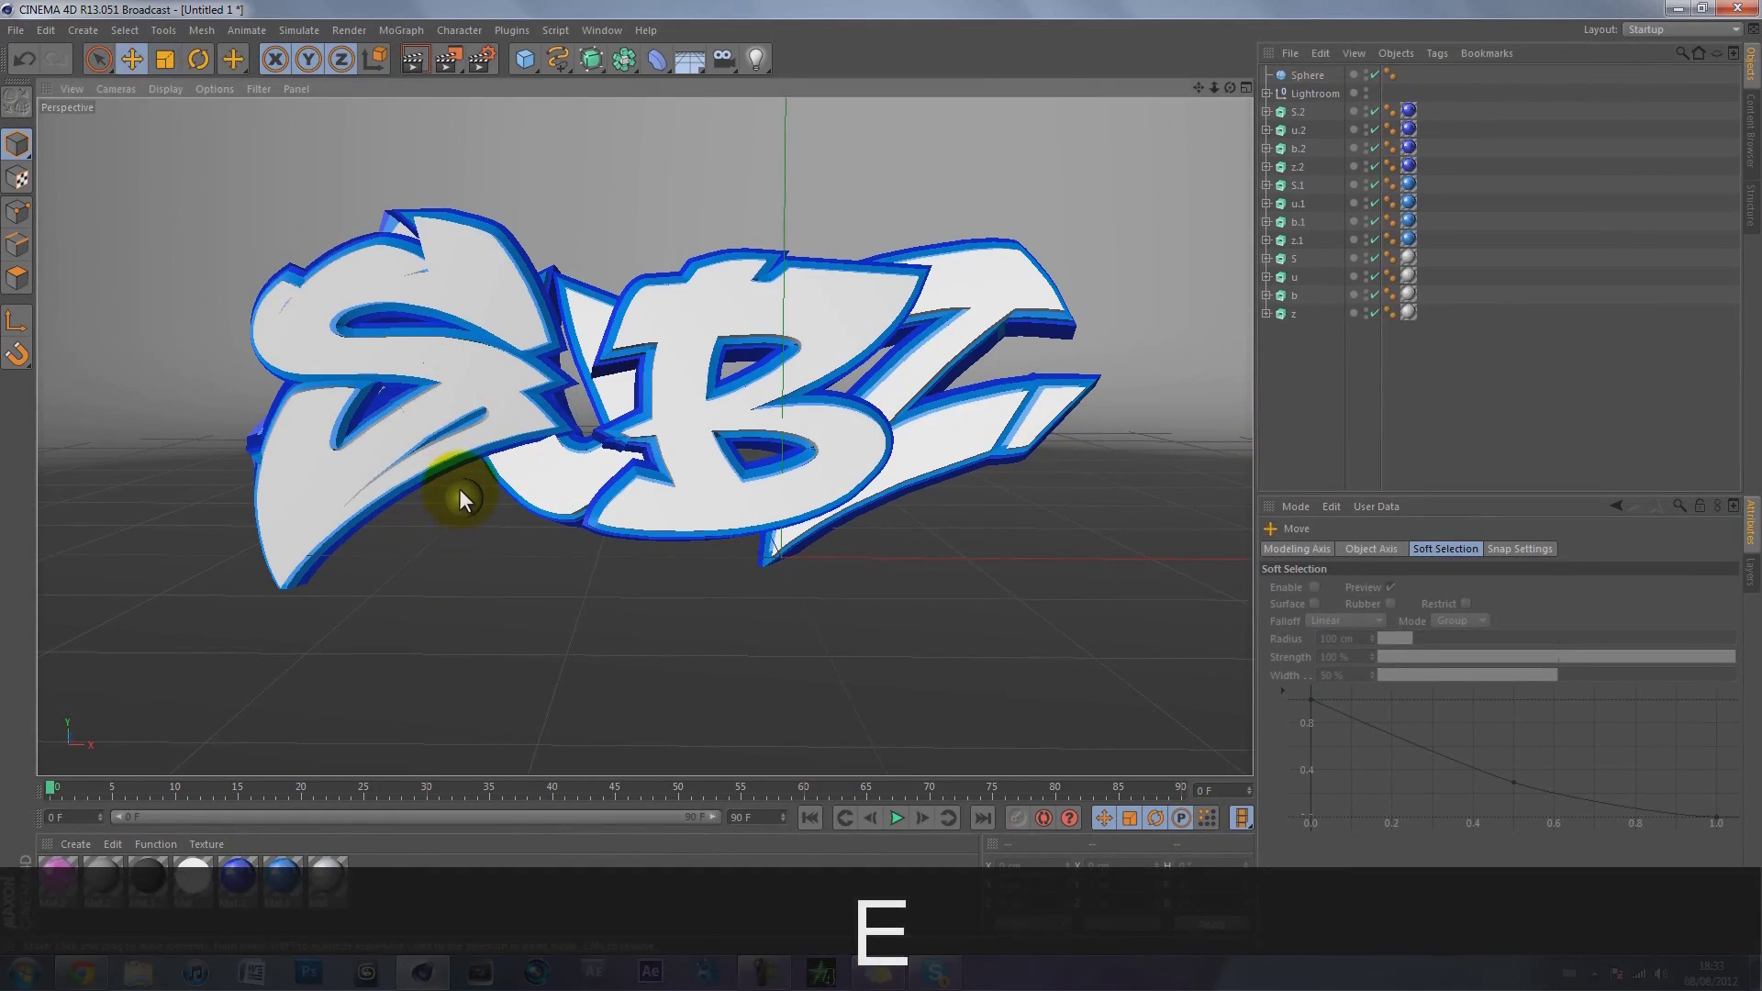
click(461, 497)
key(ctrl+c)
key(ctrl+v)
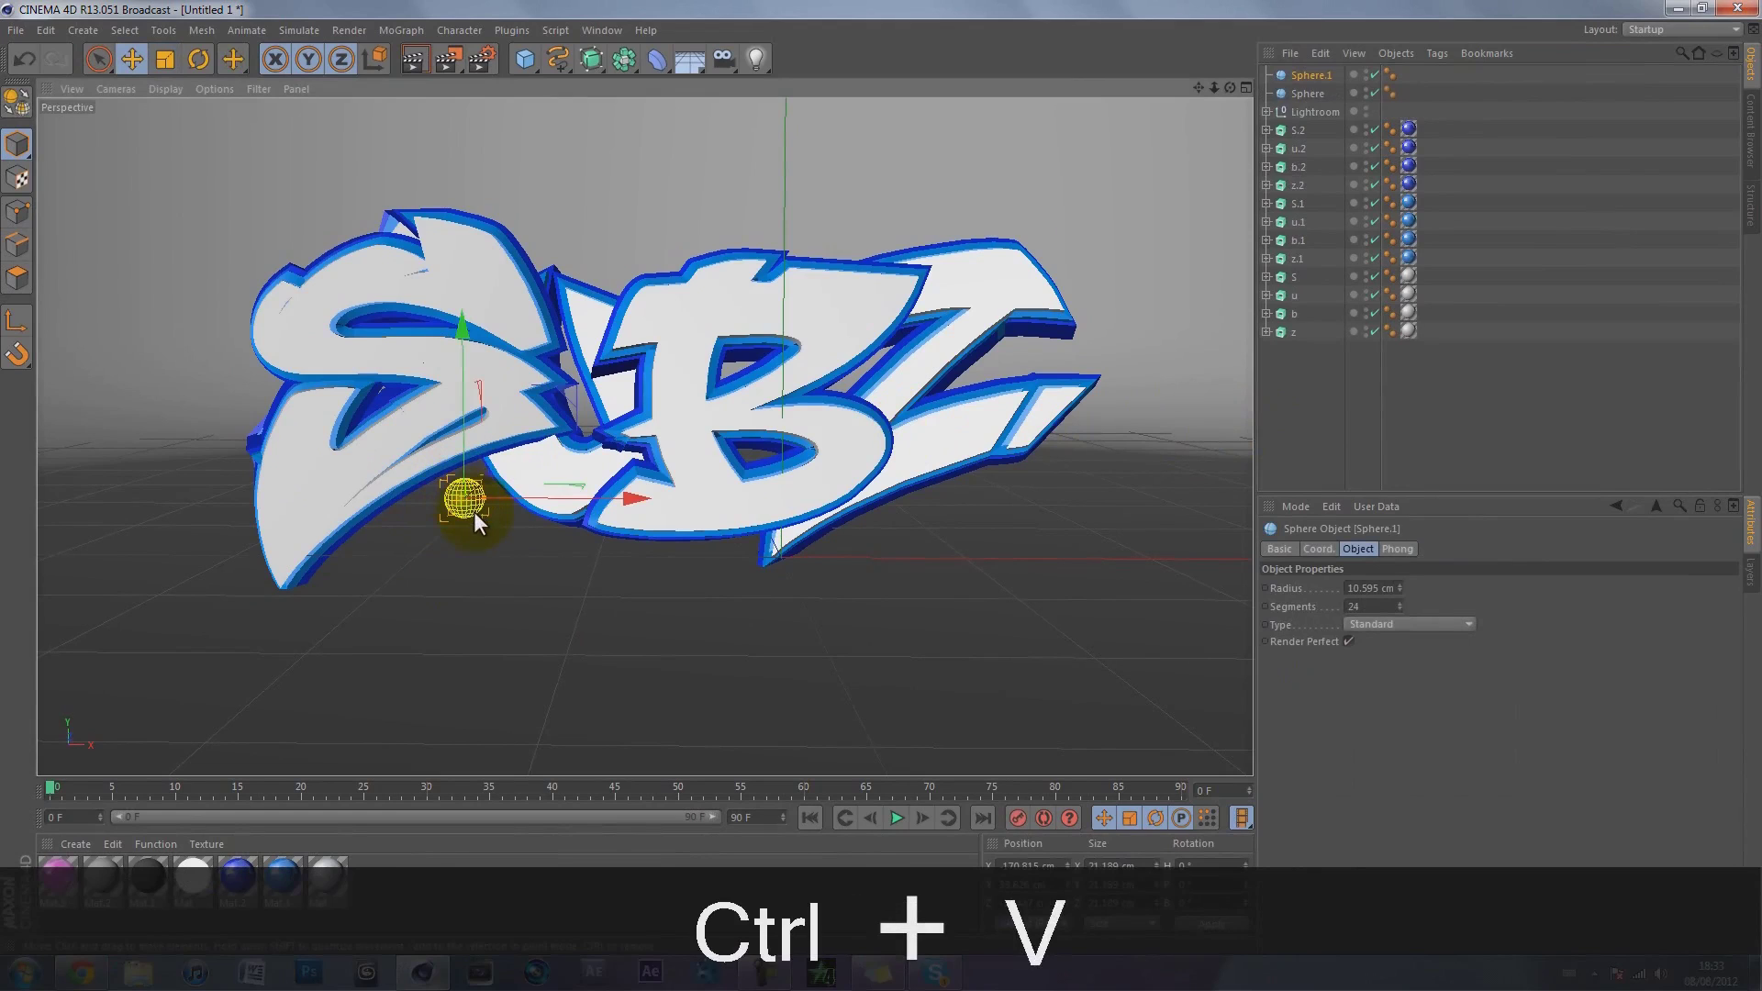
drag(485, 499, 441, 514)
drag(570, 531, 558, 534)
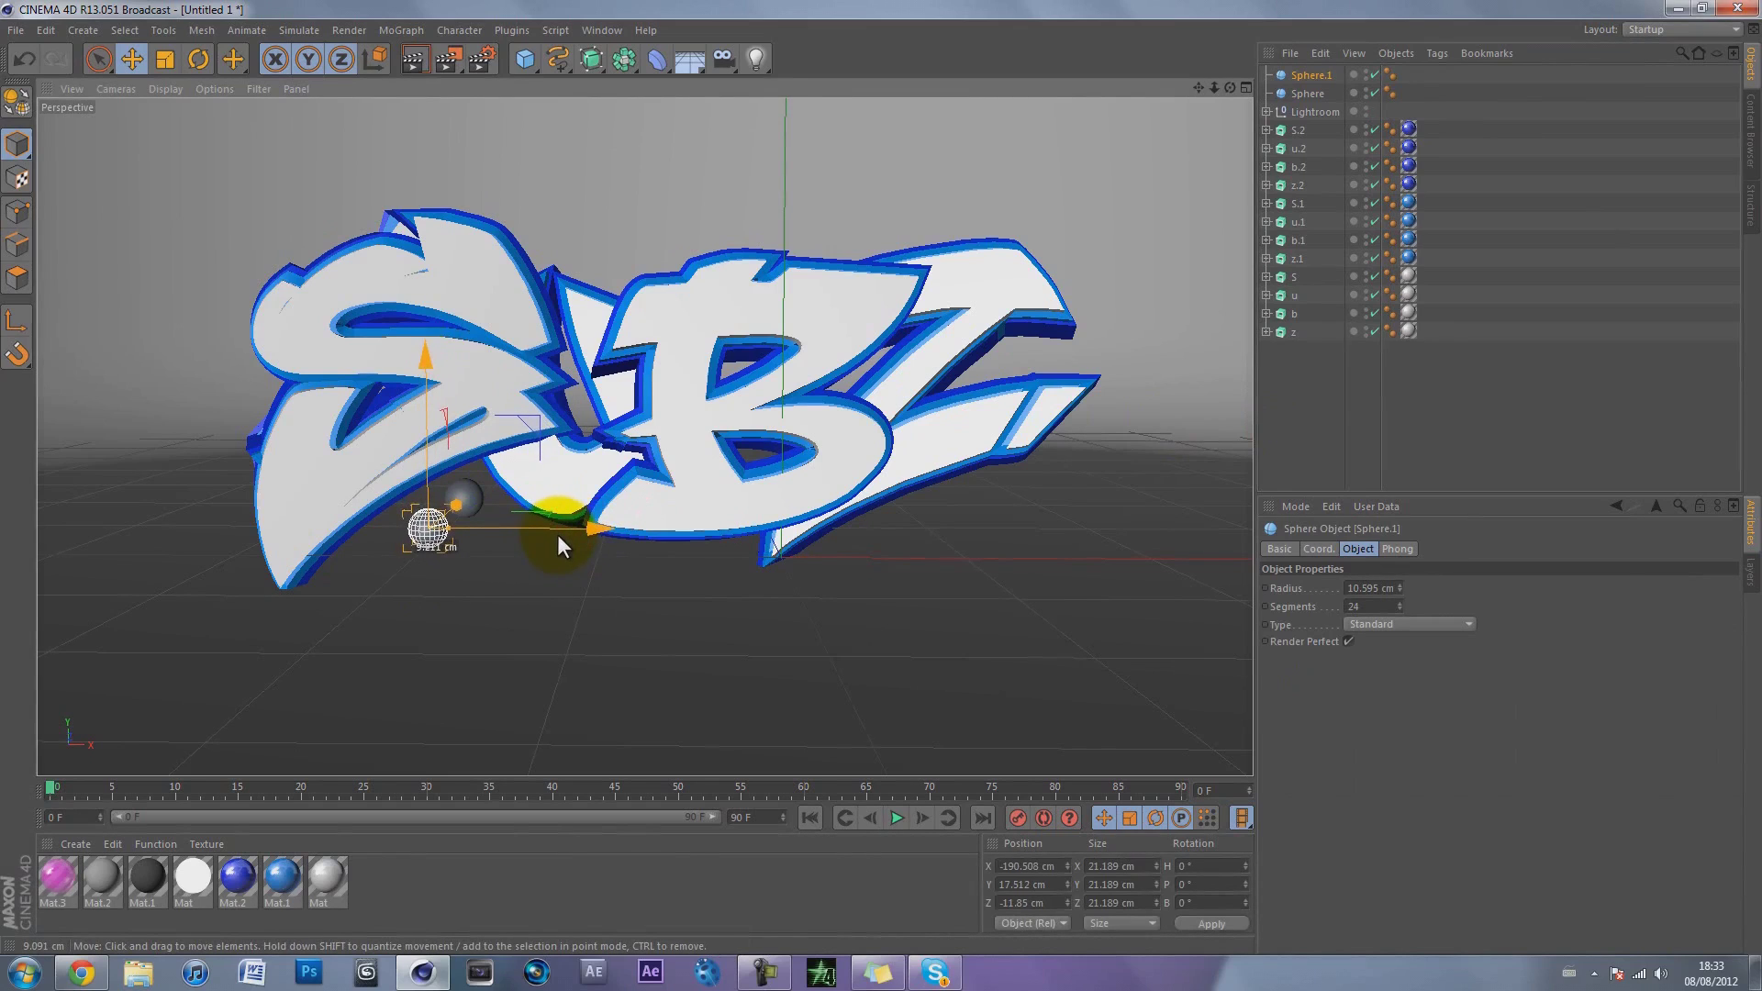
drag(602, 533, 556, 539)
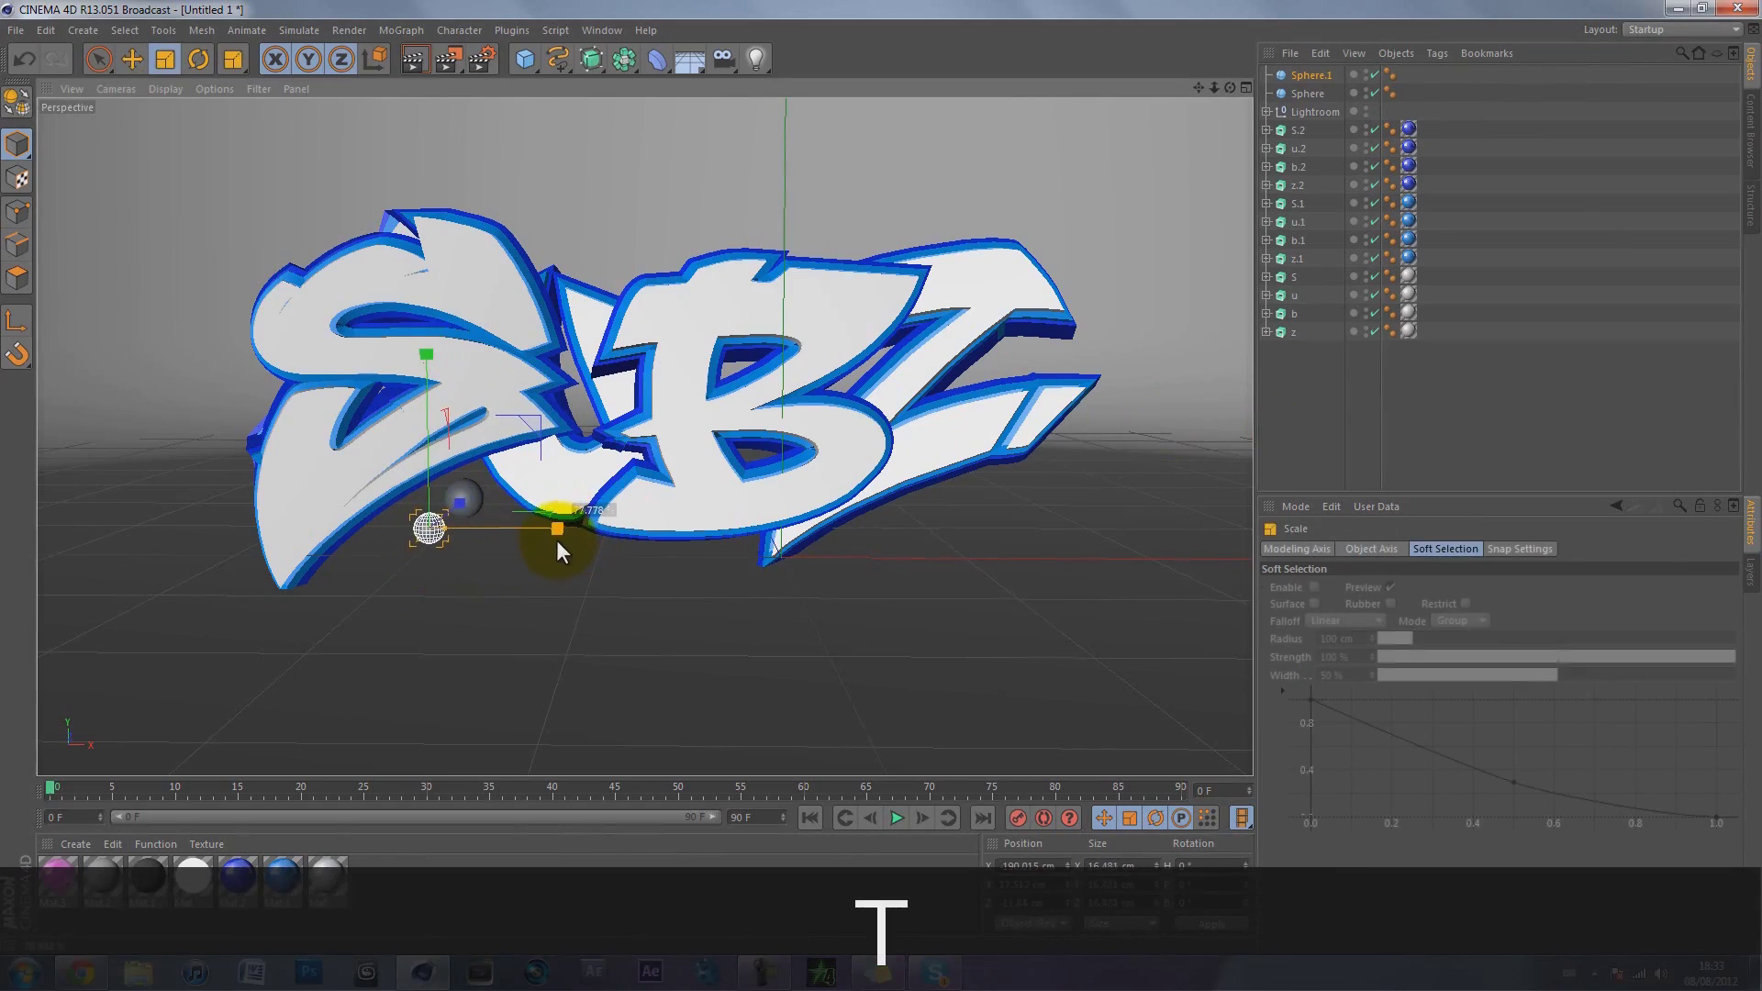
Step: Duplicate the smaller sphere, place the copy below it at about X -206, Y 3 cm, scale it to about 12.4 cm across, and deselect it
key(e)
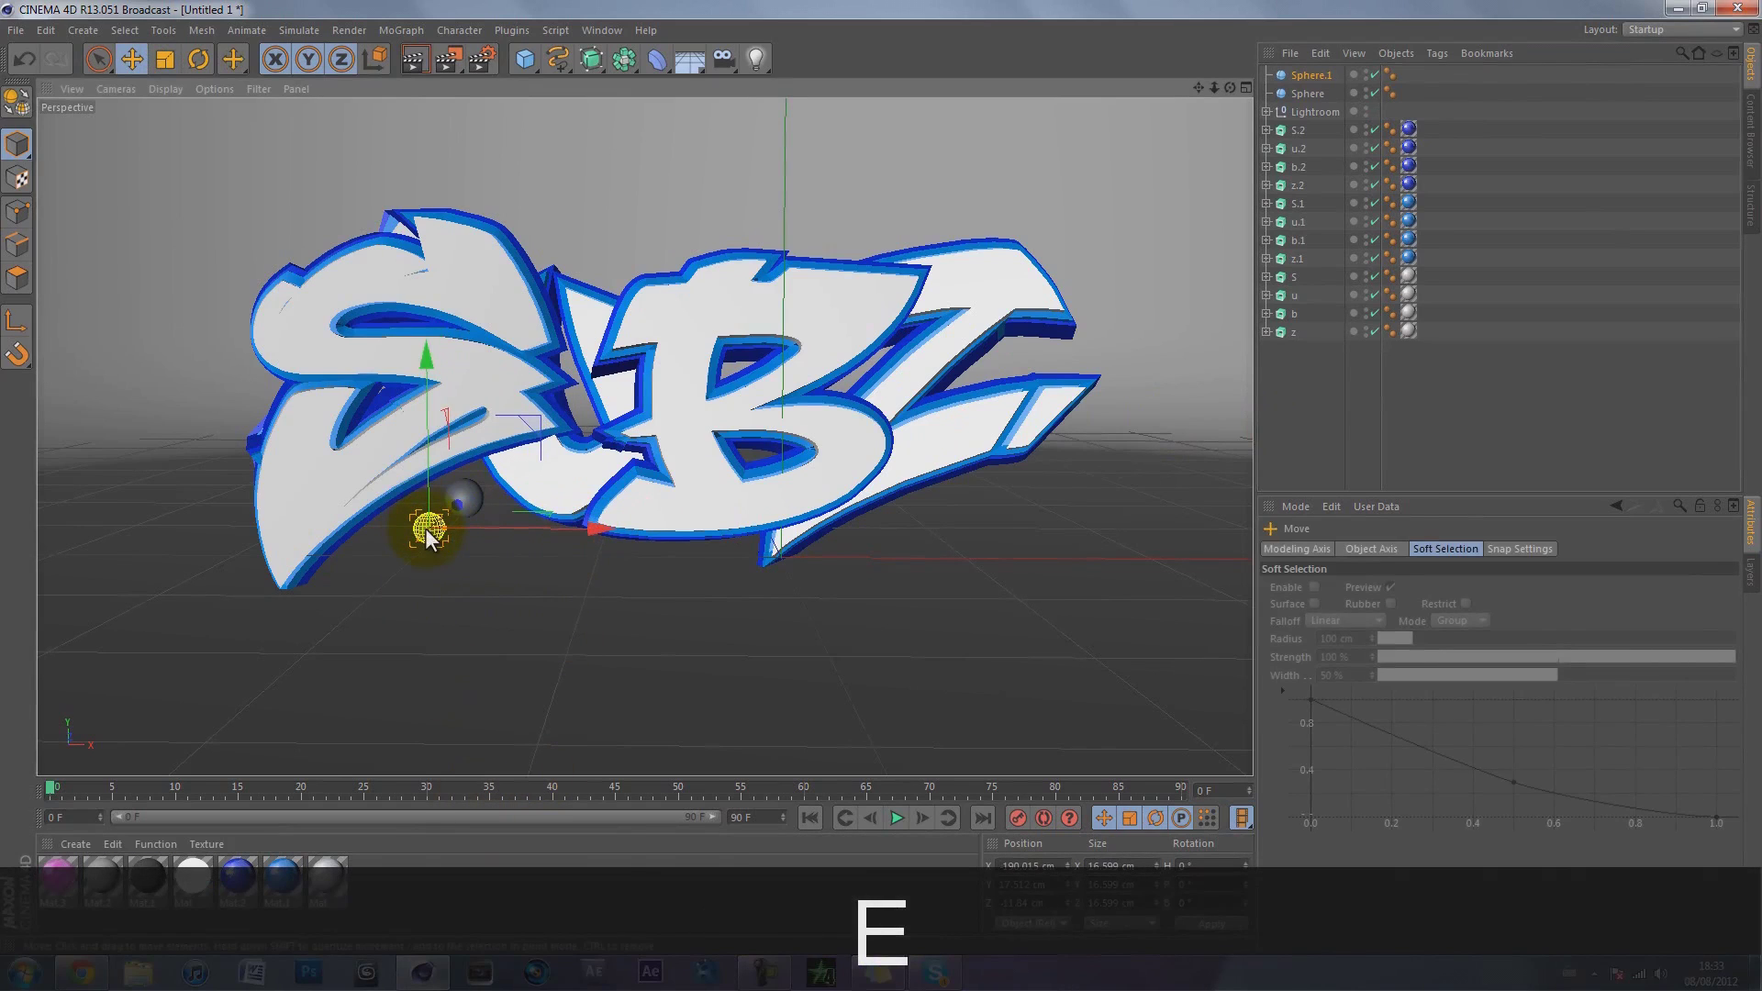
key(ctrl+v)
drag(431, 531, 385, 516)
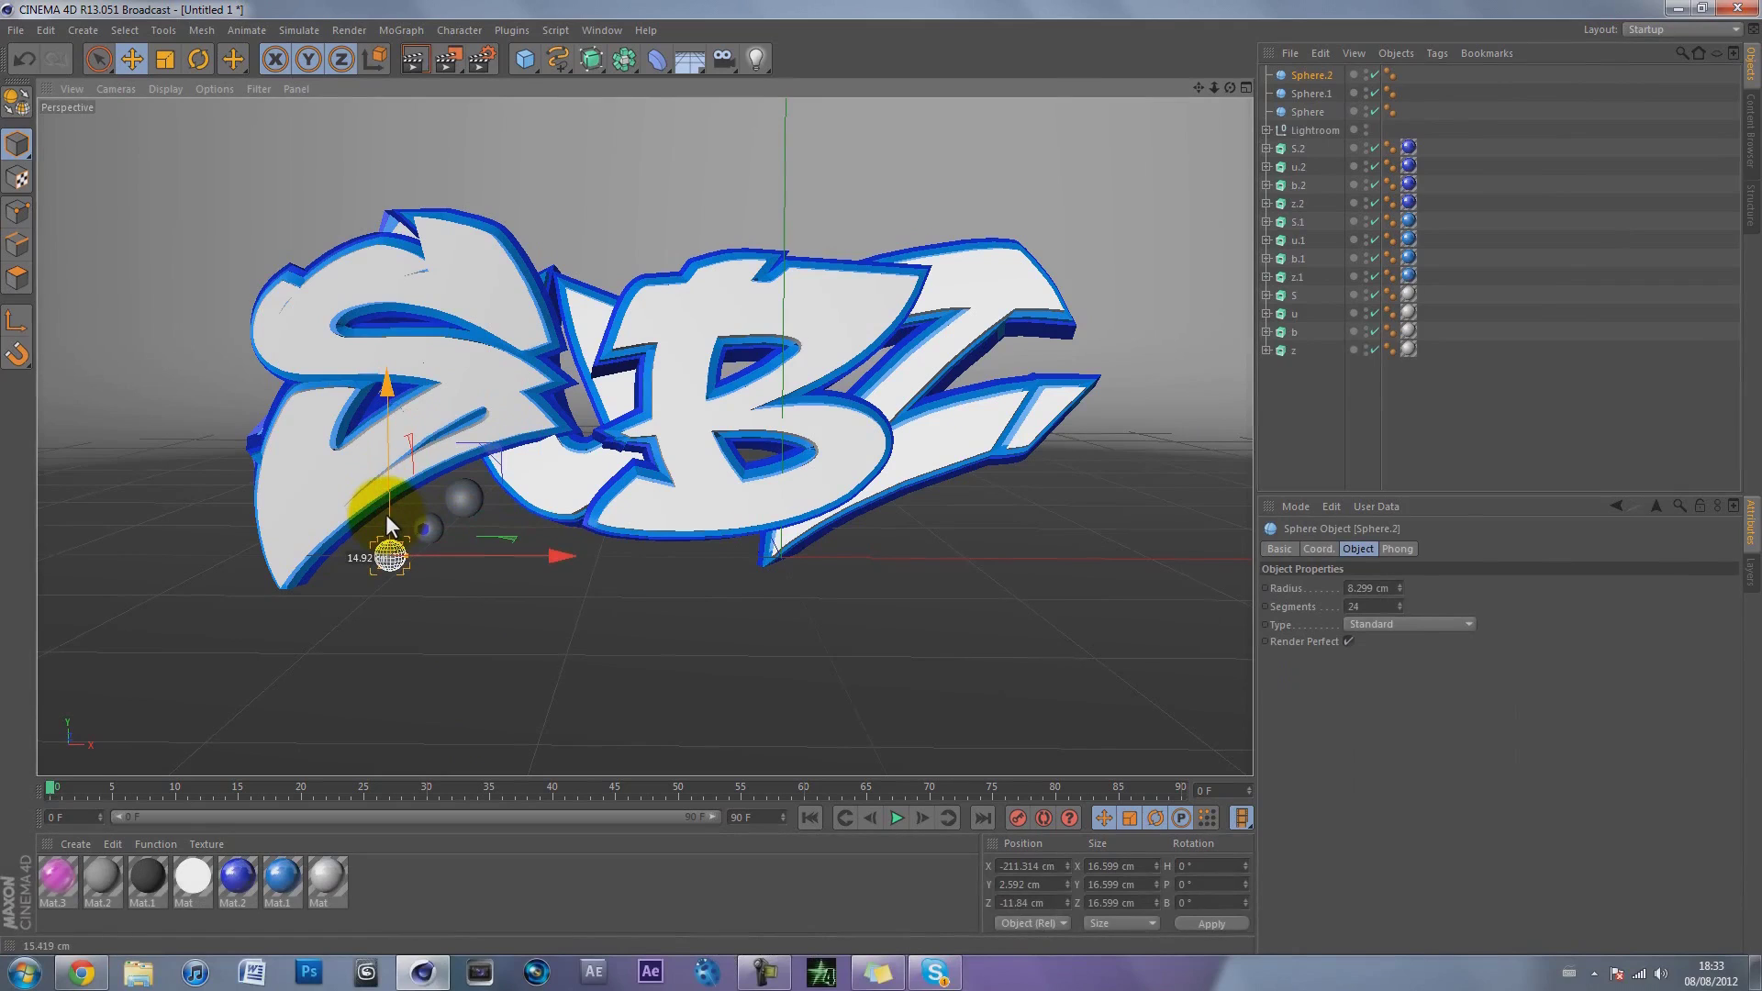
drag(419, 555, 437, 560)
key(t)
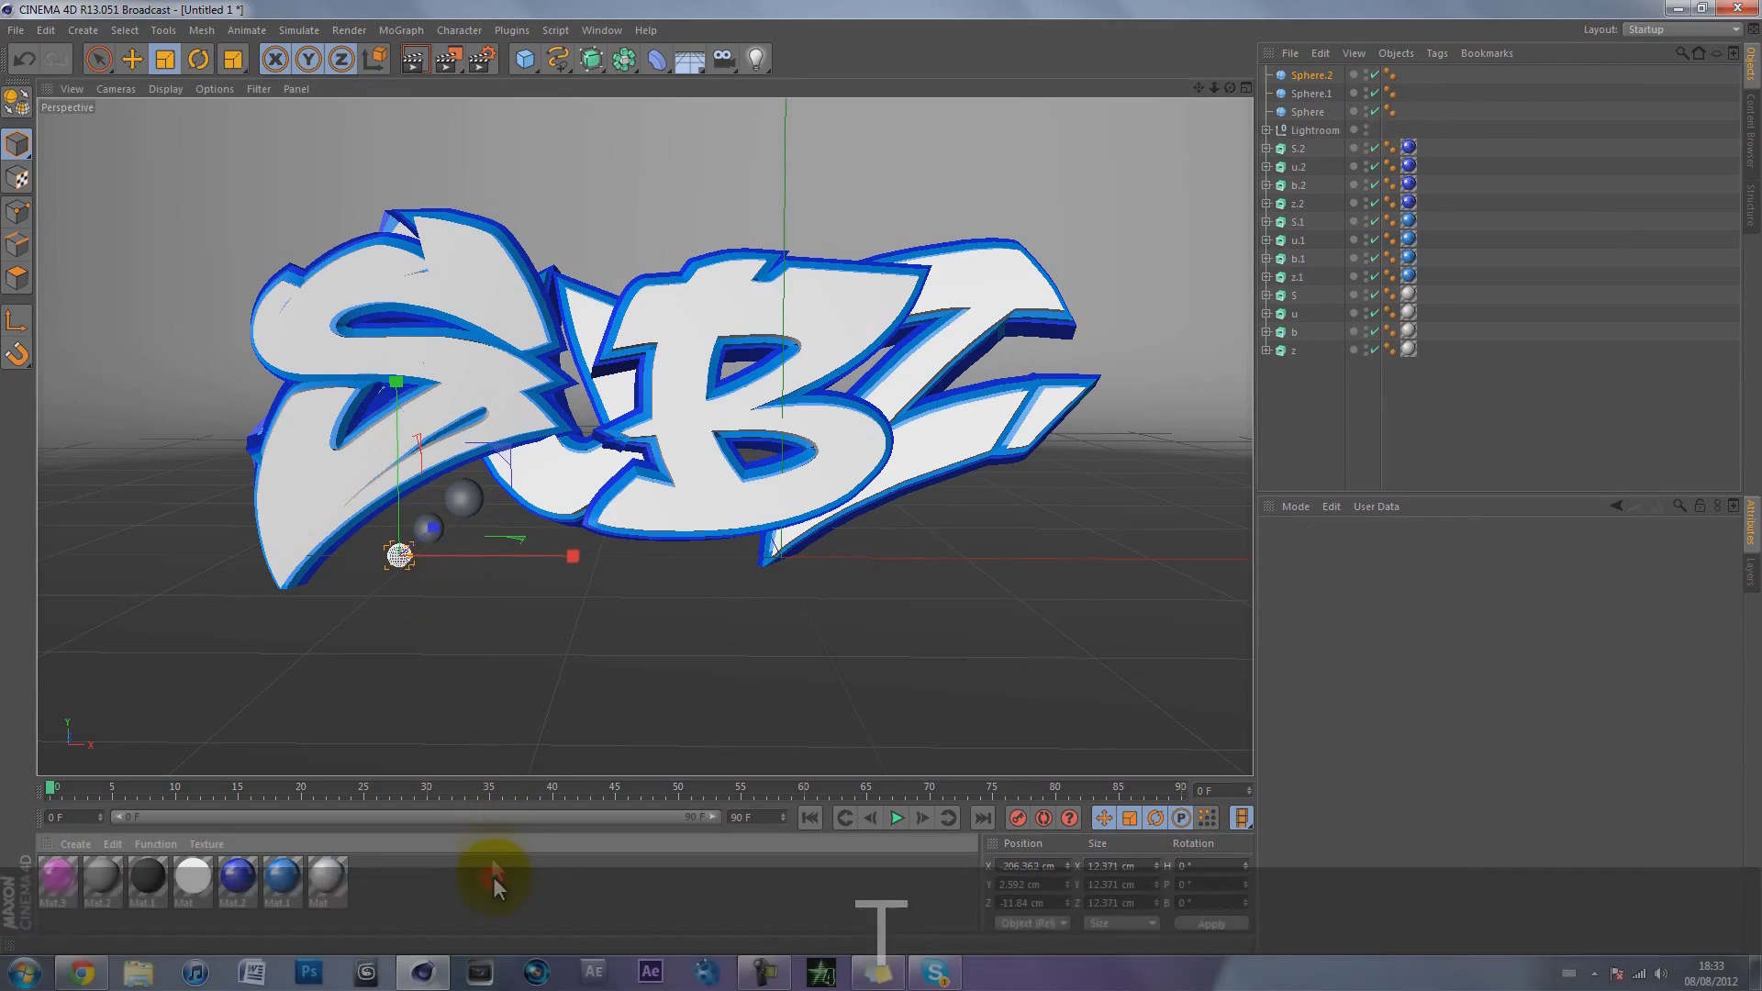
key(e)
click(1324, 424)
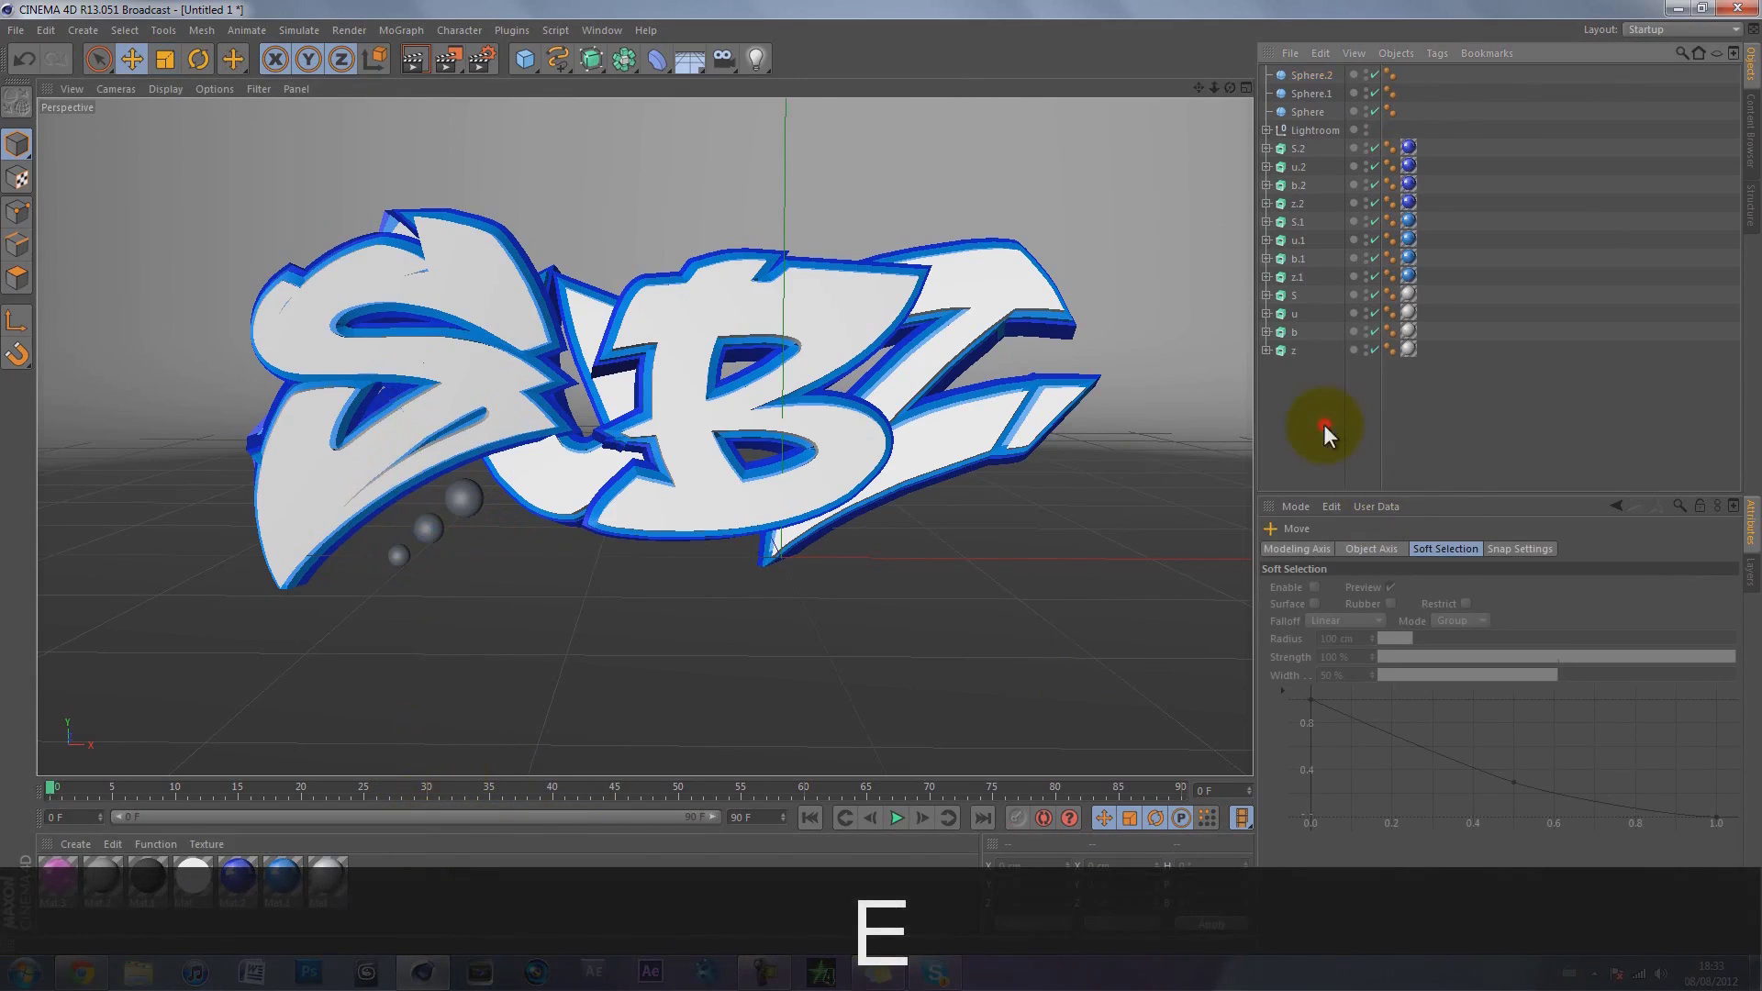
Step: Shift all three spheres together slightly closer to the S, about 4 cm along negative X and 2 cm up, and deselect them
click(1308, 112)
shift+click(1310, 75)
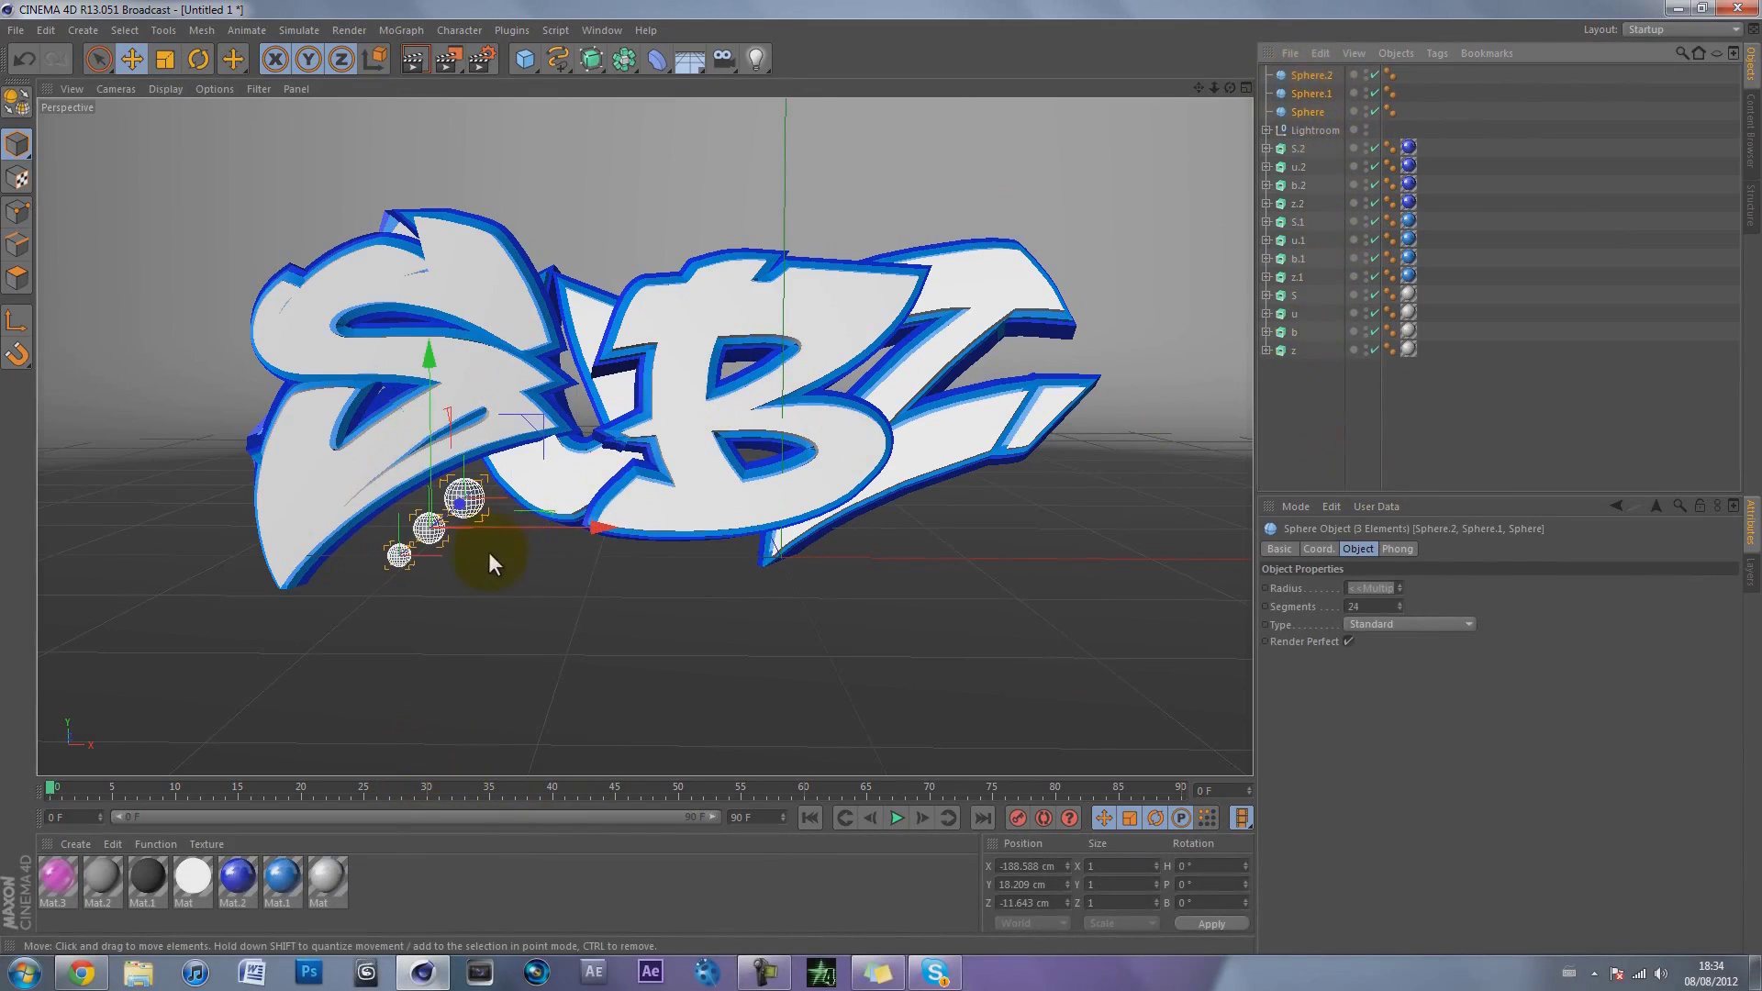
drag(459, 521, 420, 429)
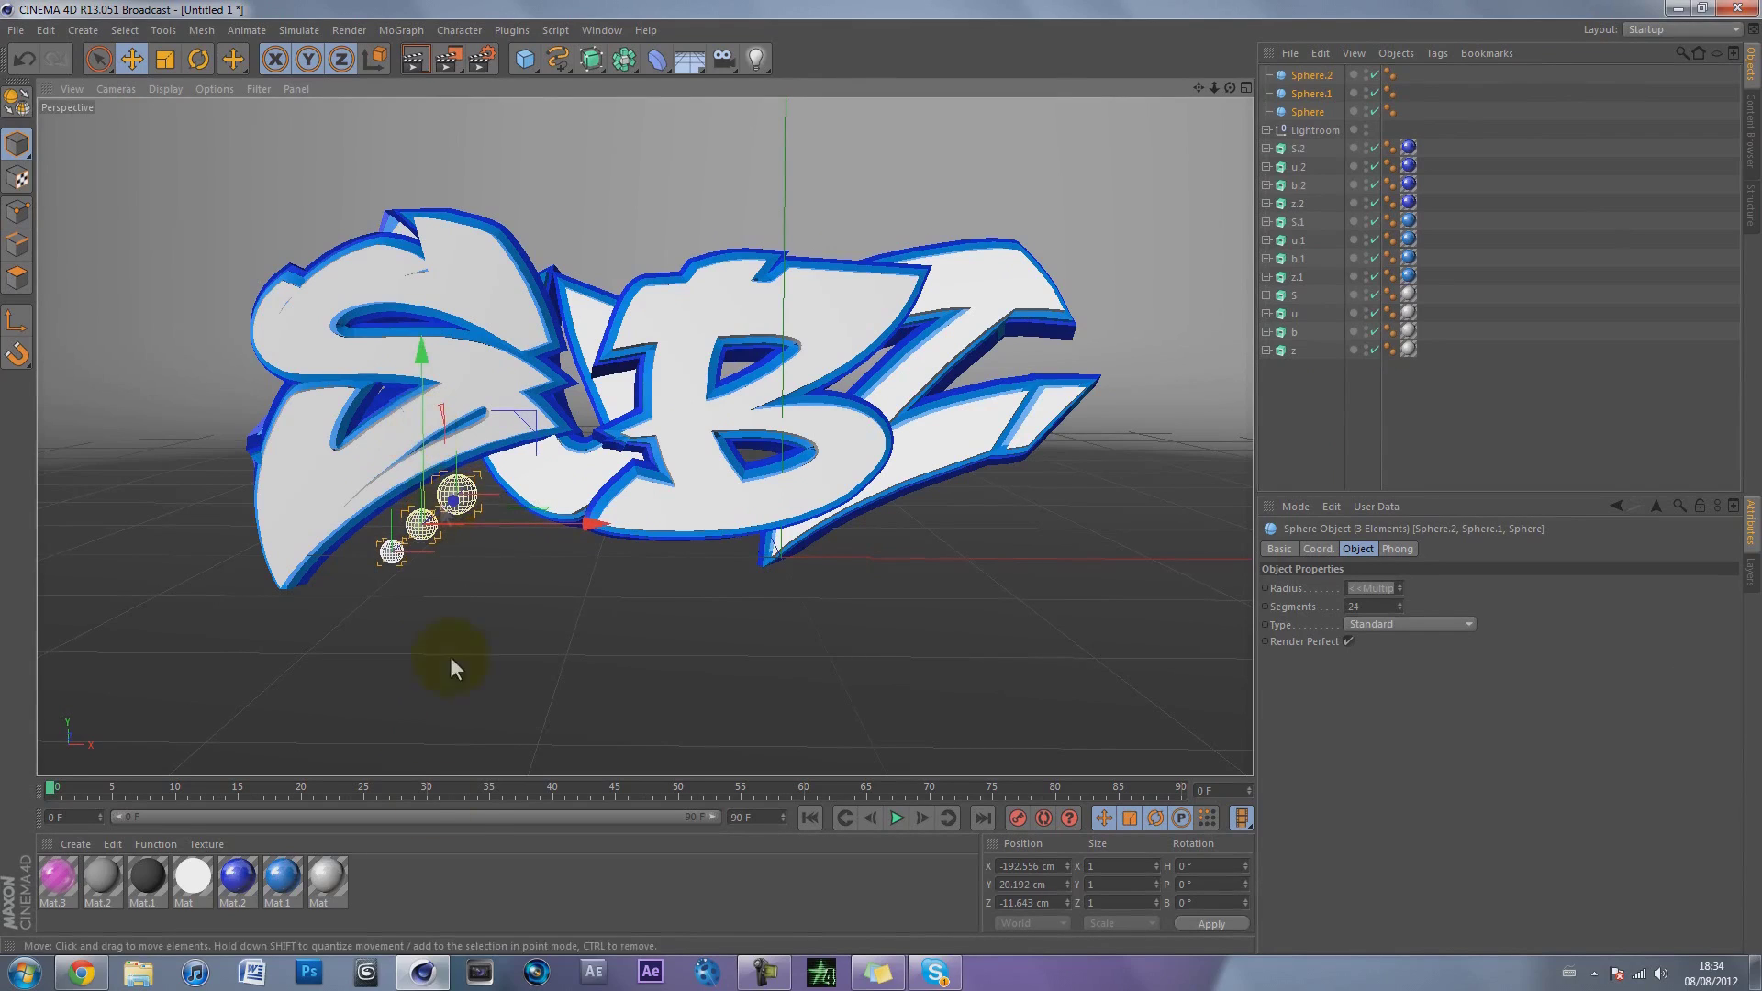
click(449, 871)
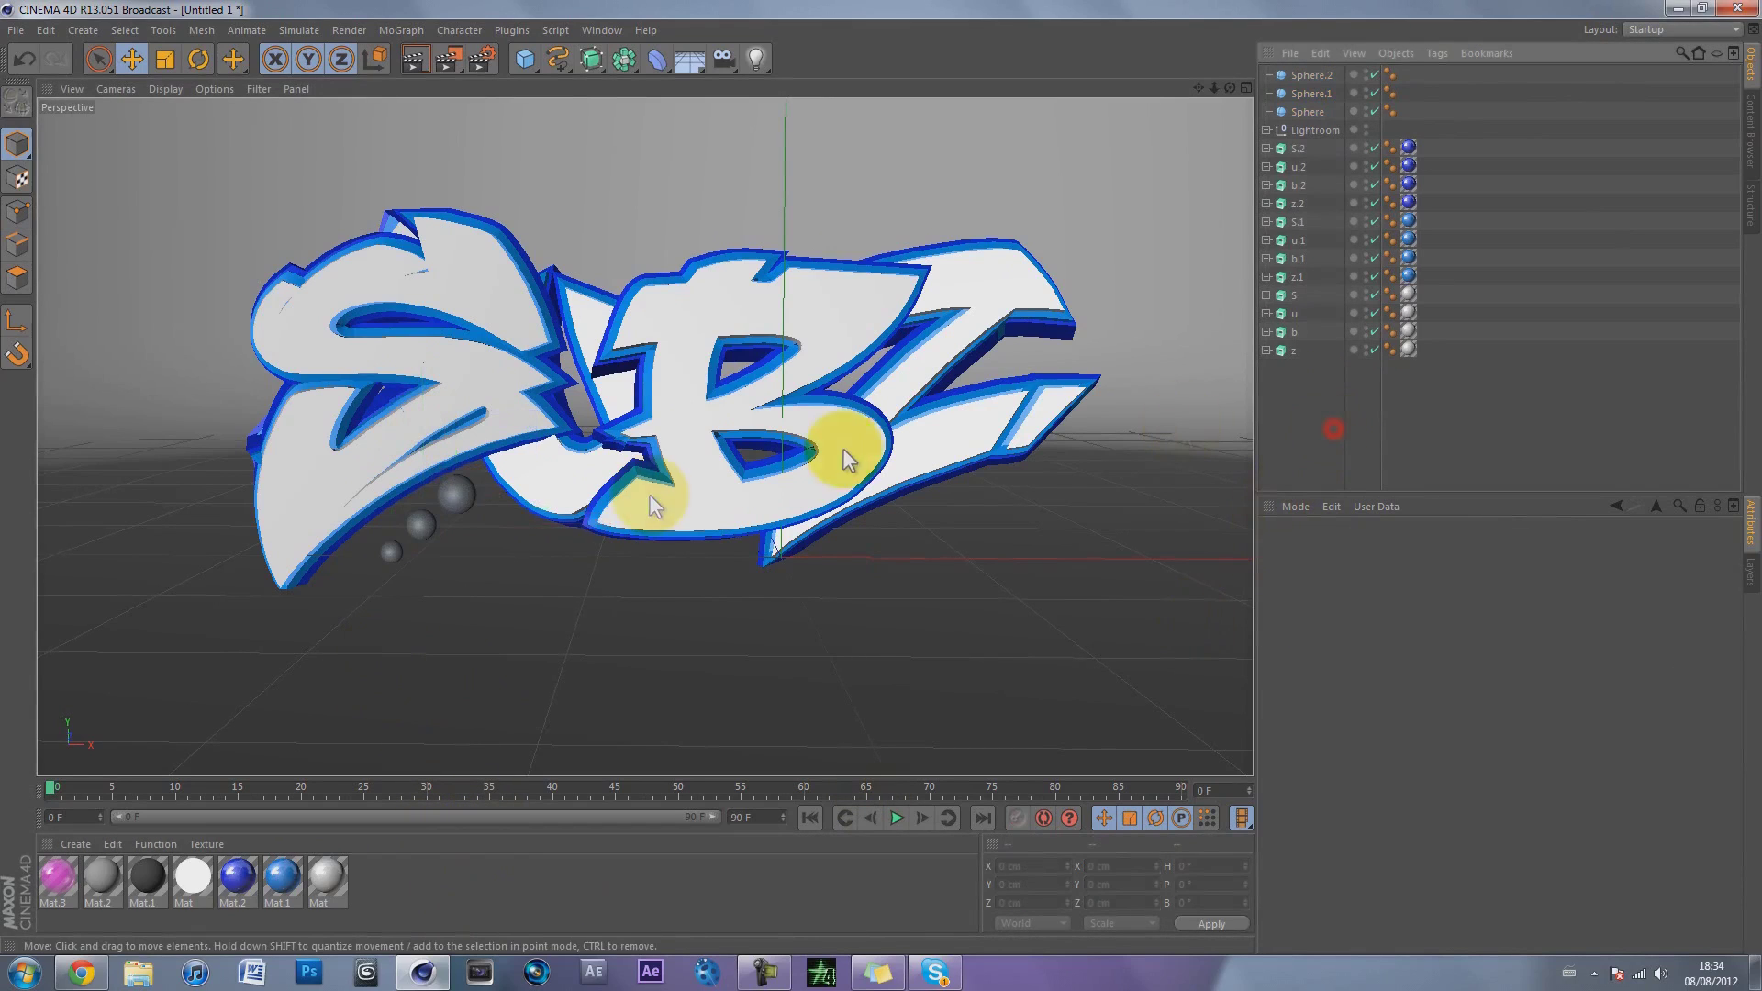
Step: Move the middle sphere to about X -194, Y 24 cm and raise the smallest sphere slightly so the row follows the S's lower edge
click(421, 524)
drag(423, 525, 520, 540)
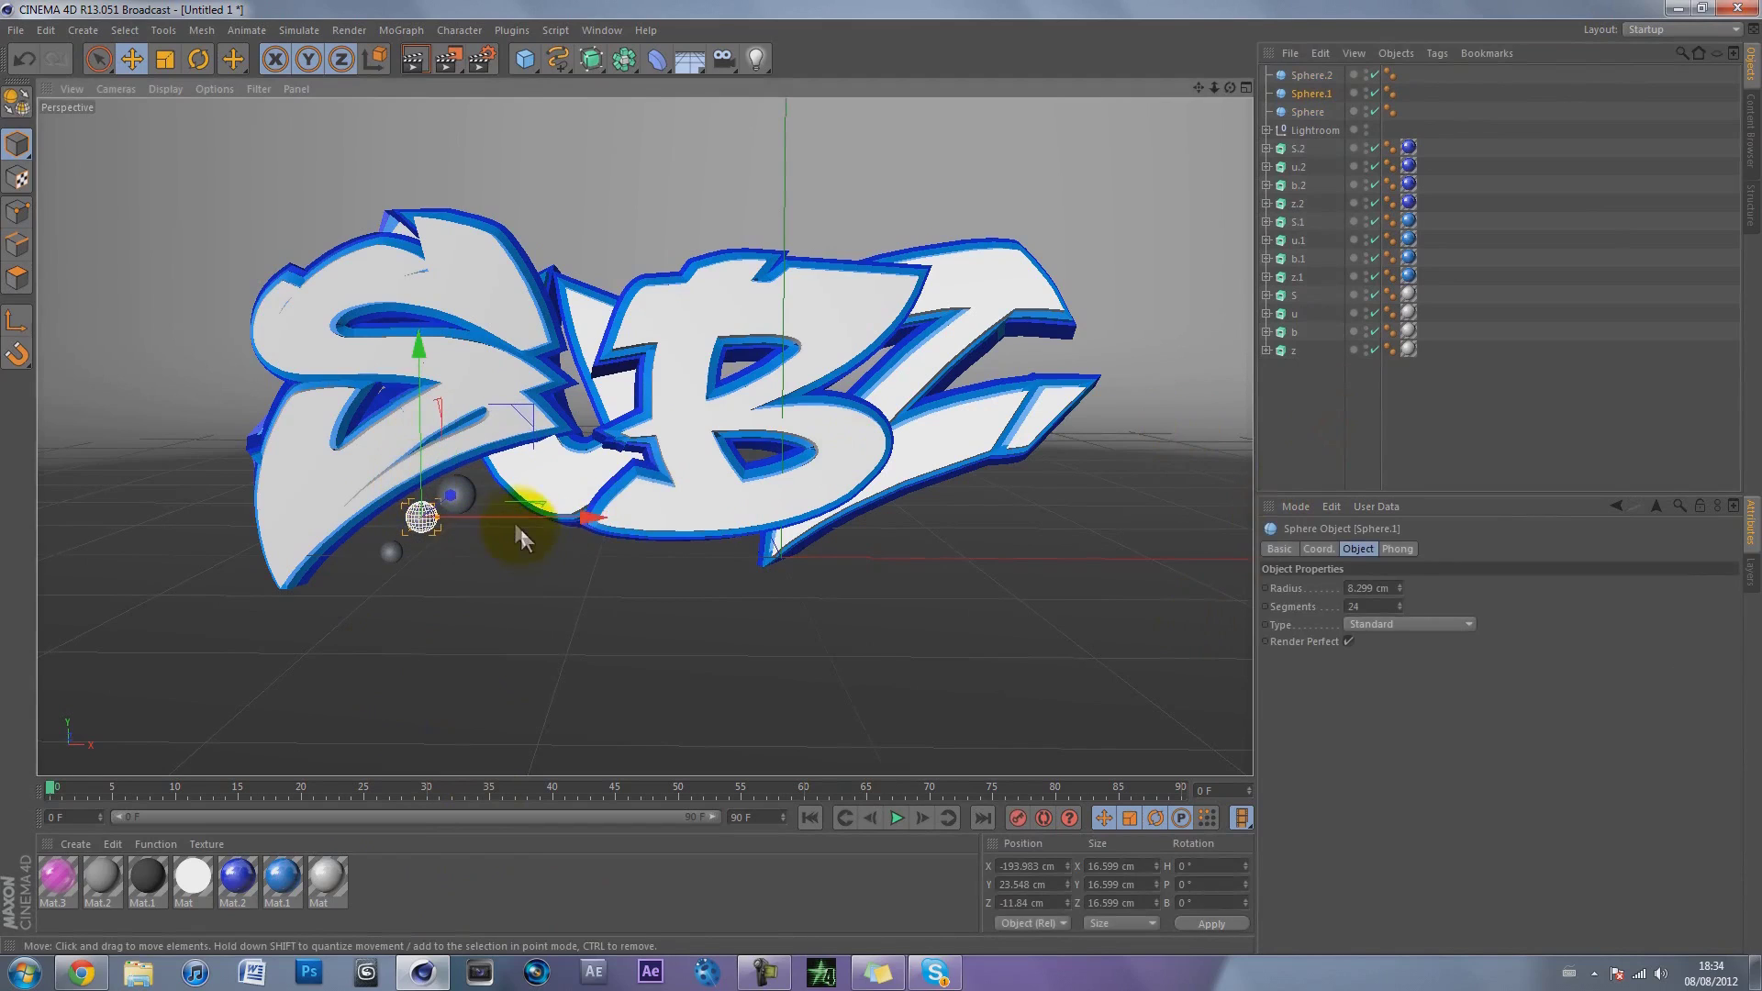
click(384, 554)
drag(385, 546, 387, 505)
click(1307, 424)
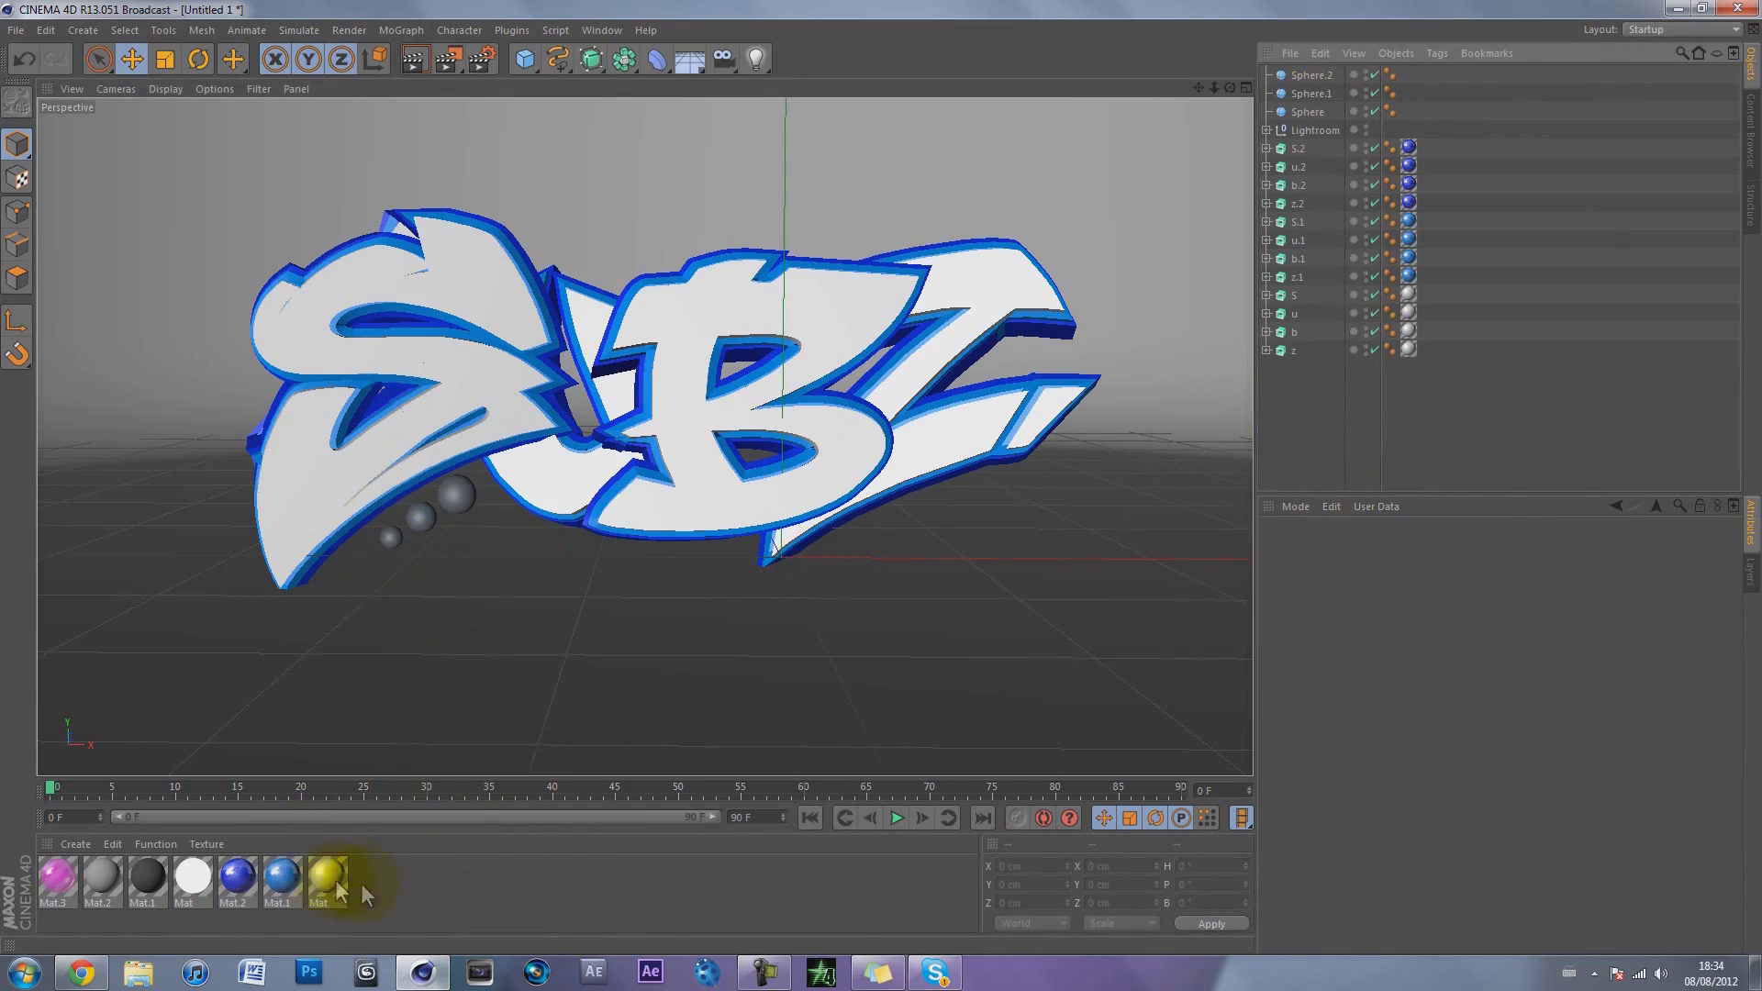
Step: Apply the light grey Mat to the largest sphere, light blue Mat.1 to the middle one and dark blue Mat.2 to the smallest
drag(330, 874, 449, 496)
drag(295, 884, 409, 539)
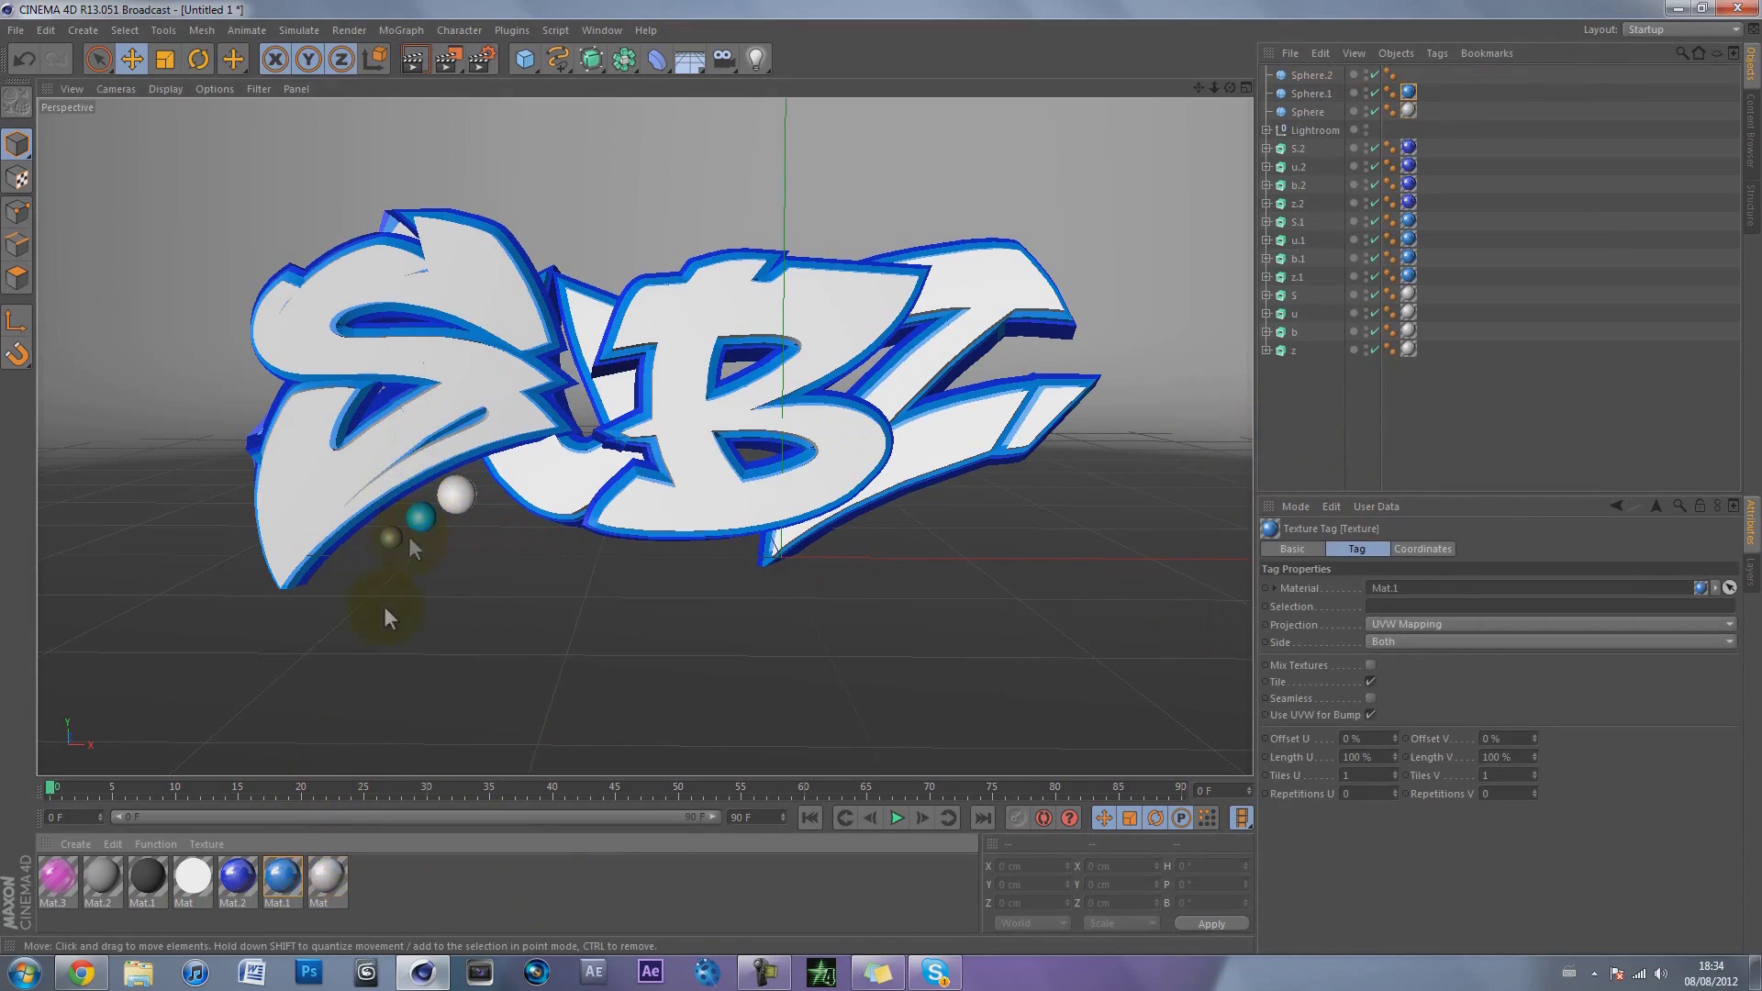
drag(236, 877, 393, 533)
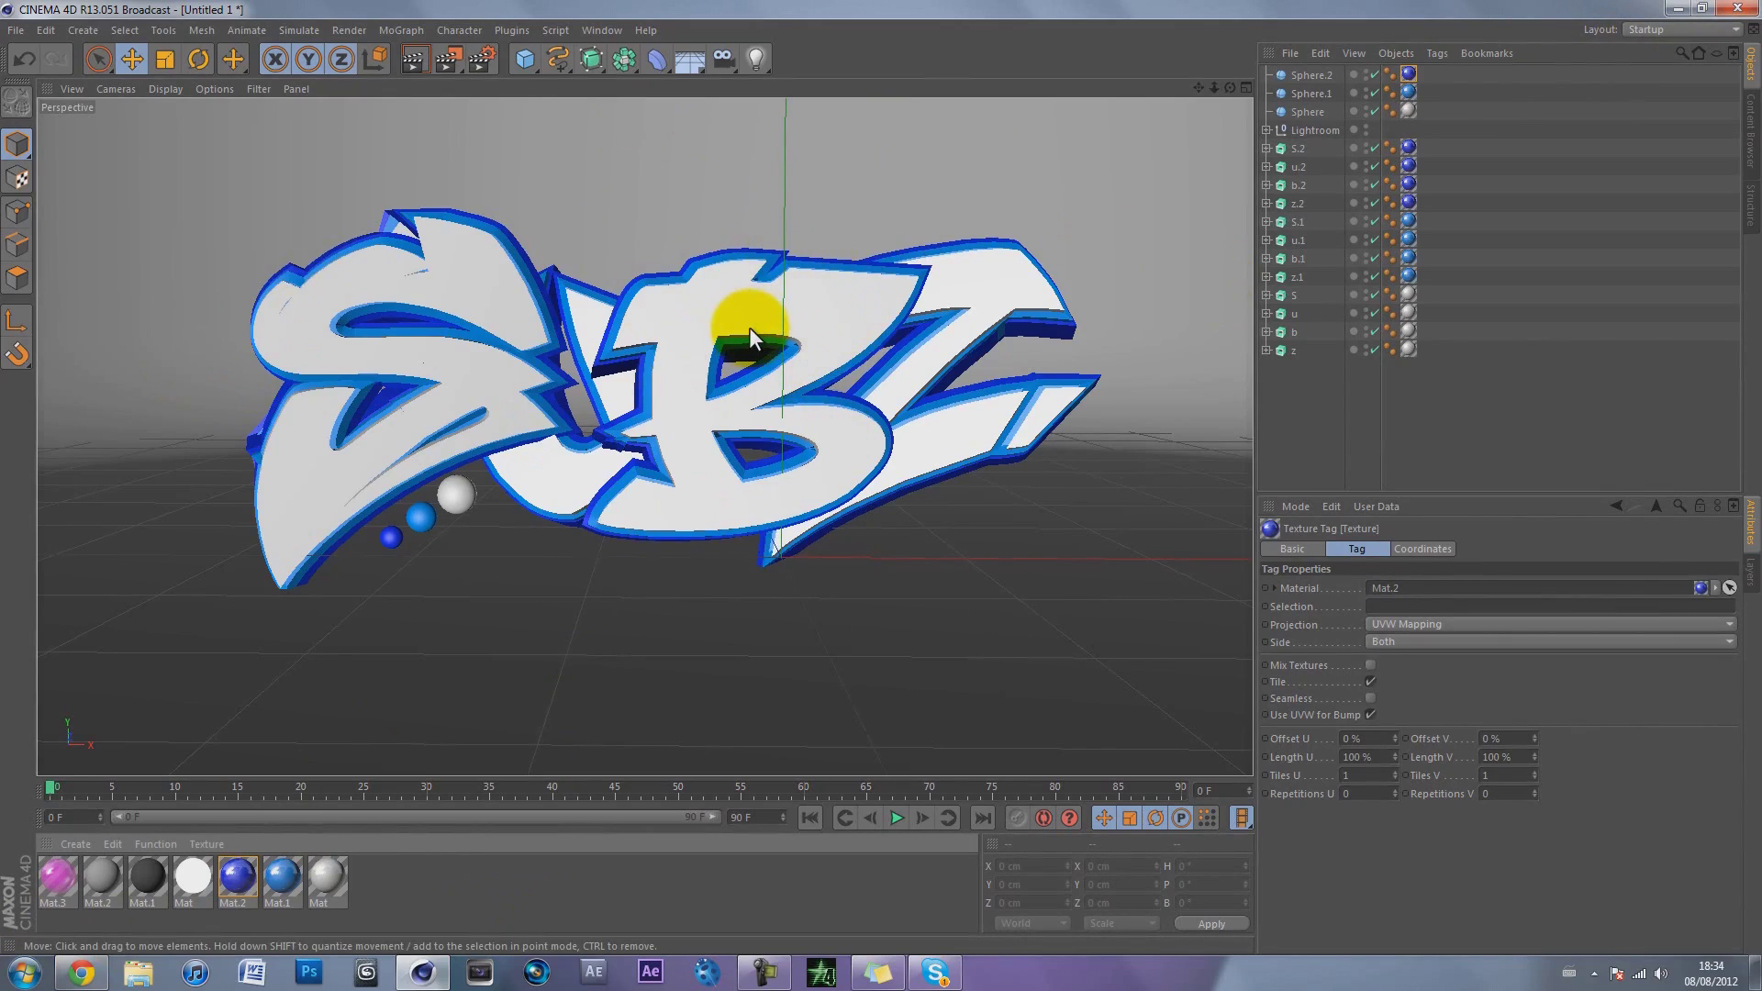
Step: Minimize Cinema 4D to examine the sphere and lettering render on the desktop
click(1678, 10)
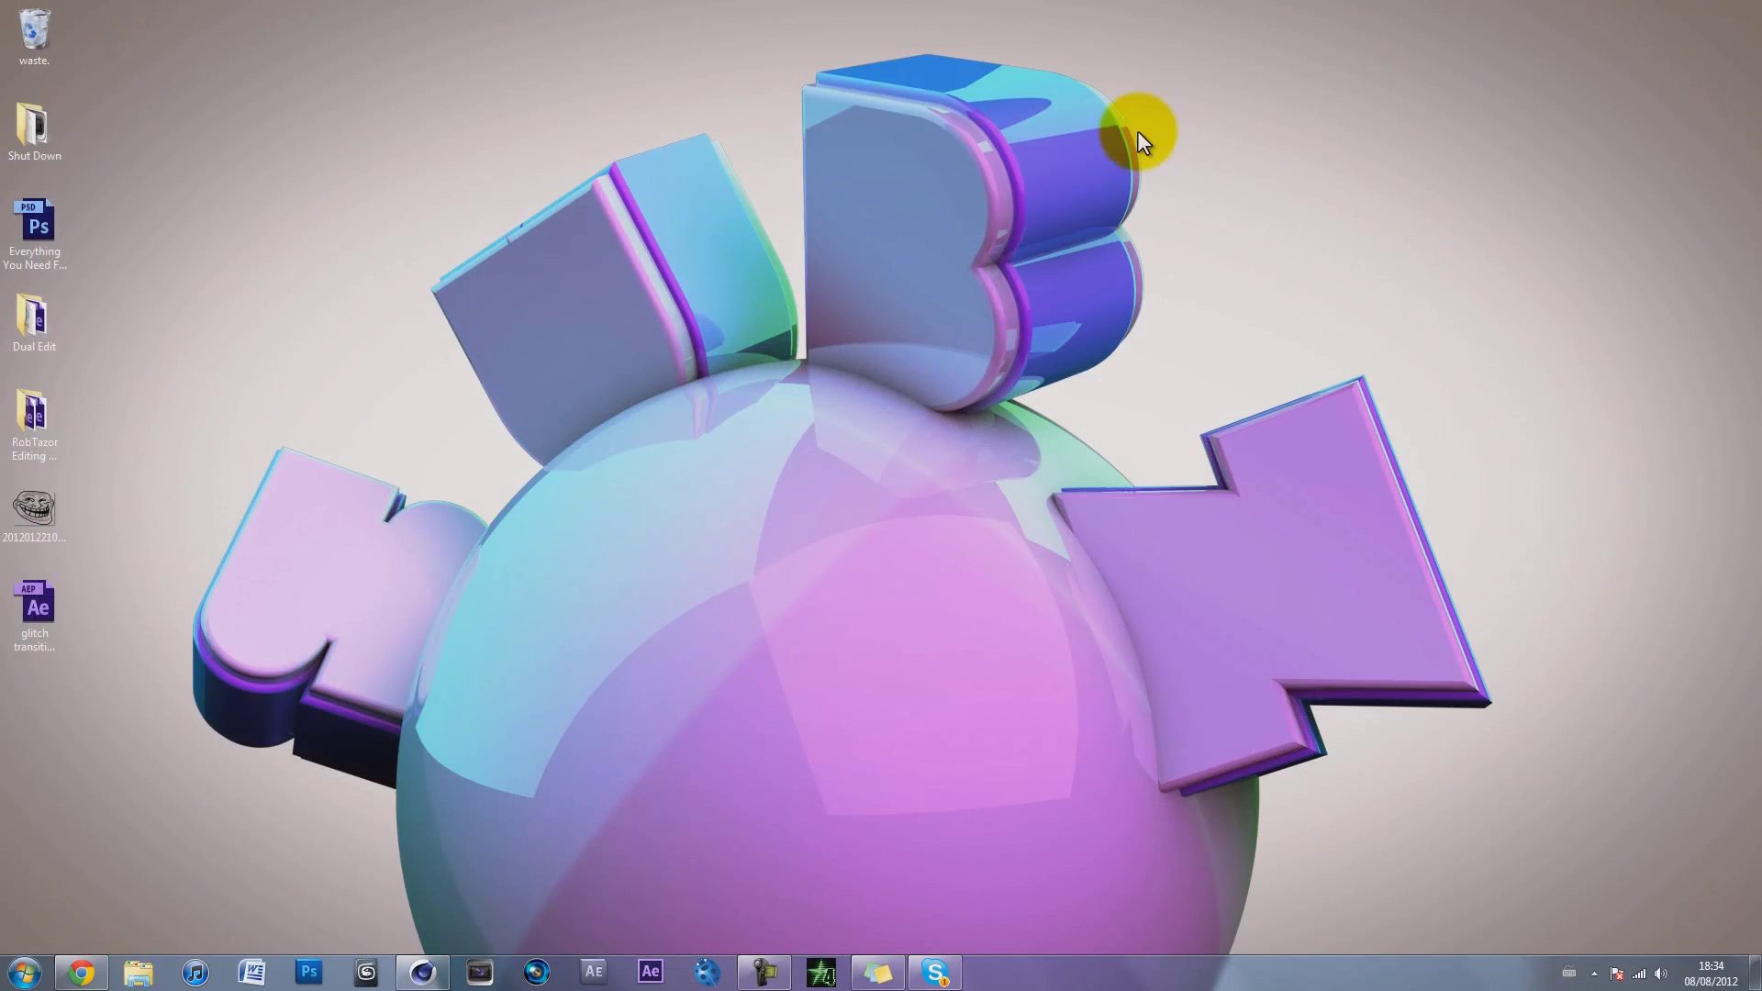